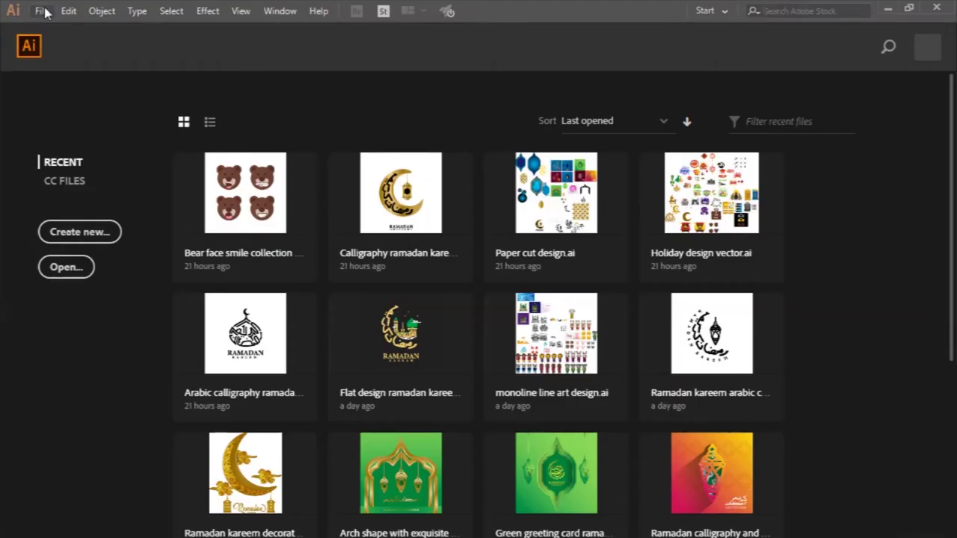
- Browse the File menu on the Home screen and close it without choosing anything
click(42, 11)
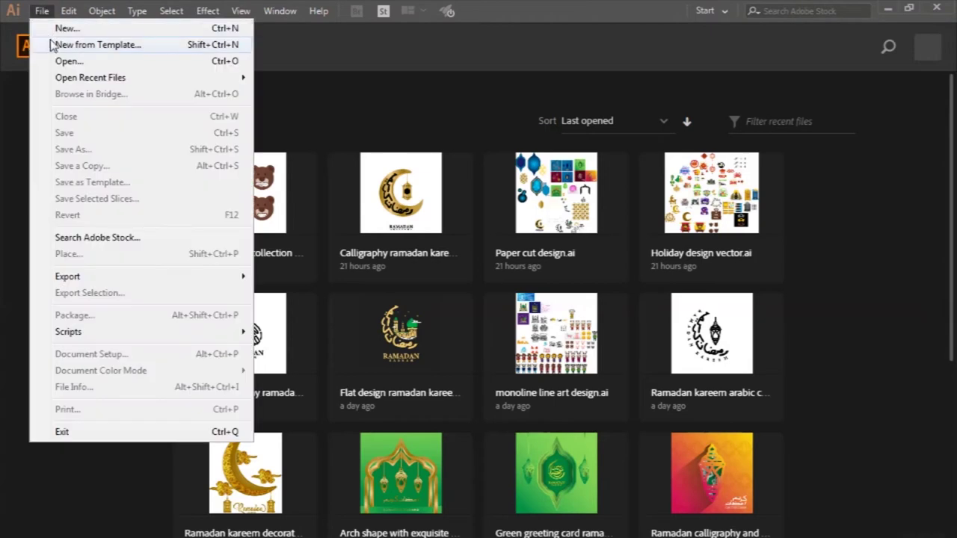
key(Escape)
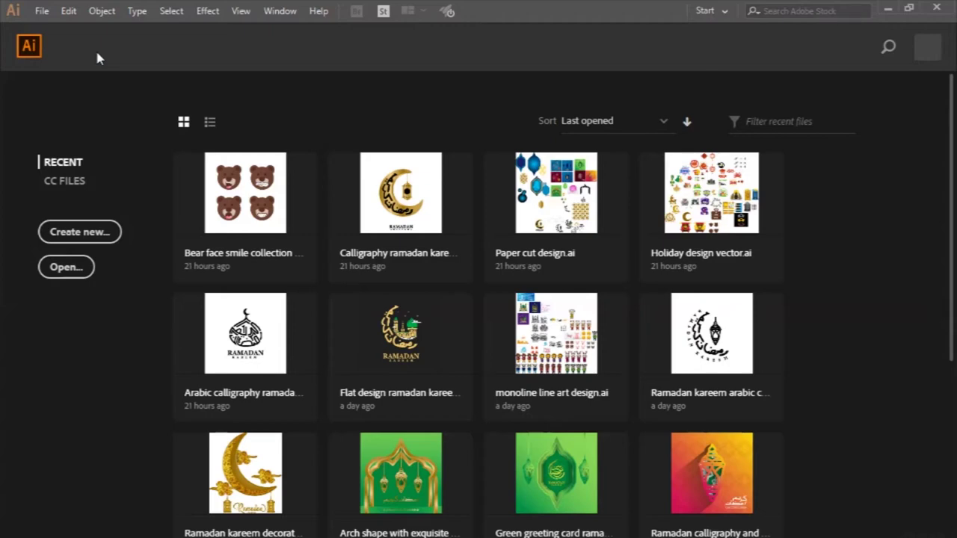
- Create a new 2000 × 2000 px document named '3d vase design with rose flower'
key(ctrl+n)
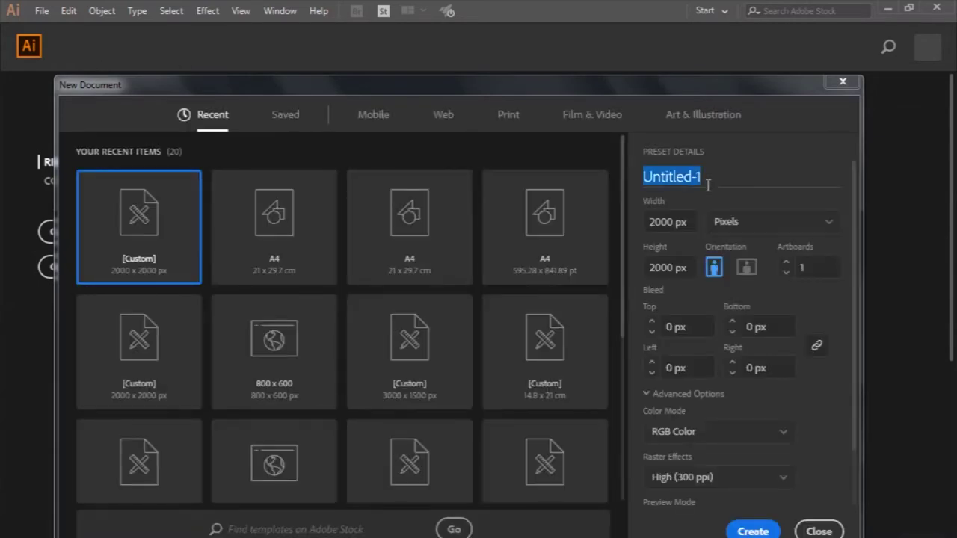
text(3d vase )
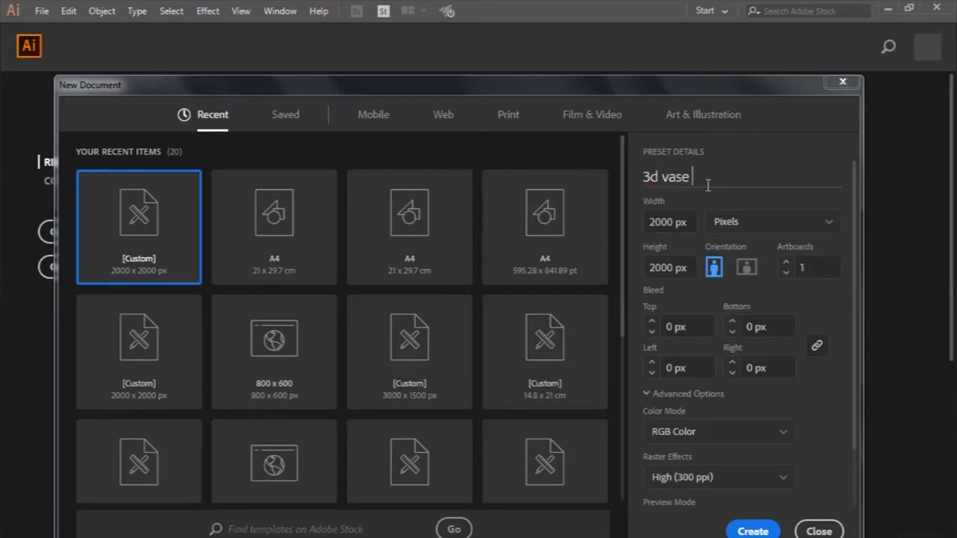
text(design with )
text(flower)
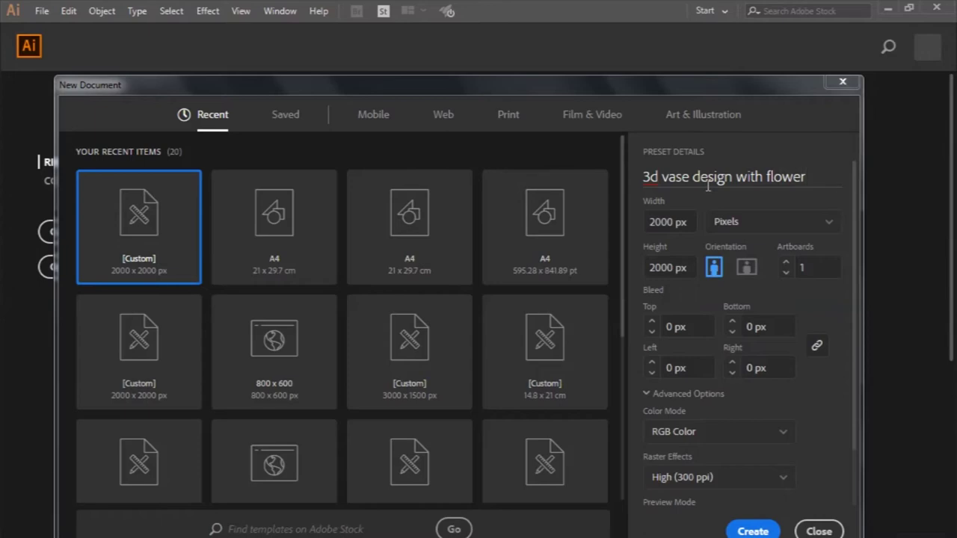
key(Left)
key(Left)
key(Left)
key(Left)
key(Left)
key(Left)
text(rose)
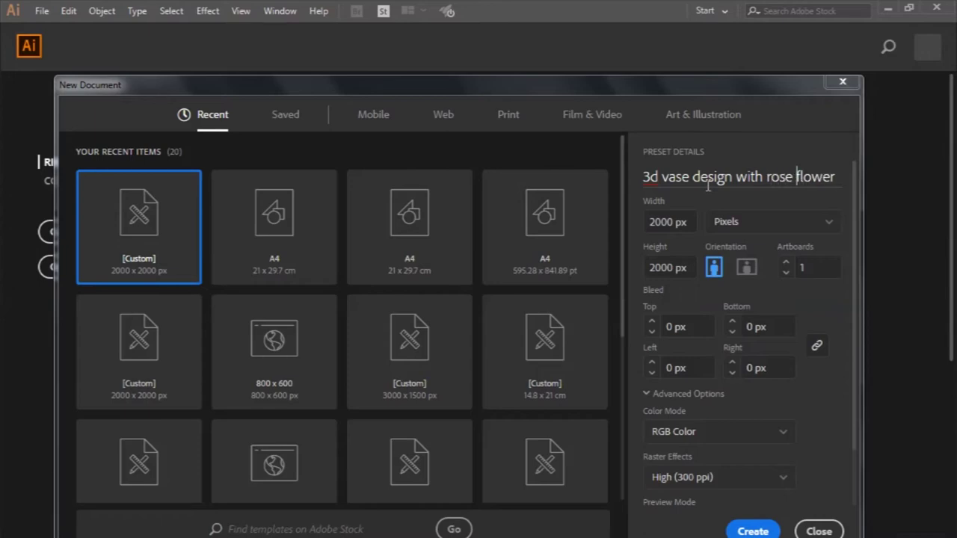
click(750, 529)
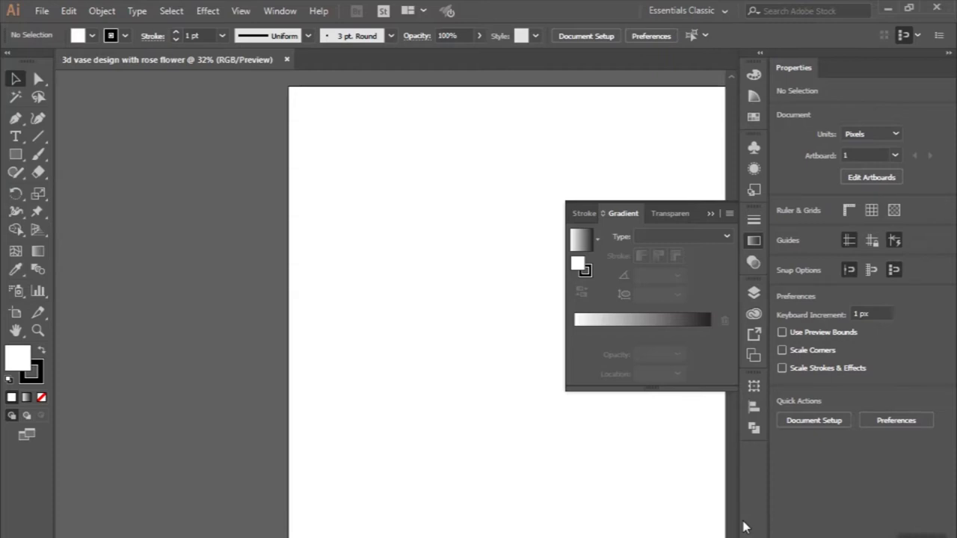
- Start the vase outline with the Pen tool at its top-left and bottom-left corners
click(15, 118)
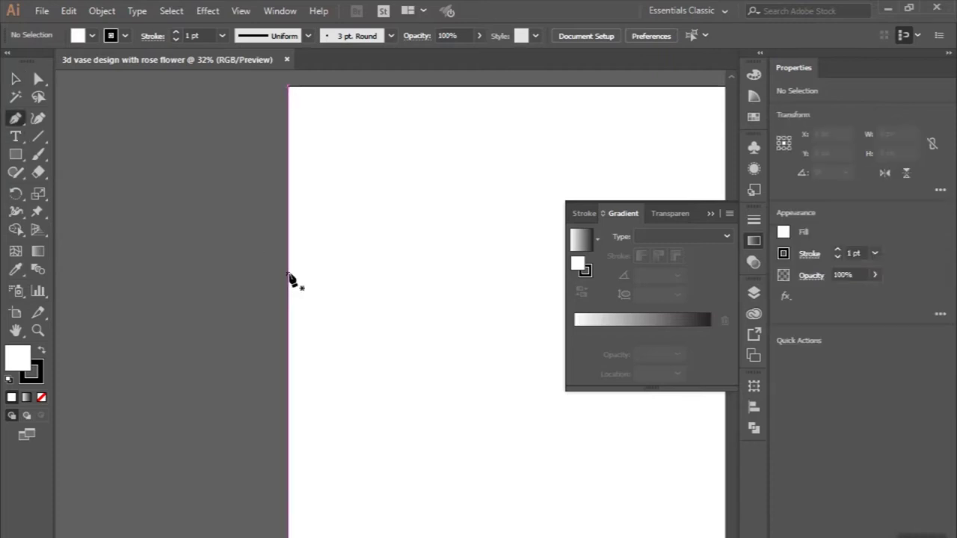
key(ctrl+minus)
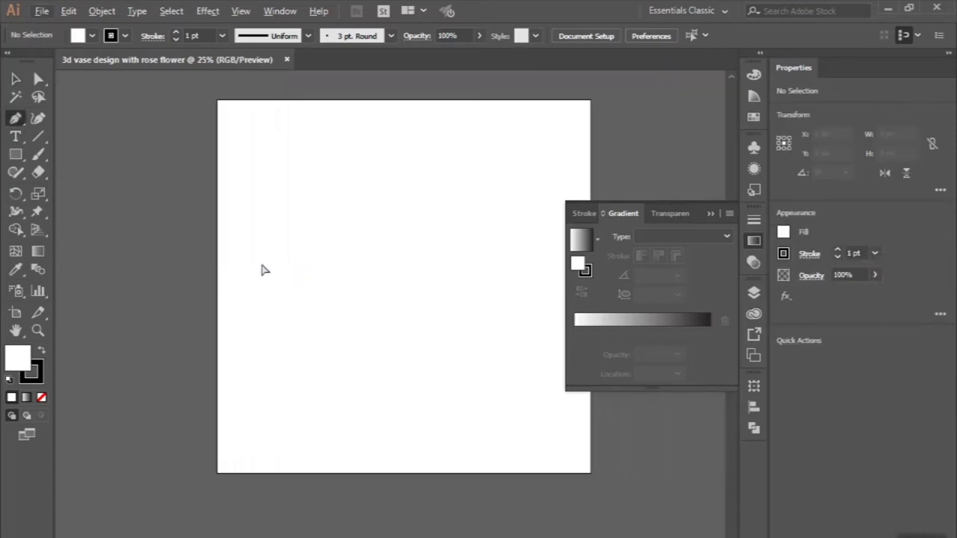
key(ctrl+plus)
click(356, 219)
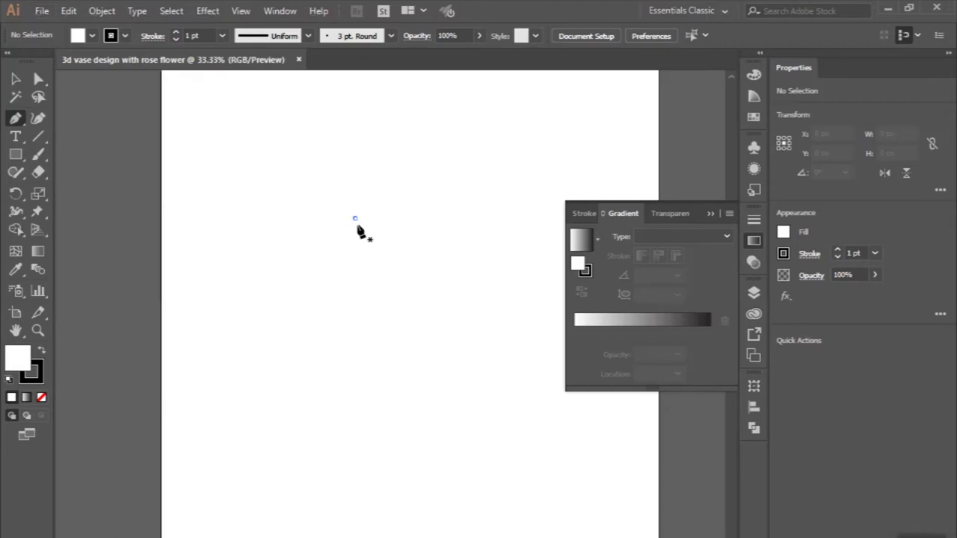
key(ctrl+plus)
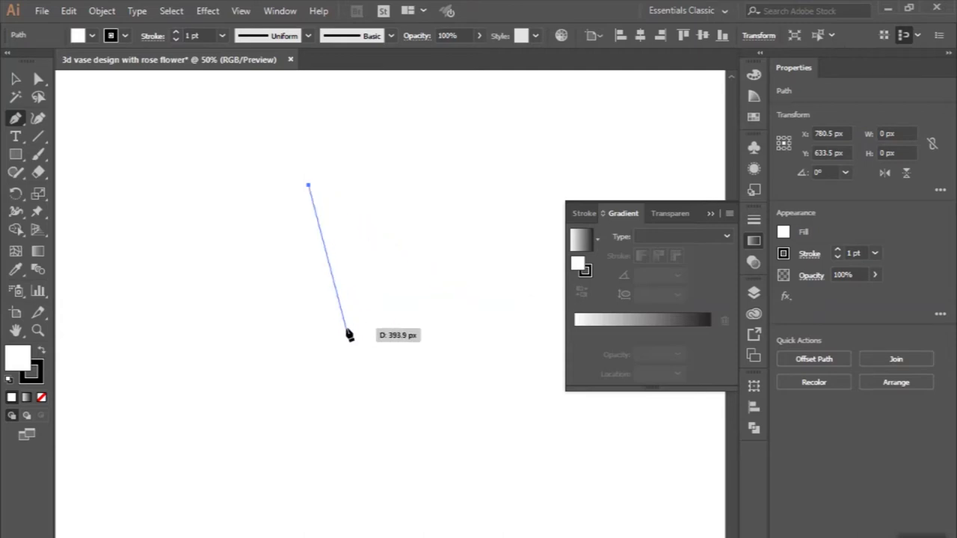
click(347, 329)
- Add the bottom-right and top-right corners and close the trapezoid with a straight top edge
scroll(348, 336, right, 5)
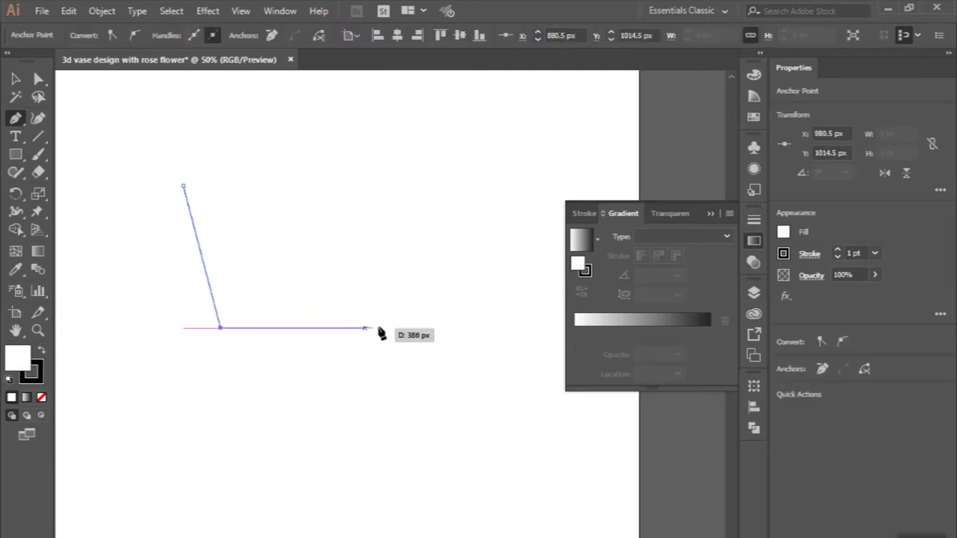
click(376, 328)
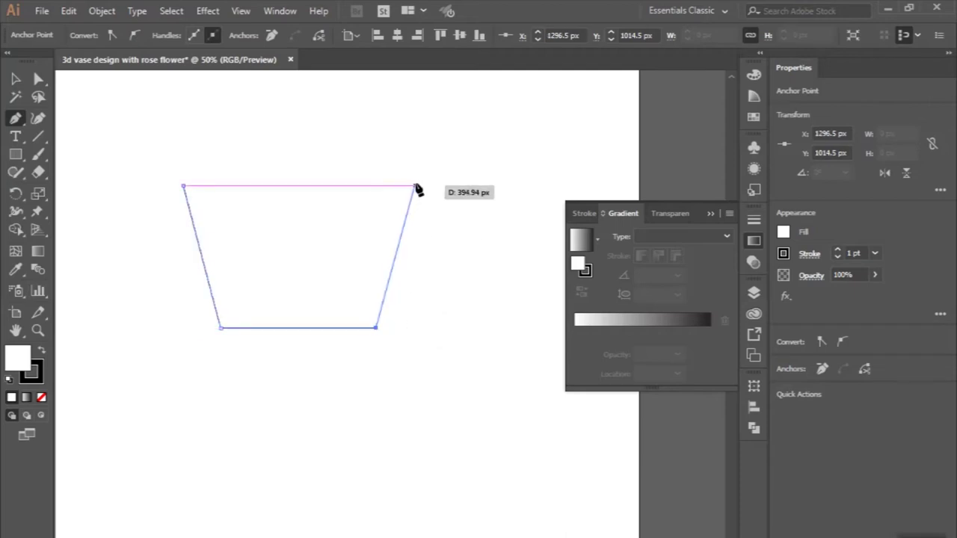
click(415, 185)
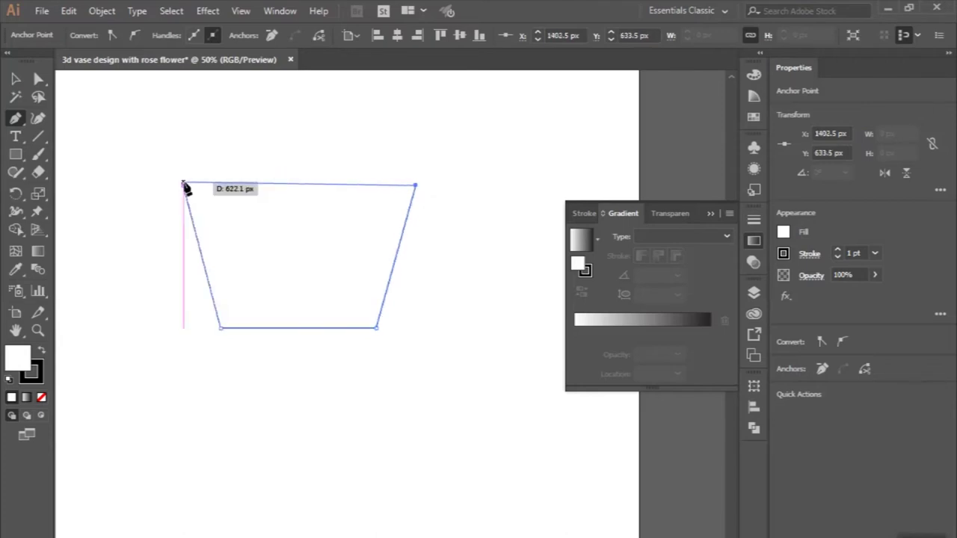
drag(183, 191, 157, 172)
key(ctrl+z)
click(184, 186)
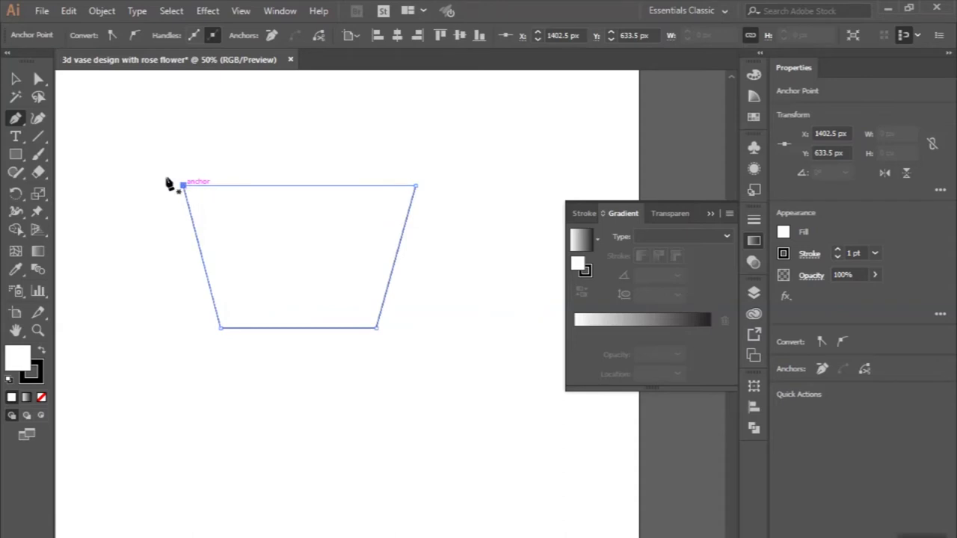
click(16, 78)
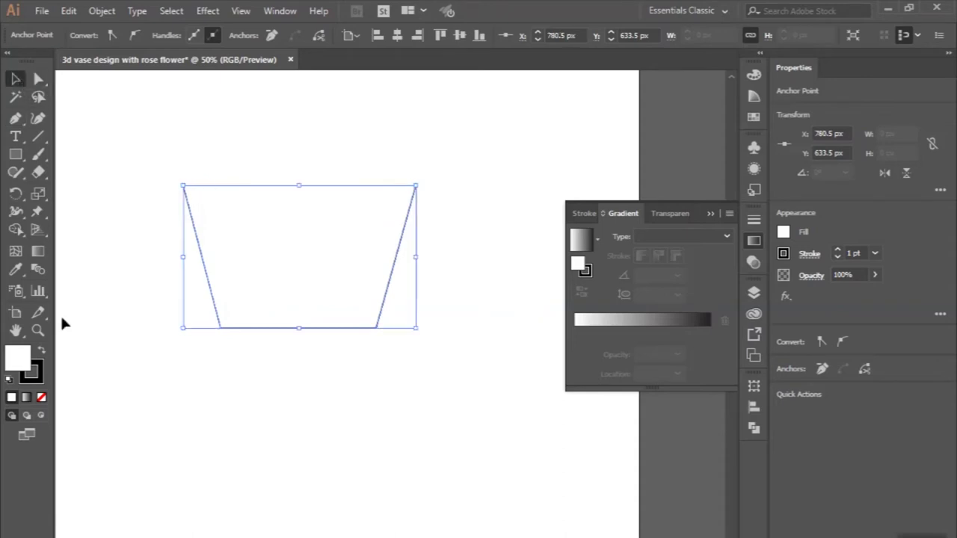
- Fill the vase shape solid black and set its stroke to None
click(41, 356)
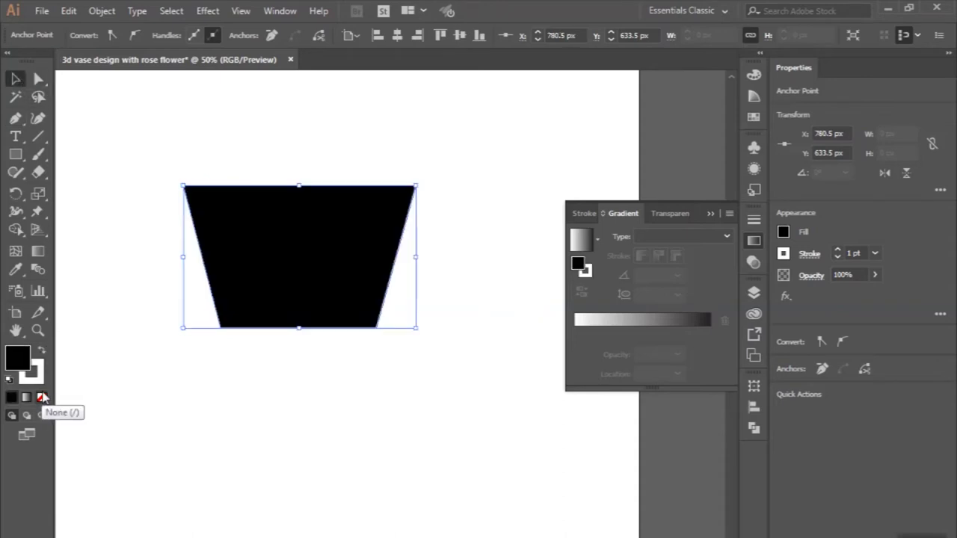
click(32, 371)
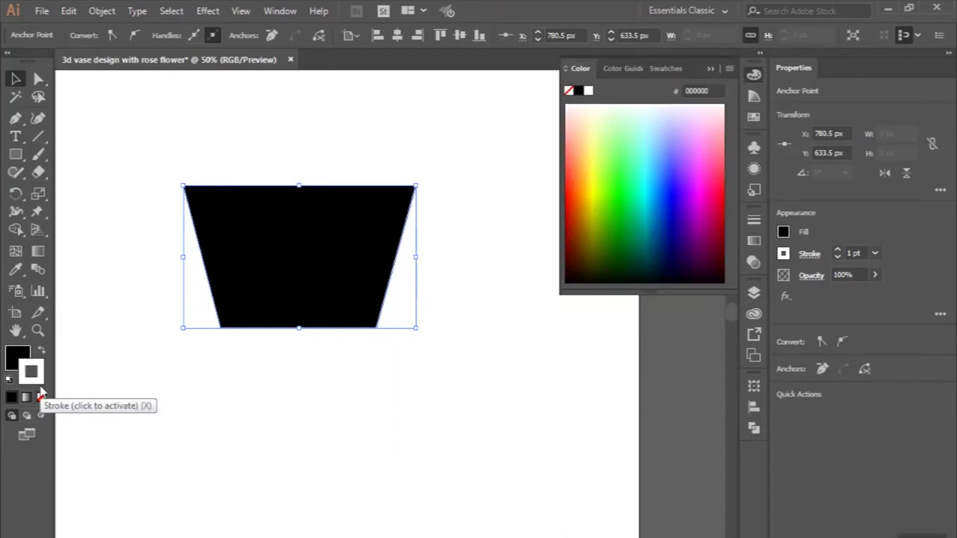
click(41, 398)
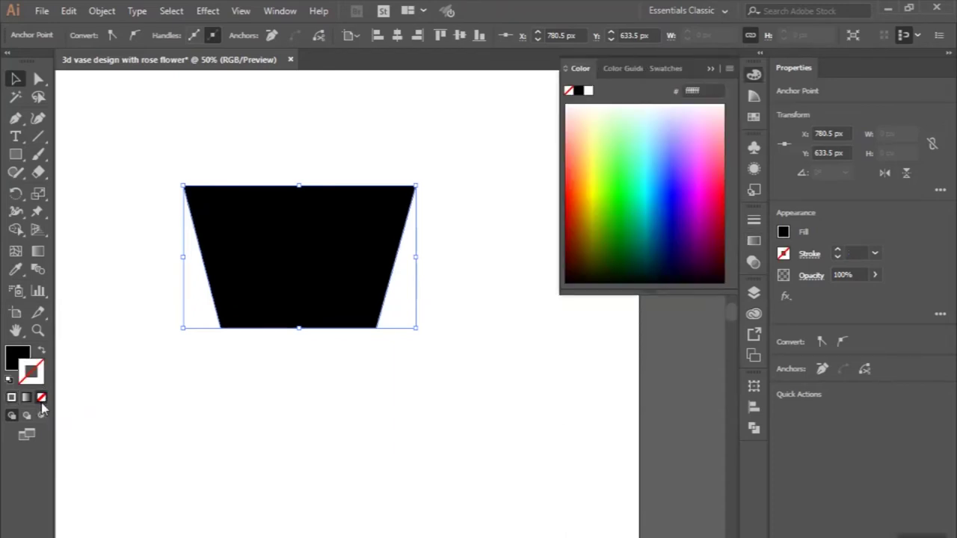
- Add a mid-bottom anchor, pull it down about 20 px, and smooth it into a gentle curve
click(16, 118)
scroll(291, 383, up, 1)
scroll(292, 383, up, 2)
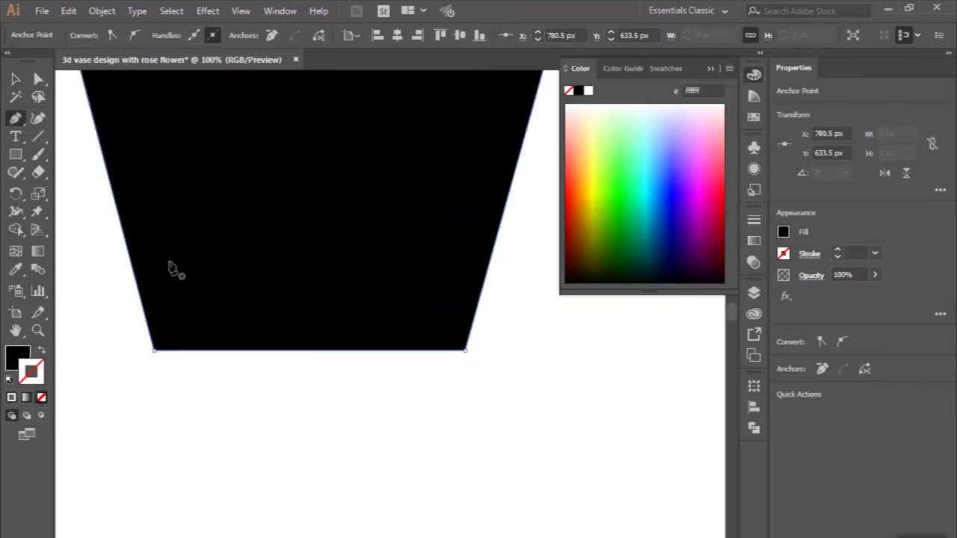
drag(15, 122, 75, 120)
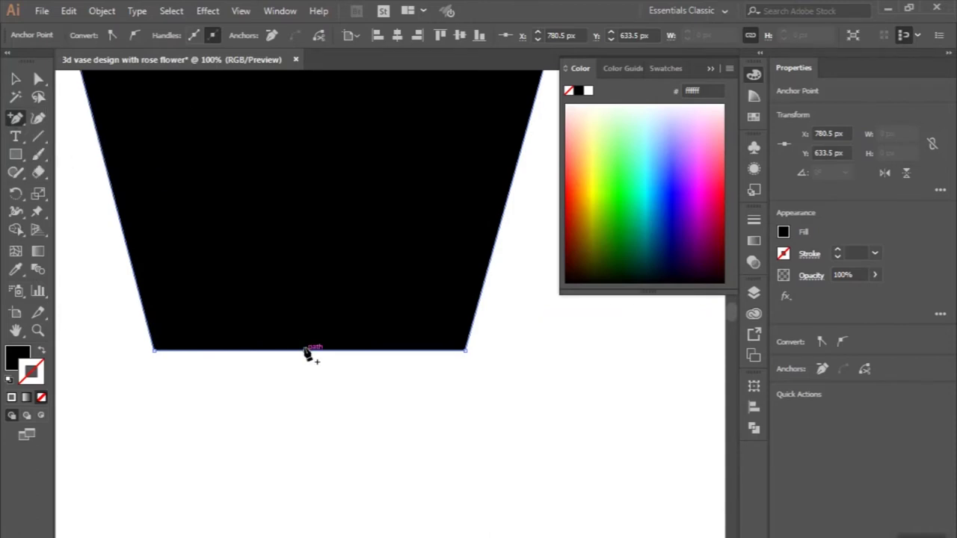
click(306, 350)
click(38, 78)
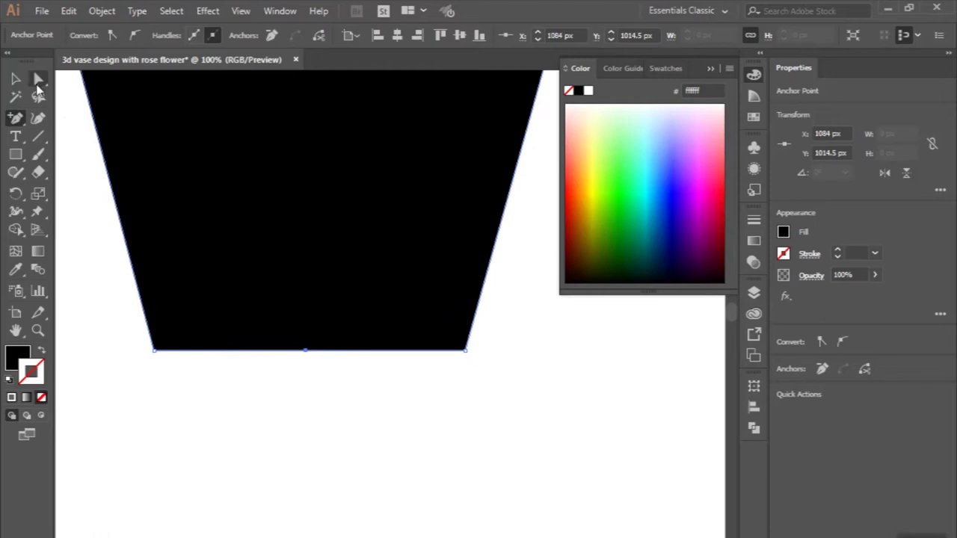
drag(305, 350, 311, 366)
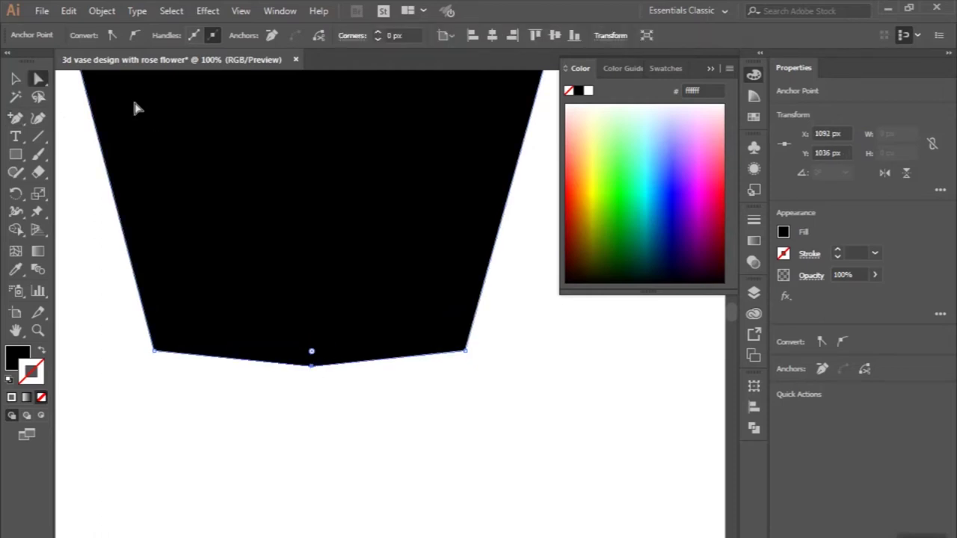
click(134, 35)
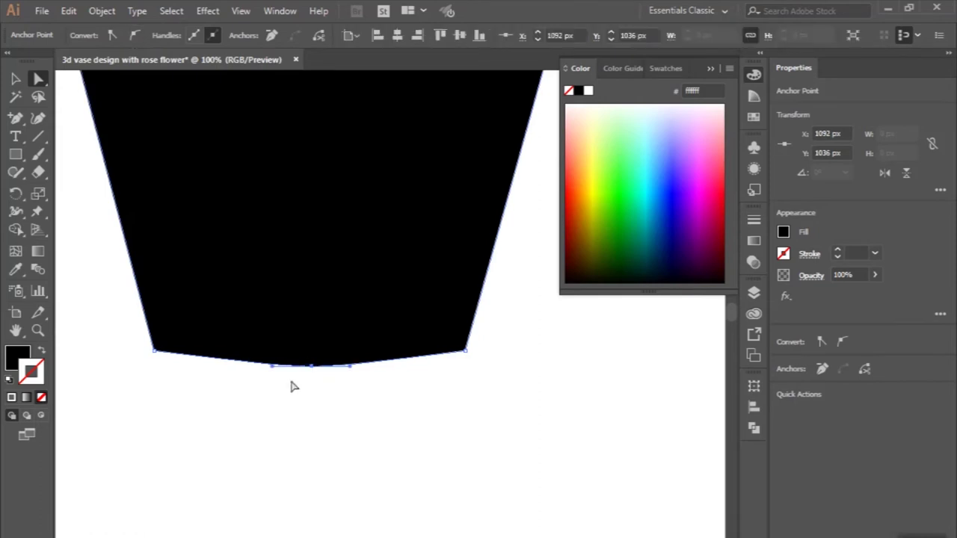
drag(272, 366, 217, 370)
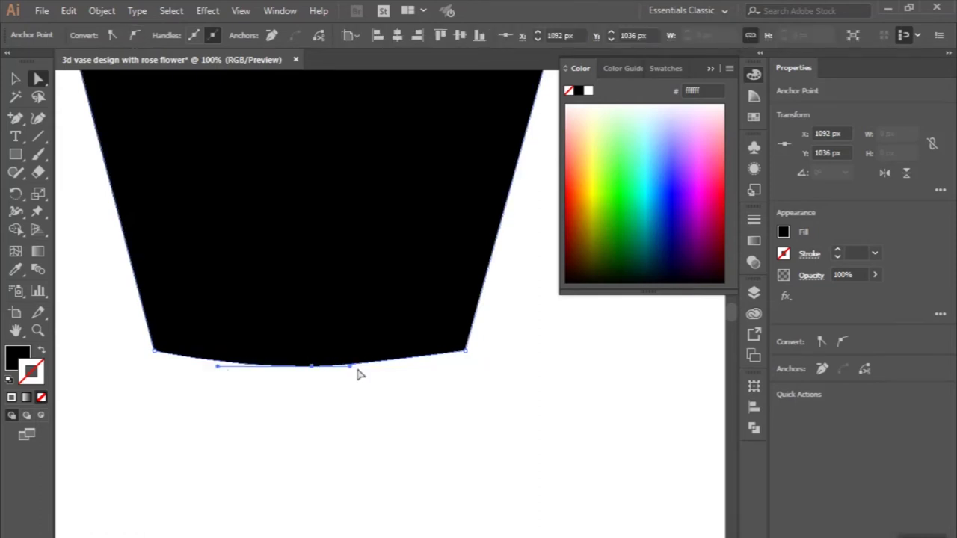
drag(351, 367, 411, 376)
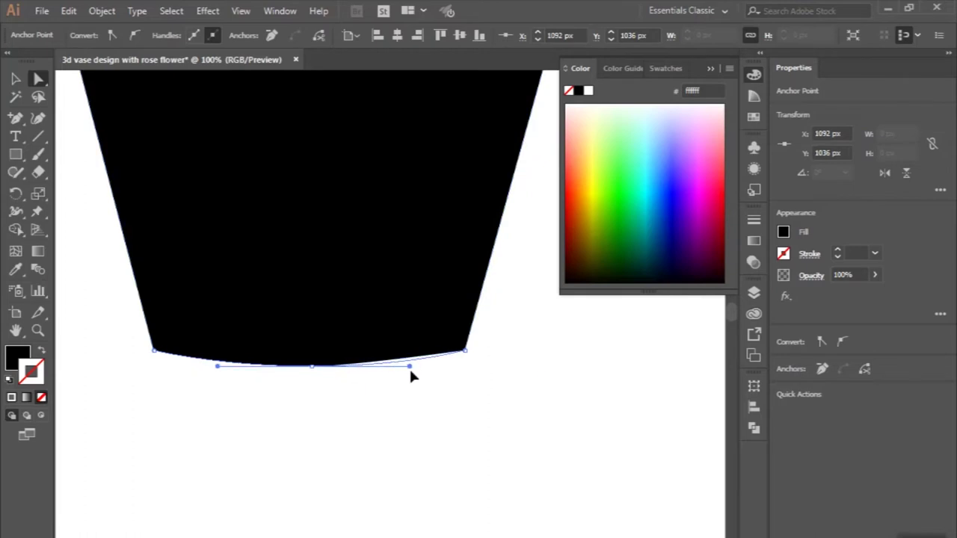
click(401, 416)
key(ctrl+minus)
key(ctrl+minus)
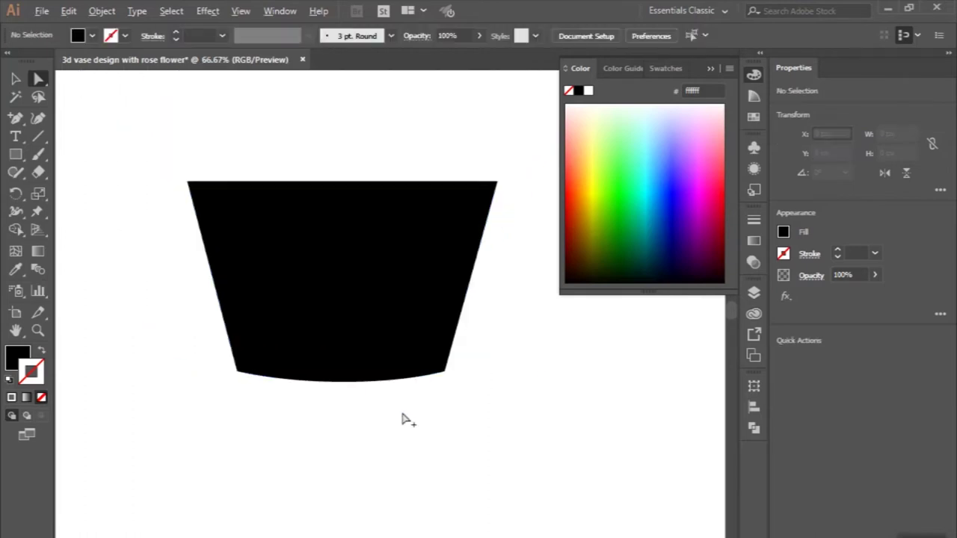
- Start the half-body path at the neck's lower-left corner and its outward lower-left point
scroll(402, 417, down, 2)
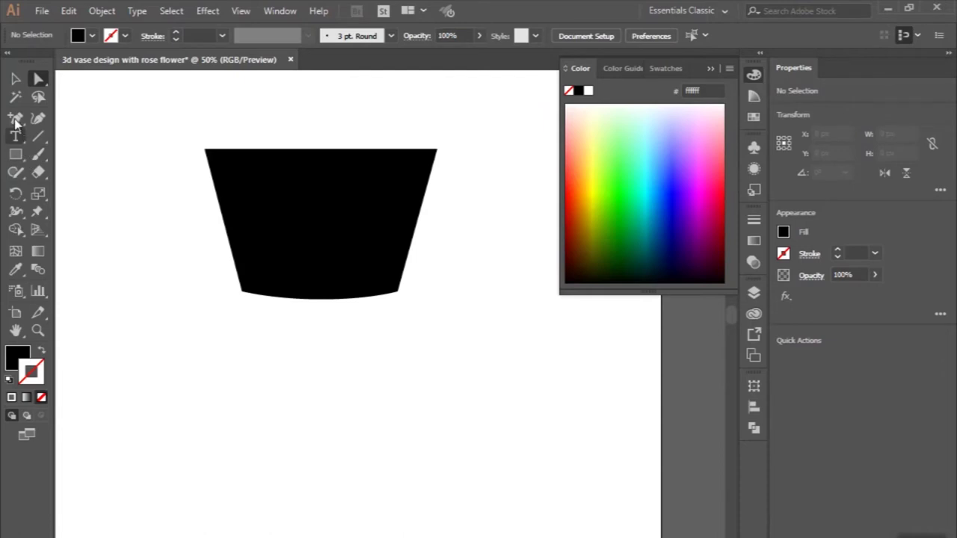
click(15, 119)
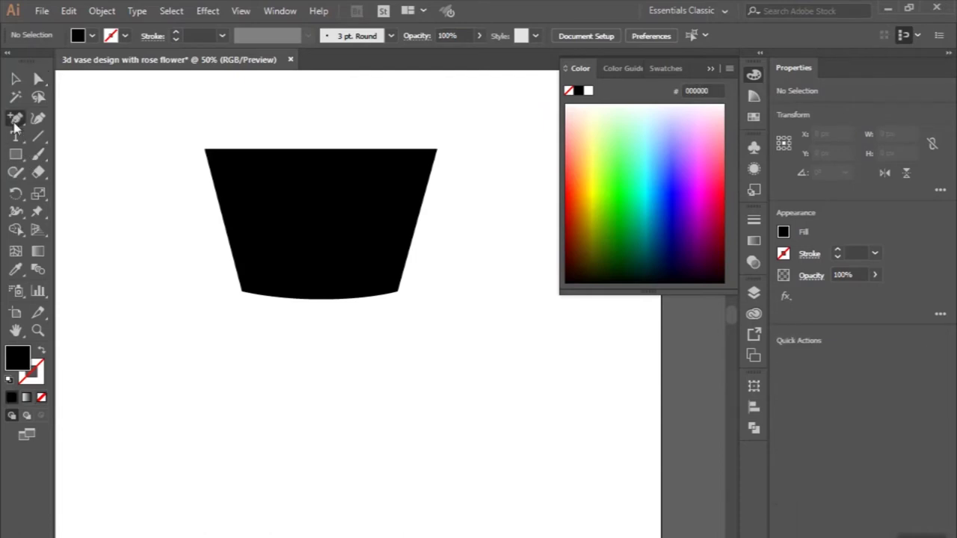
drag(15, 120, 64, 117)
scroll(247, 305, down, 2)
scroll(247, 305, down, 4)
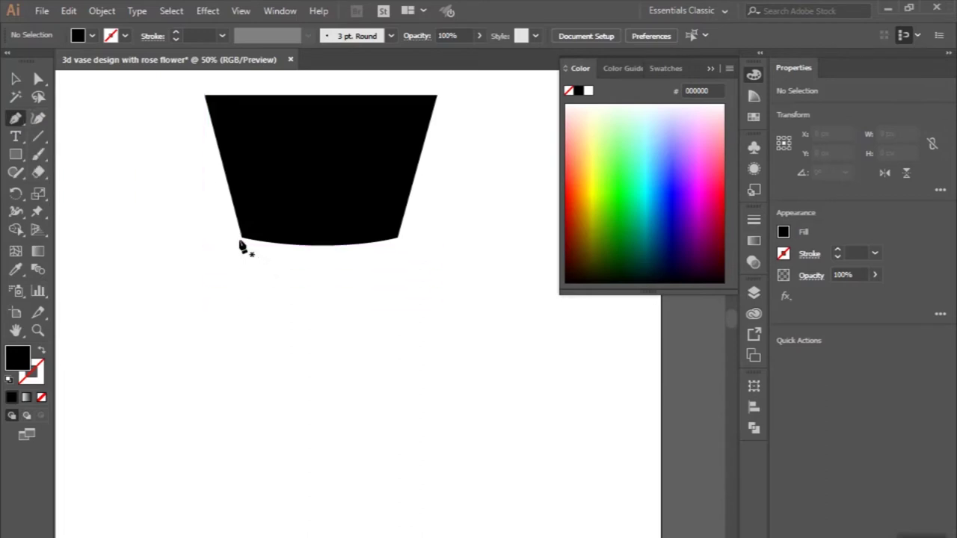
click(240, 238)
scroll(214, 384, down, 3)
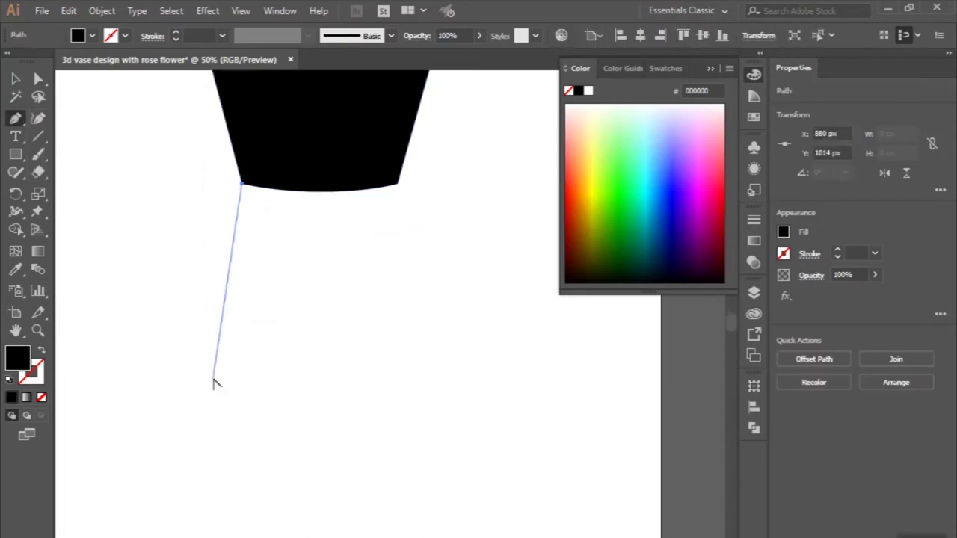
alt+scroll(214, 384, down, 1)
scroll(216, 385, down, 2)
scroll(216, 385, left, 1)
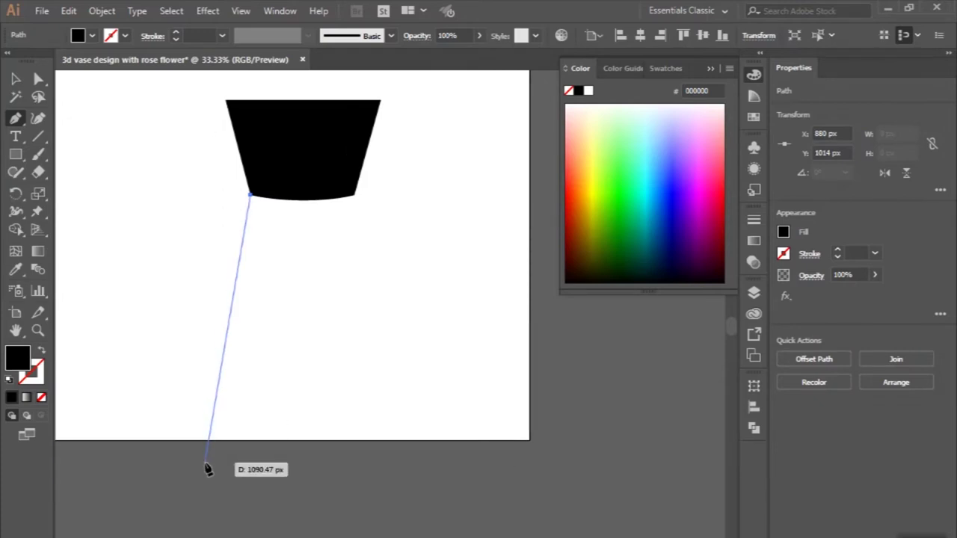
scroll(206, 466, down, 2)
click(202, 454)
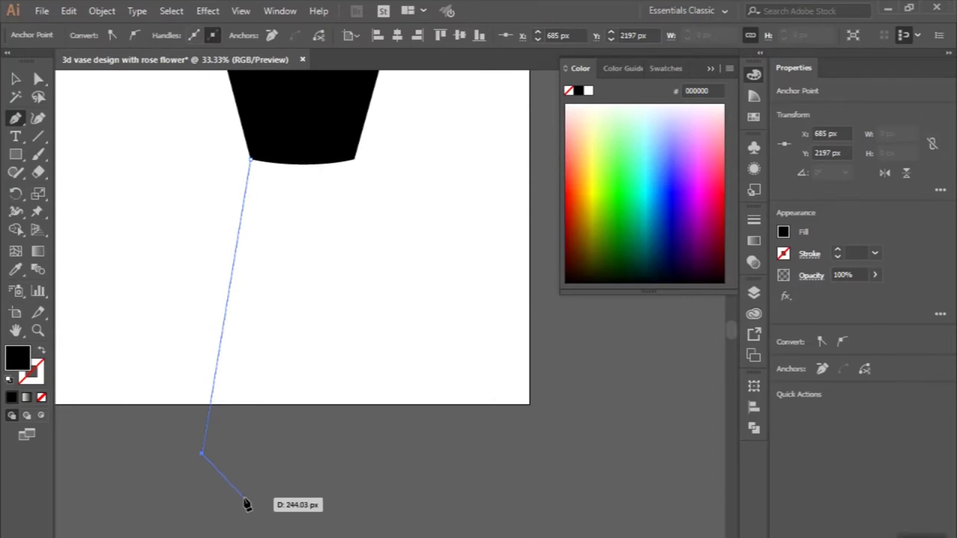
- Place the bottom and centre-line points and close the half-body shape
click(250, 509)
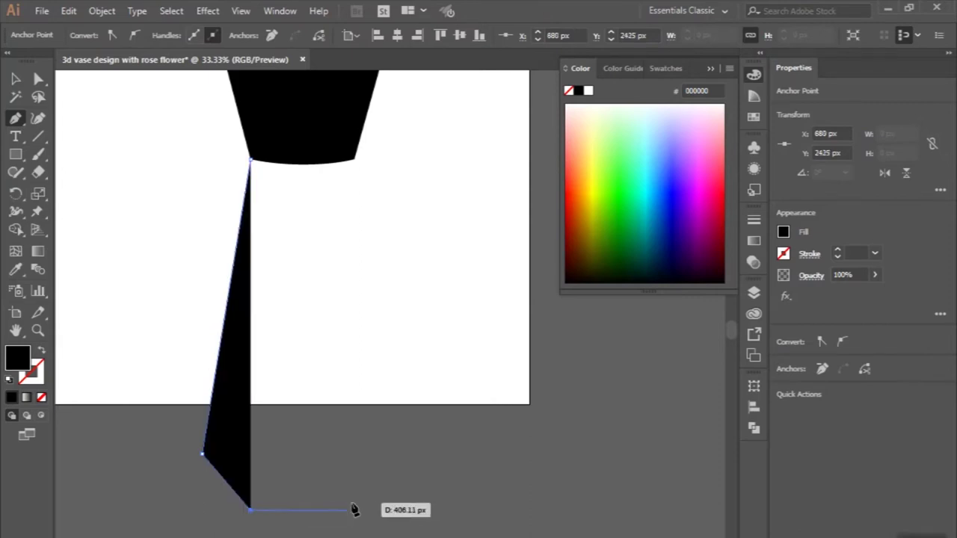
click(357, 509)
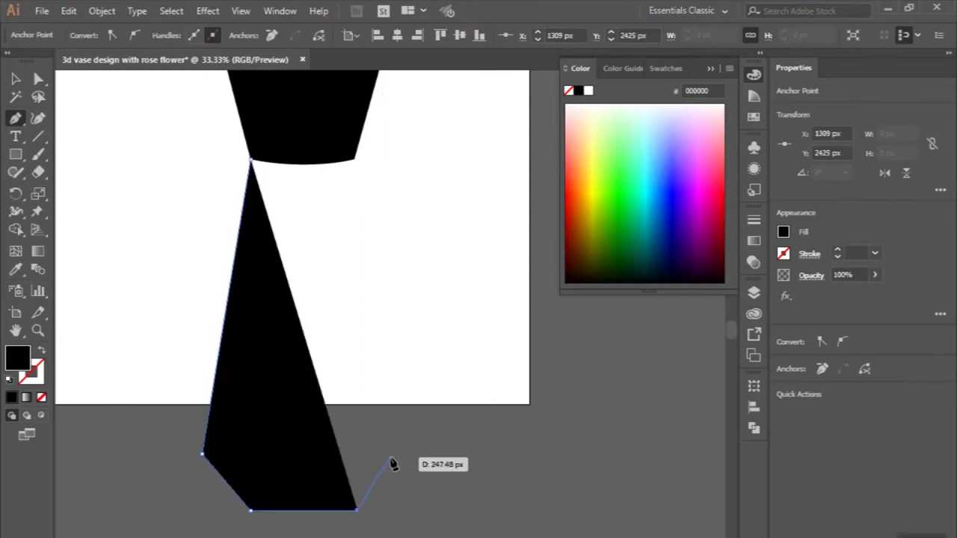
key(ctrl+z)
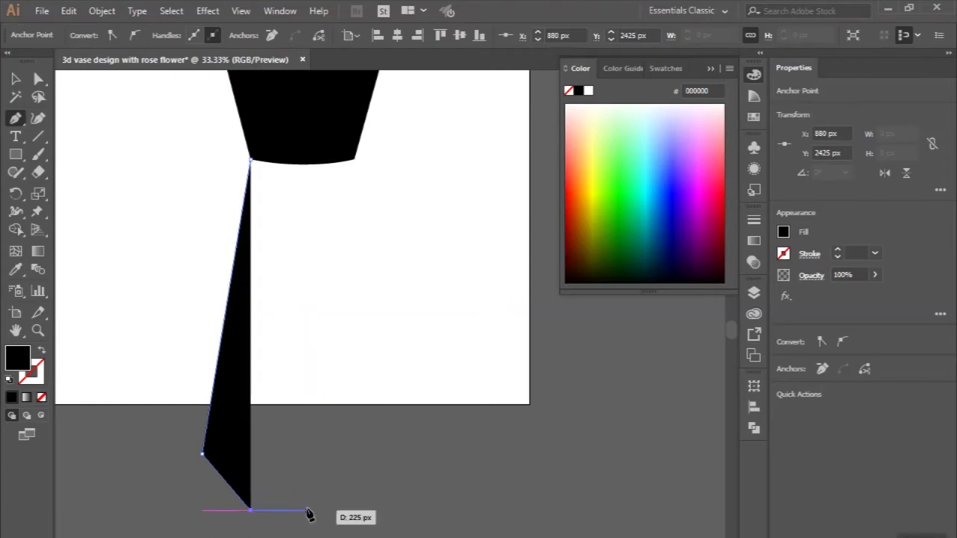
click(303, 510)
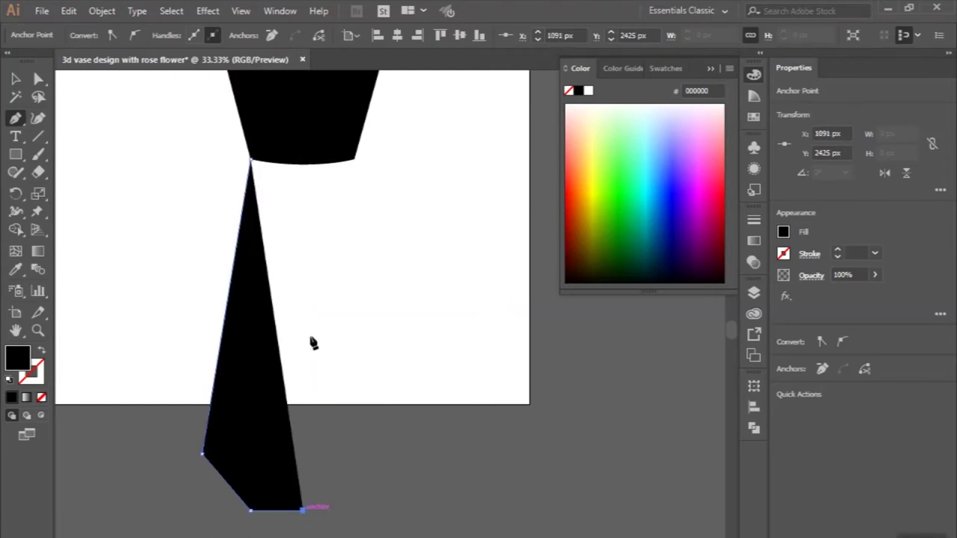
click(305, 162)
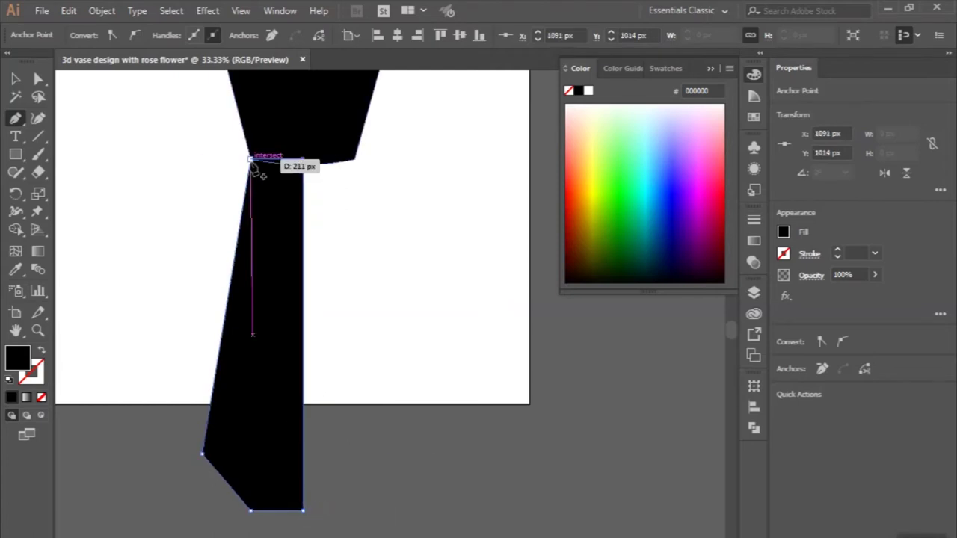
click(252, 160)
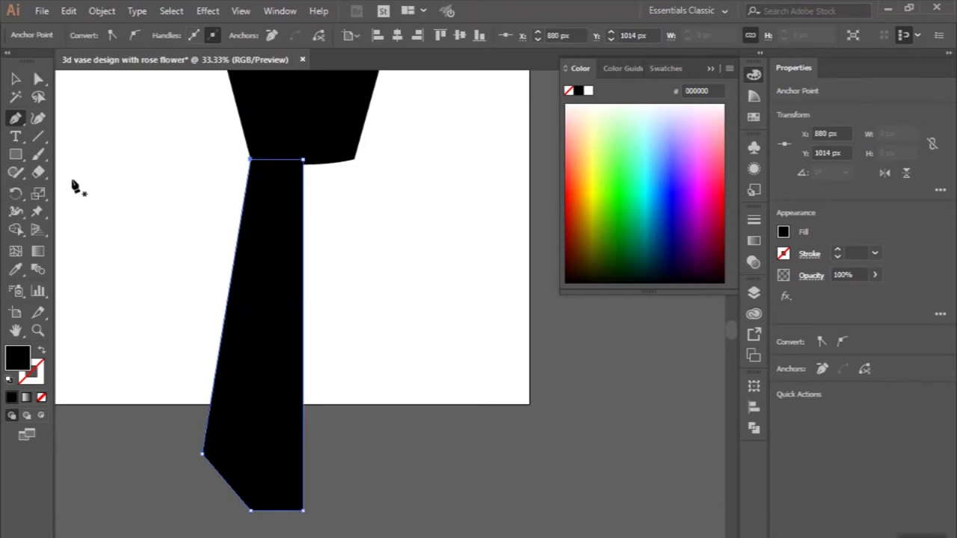
drag(15, 193, 60, 213)
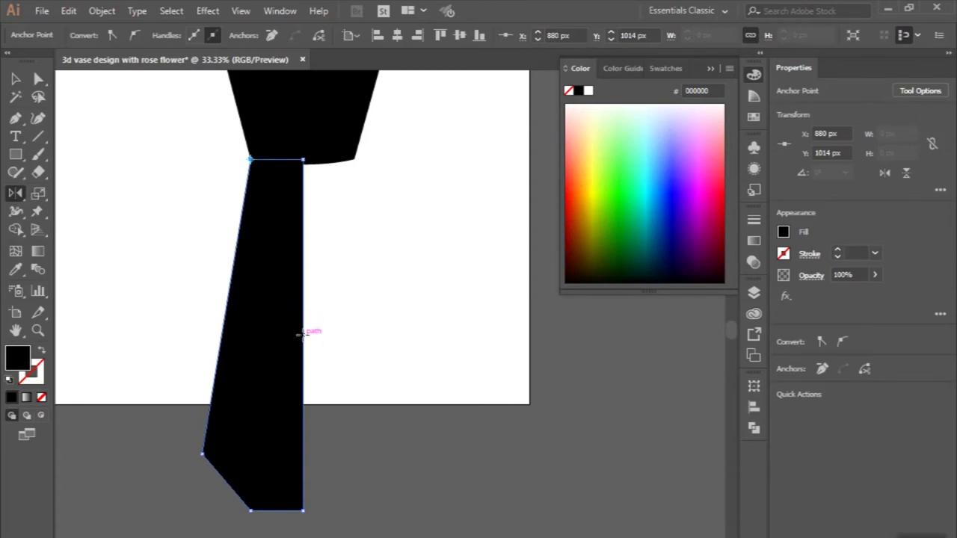
click(249, 157)
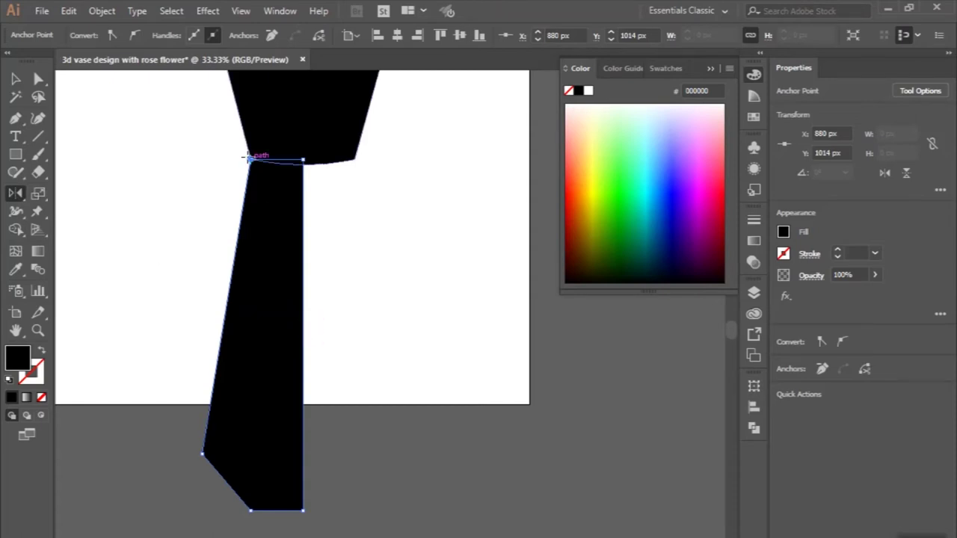
- Make a vertically mirrored copy of the half shape via the Reflect dialog and reposition it
mouse_move(249, 158)
mouse_down()
mouse_move(255, 187)
mouse_move(252, 159)
mouse_up()
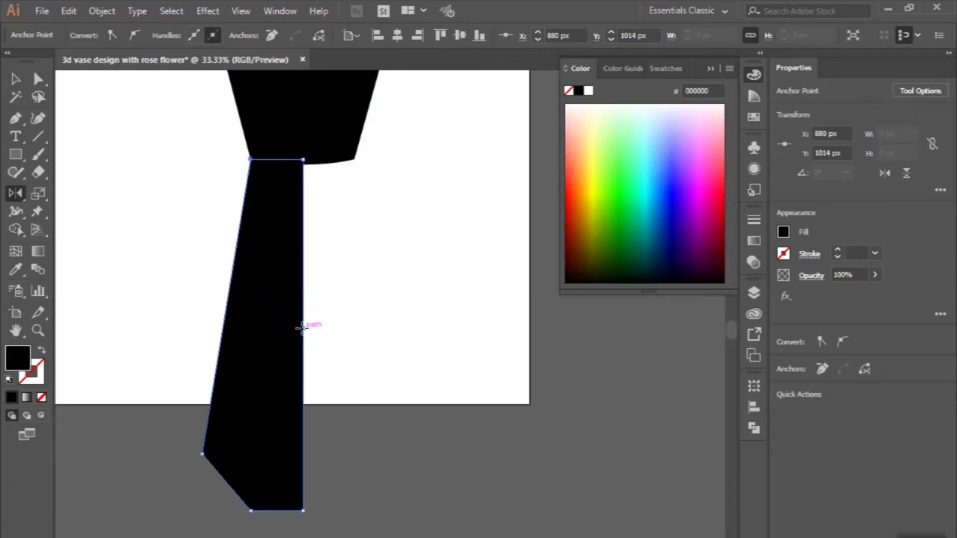
alt+click(302, 327)
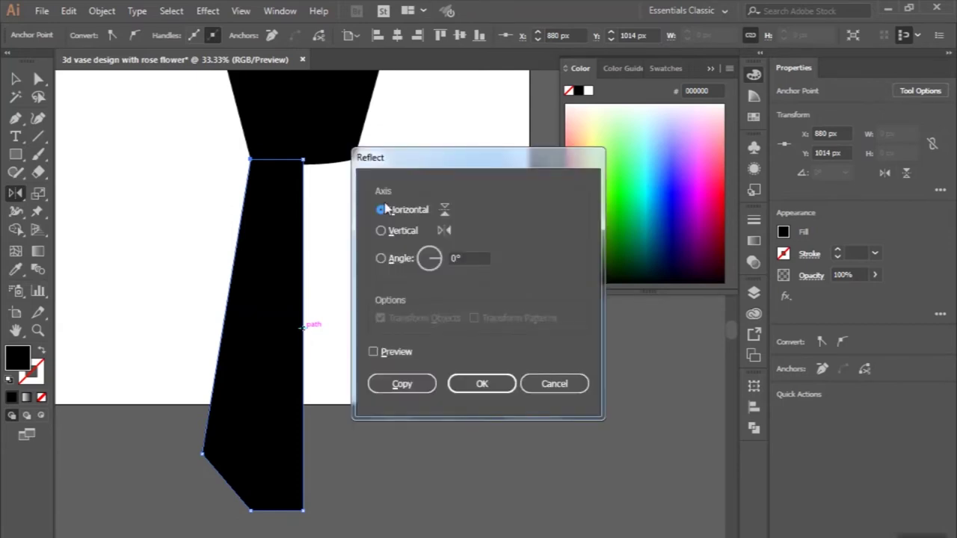
click(394, 232)
click(404, 384)
drag(127, 164, 262, 250)
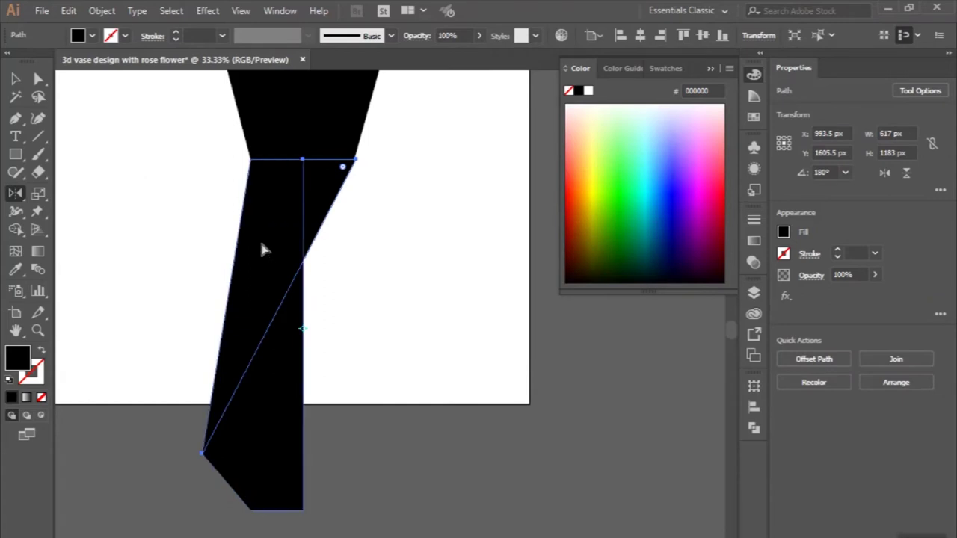
- Reselect the left half and swing a mirrored copy onto the right, pivoting on its right edge
click(15, 79)
drag(161, 243, 280, 367)
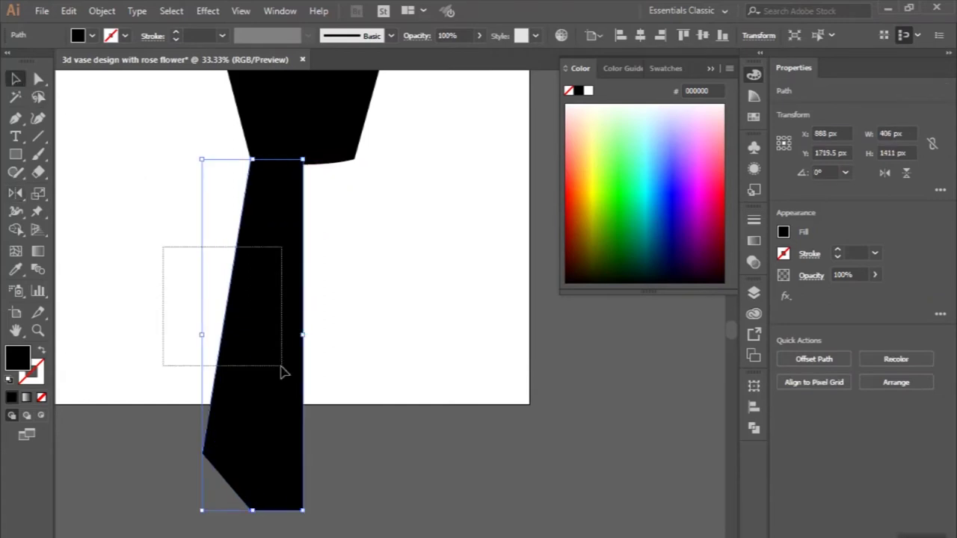
click(15, 194)
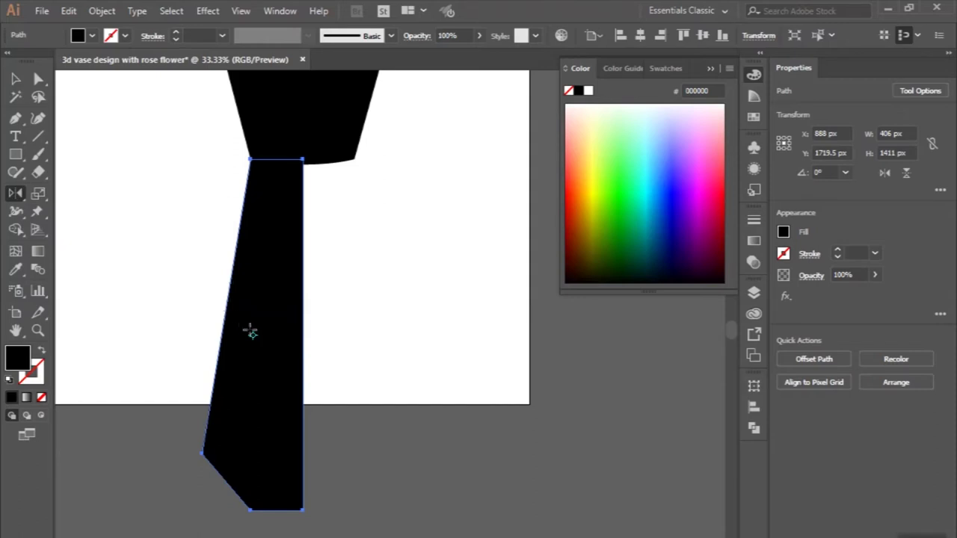
click(289, 332)
drag(228, 326, 329, 331)
- Select both body halves and merge them with Pathfinder Unite
click(16, 79)
click(137, 209)
drag(180, 303, 403, 417)
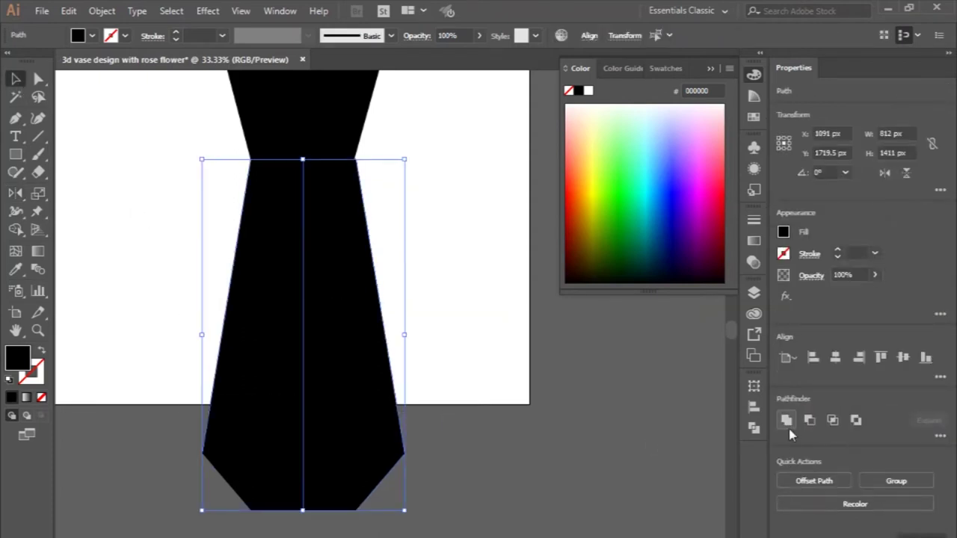
click(788, 426)
click(199, 12)
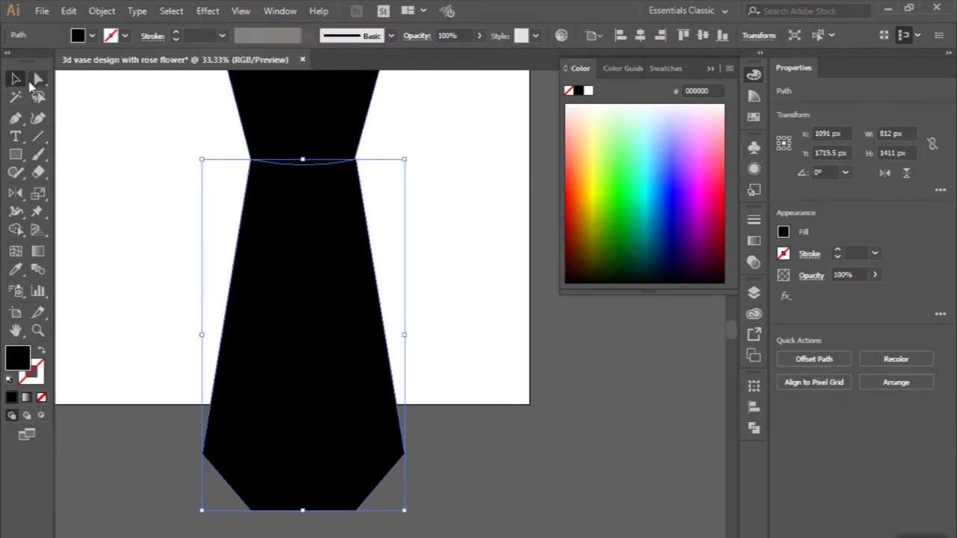
- Round the body's lower-left and lower-right corners with their live-corner widgets
click(38, 79)
click(204, 453)
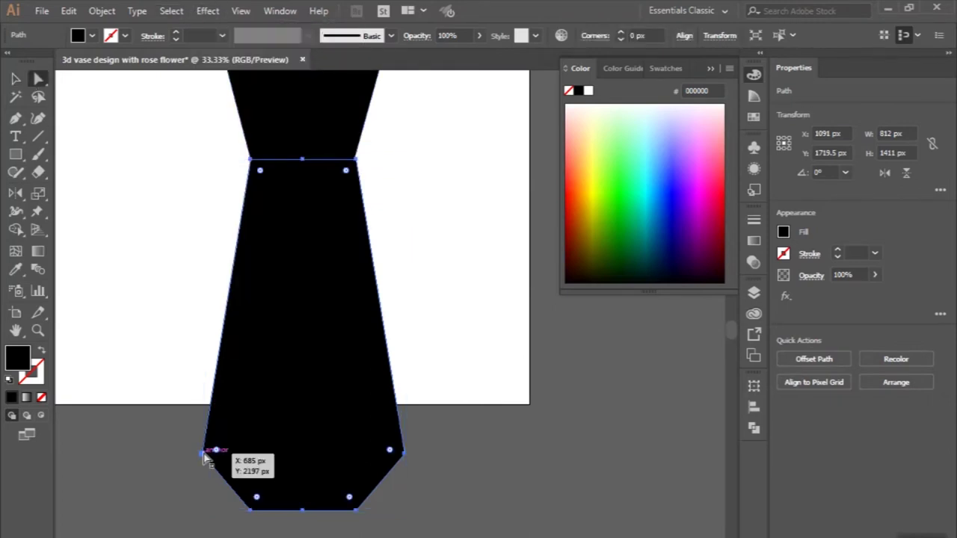
drag(216, 452, 291, 427)
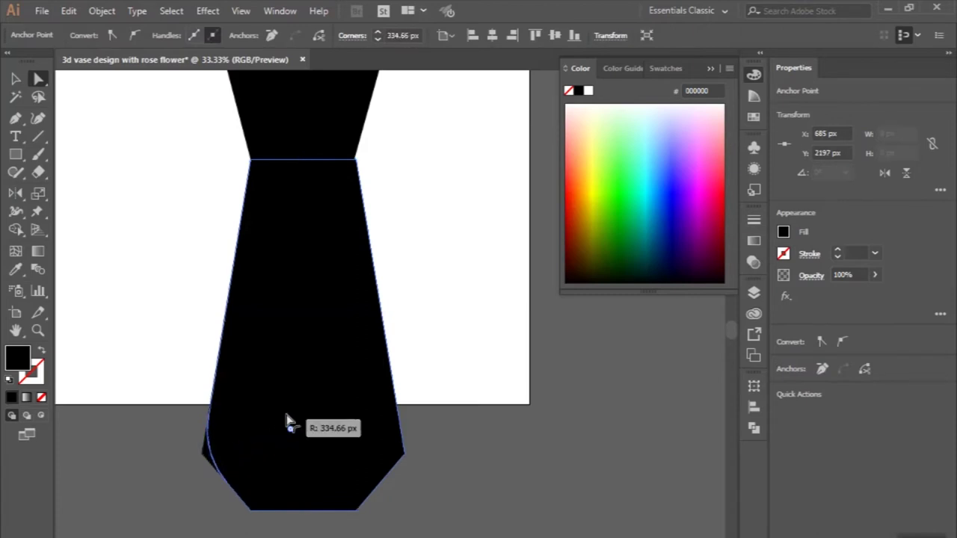
click(406, 454)
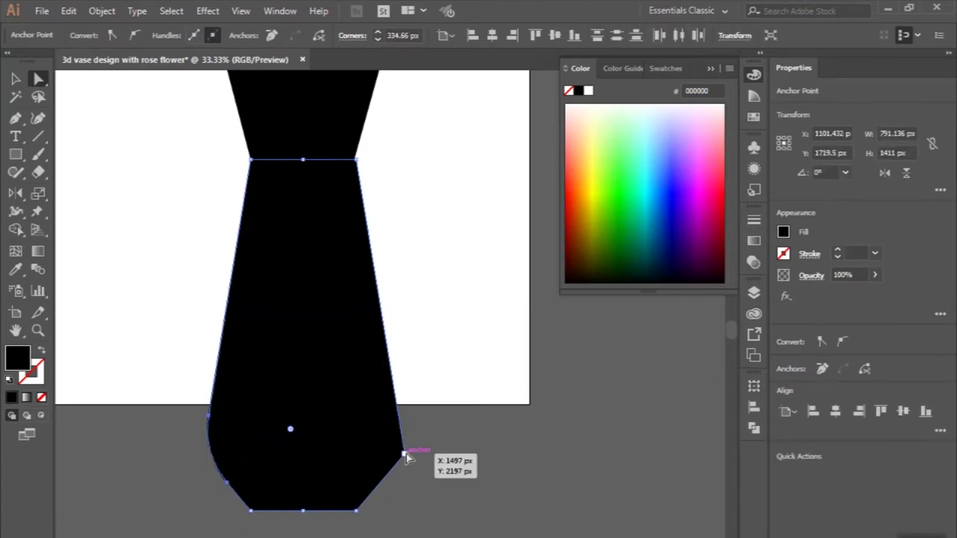
drag(390, 454, 336, 434)
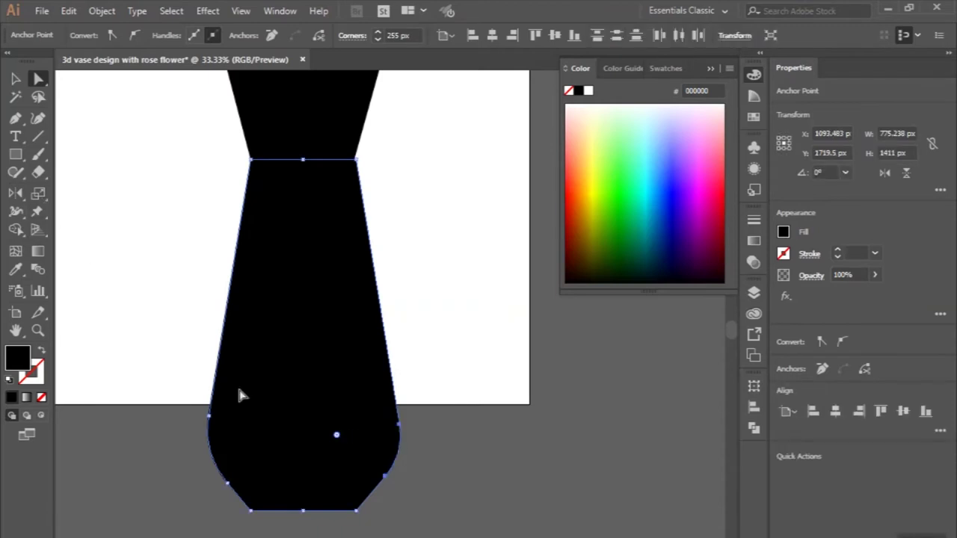
drag(341, 433, 321, 433)
click(14, 79)
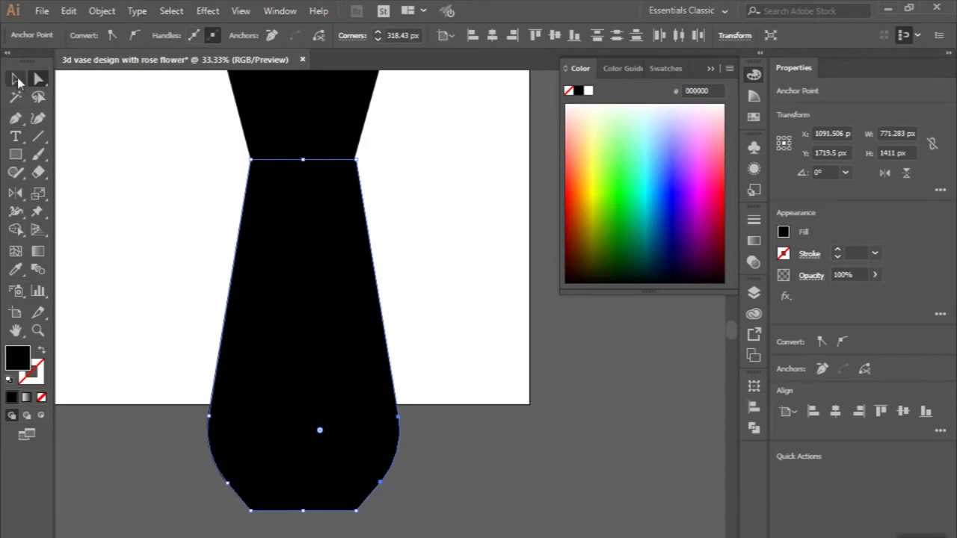
click(117, 157)
key(ctrl+minus)
key(ctrl+minus)
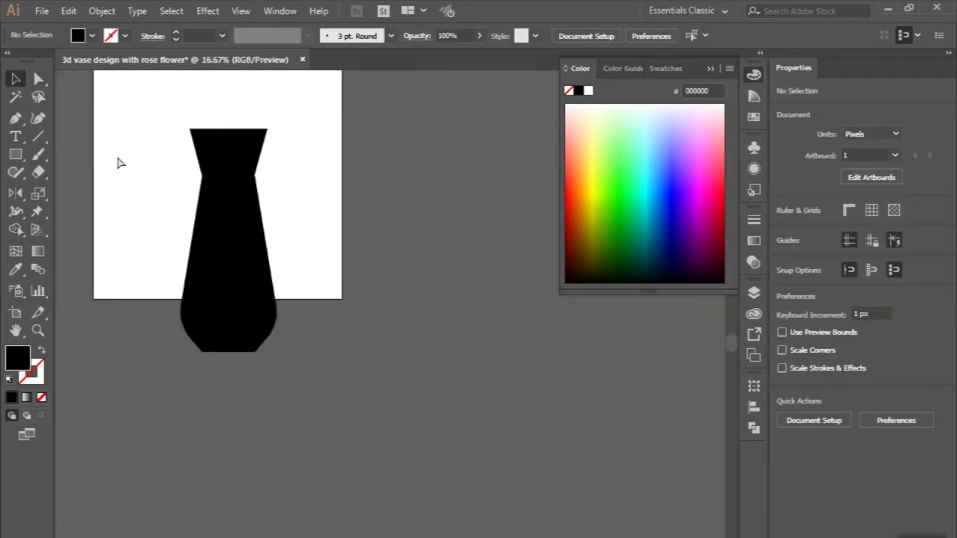
- Add an anchor point at the middle of the vase's bottom edge, dismissing the warning
alt+scroll(290, 433, up, 2)
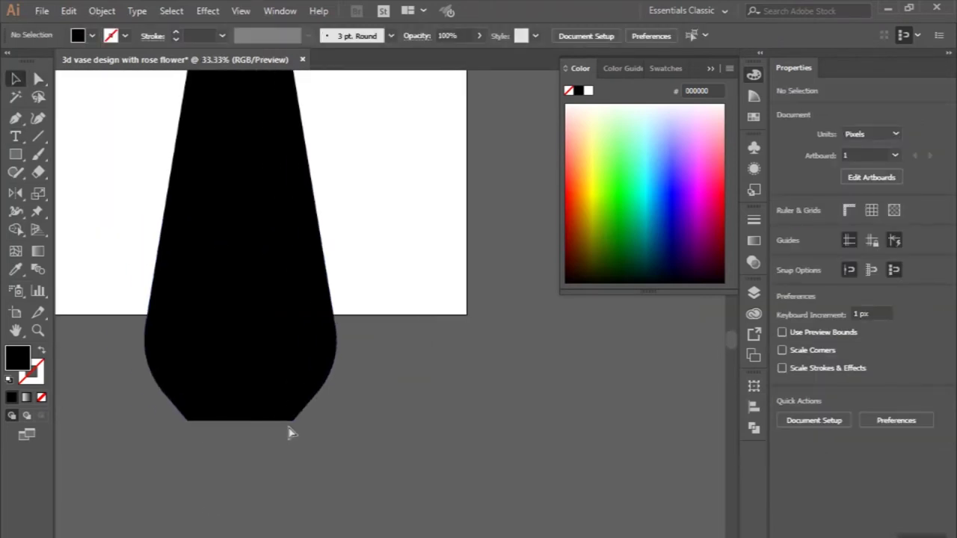
click(15, 118)
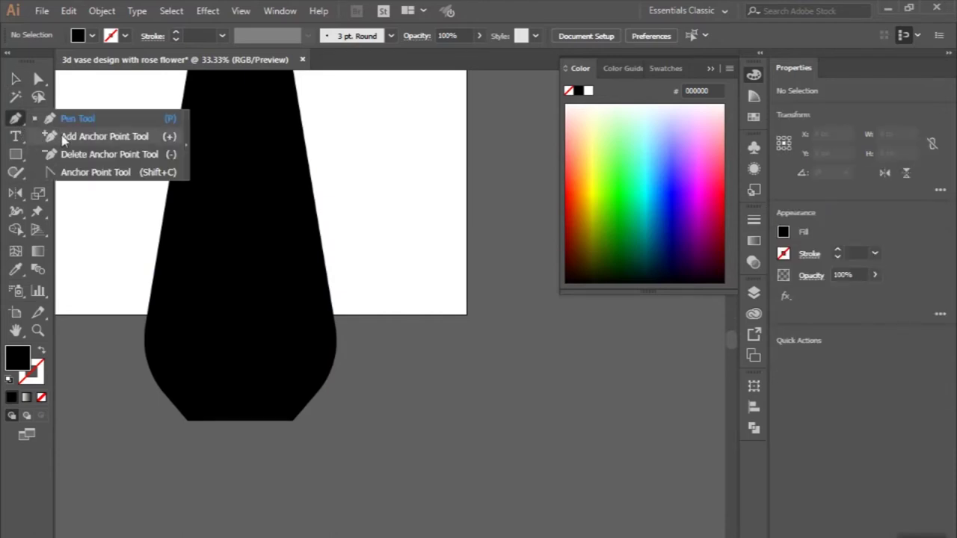
alt+scroll(229, 447, up, 1)
alt+scroll(229, 447, up, 1)
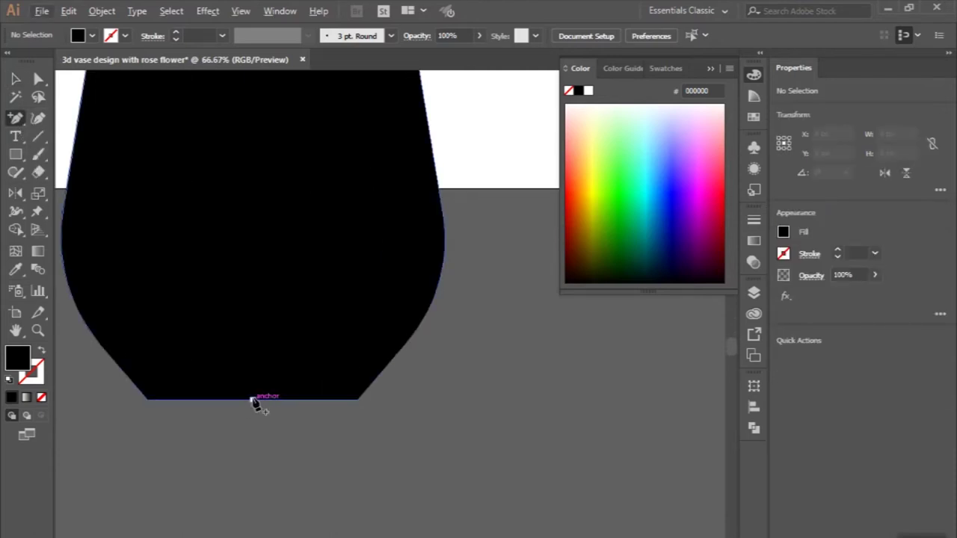
click(252, 400)
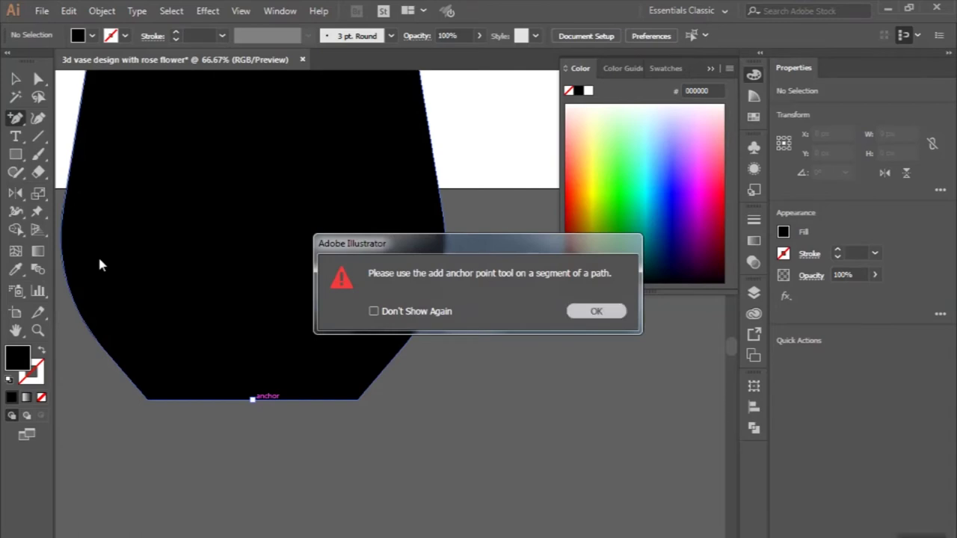
key(Return)
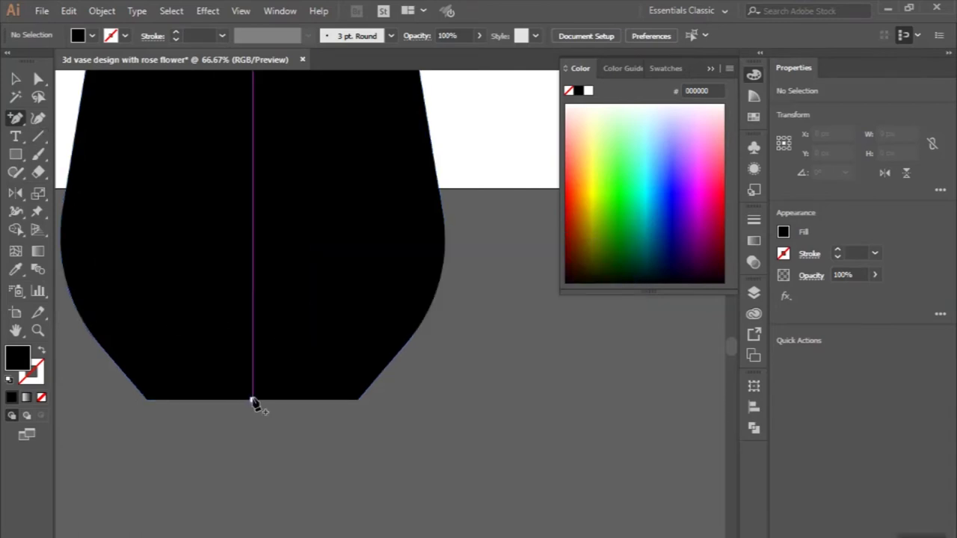
scroll(252, 400, up, 2)
scroll(252, 399, up, 2)
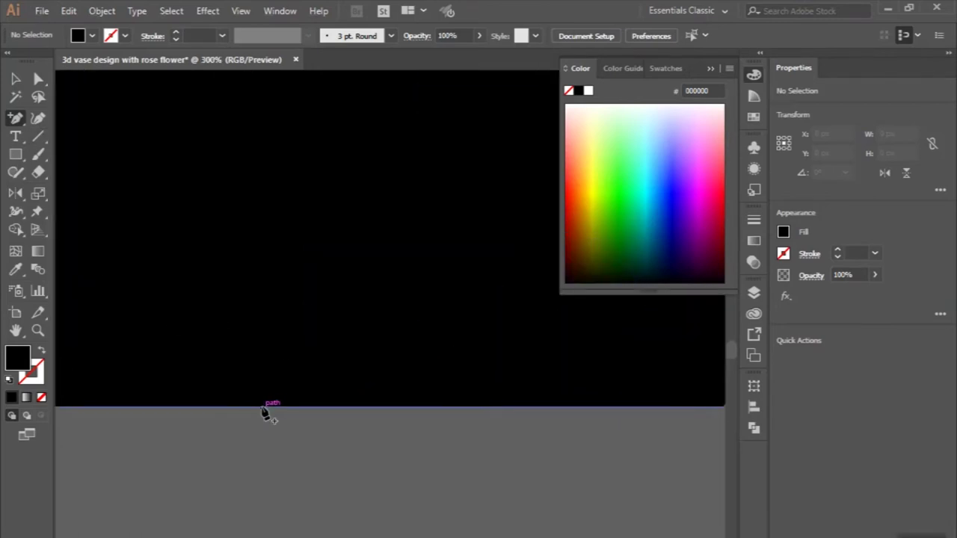
click(258, 406)
scroll(258, 406, down, 2)
scroll(261, 413, down, 1)
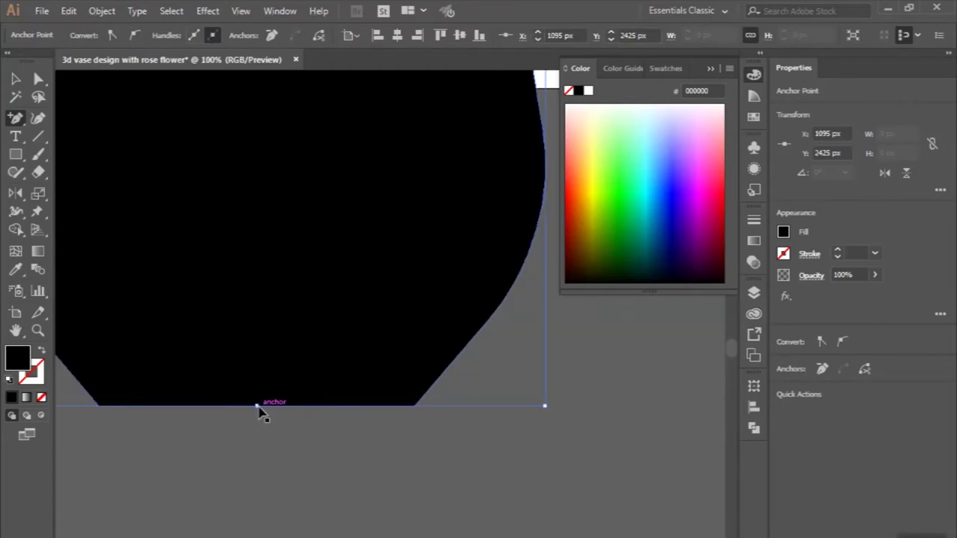
key(ctrl+shift+a)
- Drag the bottom anchor down, convert it to smooth, and stretch its handles into a curve
click(39, 79)
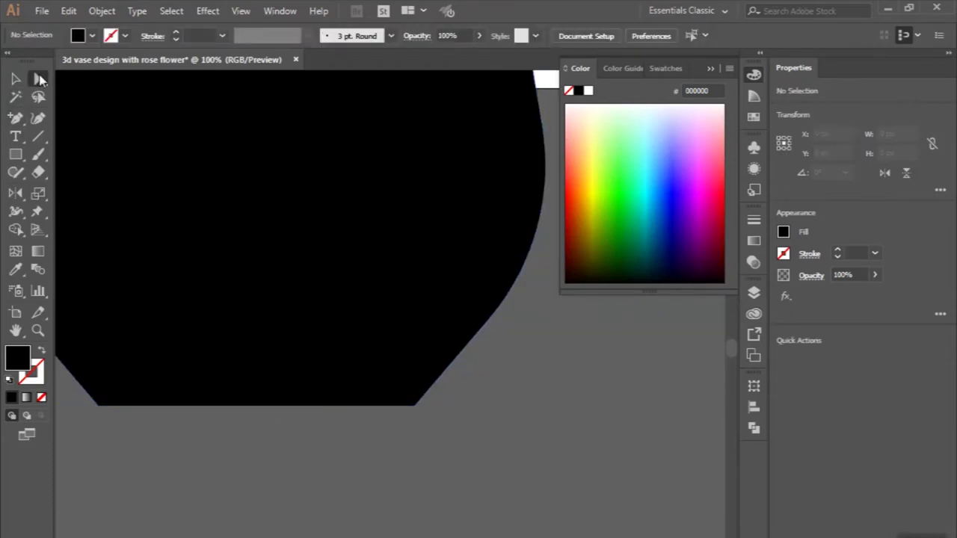
drag(255, 406, 256, 423)
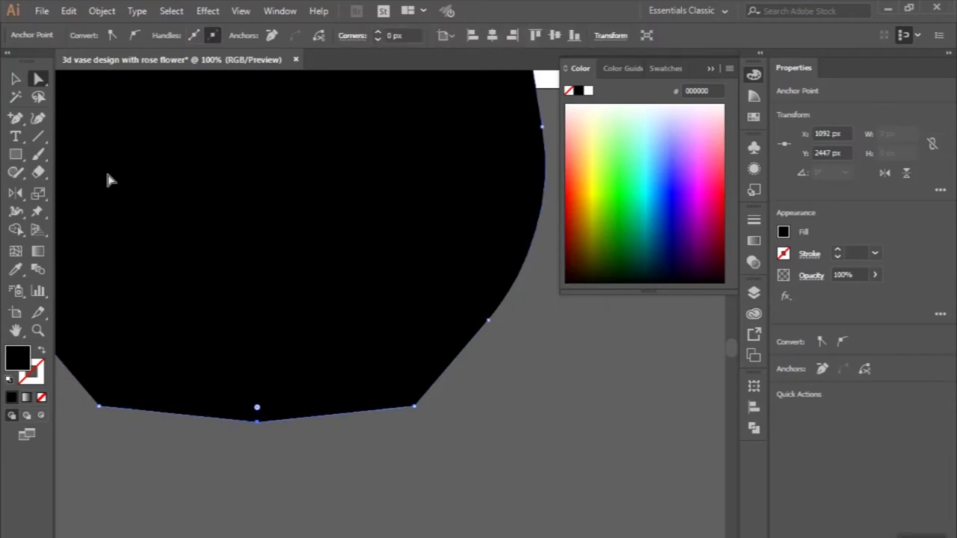
click(134, 35)
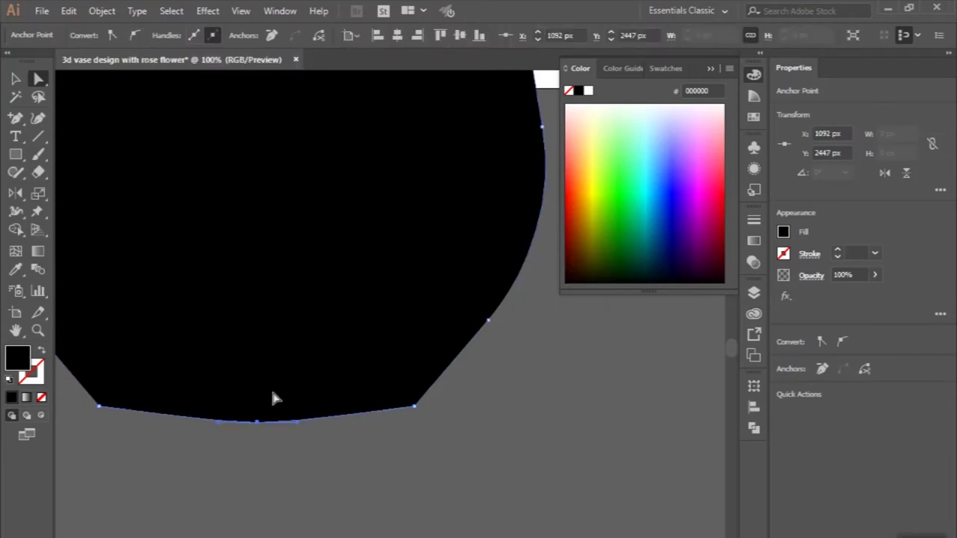
drag(209, 423, 180, 424)
mouse_move(300, 426)
mouse_down()
mouse_move(344, 428)
mouse_move(316, 427)
mouse_up()
scroll(299, 428, up, 2)
scroll(296, 427, up, 2)
drag(291, 426, 470, 426)
scroll(465, 425, down, 4)
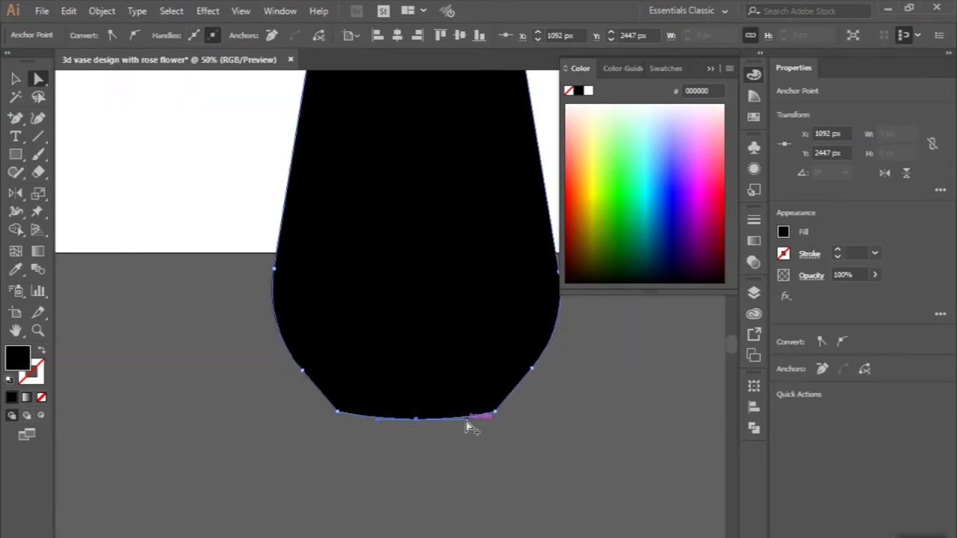
scroll(419, 478, down, 2)
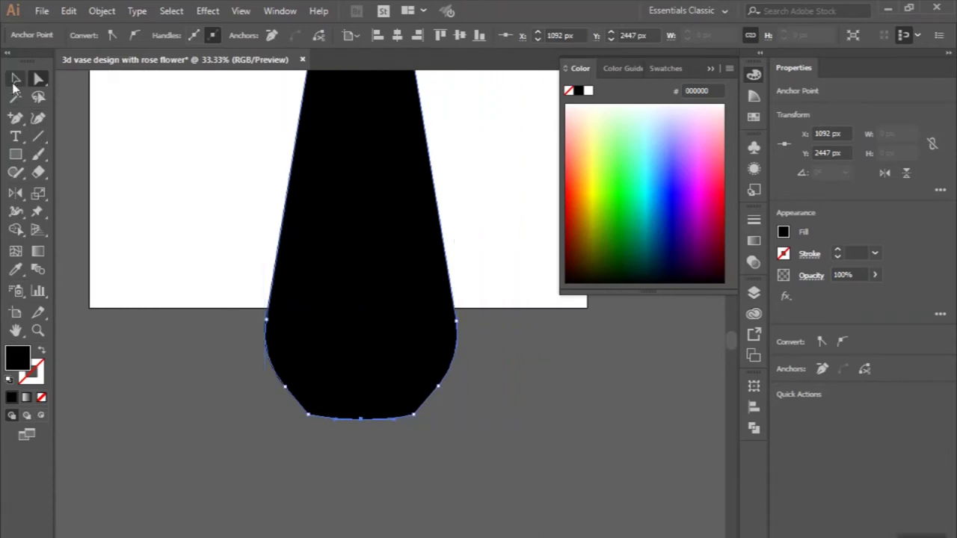
click(15, 78)
click(146, 216)
scroll(146, 216, down, 1)
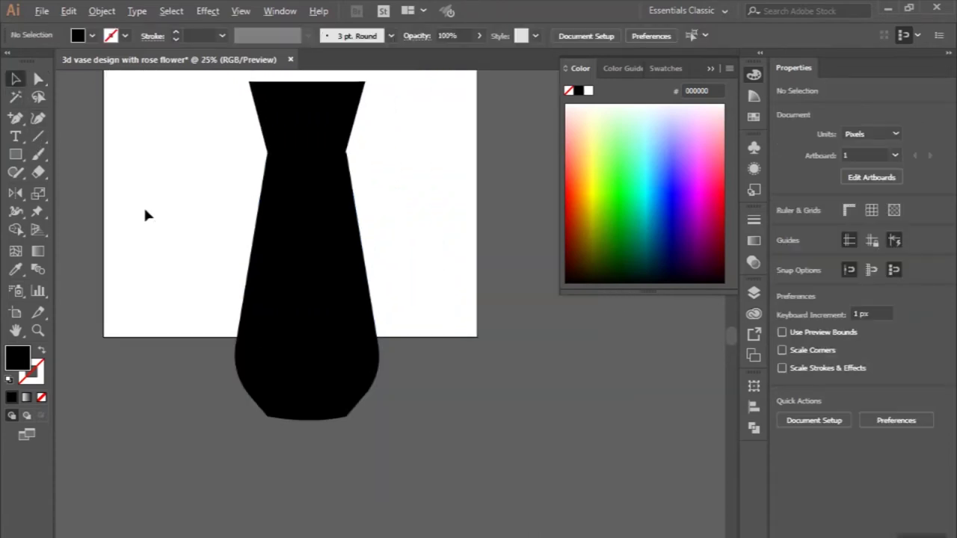
- Scale the vase down to roughly 374 × 879 px and reposition it on the artboard
scroll(202, 166, up, 1)
click(333, 243)
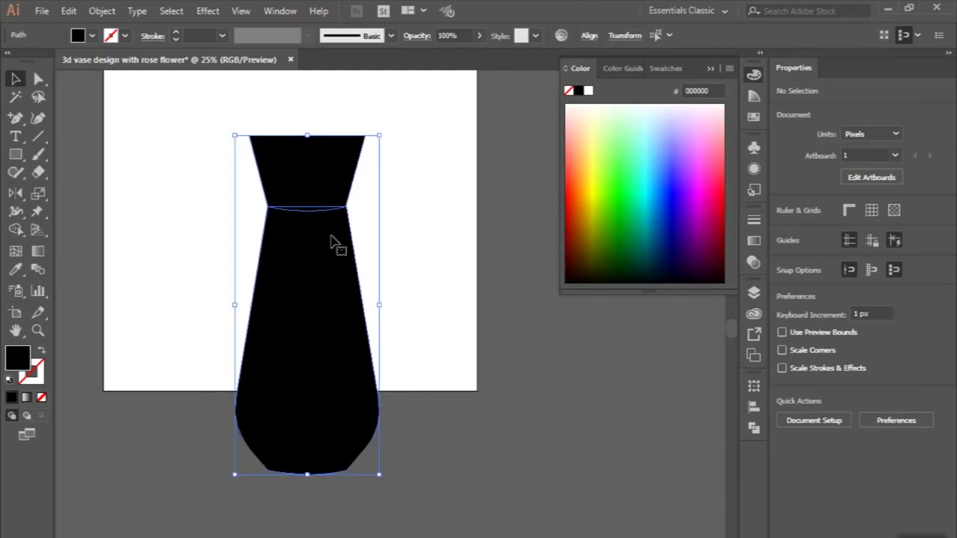
drag(307, 136, 308, 243)
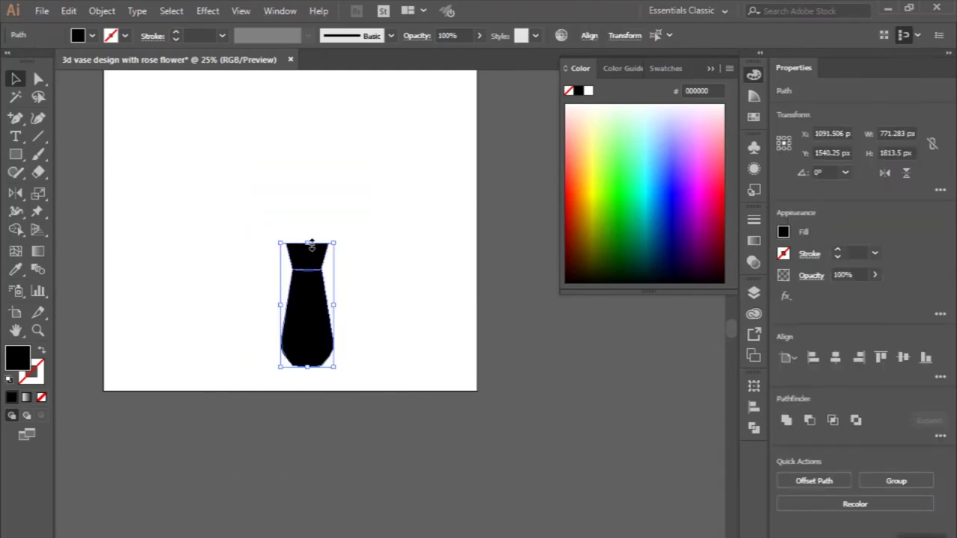
drag(311, 312, 271, 225)
scroll(269, 224, up, 2)
drag(264, 148, 262, 105)
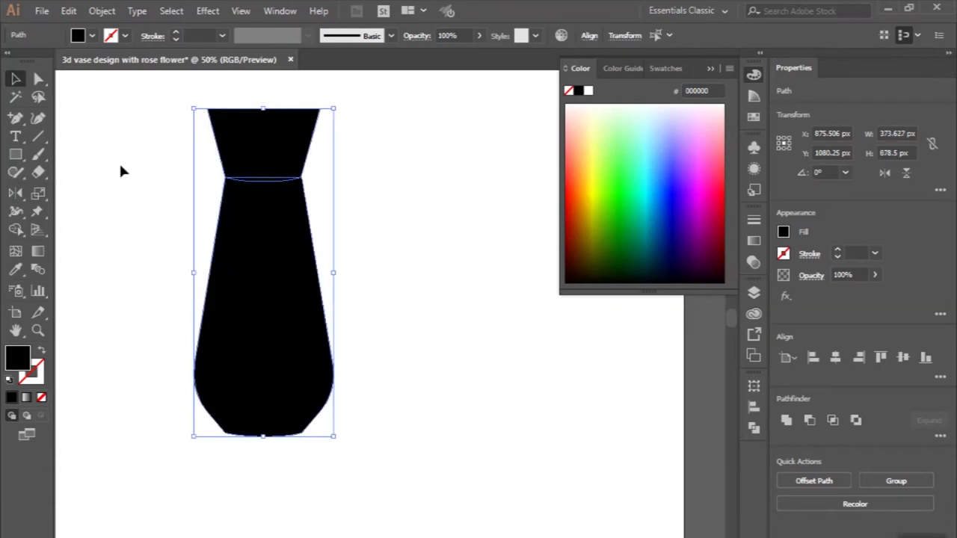
click(120, 163)
- Close the colour picker panel
scroll(123, 171, up, 2)
scroll(121, 169, left, 1)
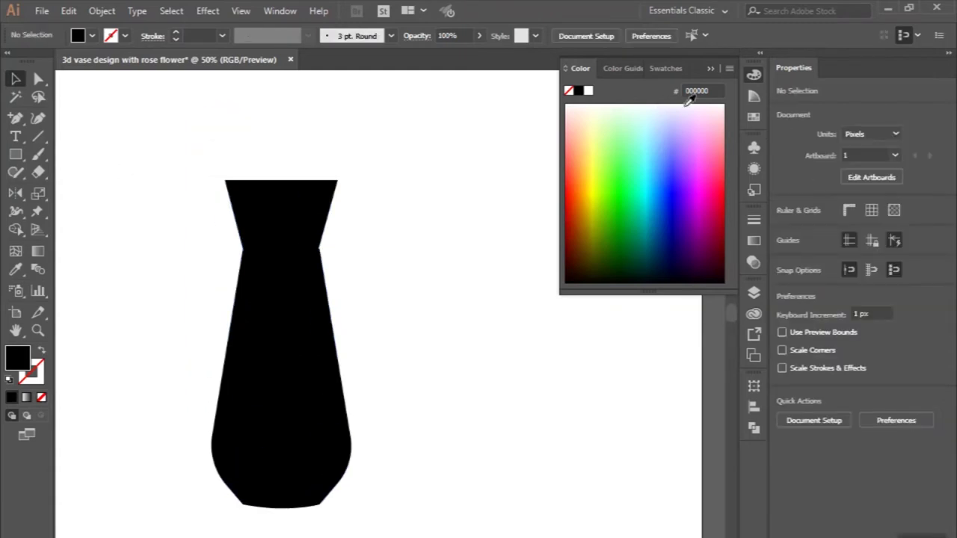
click(710, 69)
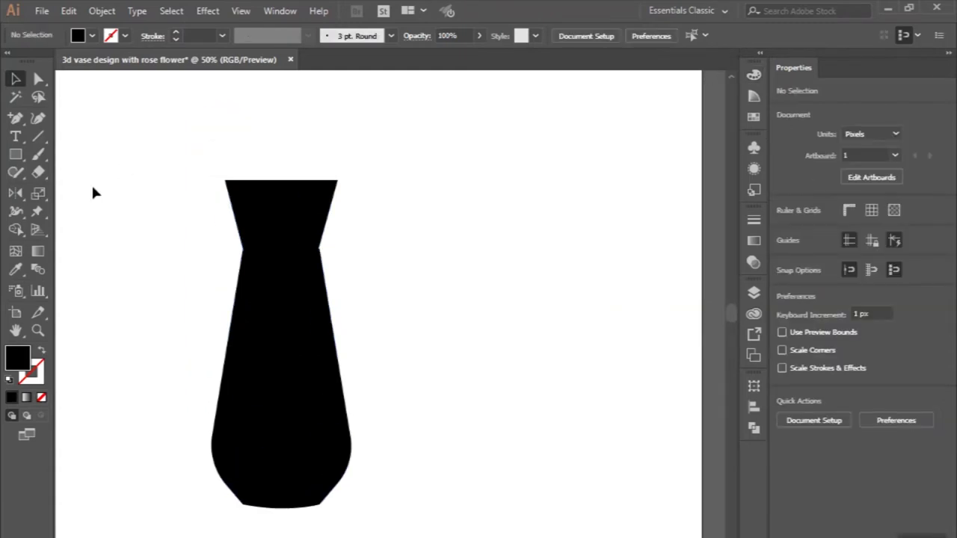
click(17, 155)
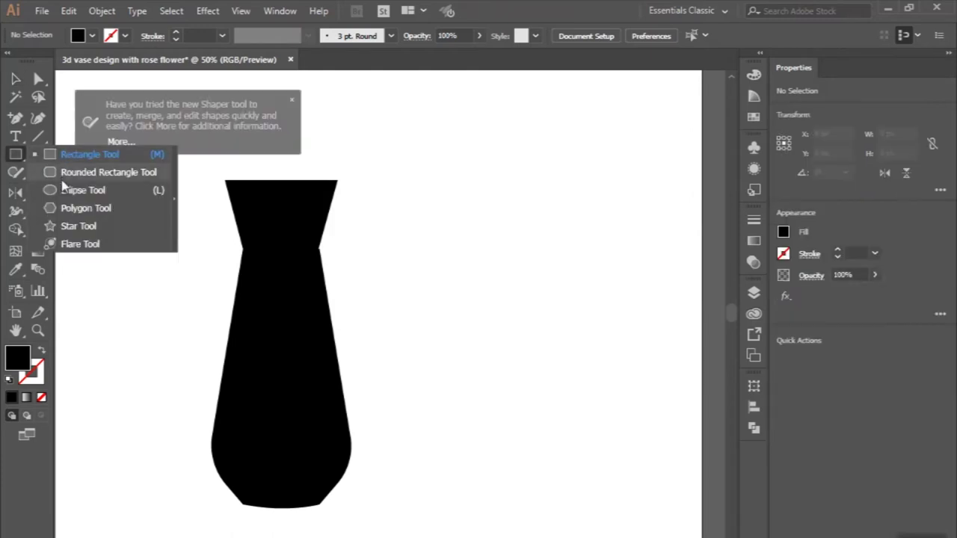
- Draw a 301 × 52 px ellipse across the vase's top with the Ellipse tool
click(74, 190)
scroll(236, 177, up, 1)
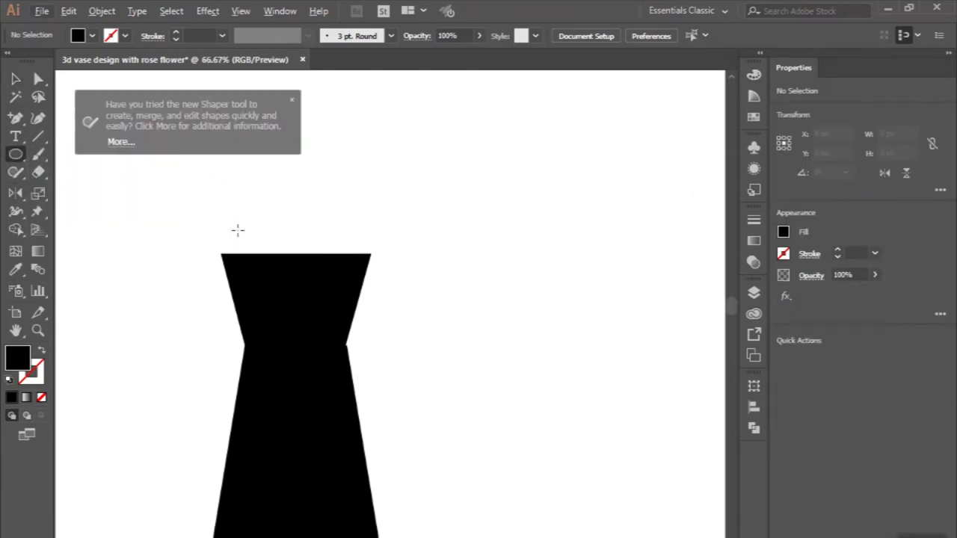
drag(222, 254, 371, 276)
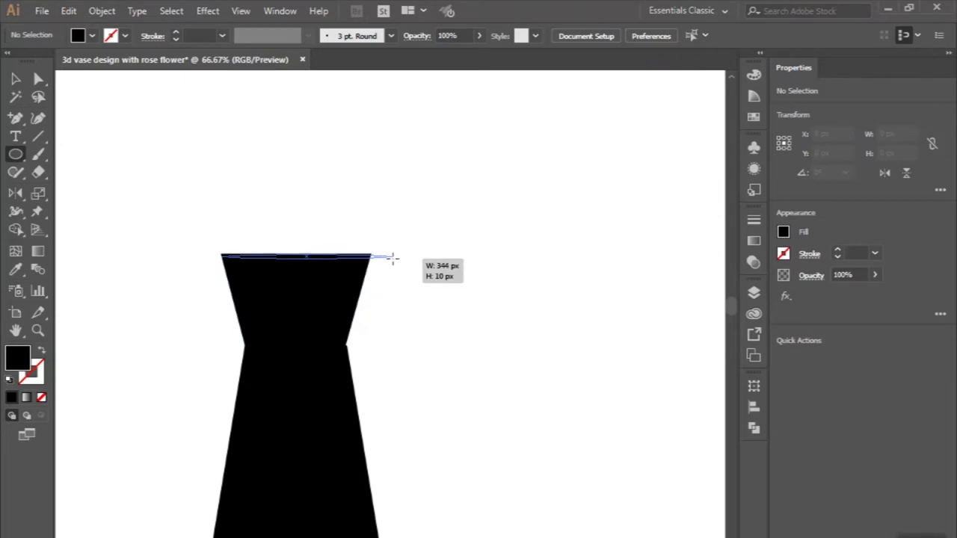
mouse_move(371, 276)
mouse_down()
mouse_move(365, 289)
mouse_move(370, 279)
mouse_up()
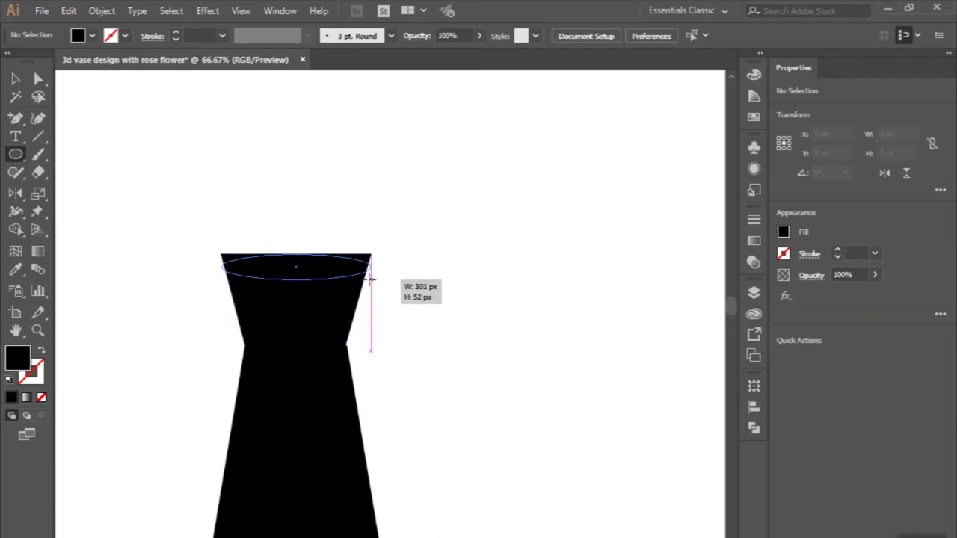
drag(370, 278, 370, 278)
- Raise the ellipse onto the vase's top edge to form the rounded rim
click(15, 79)
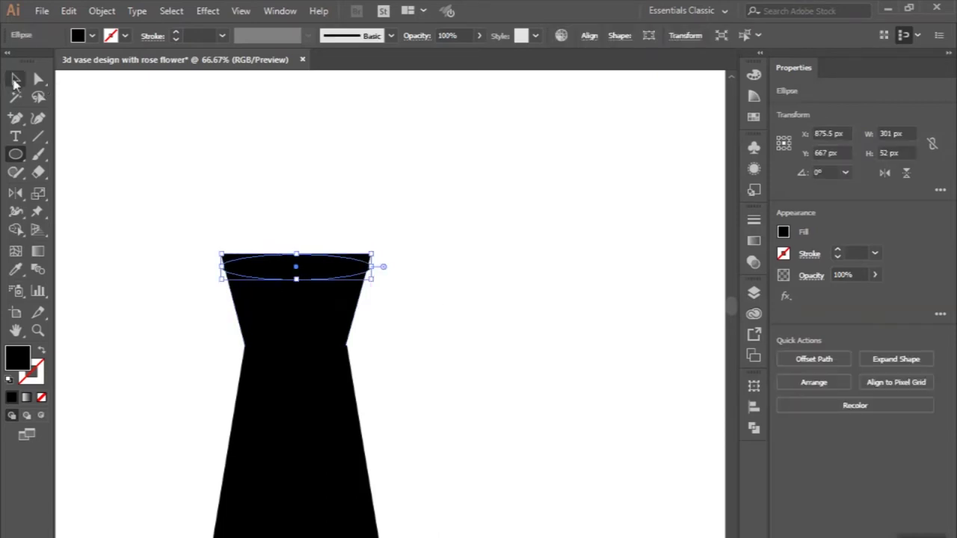
scroll(285, 247, up, 2)
drag(277, 299, 273, 276)
scroll(274, 276, down, 3)
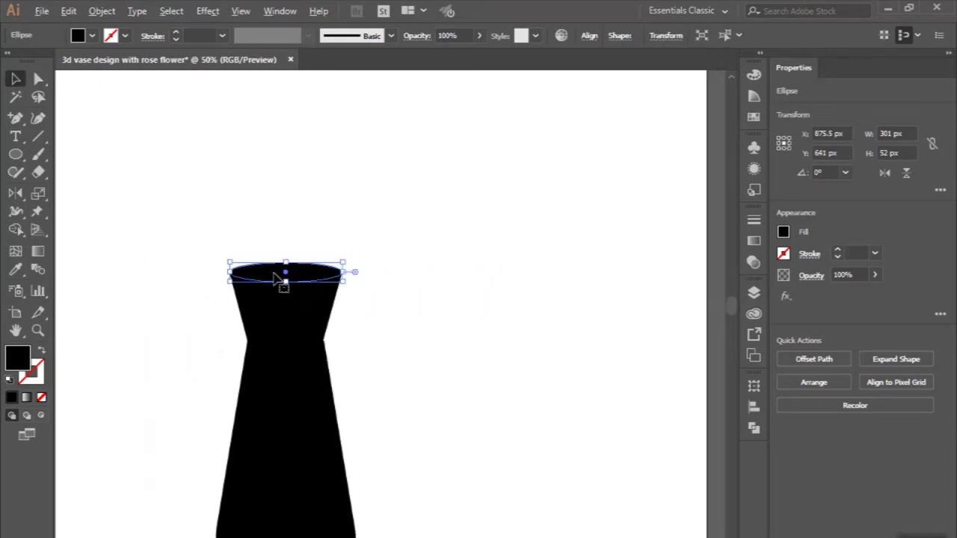
click(235, 240)
scroll(236, 240, down, 1)
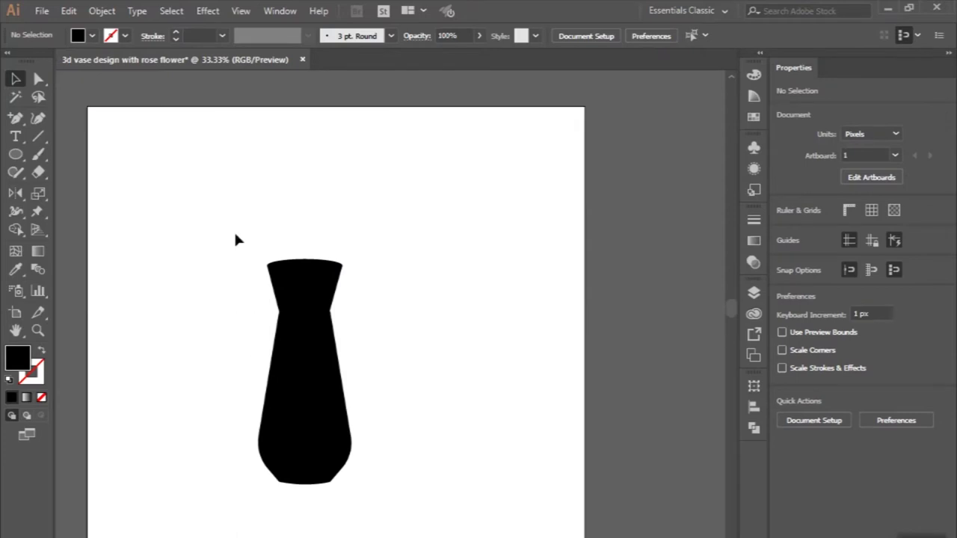
scroll(198, 338, down, 1)
scroll(198, 338, right, 1)
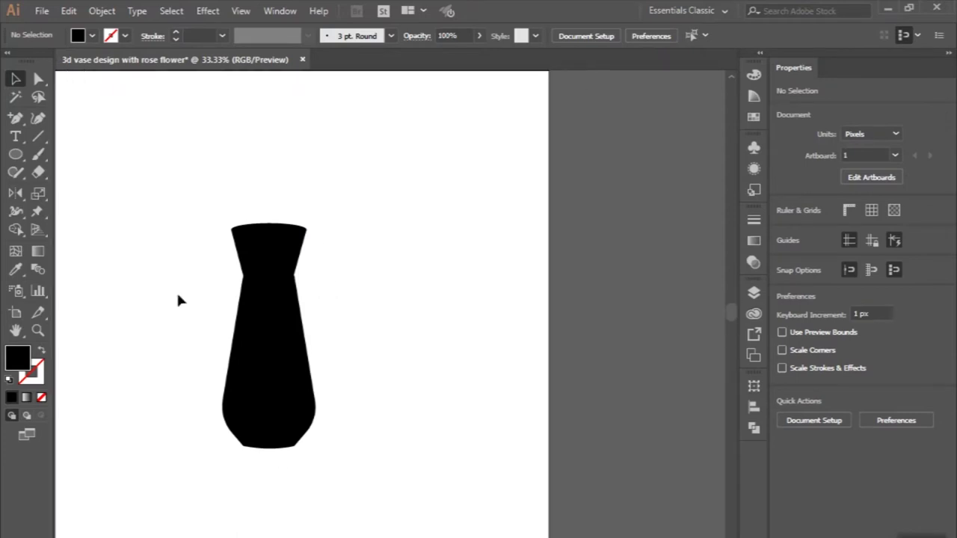
scroll(178, 296, up, 1)
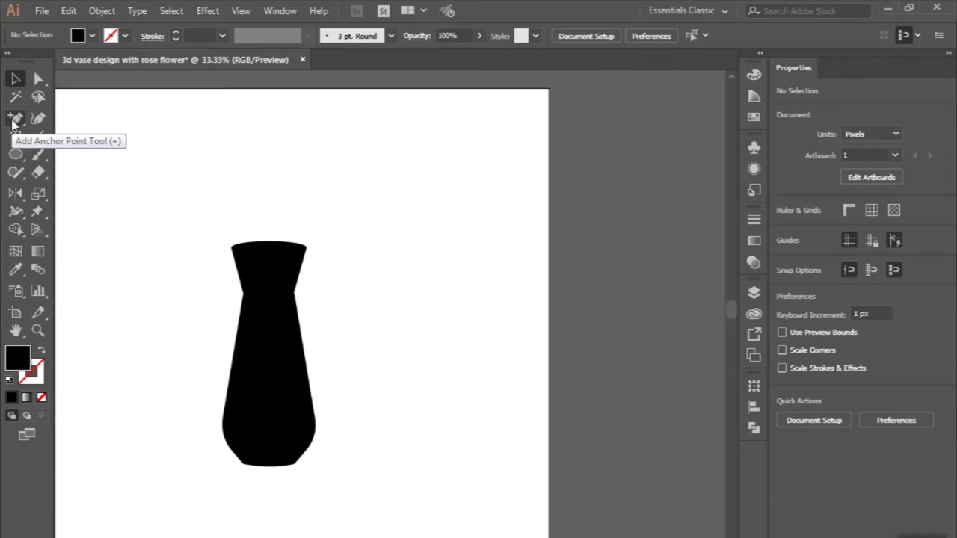
drag(13, 124, 57, 124)
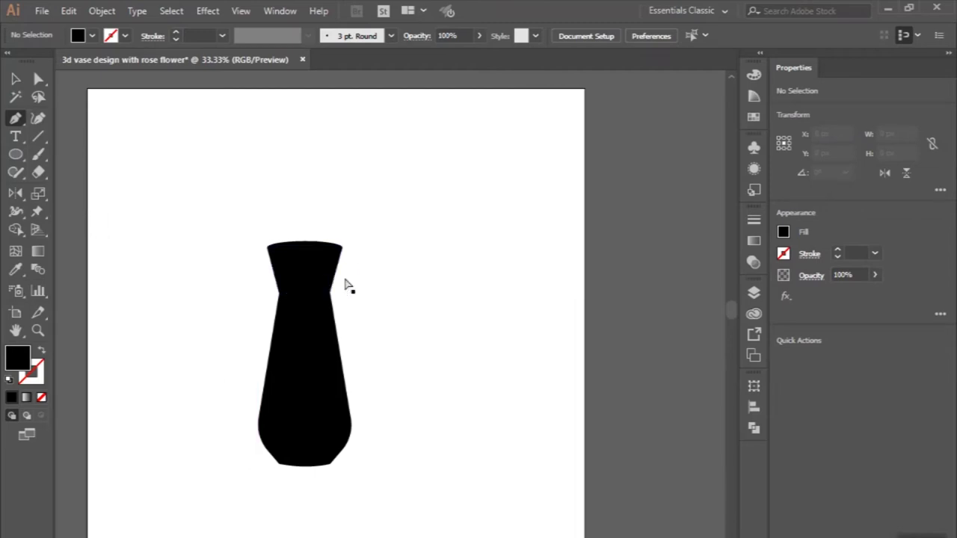
- Draw a closed, curved black wedge of about 166 × 76 px to the right of the vase
scroll(402, 285, up, 2)
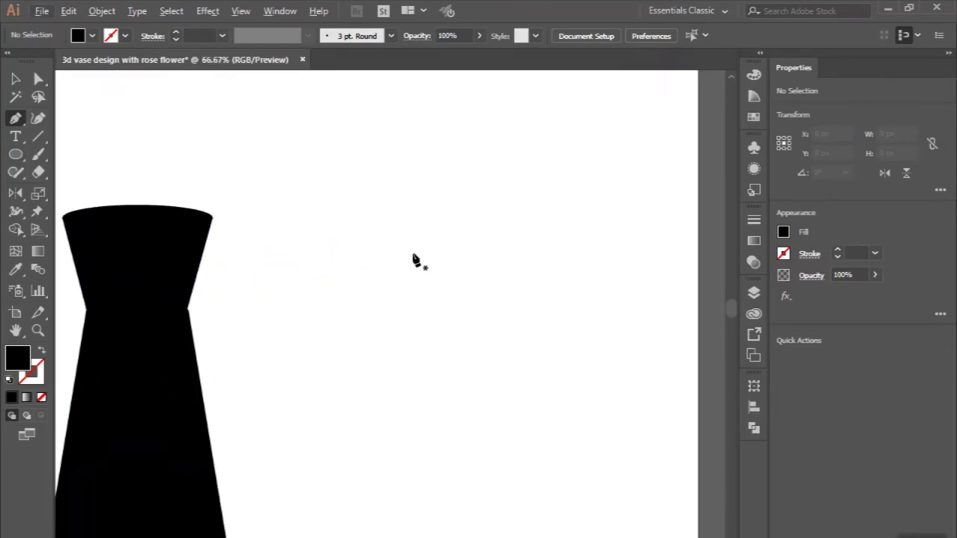
scroll(412, 265, up, 1)
scroll(446, 247, up, 1)
click(364, 322)
drag(437, 275, 488, 284)
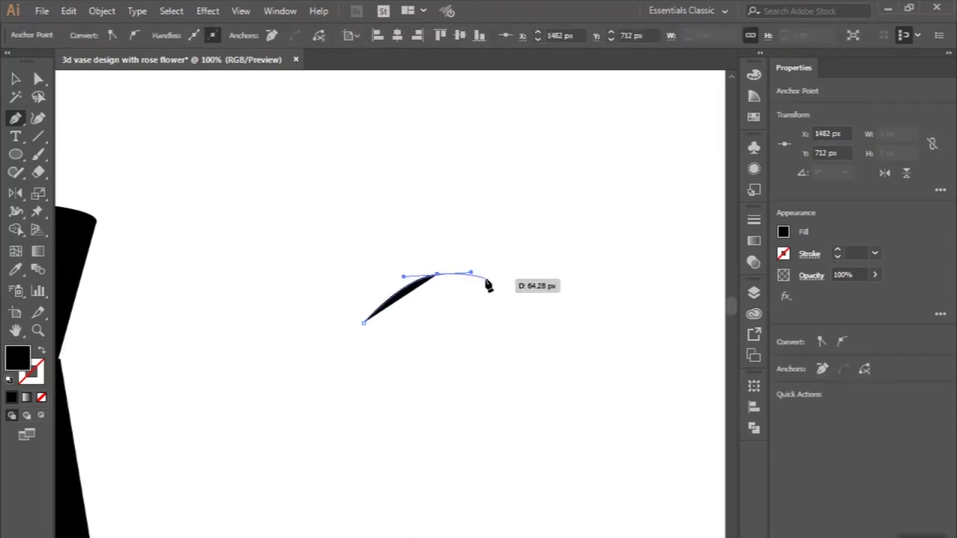
drag(487, 285, 487, 276)
mouse_move(486, 274)
mouse_down()
mouse_move(490, 304)
mouse_move(419, 337)
mouse_move(392, 320)
mouse_up()
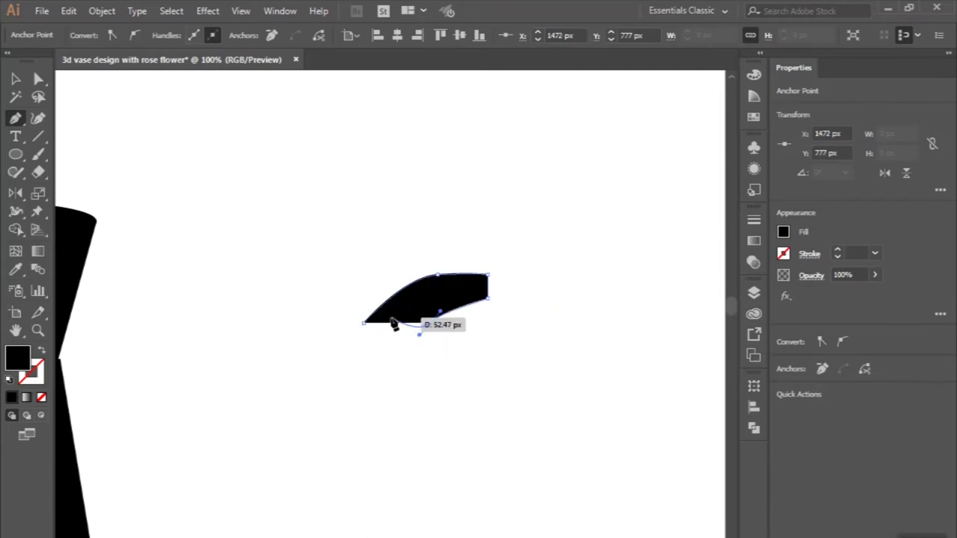
drag(390, 321, 366, 333)
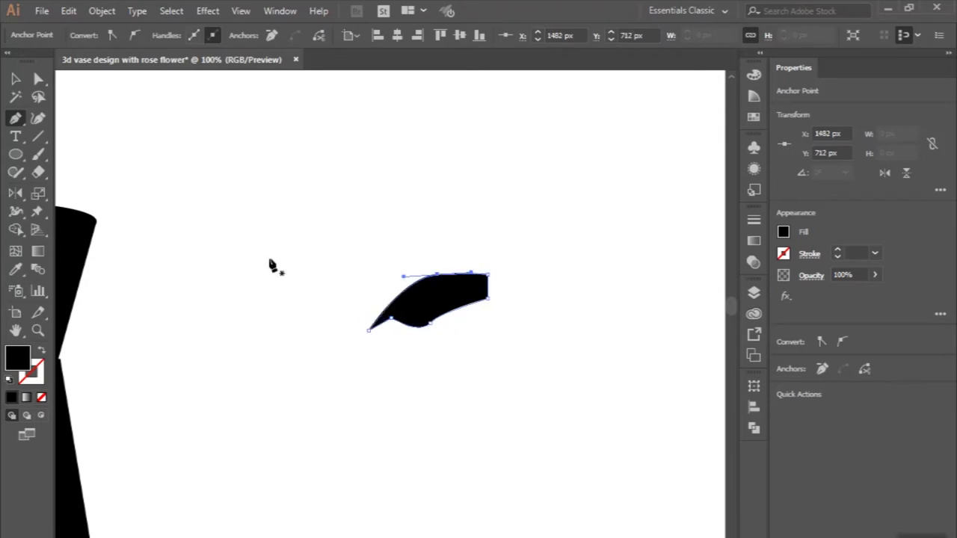
ctrl+click(358, 323)
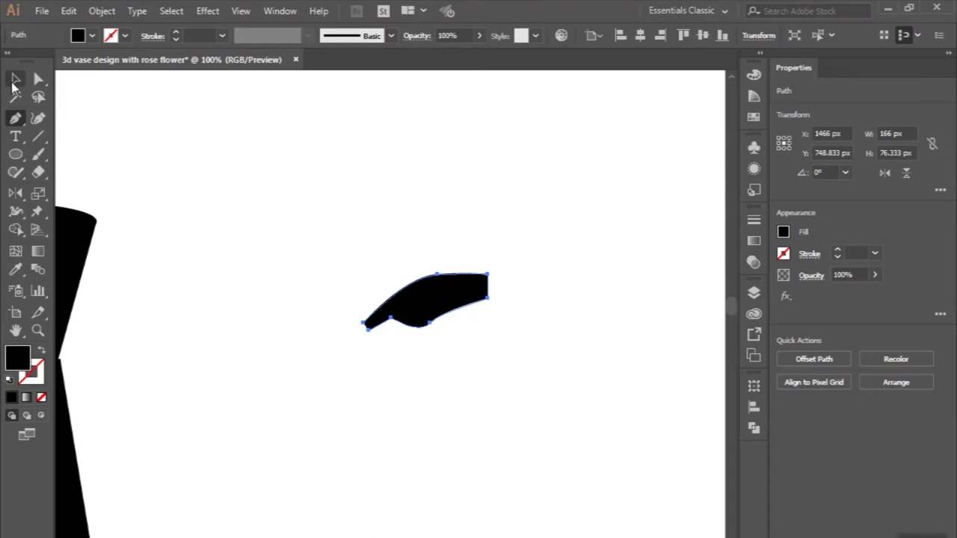
click(16, 79)
click(227, 201)
scroll(227, 200, right, 3)
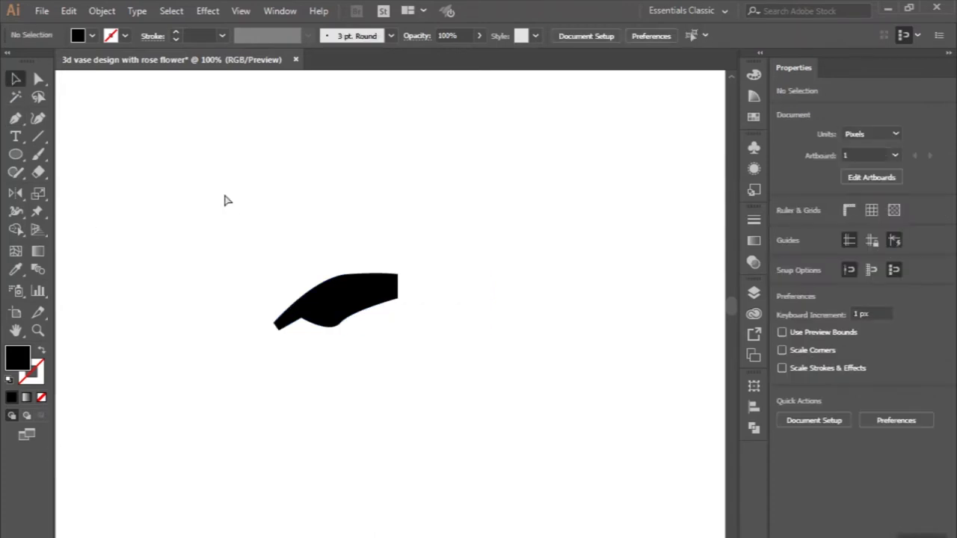
- Draw a second curved black shape over the wedge's top and left side, closing it at the first anchor
click(15, 118)
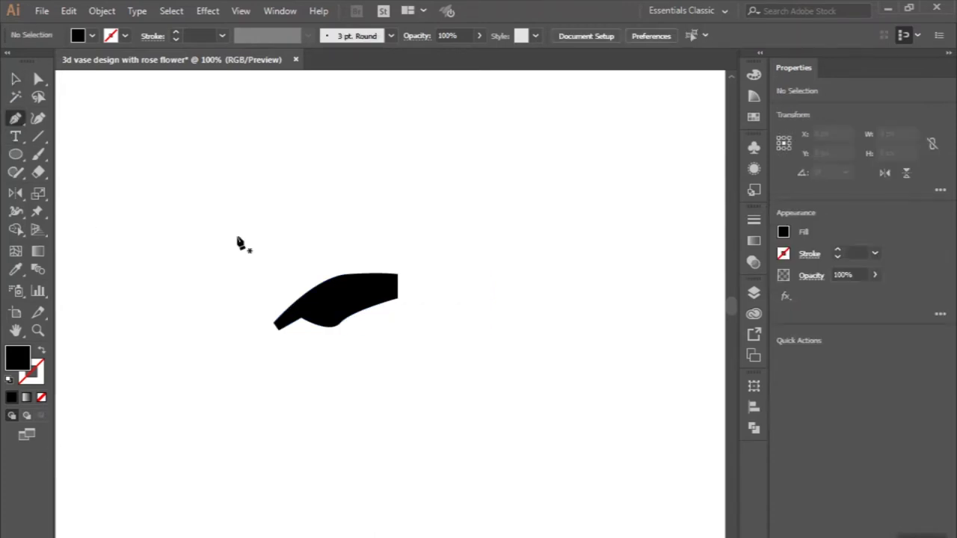
scroll(258, 258, up, 1)
scroll(258, 255, up, 1)
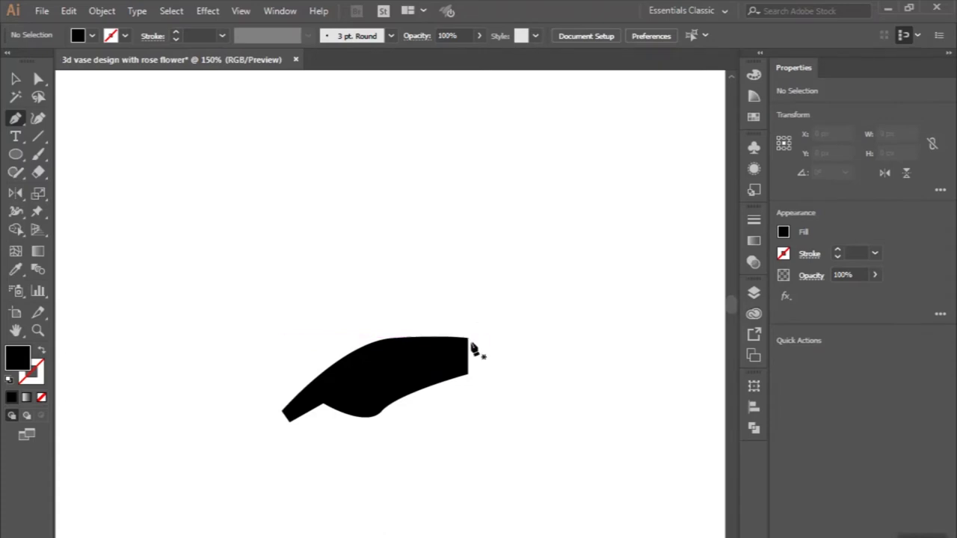
click(469, 340)
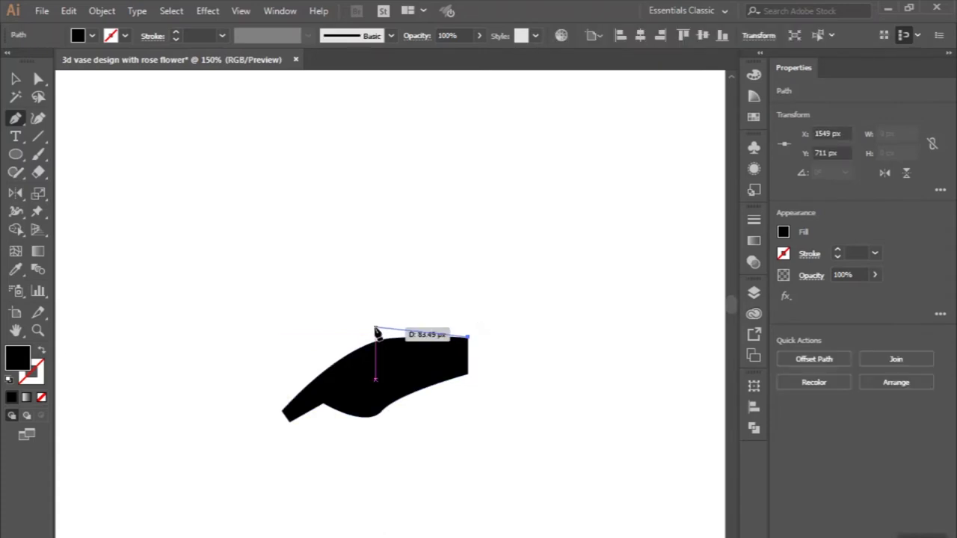
mouse_move(331, 336)
mouse_down()
mouse_move(327, 345)
mouse_move(312, 337)
mouse_move(264, 349)
mouse_move(258, 377)
mouse_up()
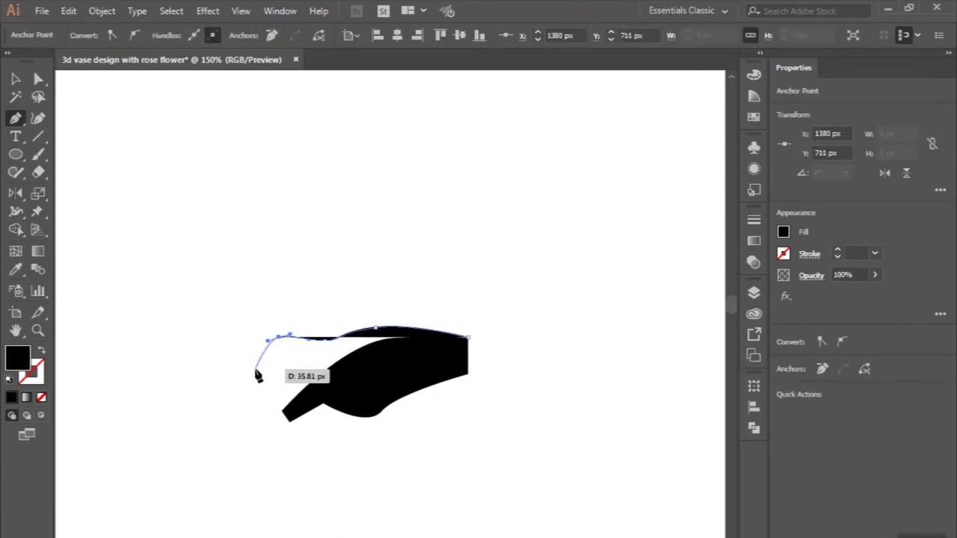
mouse_move(258, 376)
mouse_down()
mouse_move(251, 323)
mouse_move(243, 399)
mouse_up()
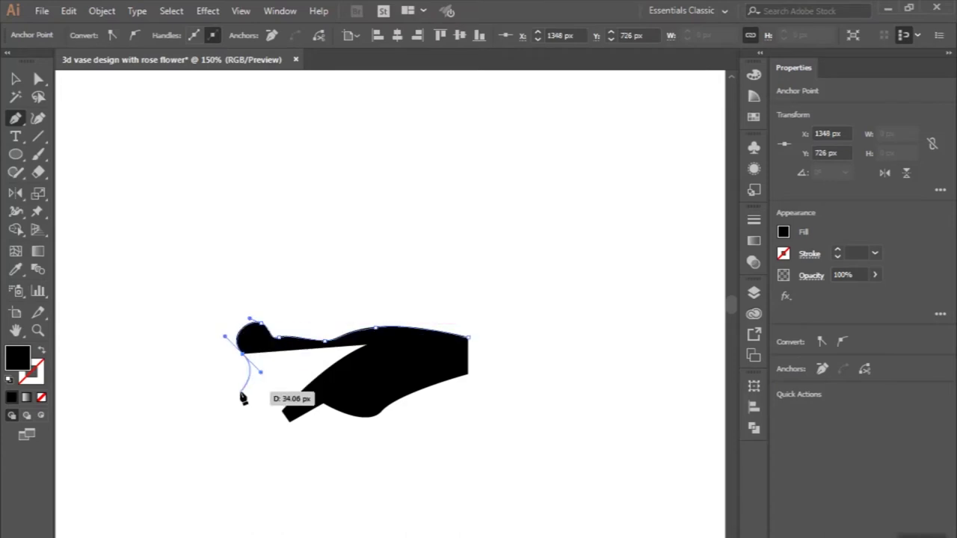
click(253, 415)
mouse_move(248, 428)
mouse_down()
mouse_move(285, 434)
mouse_move(290, 424)
mouse_up()
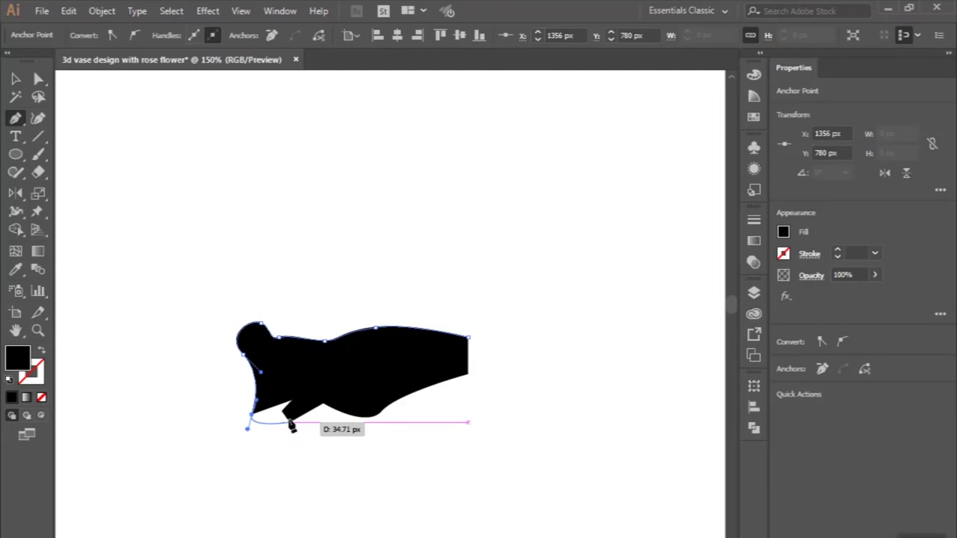
drag(292, 426, 287, 419)
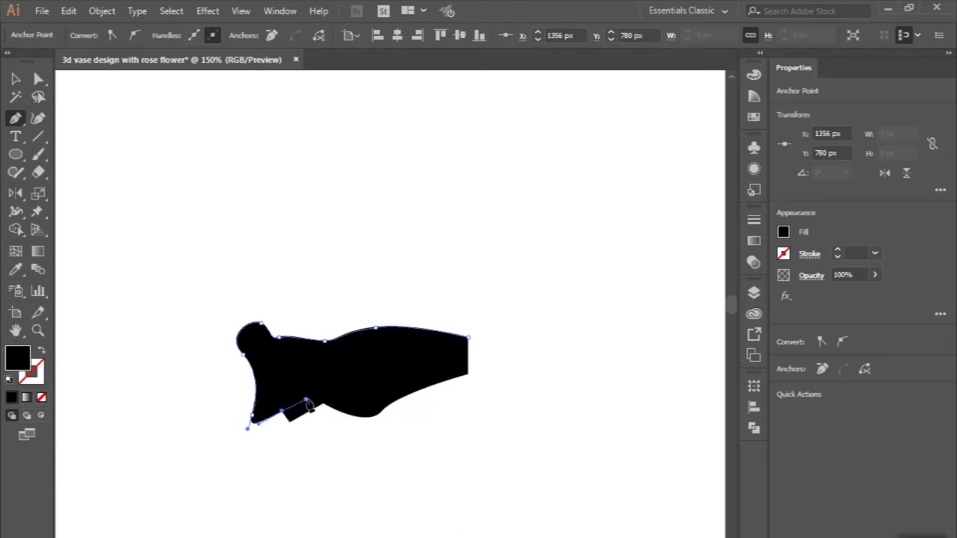
click(412, 365)
drag(468, 337, 524, 352)
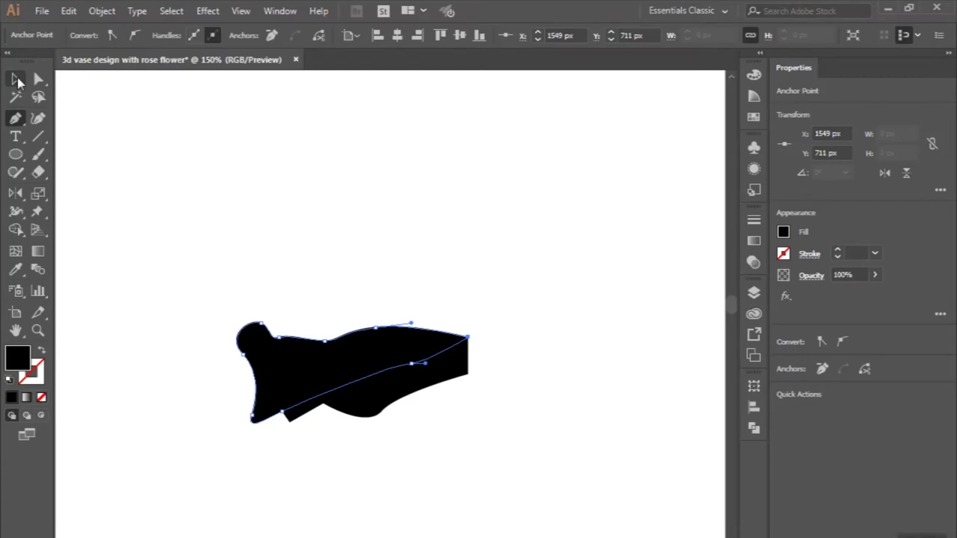
- Deselect, then select the newly drawn upper shape
click(15, 79)
click(91, 139)
click(15, 118)
scroll(295, 340, down, 1)
scroll(295, 340, down, 1)
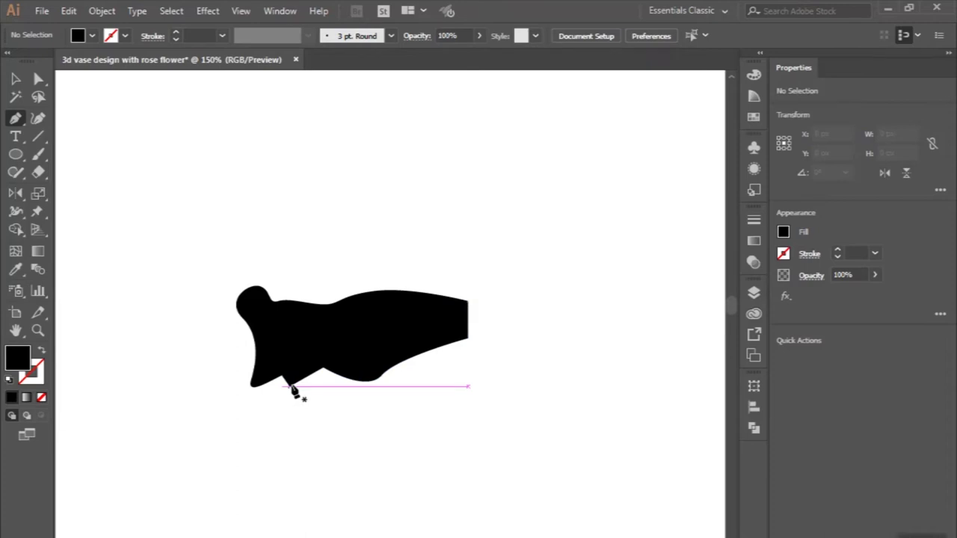
click(16, 79)
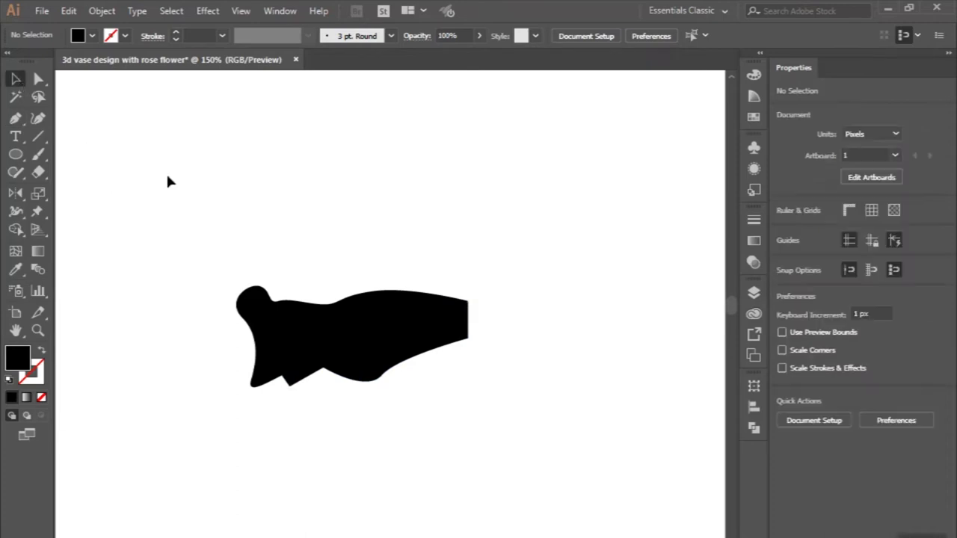
click(367, 327)
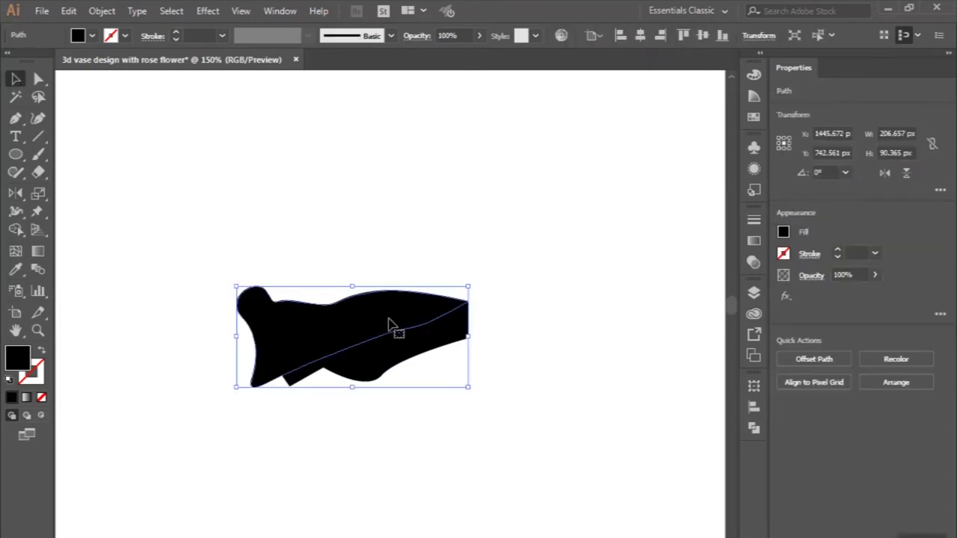
- Apply a gradient fill and set its left stop to RGB hex ed1b34
click(753, 242)
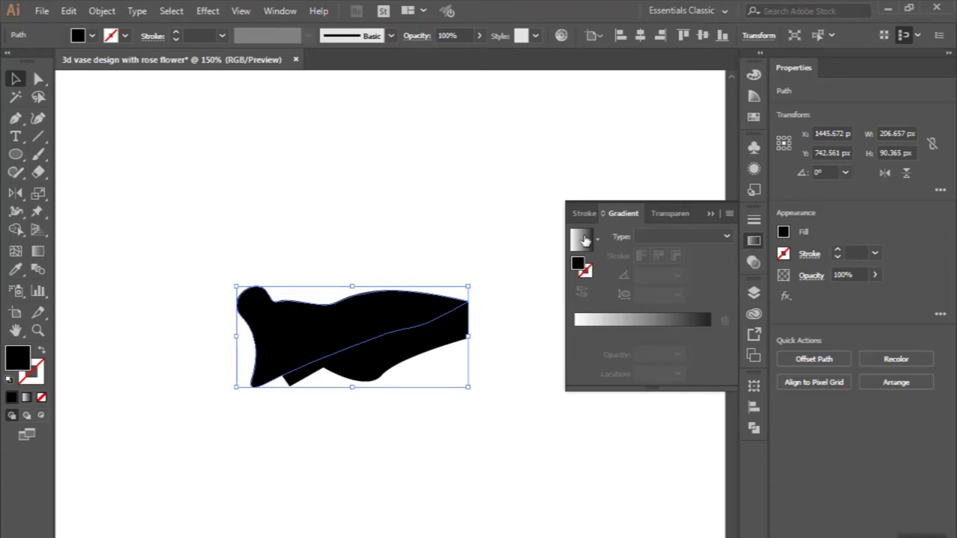
click(584, 239)
double_click(575, 333)
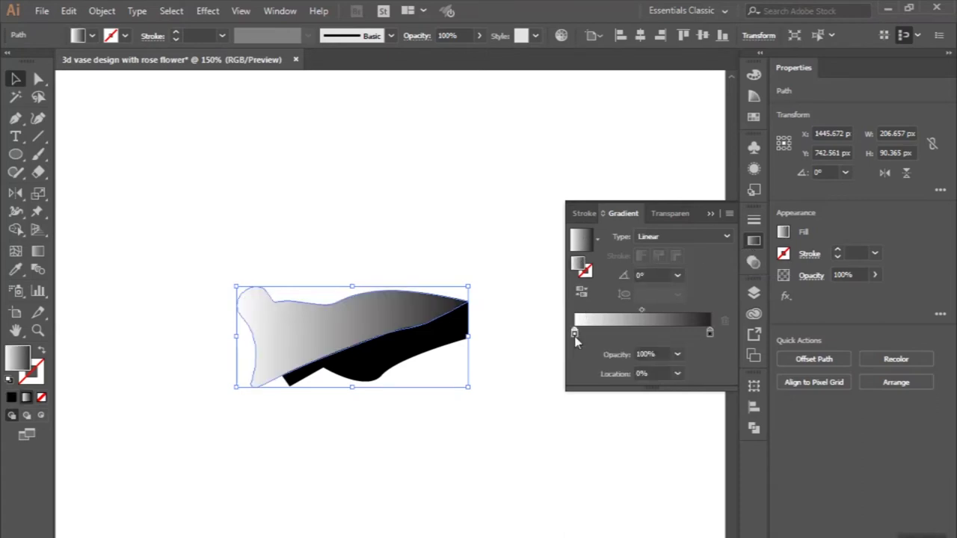
click(707, 348)
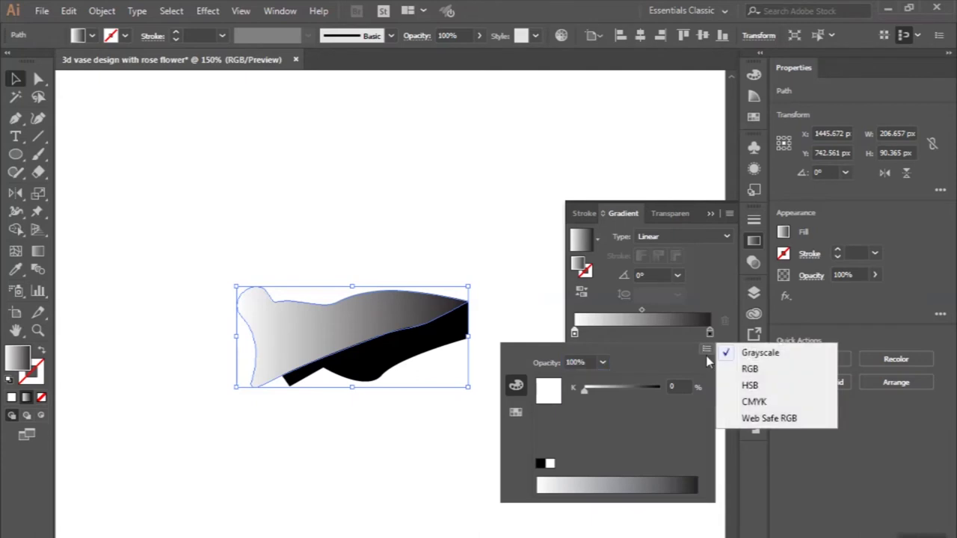
click(748, 369)
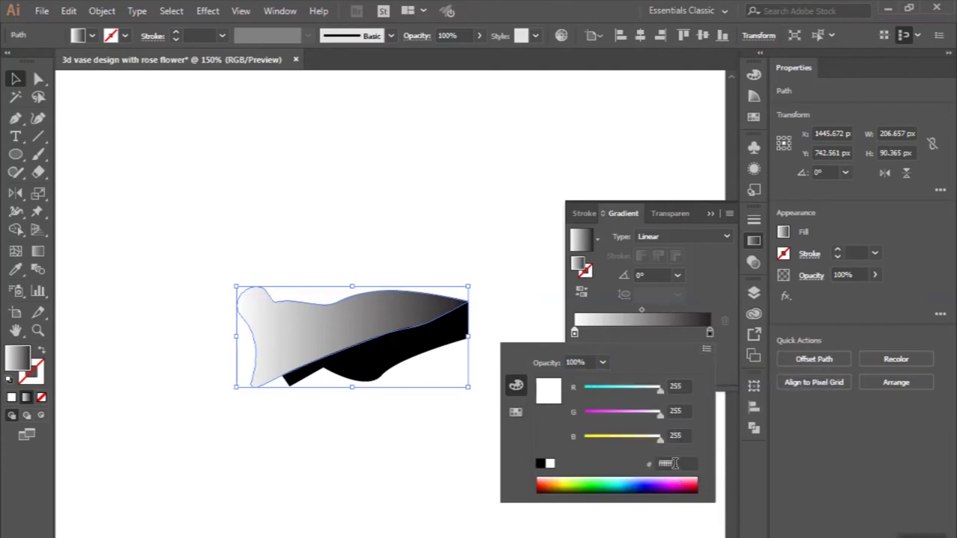
click(676, 464)
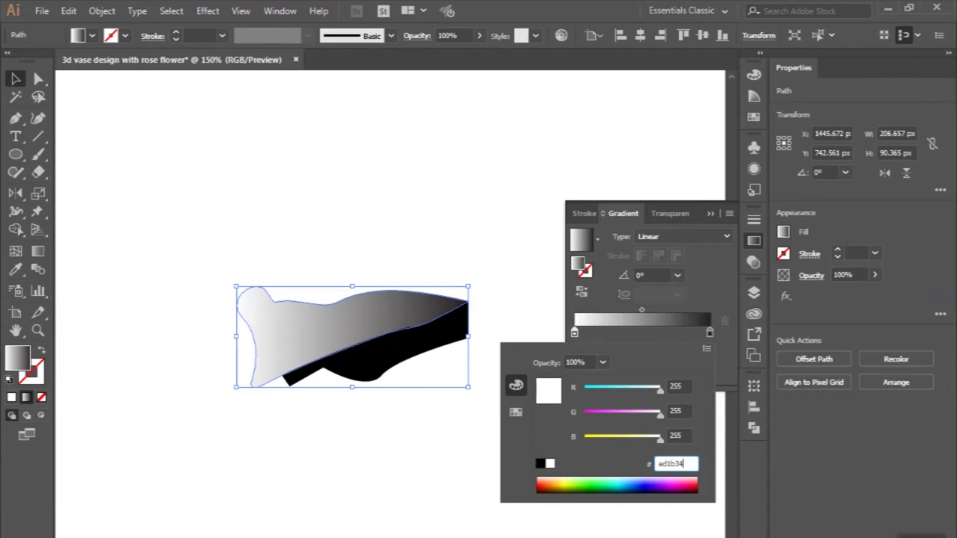
key(Return)
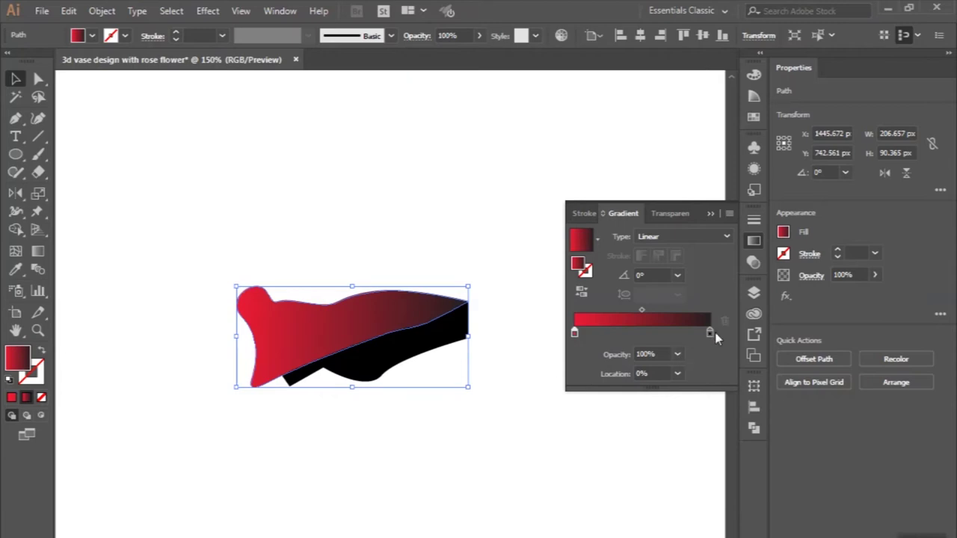
- Set the right gradient stop to dark red RGB hex 8a272d
double_click(714, 335)
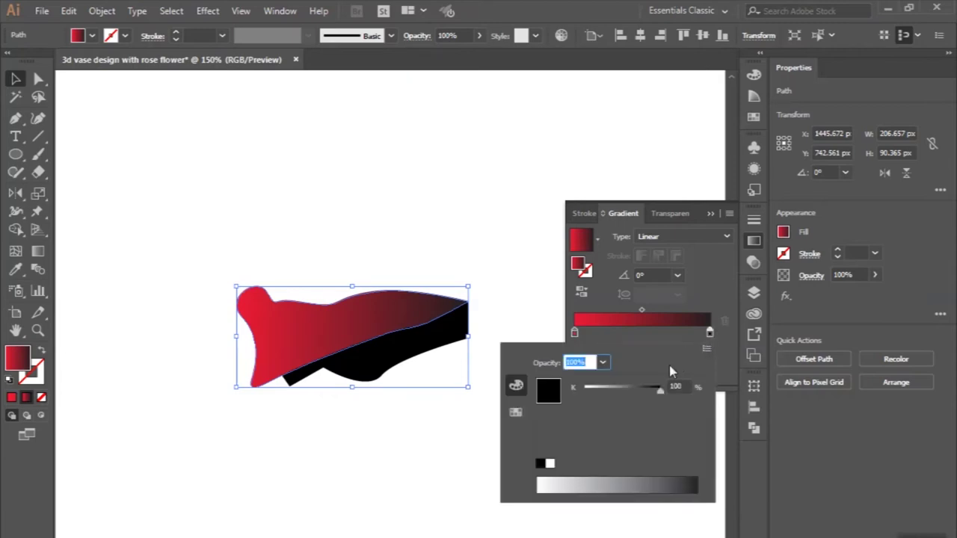
click(706, 350)
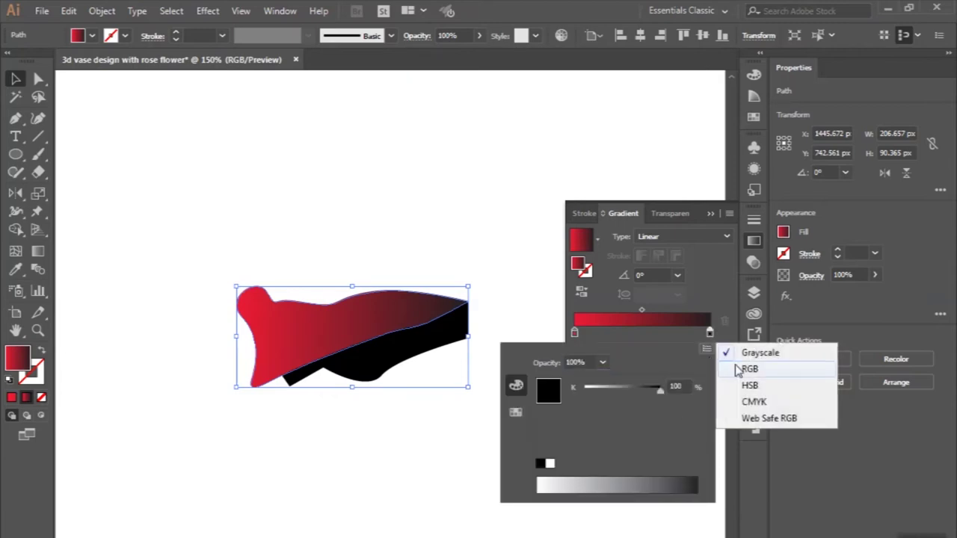
click(748, 370)
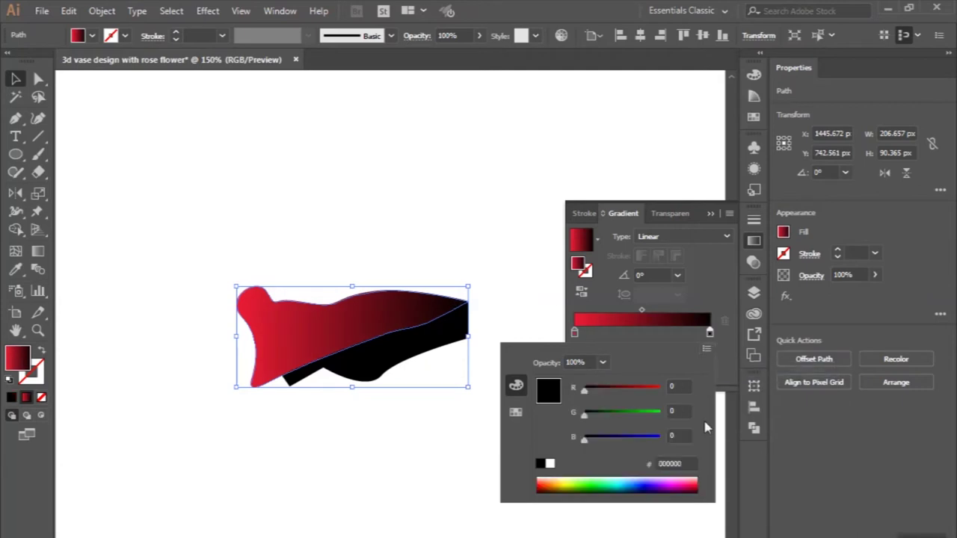
click(676, 463)
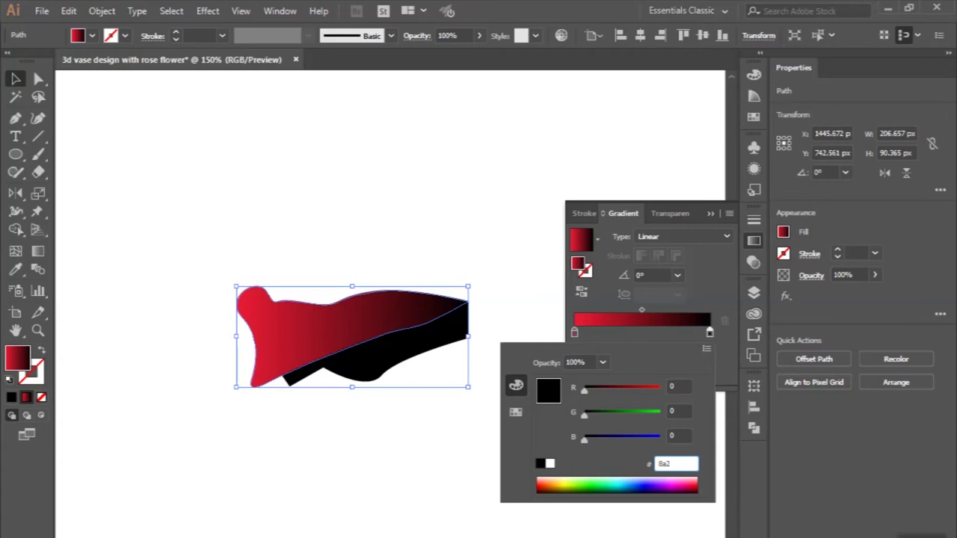
text(8a272d)
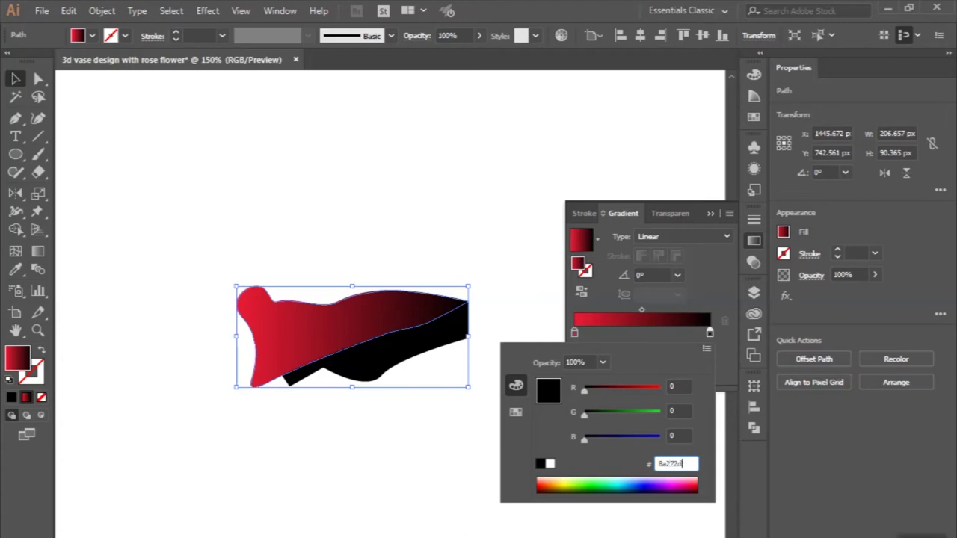
key(Return)
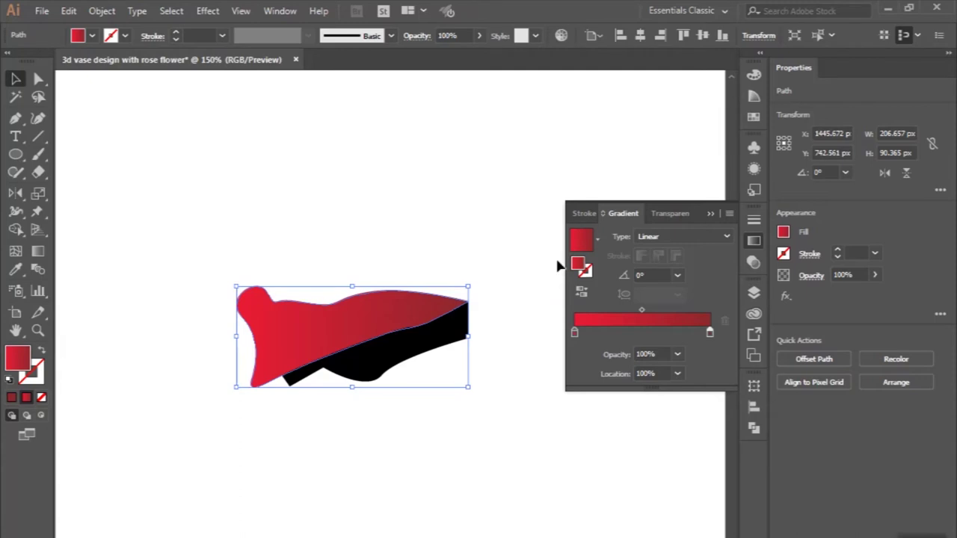
click(664, 238)
- Make the gradient radial and eyedropper it onto the lower black wedge
click(667, 270)
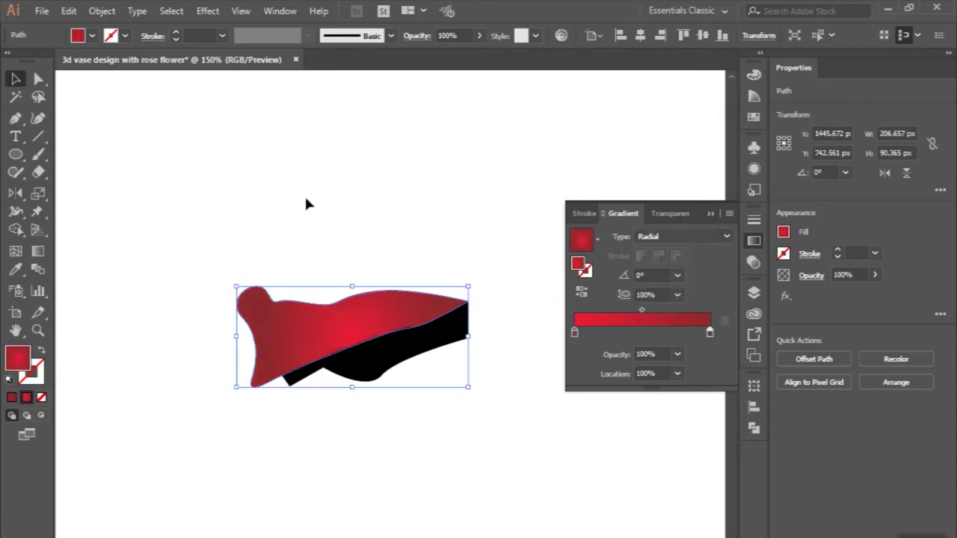
click(411, 362)
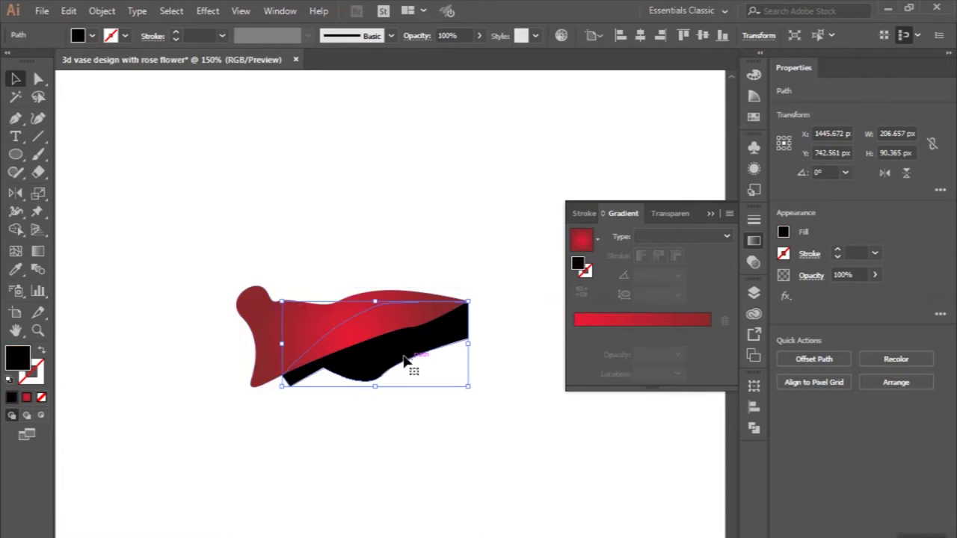
click(18, 272)
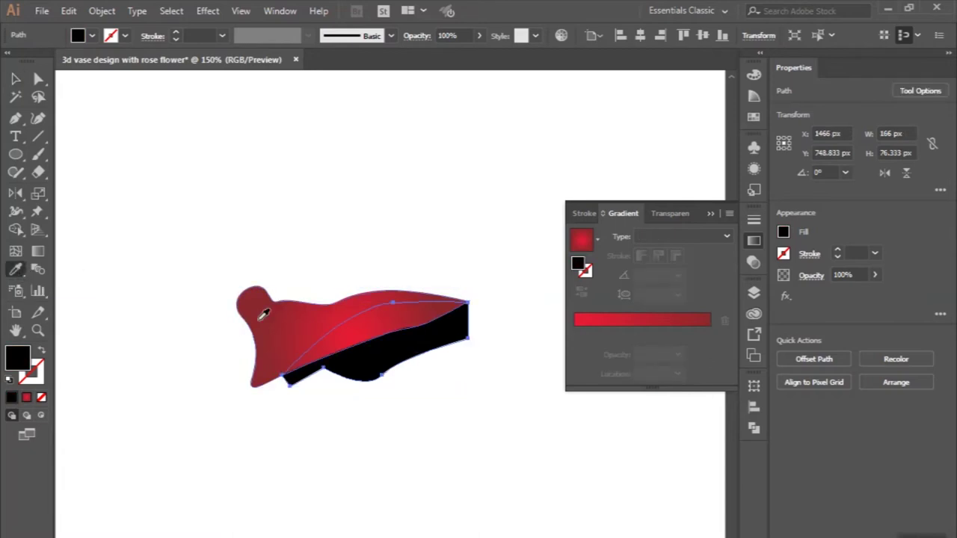
click(259, 318)
click(16, 79)
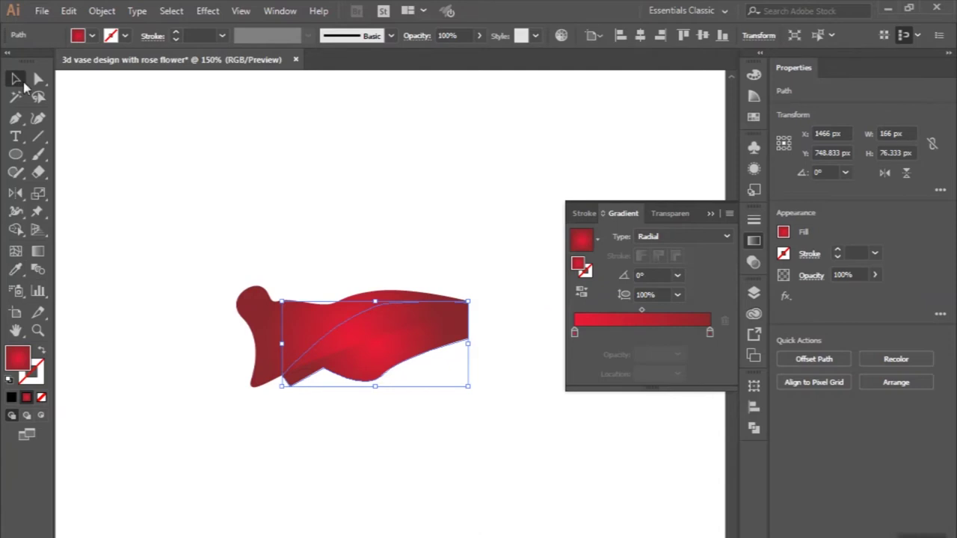
click(183, 184)
scroll(182, 184, down, 1)
scroll(281, 357, up, 1)
scroll(284, 367, up, 1)
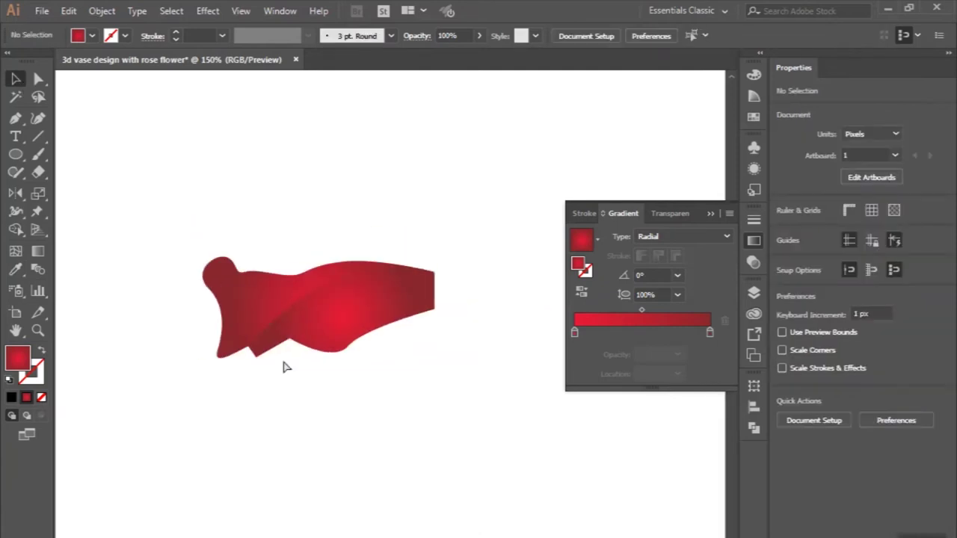
- Draw a curved petal under the rose shape, reaching up beneath the upper shape
click(15, 122)
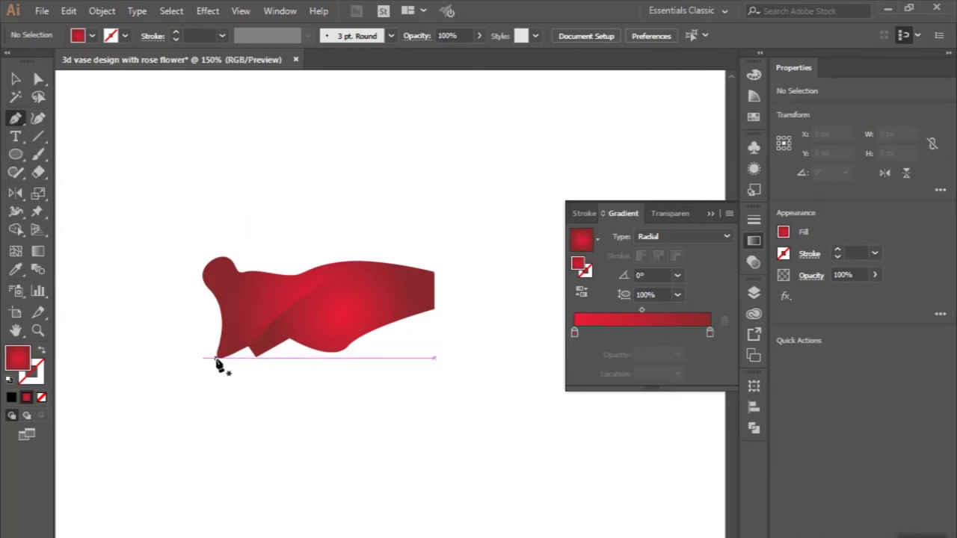
click(217, 358)
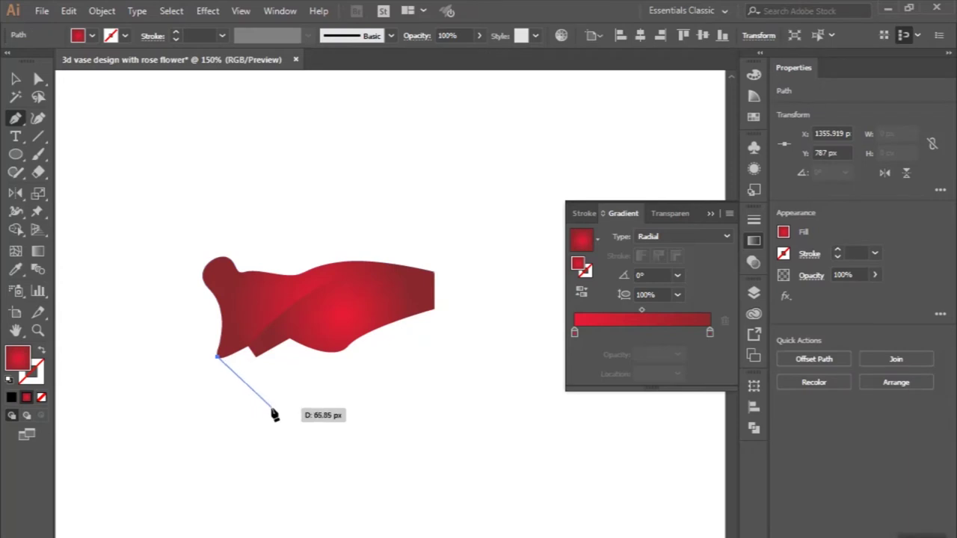
drag(288, 416, 326, 417)
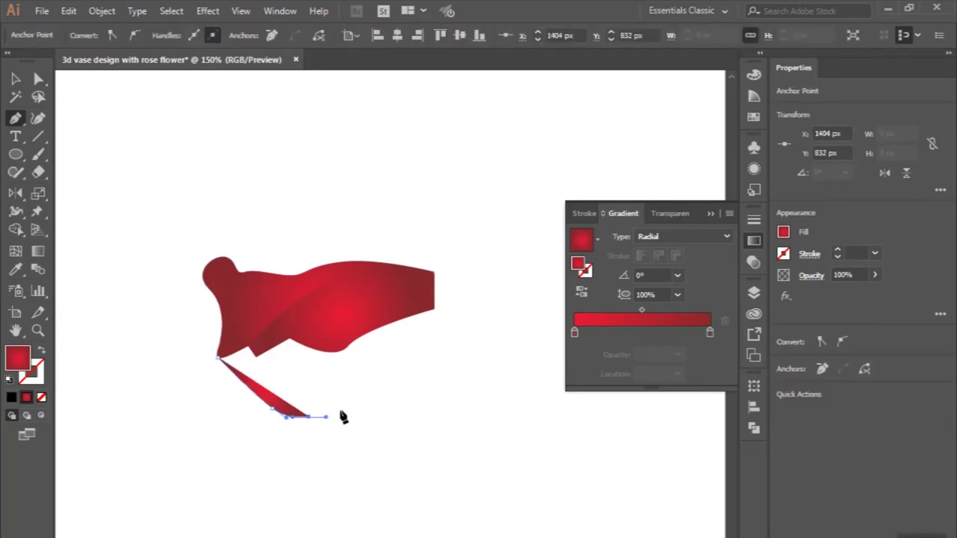
drag(380, 393, 409, 392)
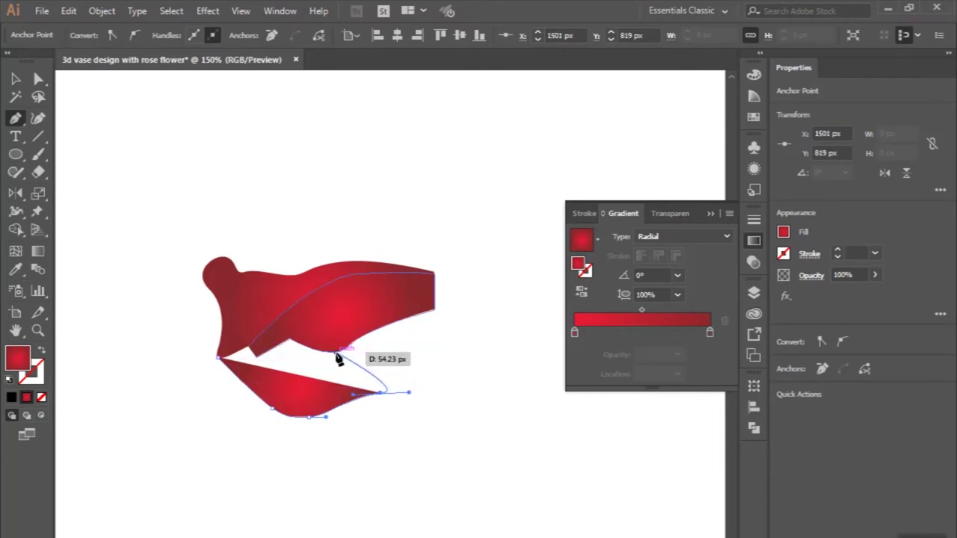
drag(336, 353, 278, 339)
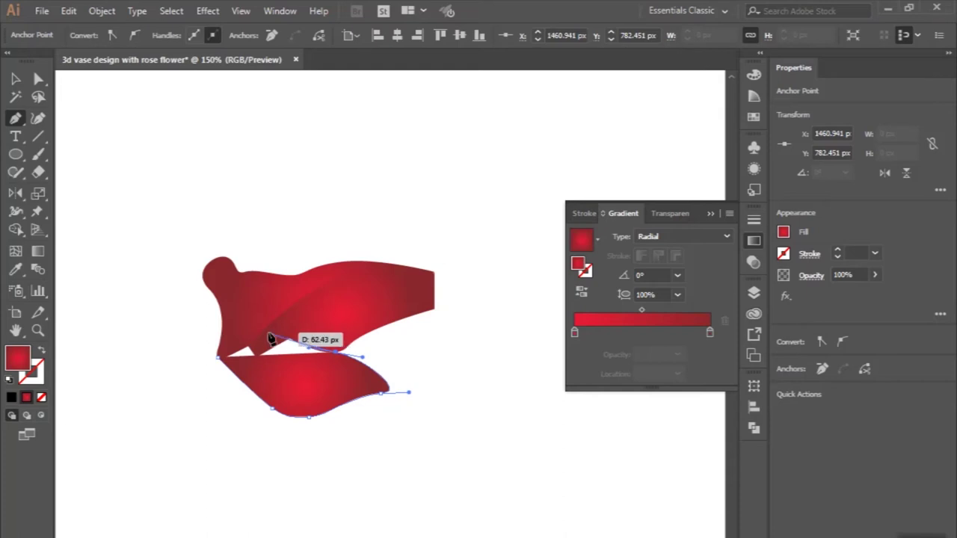
mouse_move(278, 339)
mouse_down()
mouse_move(267, 331)
mouse_move(216, 360)
mouse_up()
- Send the new petal behind the other shapes and deselect it
click(18, 79)
click(273, 365)
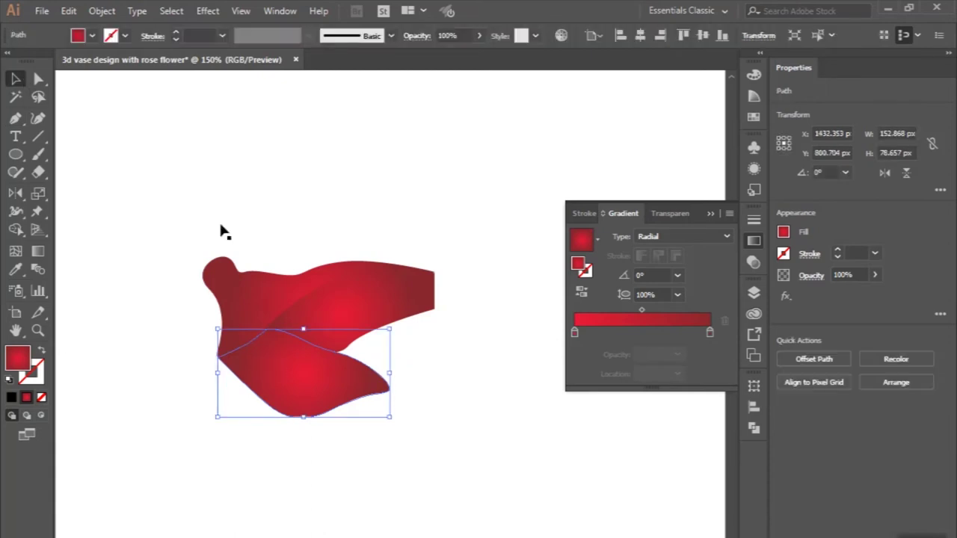
click(105, 12)
mouse_move(163, 28)
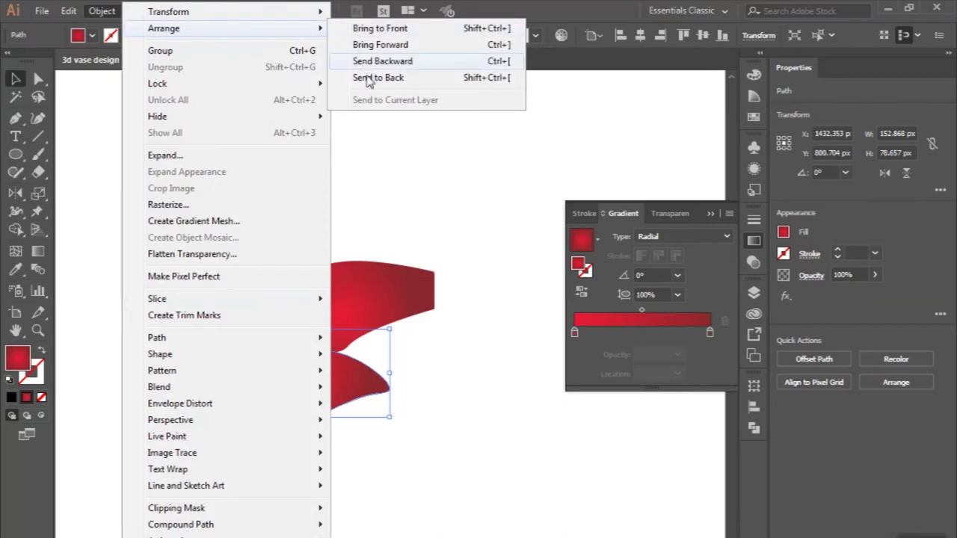
click(378, 77)
click(155, 215)
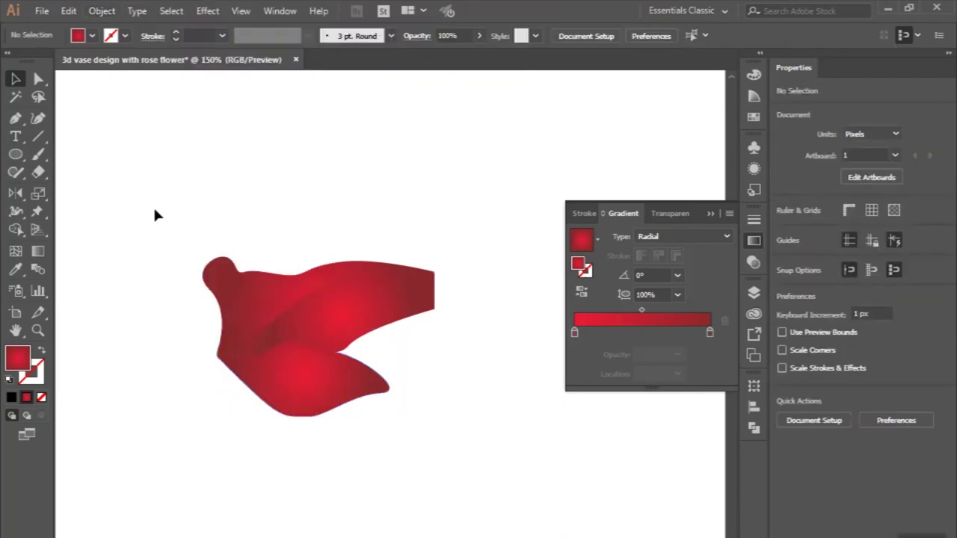
- Draw a large V-shaped petal under the bud sweeping to a pointed right tip, undoing one misplaced anchor
click(15, 117)
scroll(259, 274, down, 2)
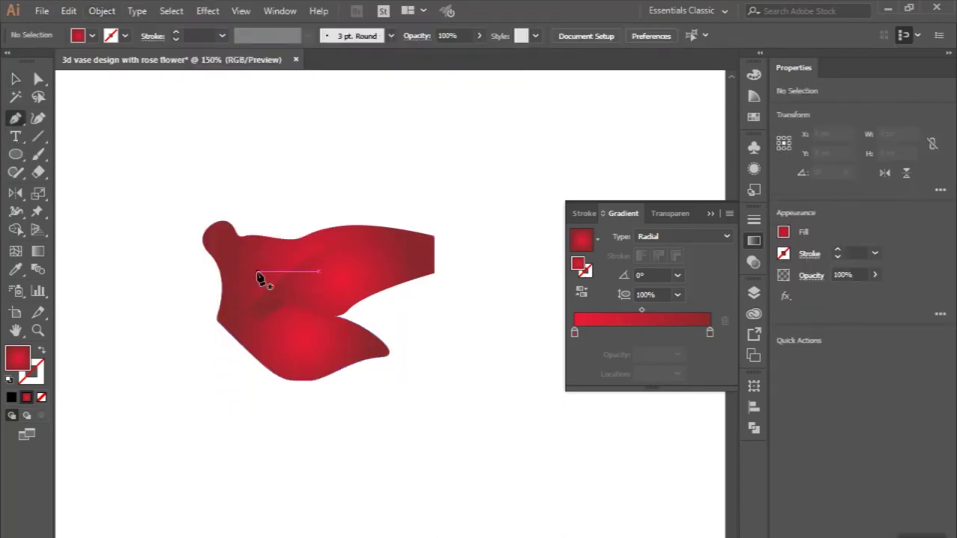
scroll(269, 291, down, 1)
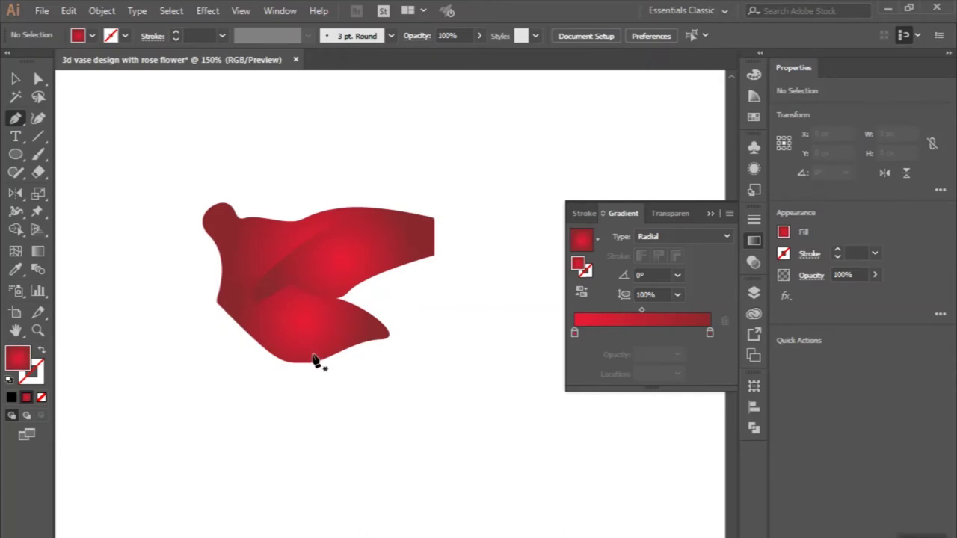
click(320, 362)
mouse_move(258, 301)
mouse_down()
mouse_move(170, 249)
mouse_move(104, 172)
mouse_move(134, 193)
mouse_move(114, 252)
mouse_move(140, 331)
mouse_move(133, 366)
mouse_move(173, 424)
mouse_up()
mouse_move(218, 462)
mouse_down()
mouse_move(274, 436)
mouse_move(297, 403)
mouse_move(402, 372)
mouse_move(466, 322)
mouse_move(397, 378)
mouse_move(387, 374)
mouse_move(504, 280)
mouse_move(475, 251)
mouse_move(462, 217)
mouse_move(464, 189)
mouse_move(414, 259)
mouse_move(380, 256)
mouse_up()
click(410, 369)
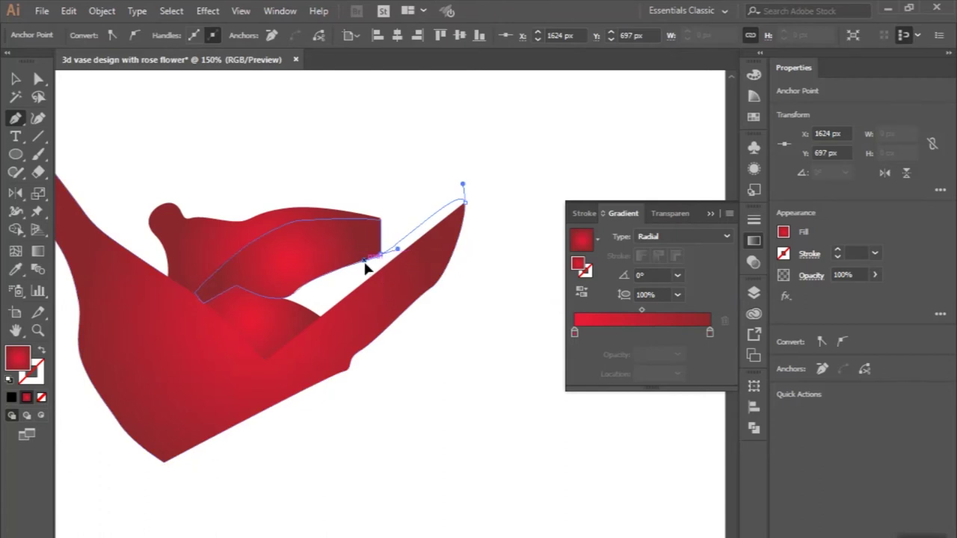
key(ctrl+z)
mouse_move(420, 285)
mouse_down()
mouse_move(402, 305)
mouse_move(383, 293)
mouse_move(338, 333)
mouse_move(333, 351)
mouse_move(316, 331)
mouse_move(267, 367)
mouse_up()
click(314, 328)
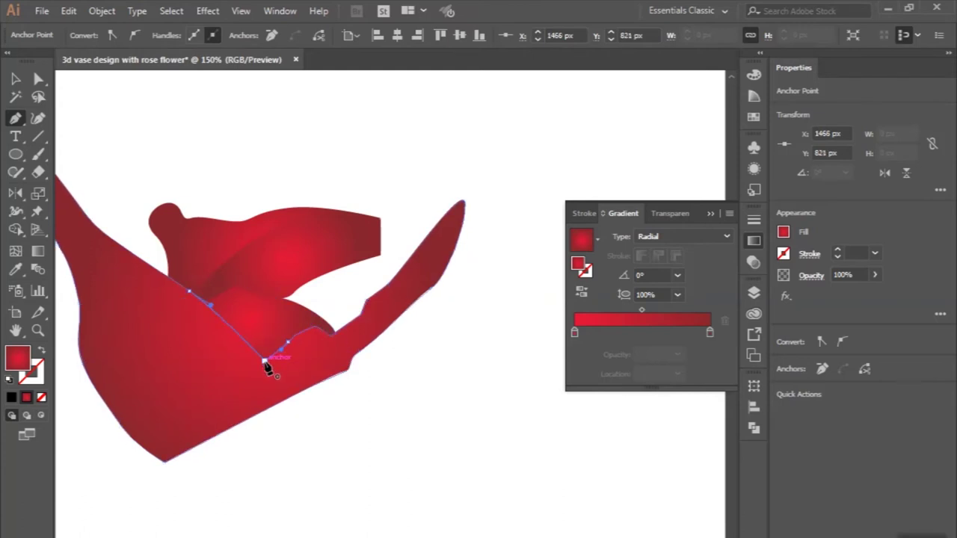
click(18, 79)
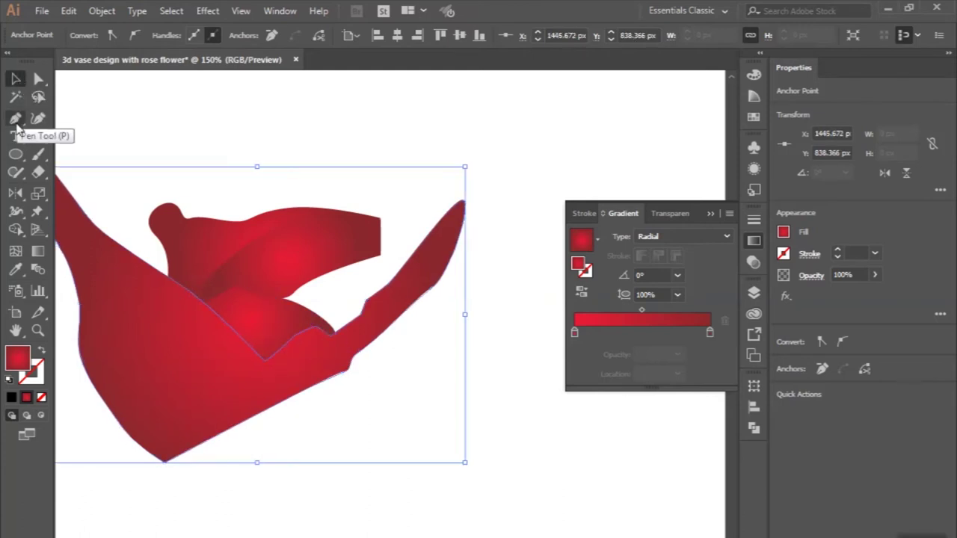
click(126, 118)
- Draw a rounded, cup-shaped closed petal at the rose's centre
click(15, 118)
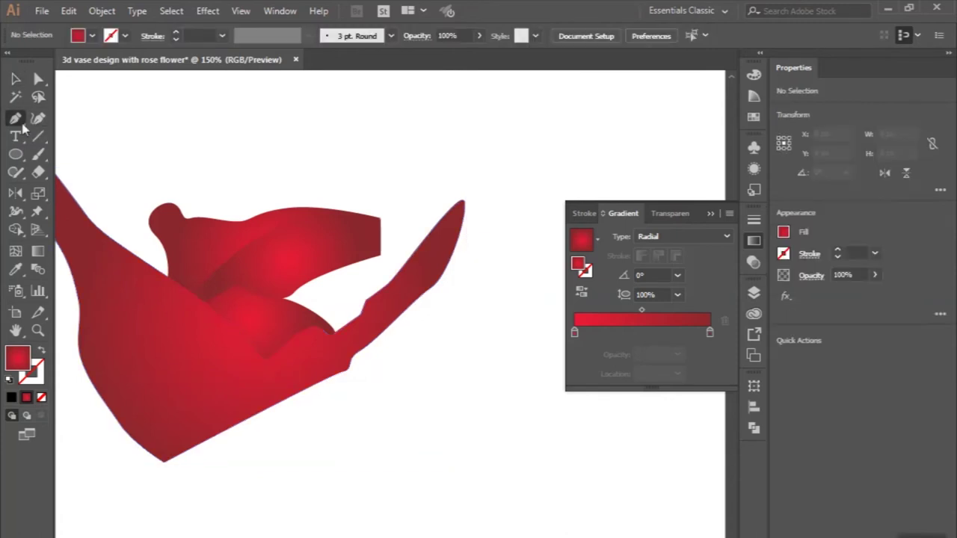
scroll(340, 276, up, 2)
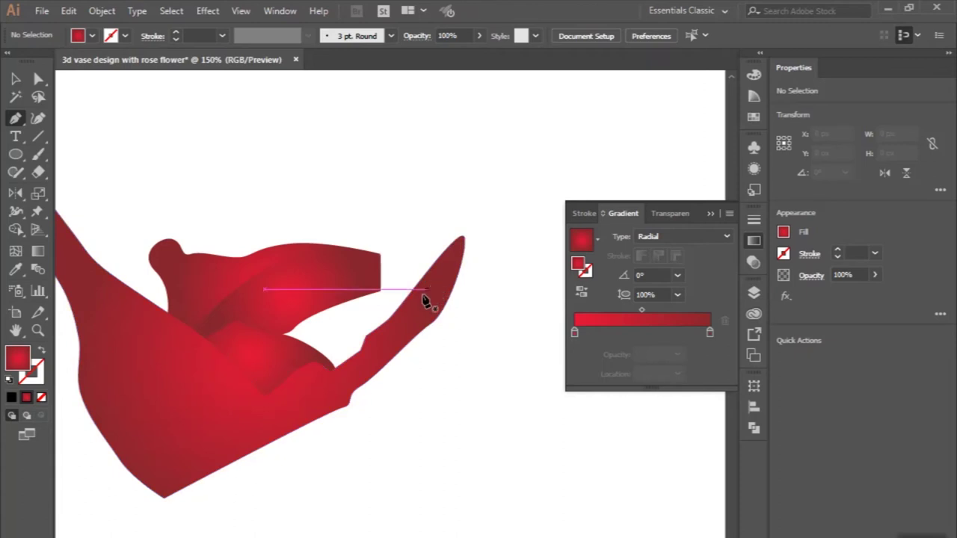
click(413, 290)
mouse_move(375, 215)
mouse_down()
mouse_move(334, 194)
mouse_move(217, 192)
mouse_up()
click(189, 197)
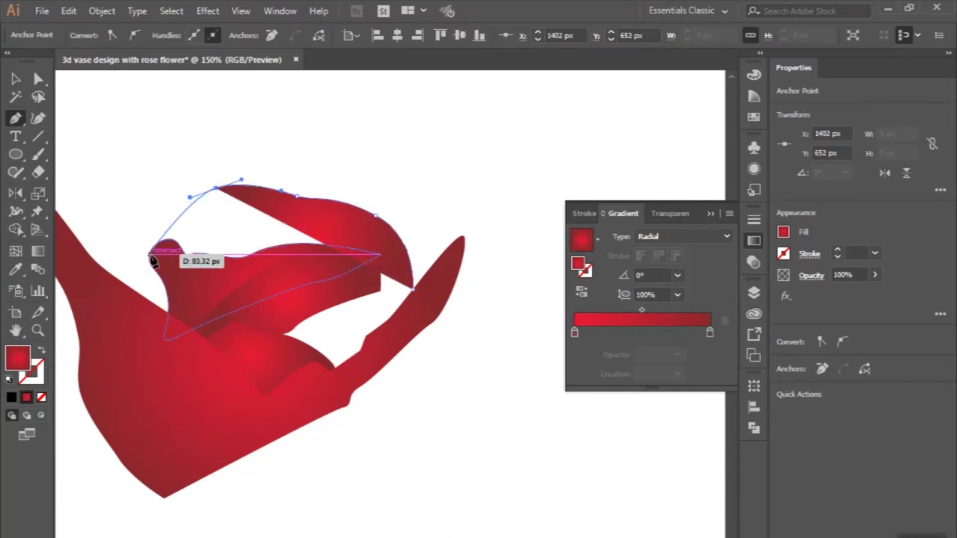
drag(153, 258, 163, 276)
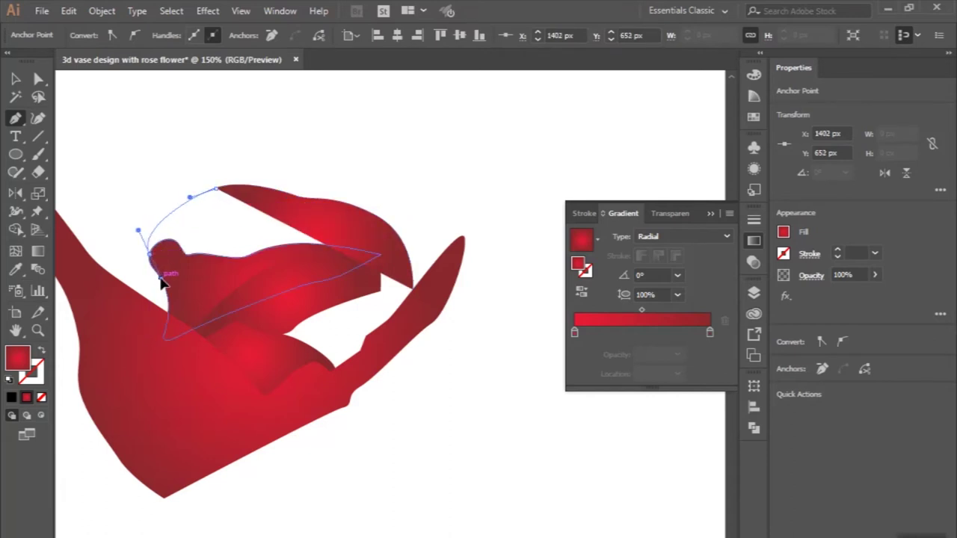
click(283, 381)
click(334, 392)
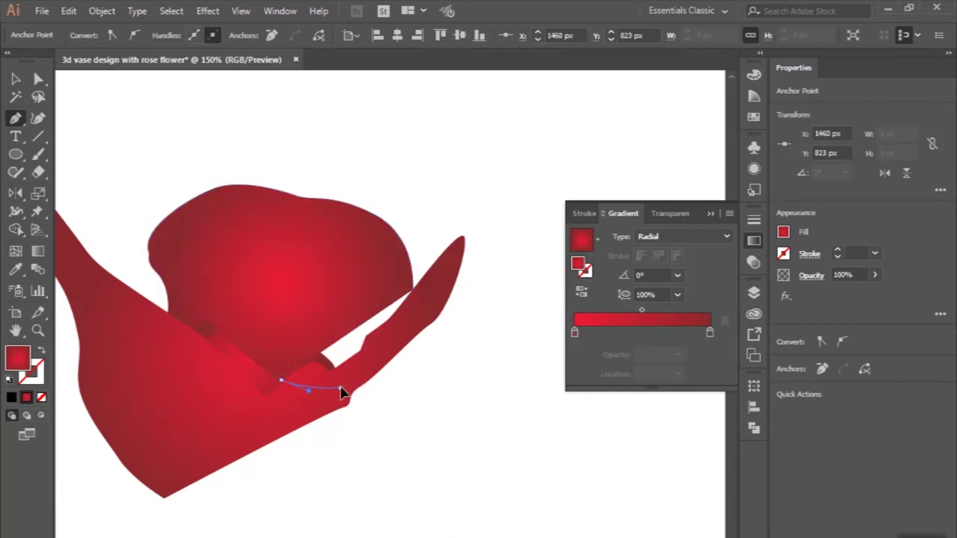
click(413, 290)
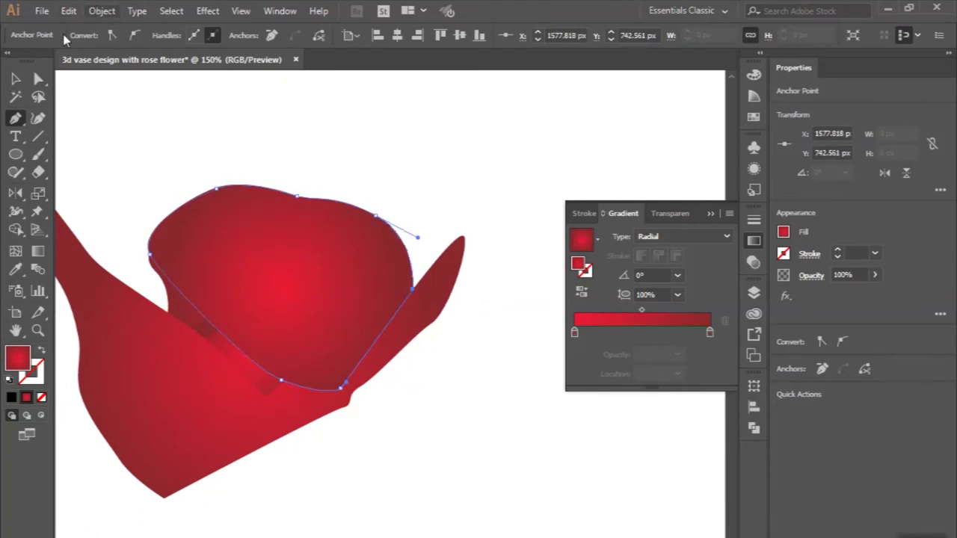
- Send the cup-shaped petal behind the other petals
click(16, 81)
click(103, 11)
mouse_move(164, 28)
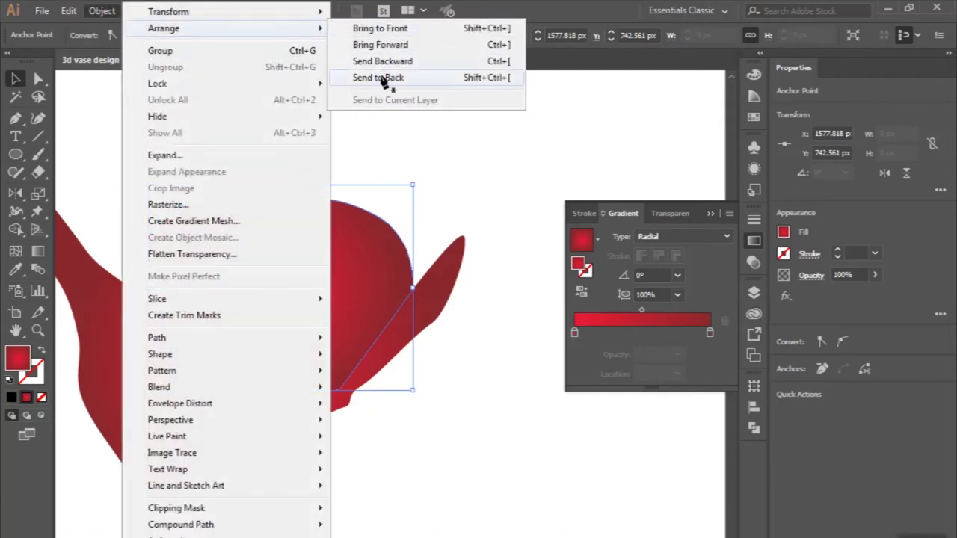
click(384, 78)
click(15, 118)
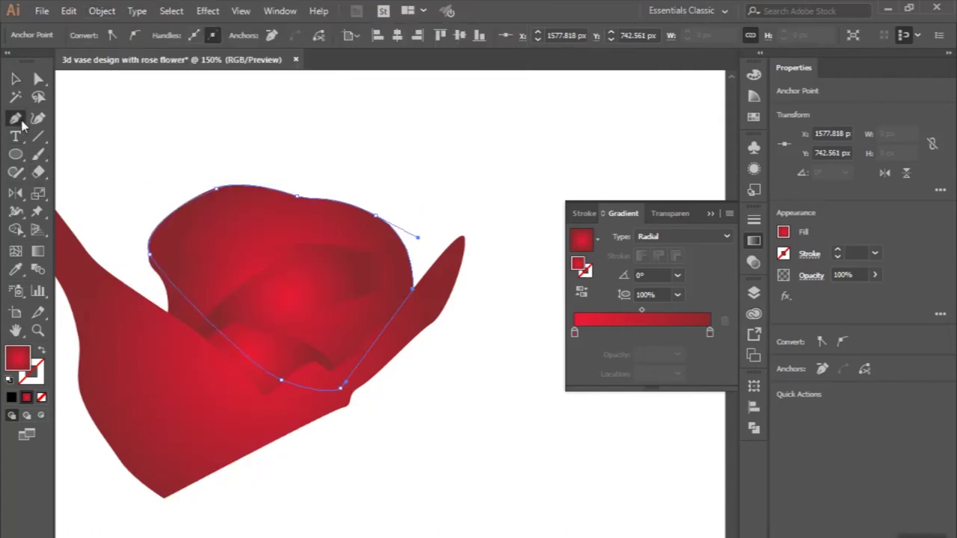
scroll(295, 266, down, 1)
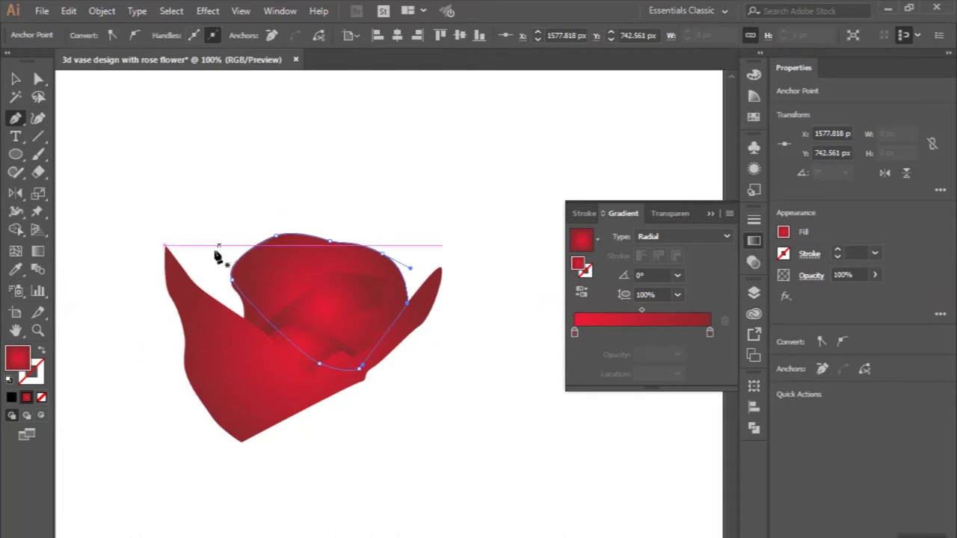
- Draw a large outer petal with a wavy top edge wrapping around the whole rose
scroll(167, 252, up, 1)
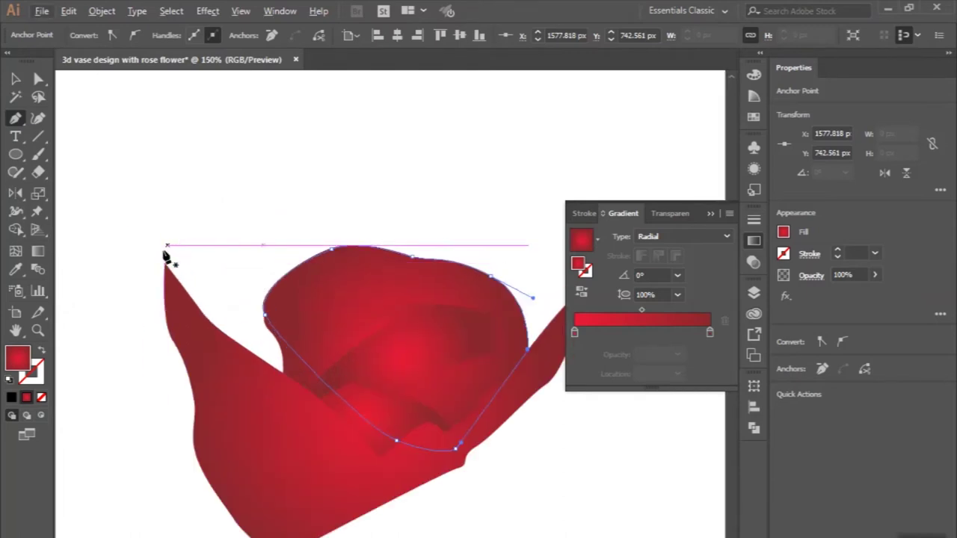
mouse_move(164, 264)
mouse_down()
mouse_move(149, 250)
mouse_move(214, 229)
mouse_up()
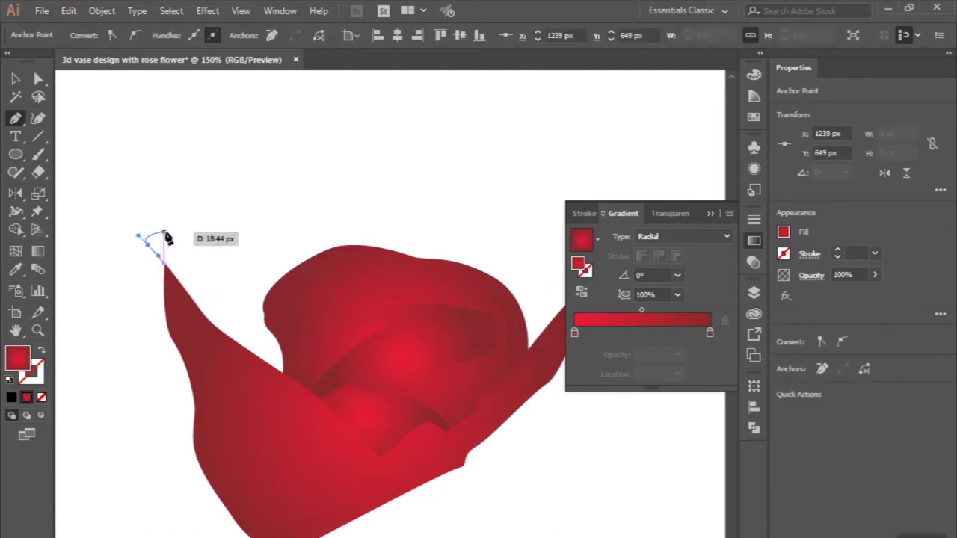
drag(241, 187, 251, 184)
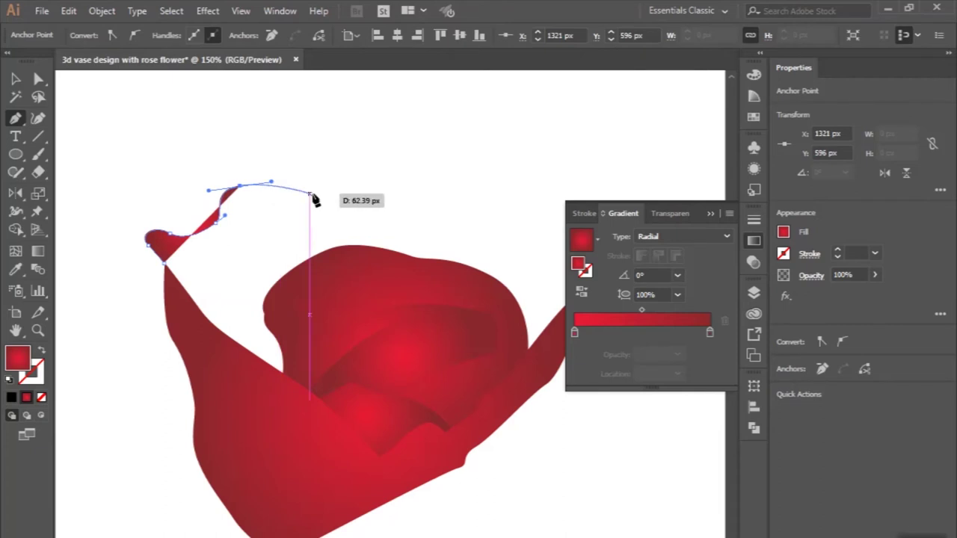
drag(333, 191, 486, 182)
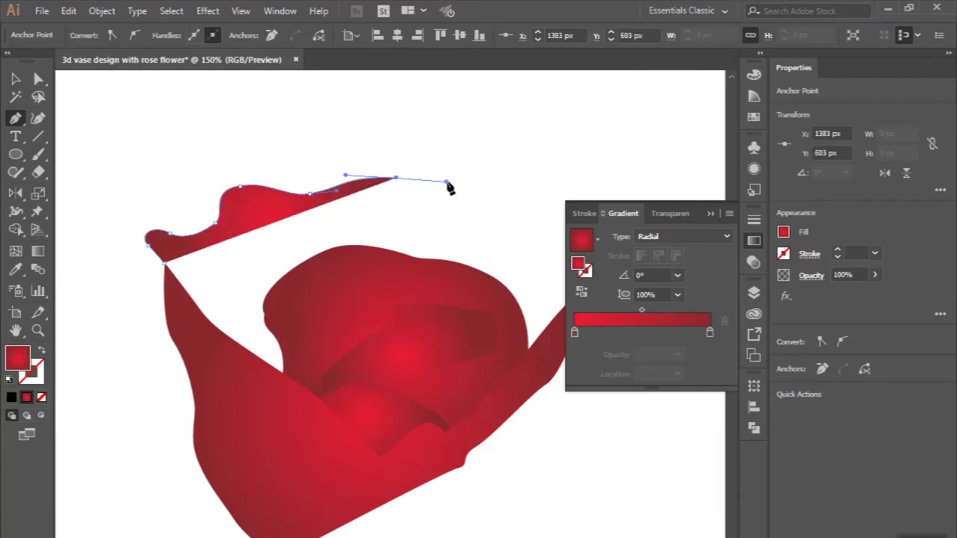
scroll(502, 187, right, 2)
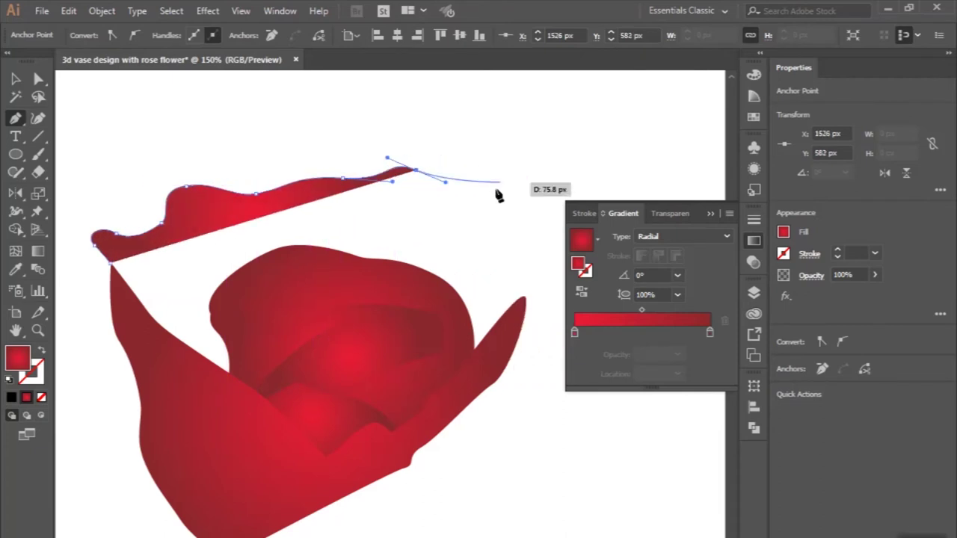
drag(391, 180, 412, 206)
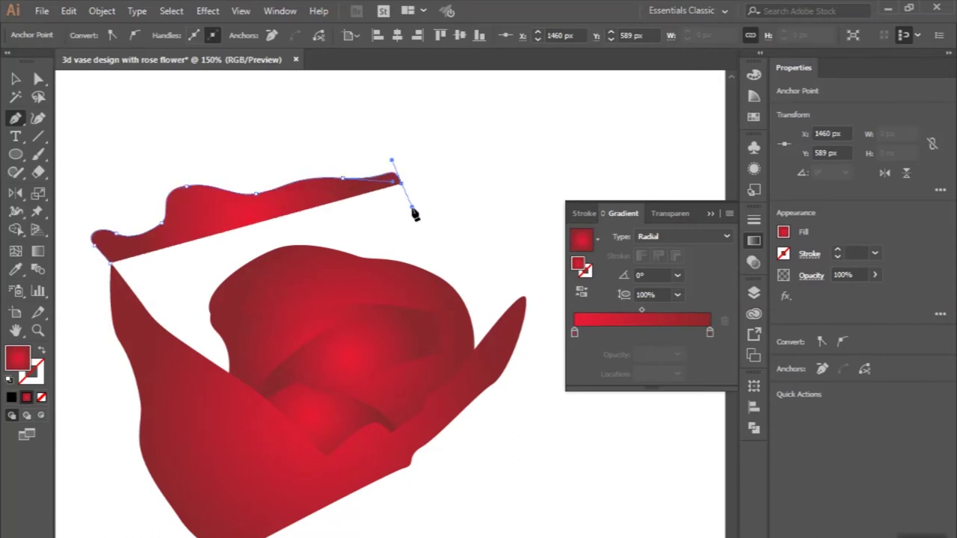
drag(472, 226, 479, 254)
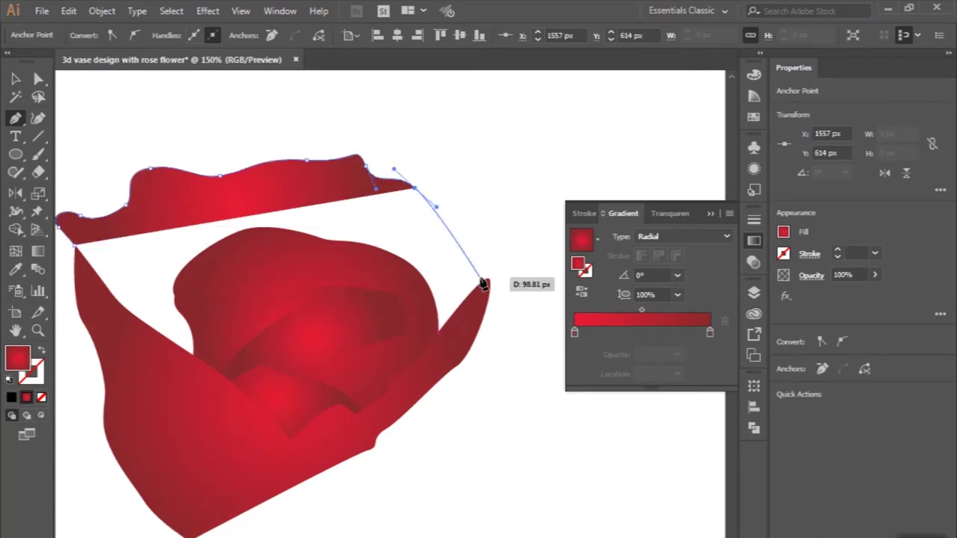
mouse_move(483, 281)
mouse_down()
mouse_move(479, 307)
mouse_move(402, 400)
mouse_move(372, 422)
mouse_up()
drag(219, 458, 164, 432)
click(72, 243)
- Send the outer petal behind the rest of the flower and deselect it
click(102, 11)
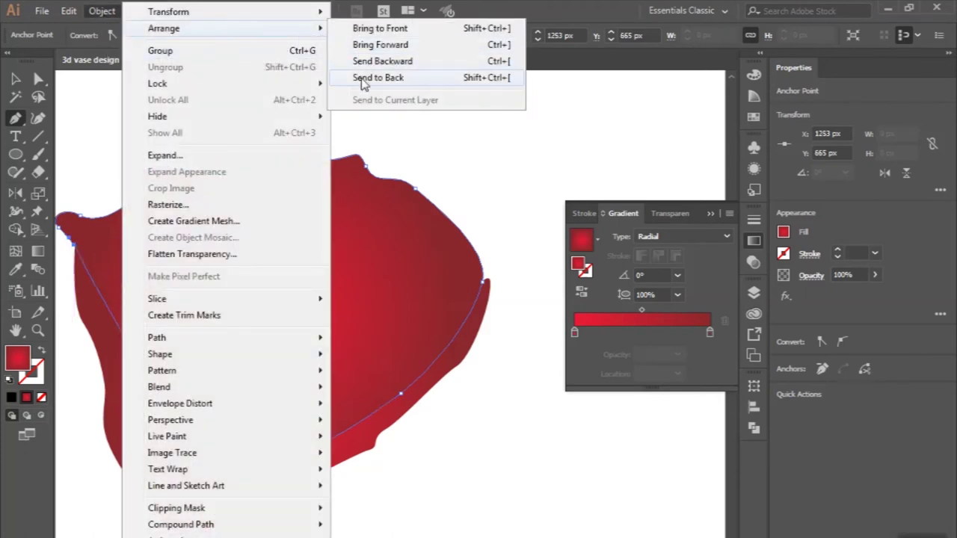
mouse_move(164, 27)
click(374, 77)
click(15, 78)
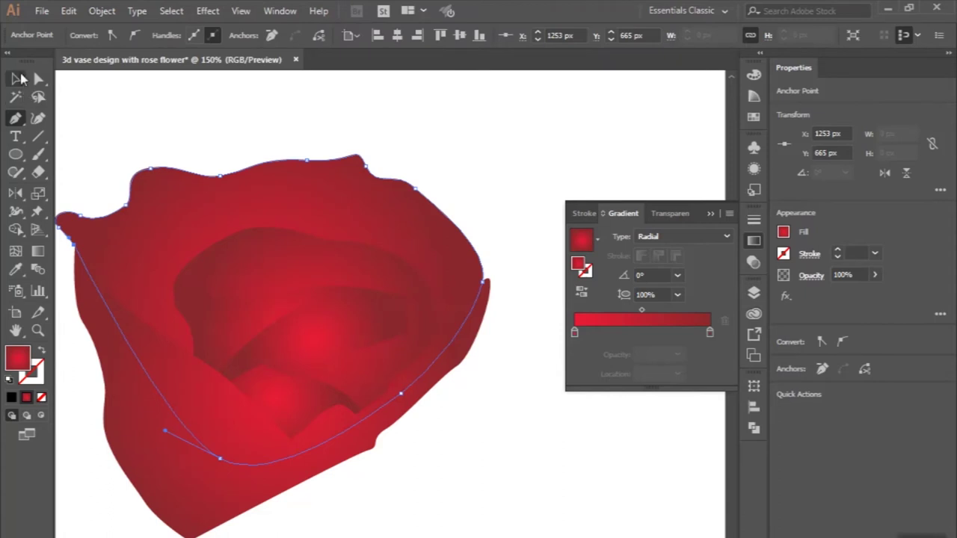
click(191, 124)
scroll(191, 123, down, 2)
- Start a petal at the rose's right edge, curving down to a rounded bottom
scroll(191, 125, up, 1)
scroll(191, 125, left, 2)
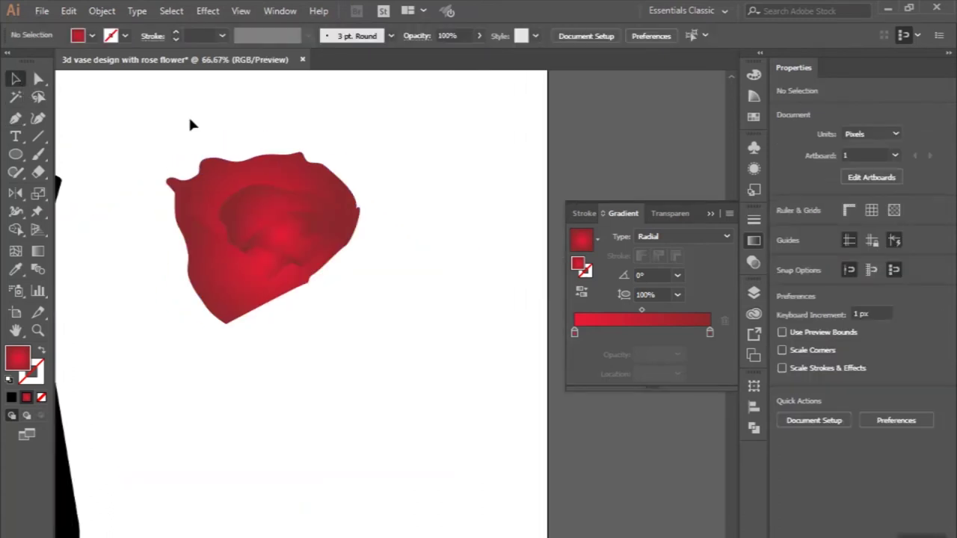
click(16, 118)
scroll(231, 295, up, 1)
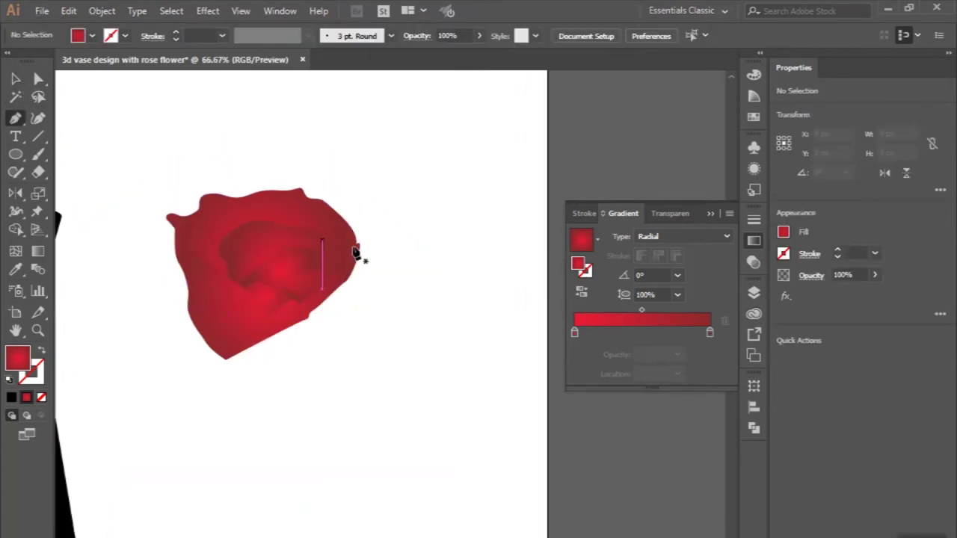
scroll(363, 256, up, 1)
scroll(363, 258, up, 1)
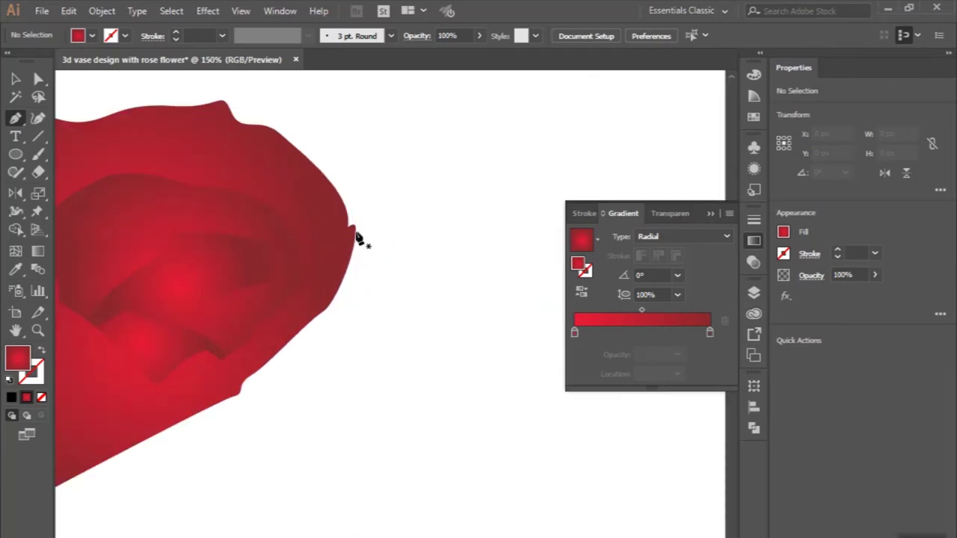
click(356, 227)
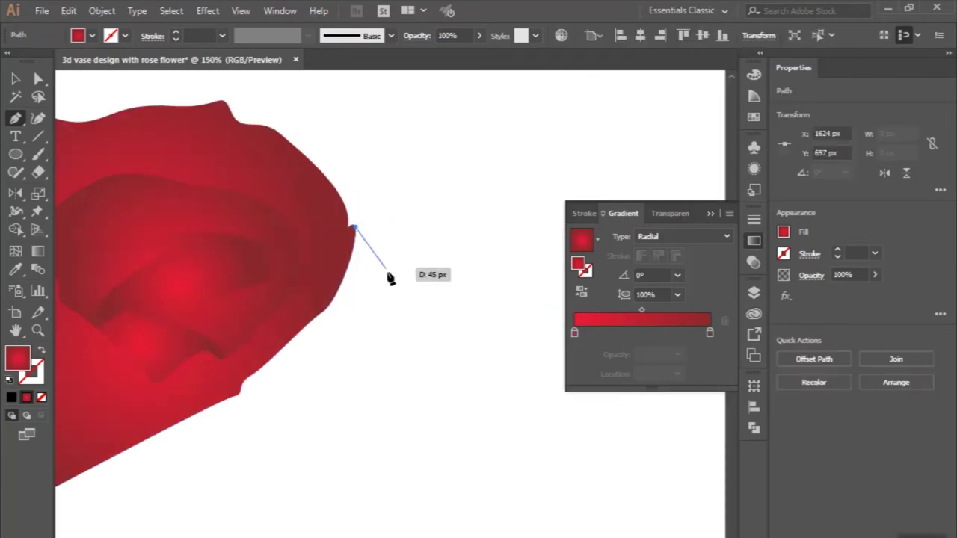
drag(387, 279, 391, 301)
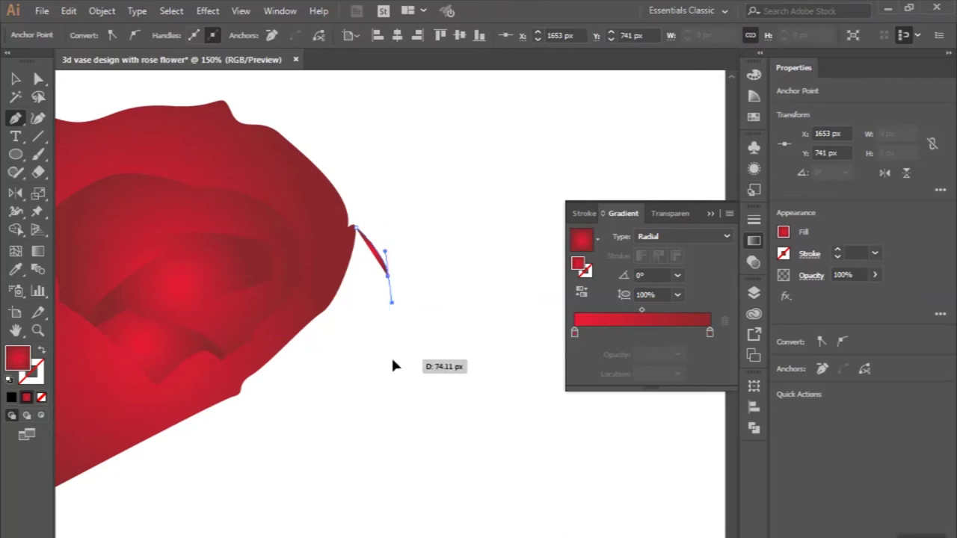
drag(391, 359, 399, 379)
click(422, 426)
drag(385, 485, 333, 486)
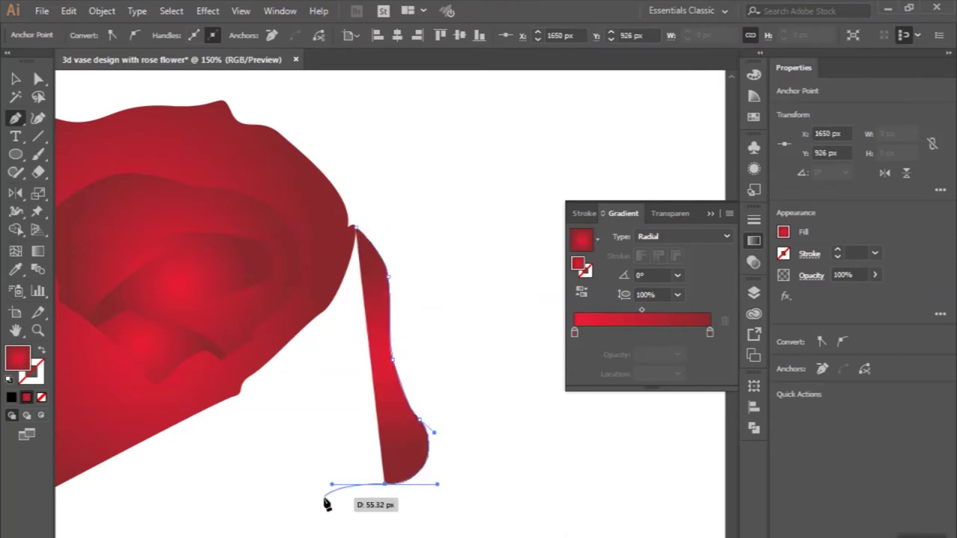
- Finish the right petal's lower-left edge with a corner anchor and close the path
scroll(325, 501, down, 3)
scroll(327, 502, left, 3)
scroll(327, 502, left, 1)
drag(302, 439, 276, 467)
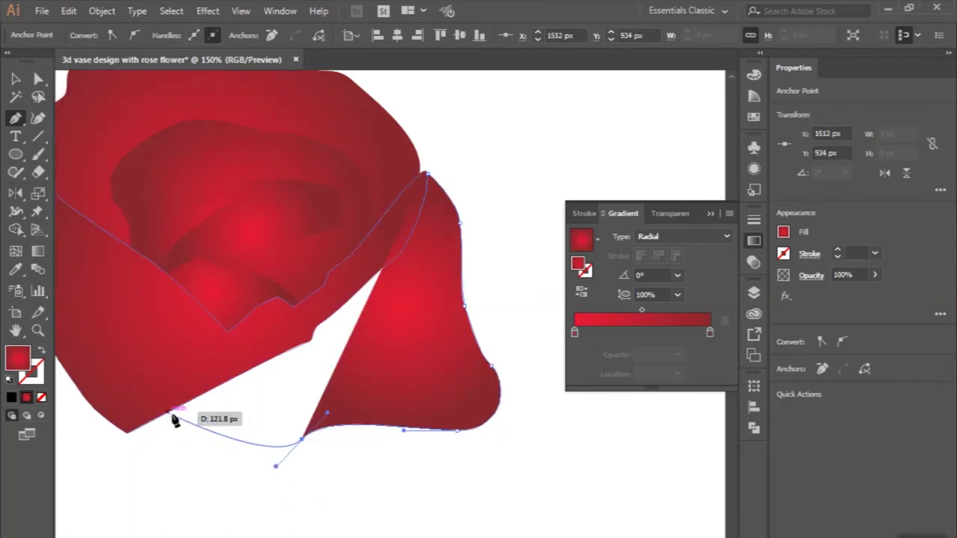
drag(160, 413, 69, 435)
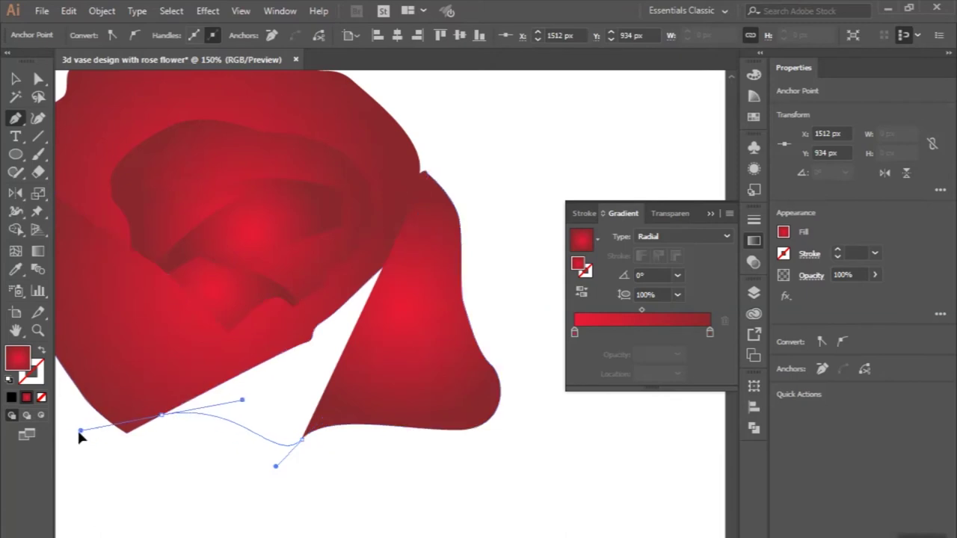
click(161, 414)
drag(427, 174, 457, 198)
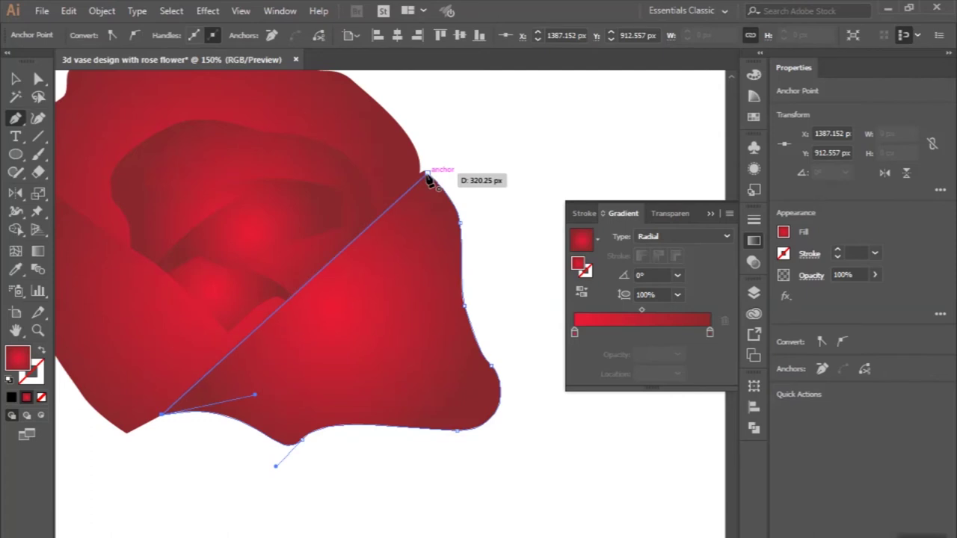
- Send the right petal behind the other petals
click(100, 10)
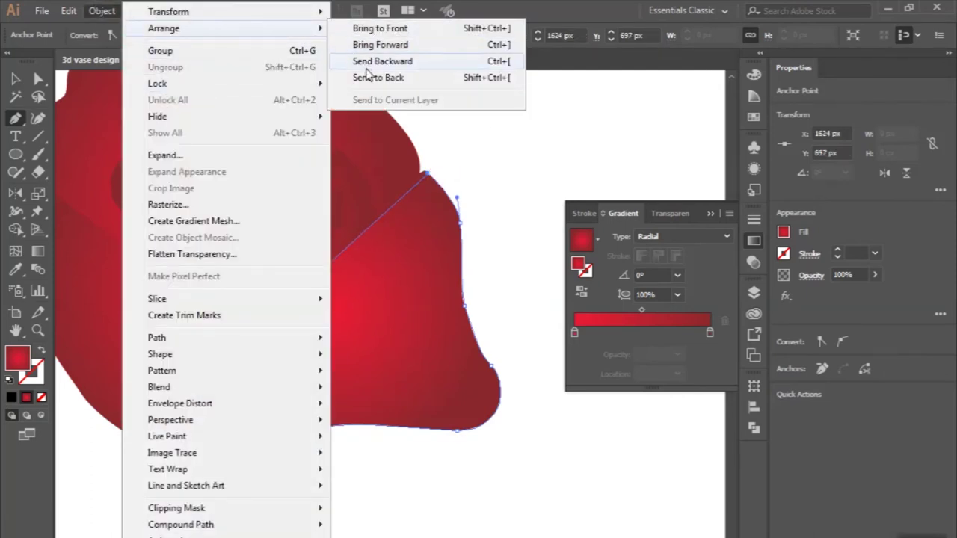
click(378, 77)
scroll(359, 278, down, 2)
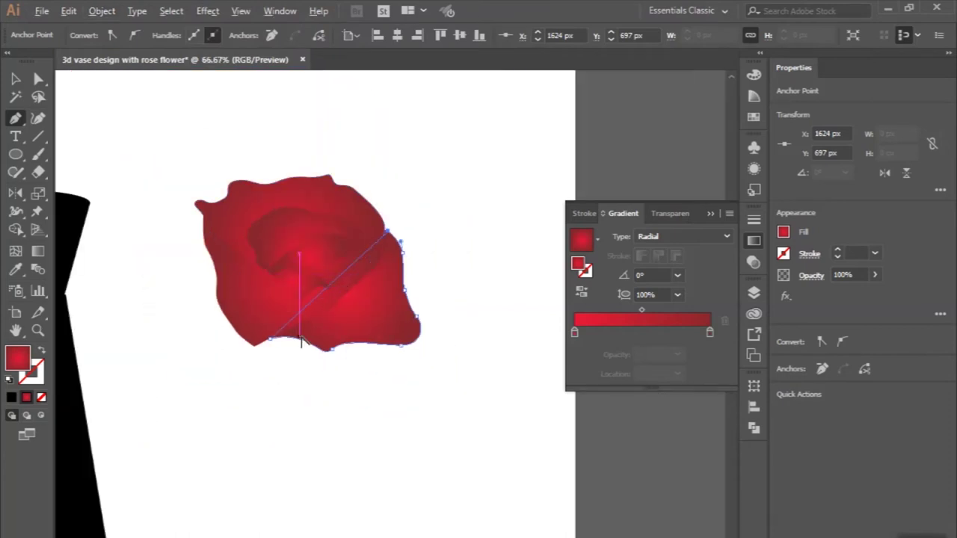
- Finish the previous petal and start a large new petal along the rose's upper-left edge
scroll(310, 346, up, 1)
scroll(345, 374, down, 1)
scroll(346, 373, left, 1)
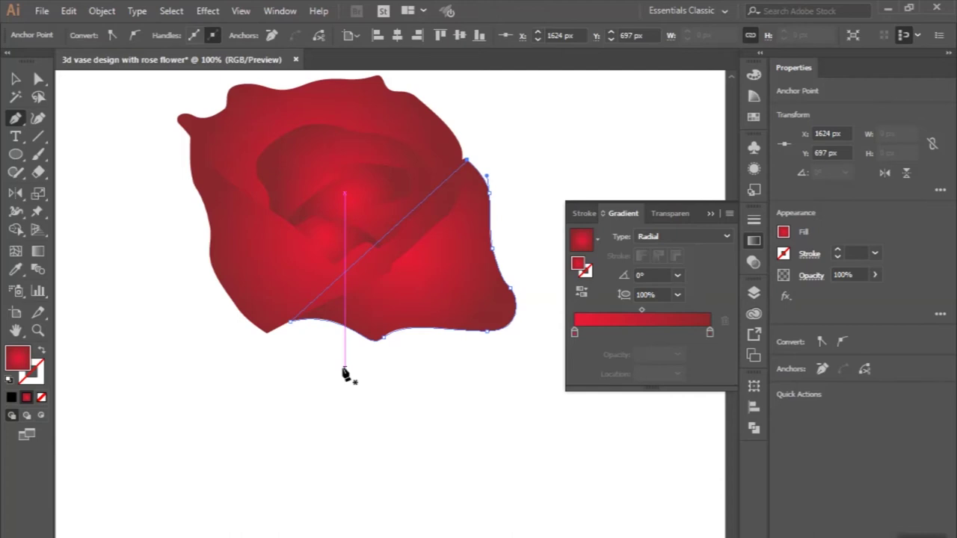
click(190, 144)
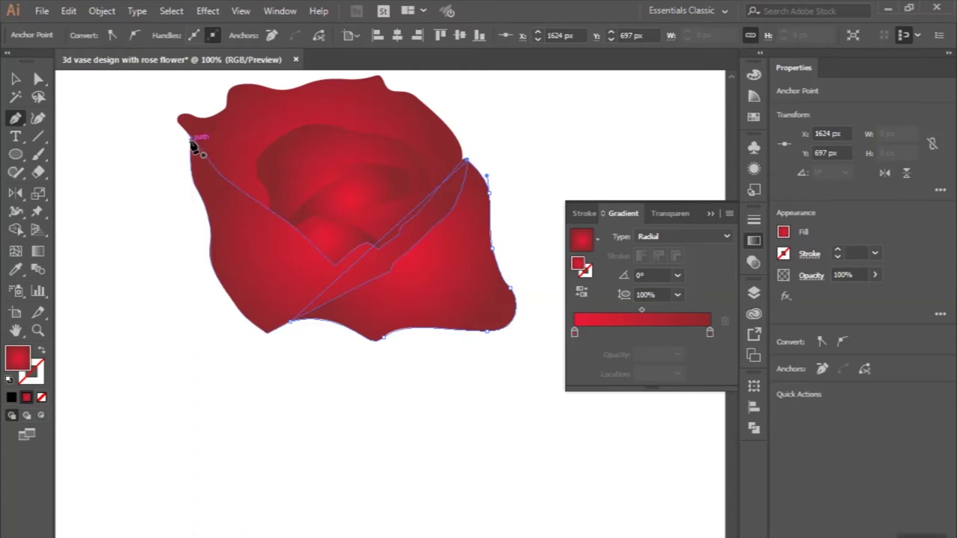
click(184, 130)
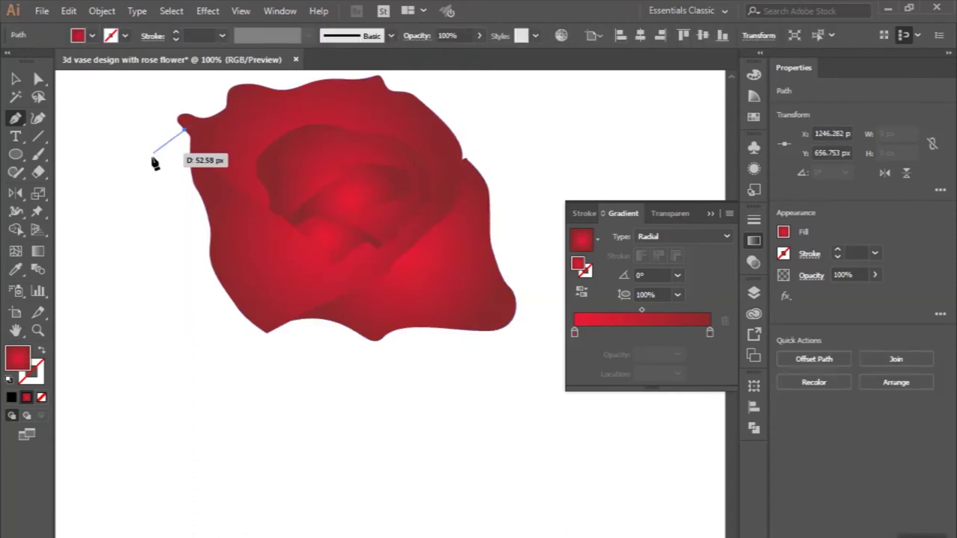
drag(170, 149, 88, 206)
click(87, 201)
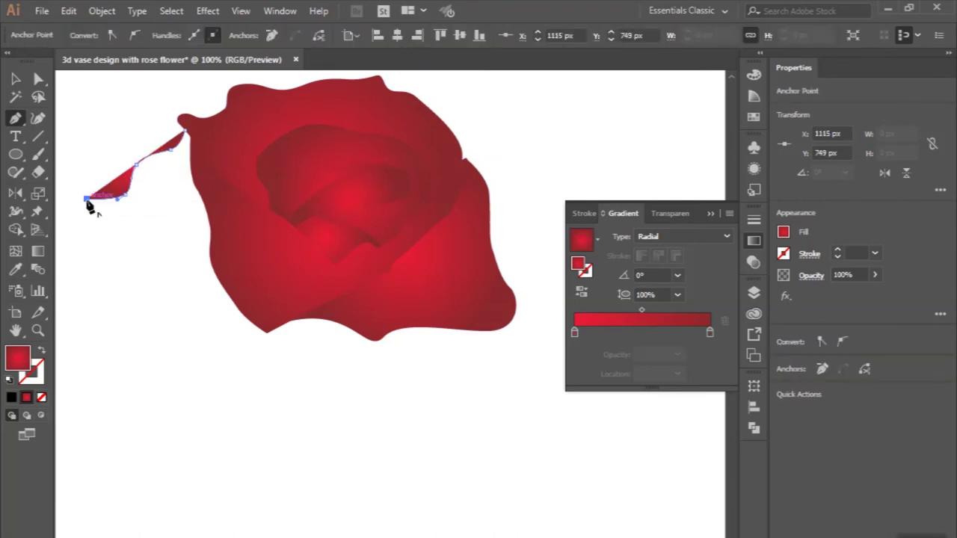
mouse_move(105, 224)
mouse_down()
mouse_move(125, 278)
mouse_move(189, 350)
mouse_up()
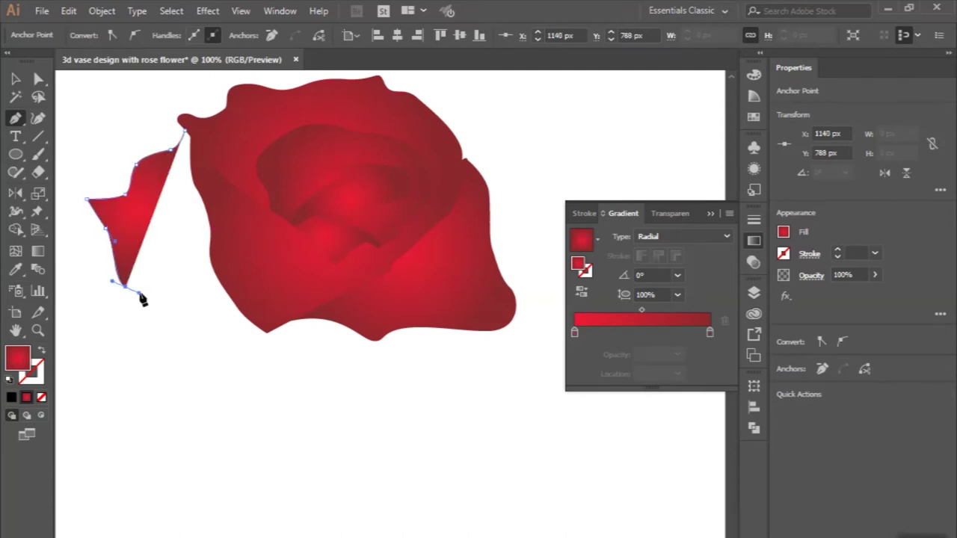
- Curve the petal along the bottom to a pointed tip, up the right side, and close it
drag(220, 396, 220, 396)
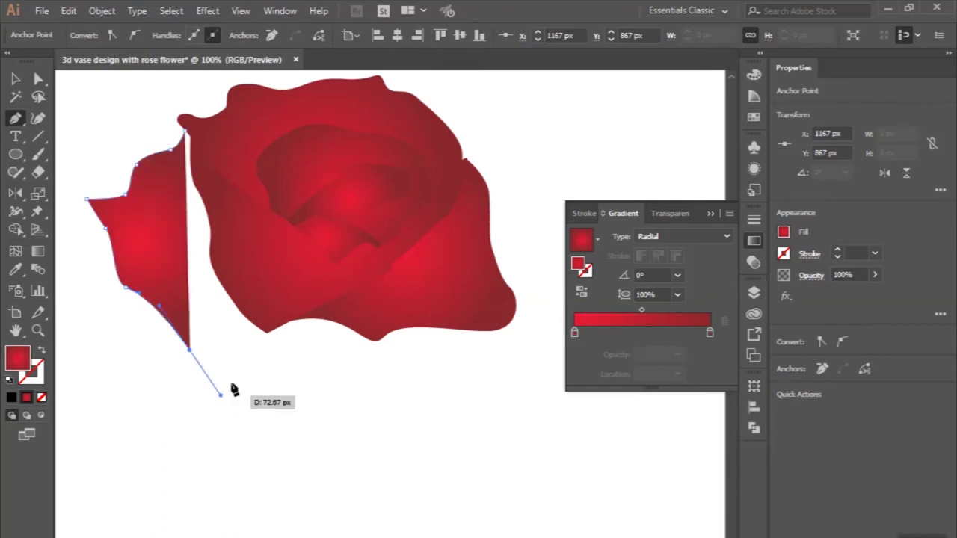
key(ctrl+z)
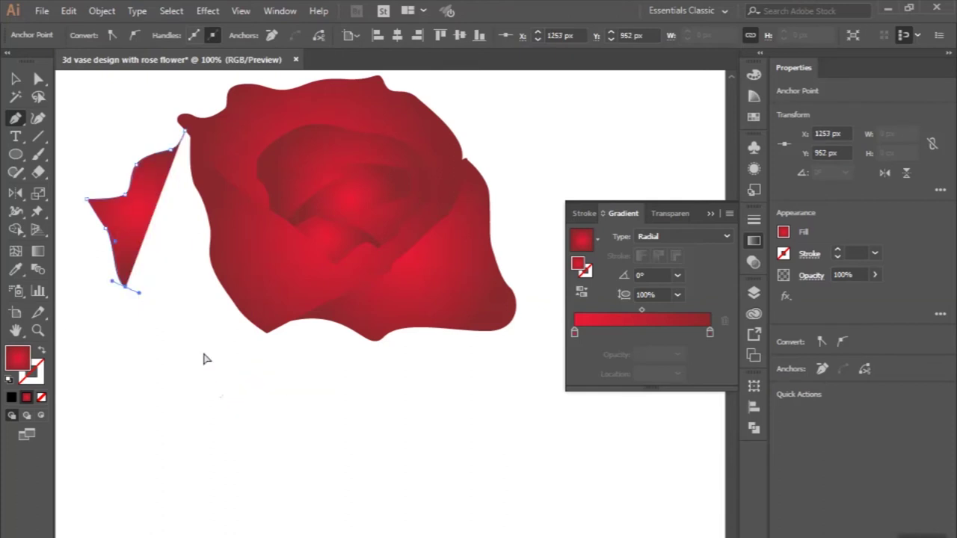
drag(206, 352, 234, 398)
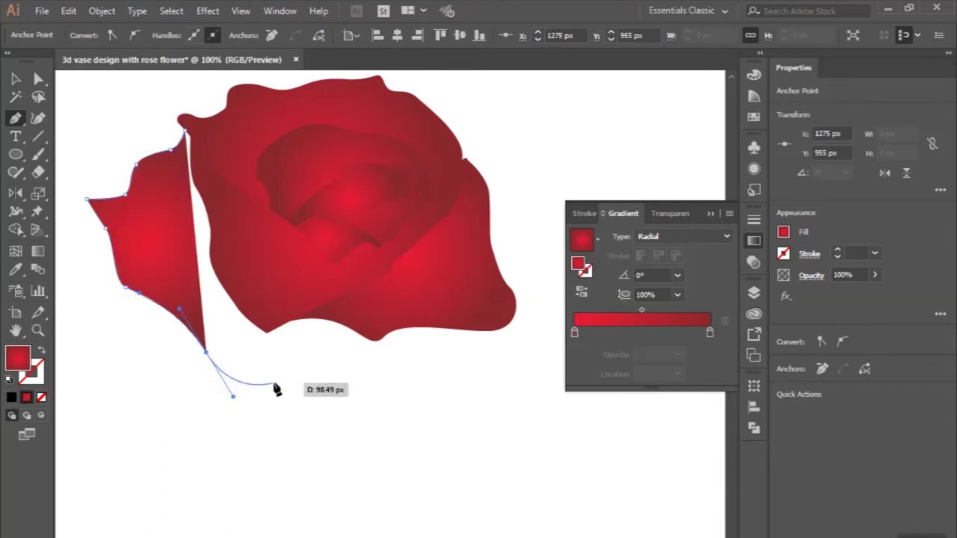
drag(306, 396, 329, 438)
drag(381, 387, 417, 391)
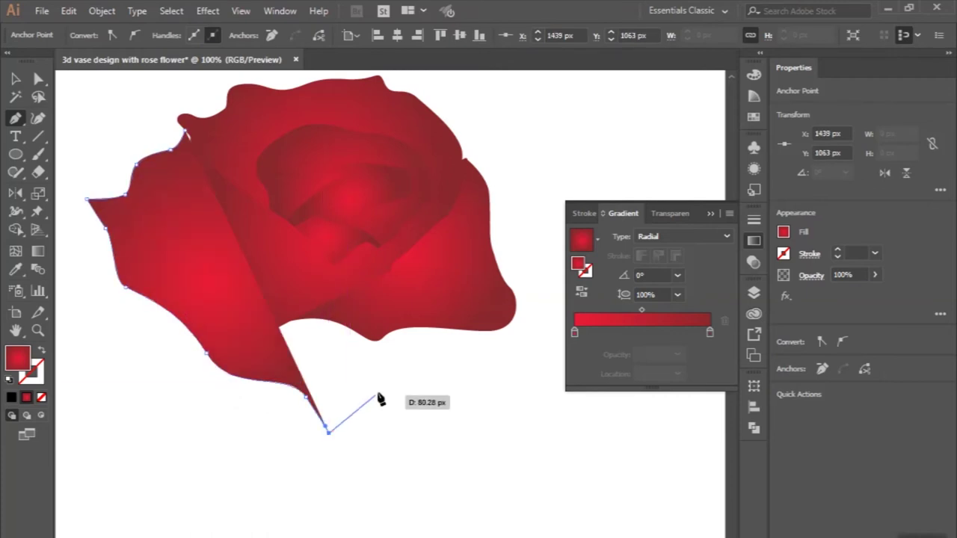
scroll(416, 391, right, 2)
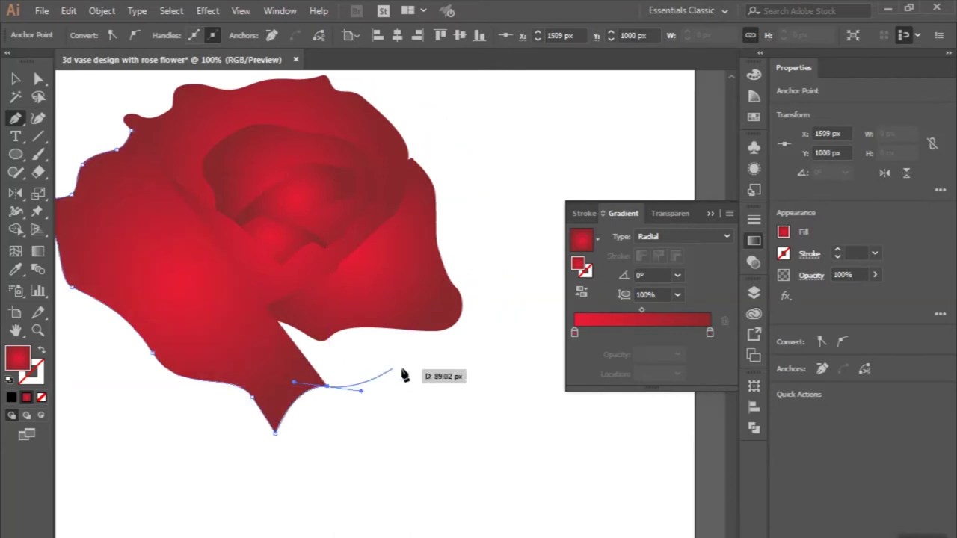
drag(412, 369, 443, 336)
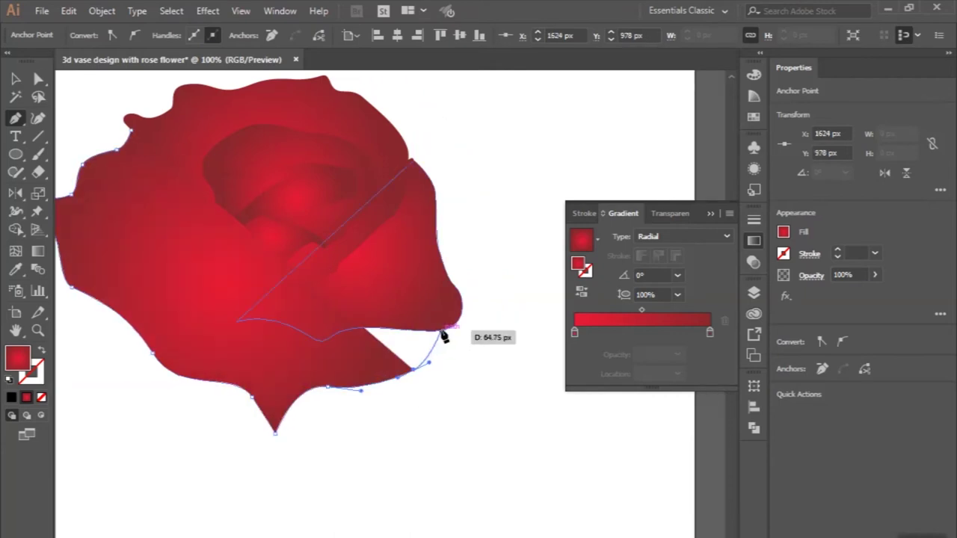
drag(444, 336, 449, 332)
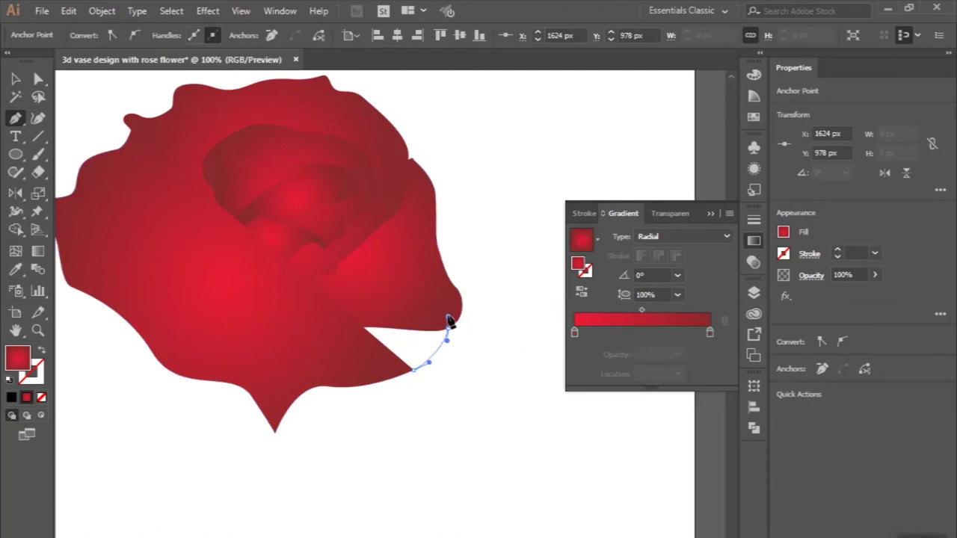
click(131, 131)
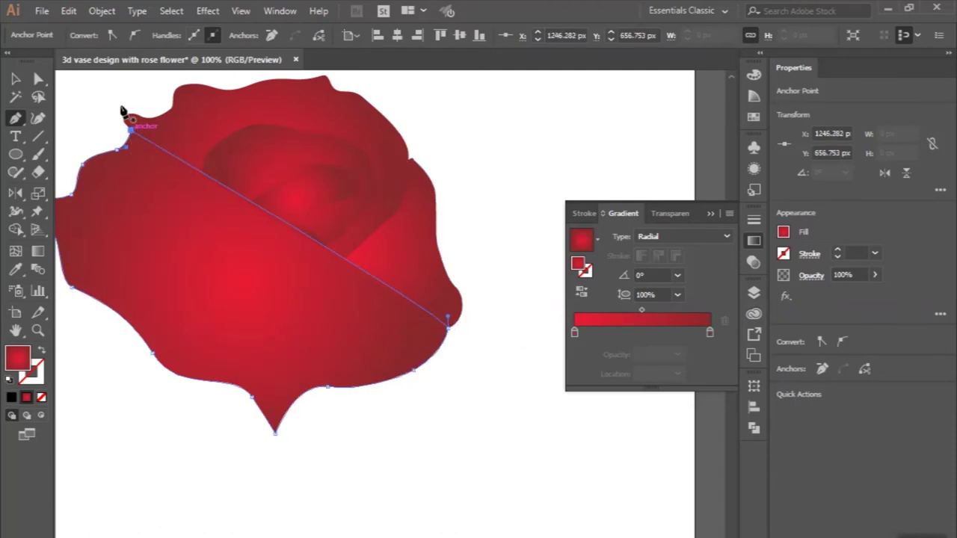
- Send the new large petal behind the existing petals with Arrange > Send to Back
click(101, 11)
mouse_move(164, 29)
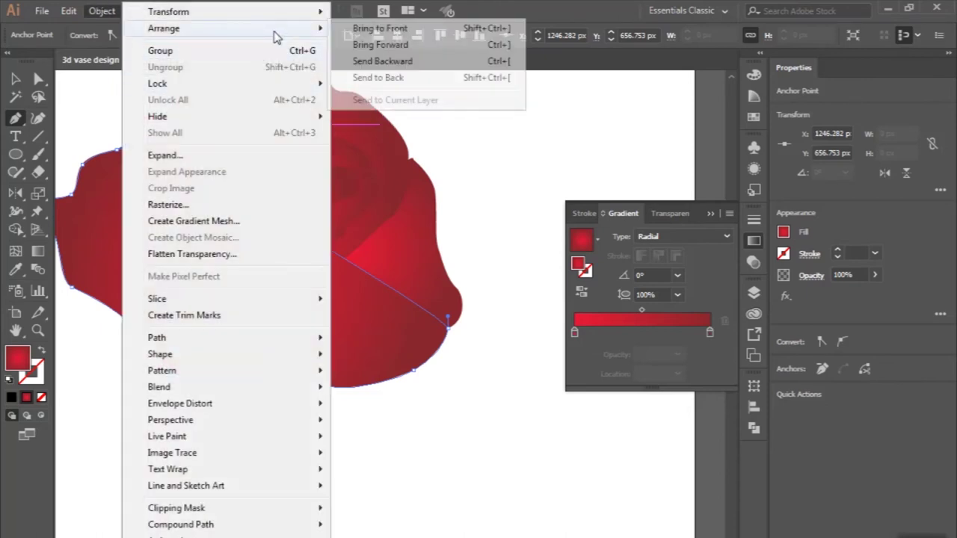
click(366, 78)
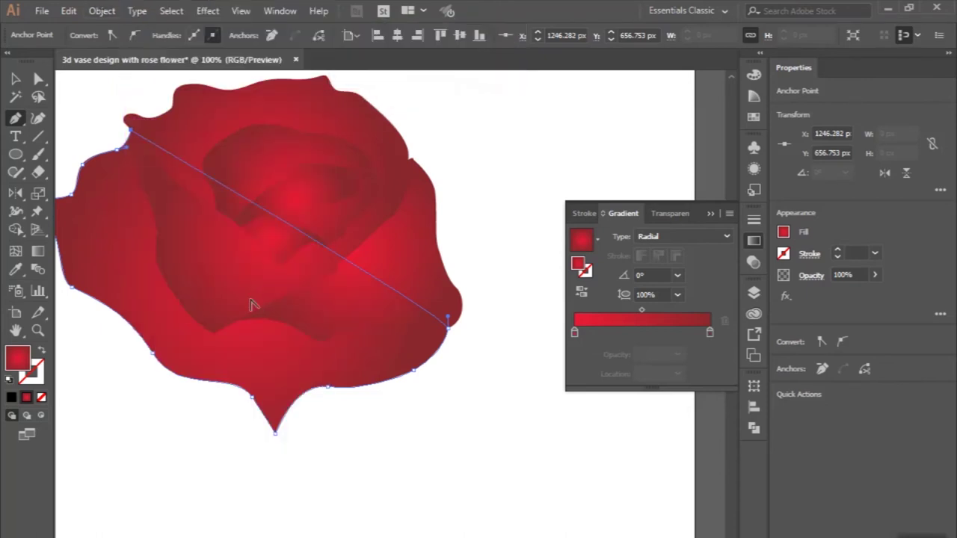
scroll(240, 284, down, 2)
scroll(221, 378, up, 1)
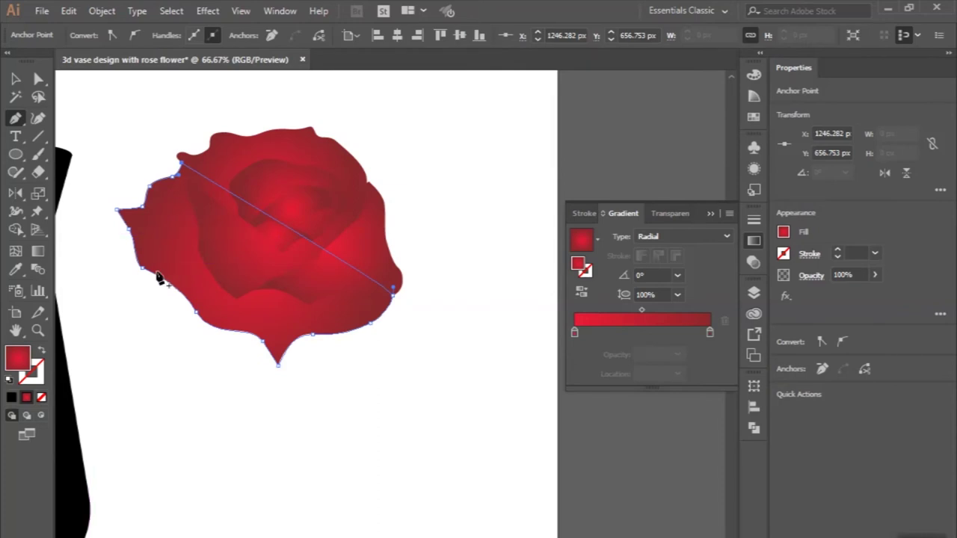
- Draw a wide, rounded cup-shaped petal beneath the rose head and close its path
mouse_move(155, 264)
mouse_down()
mouse_move(154, 339)
mouse_move(169, 401)
mouse_up()
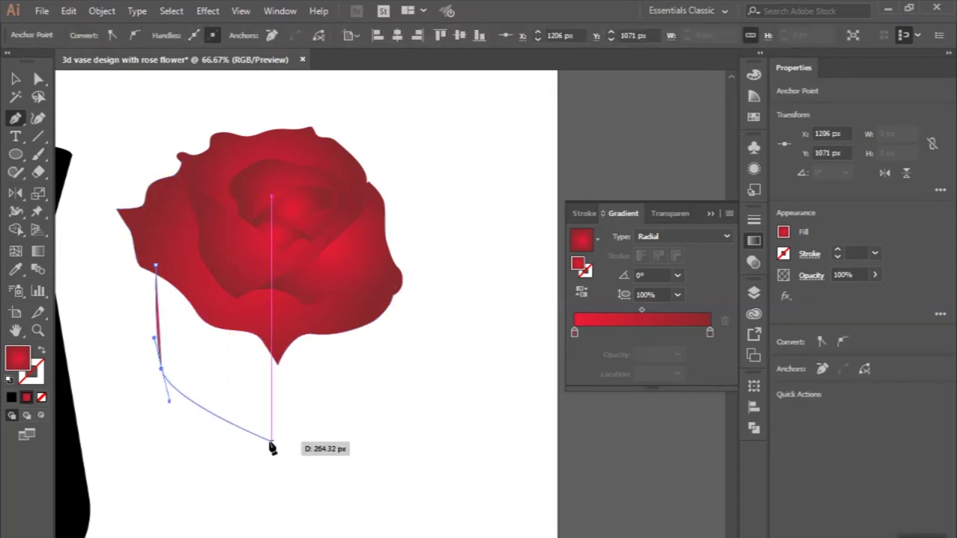
drag(272, 441, 339, 441)
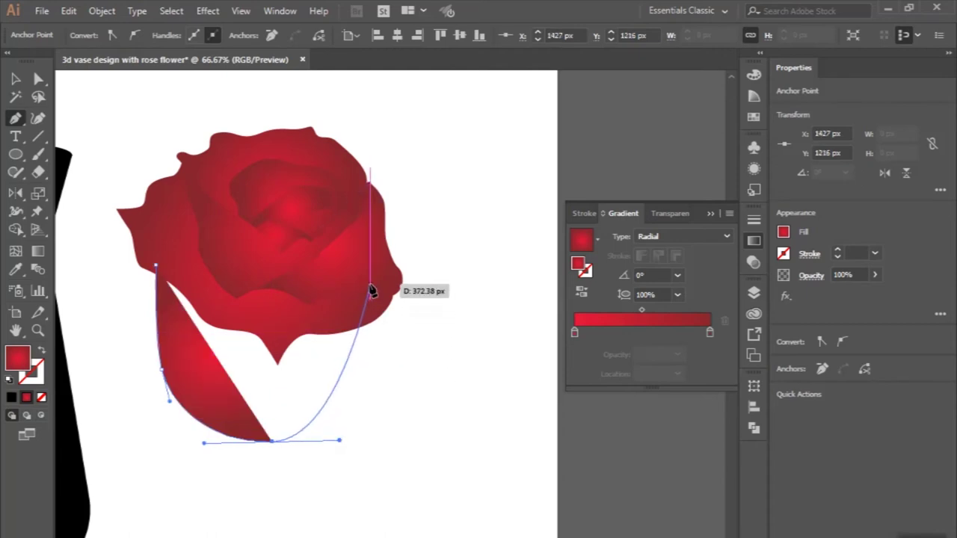
drag(371, 284, 356, 222)
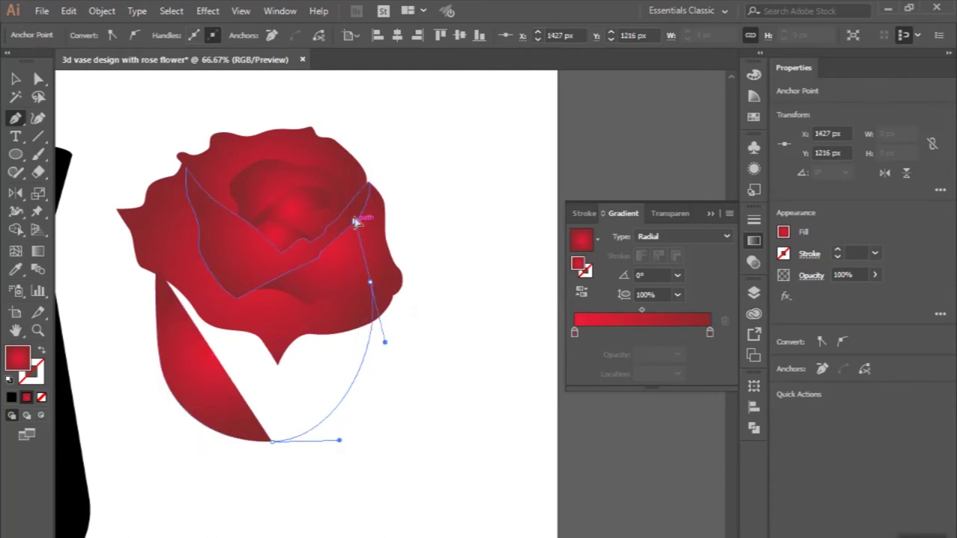
click(370, 283)
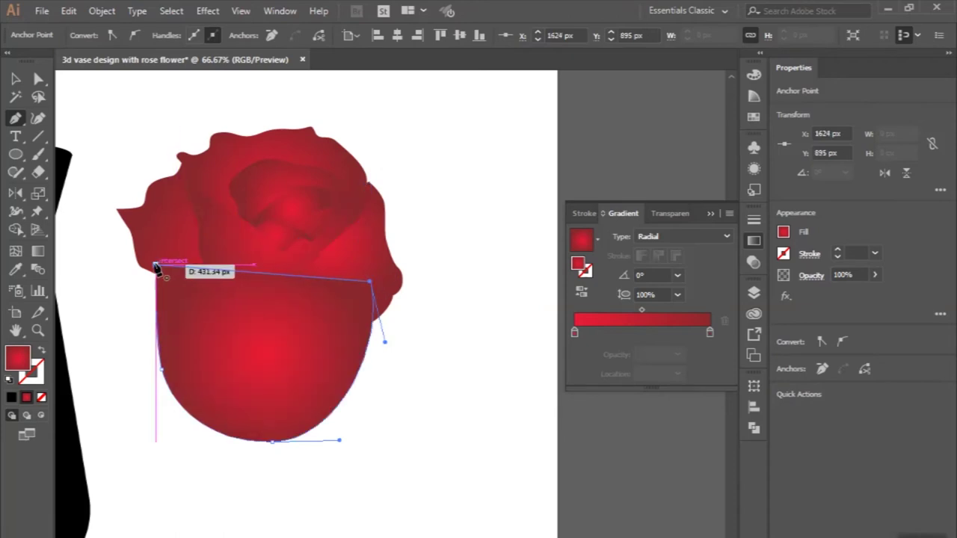
click(155, 265)
- Send the cup petal behind the rose with Arrange > Send to Back, then deselect
click(15, 81)
click(101, 11)
mouse_move(164, 29)
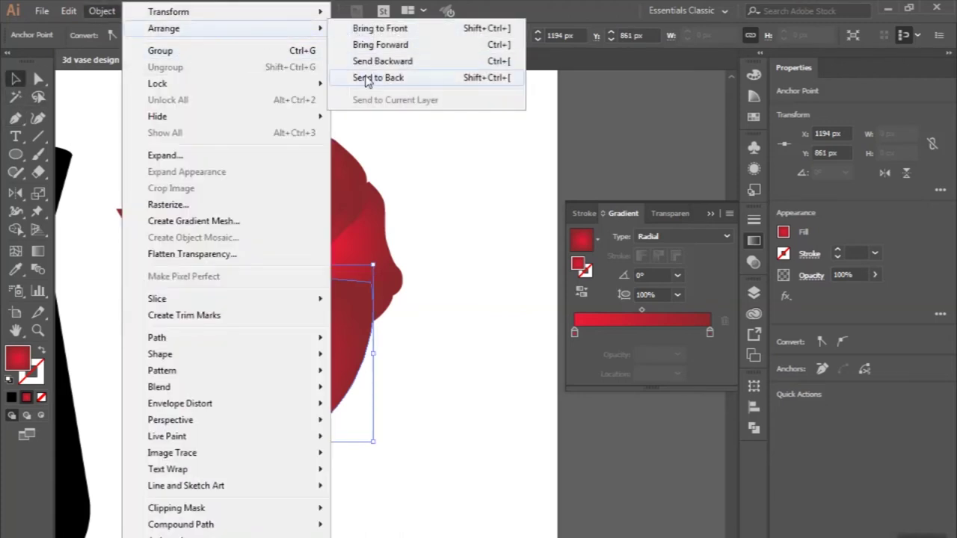
click(369, 78)
click(210, 110)
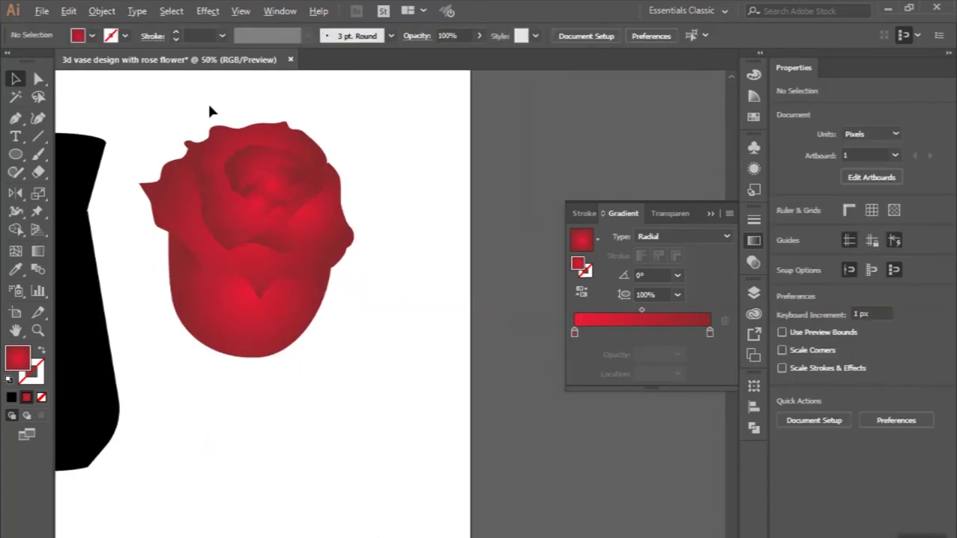
- Enlarge the radial gradient on the small inner petal at the rose's centre
key(ctrl+minus)
key(ctrl+minus)
scroll(207, 175, up, 1)
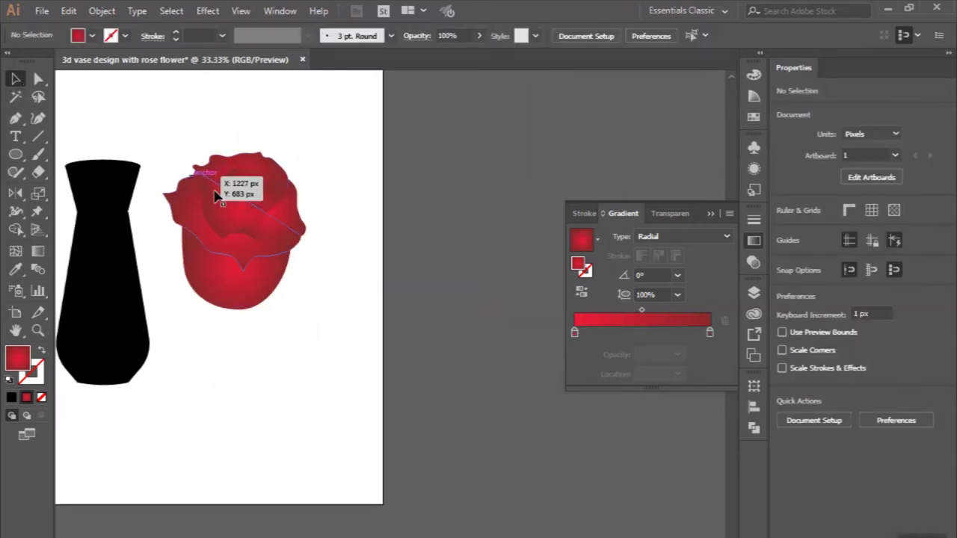
scroll(224, 188, up, 1)
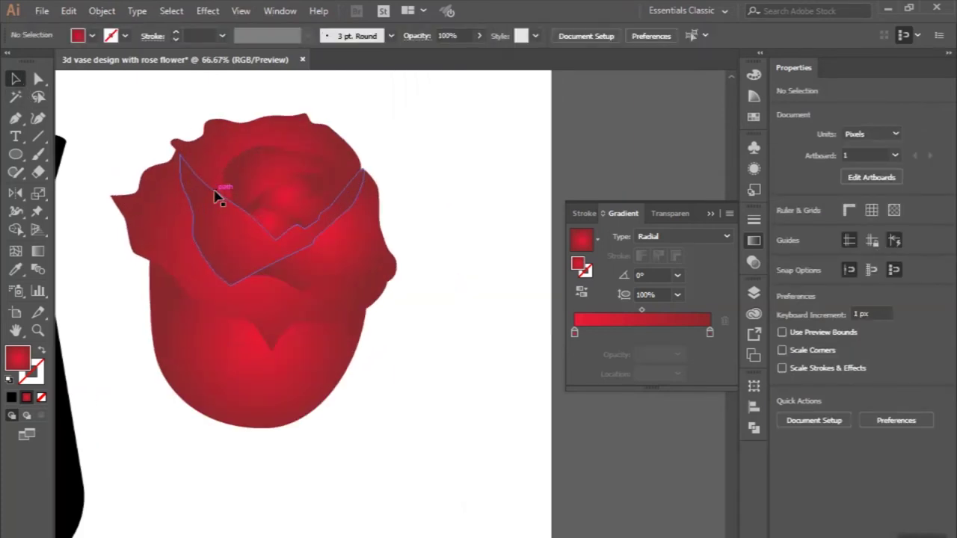
click(287, 196)
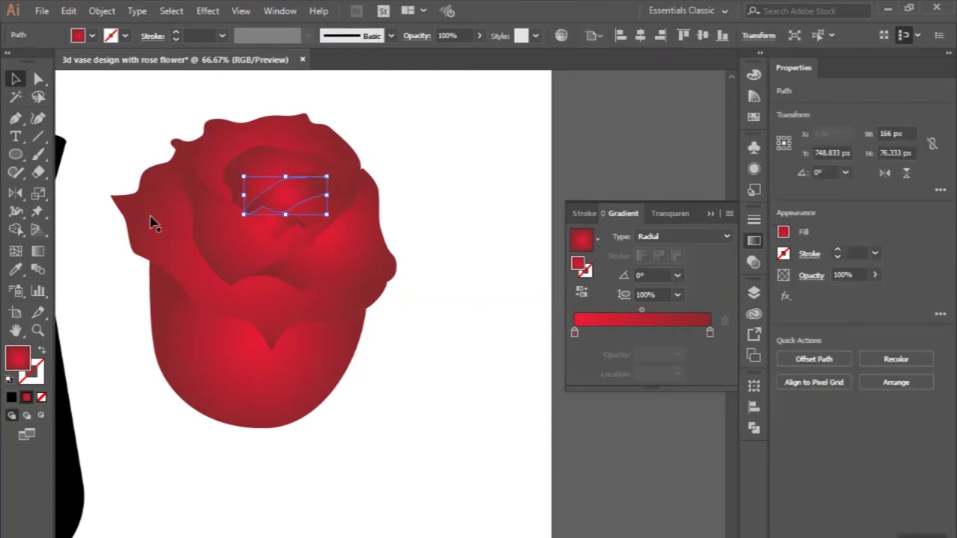
click(38, 252)
mouse_move(301, 195)
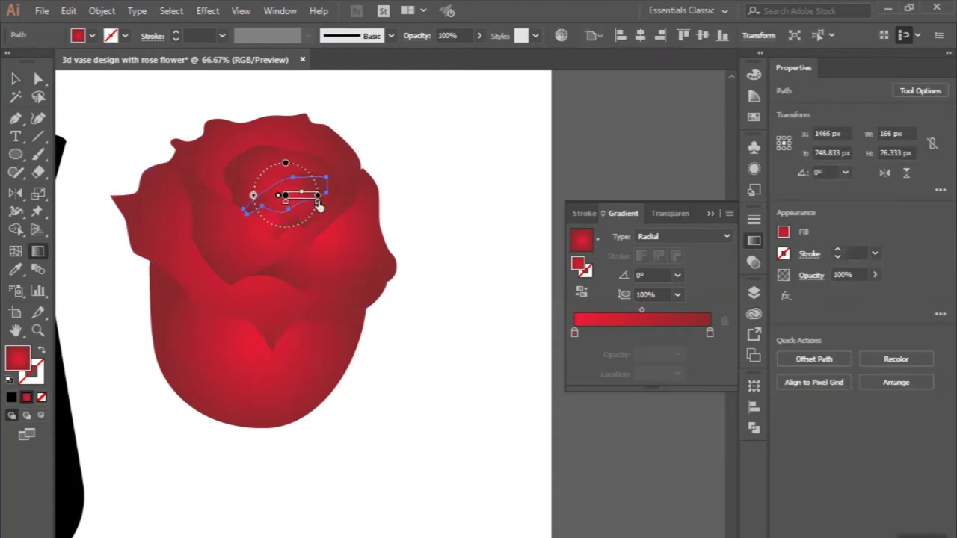
drag(317, 196, 336, 196)
scroll(303, 176, up, 2)
click(15, 79)
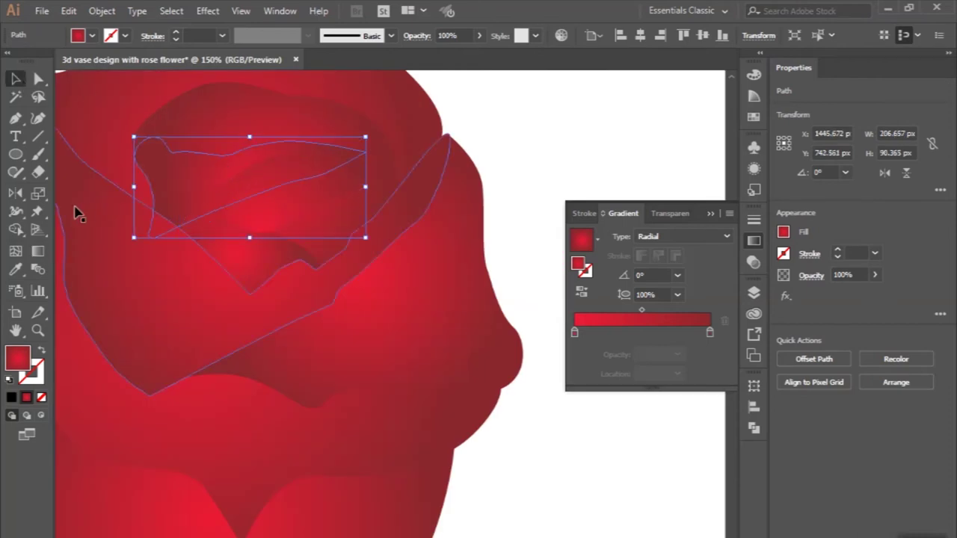
- Shift the inner petal's radial gradient slightly right and down toward its upper edge
click(38, 251)
scroll(241, 218, down, 1)
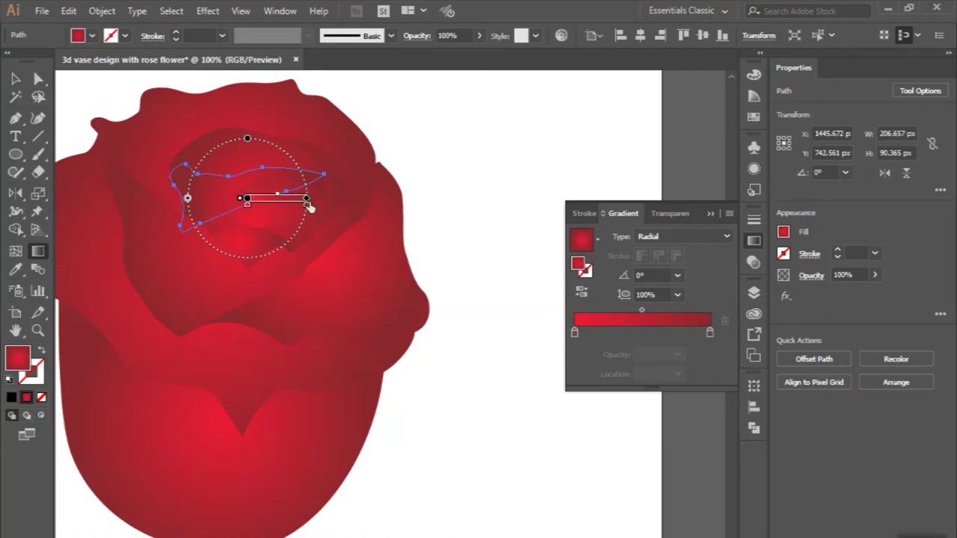
mouse_move(306, 199)
mouse_down()
mouse_move(337, 199)
mouse_move(278, 179)
mouse_up()
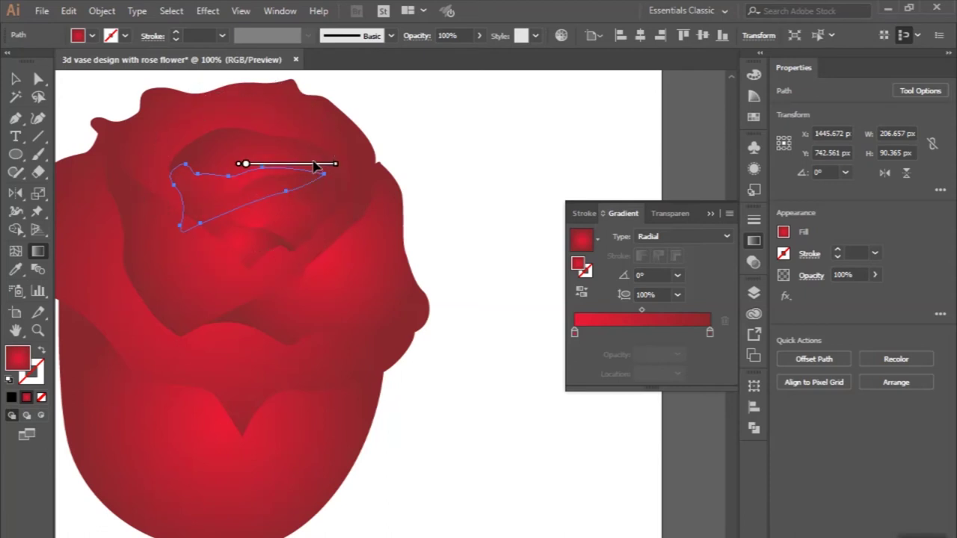
drag(278, 180, 305, 178)
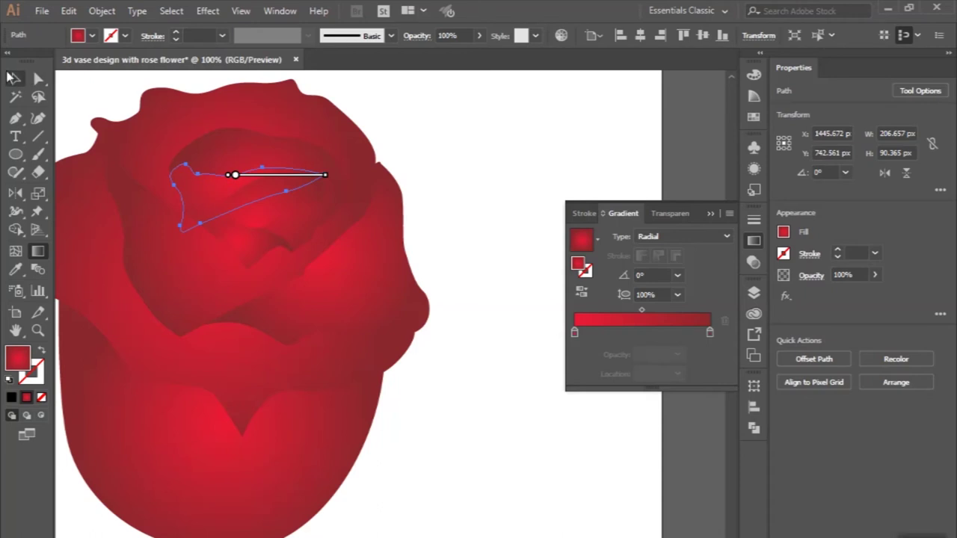
click(14, 78)
- Stretch the radial gradient of the larger looping petal further to the right
click(247, 145)
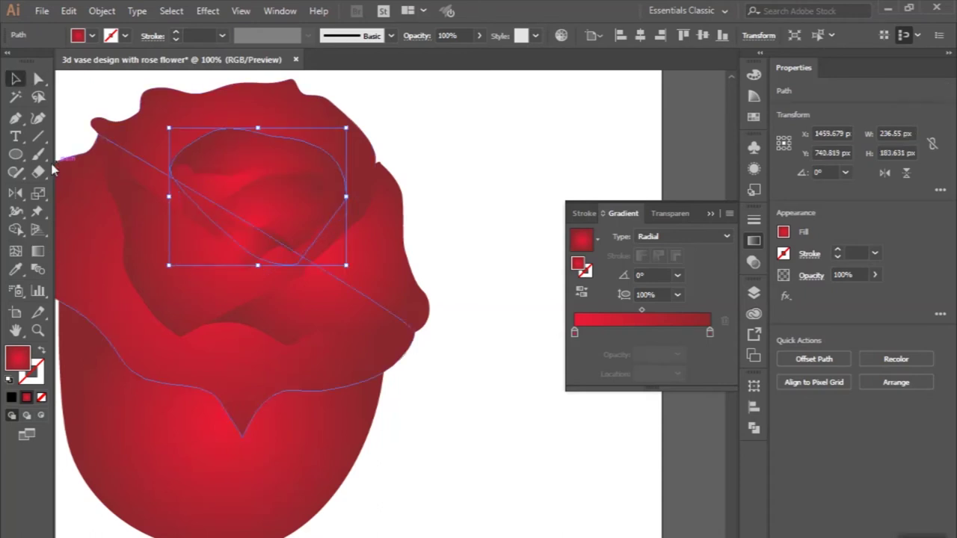
click(37, 253)
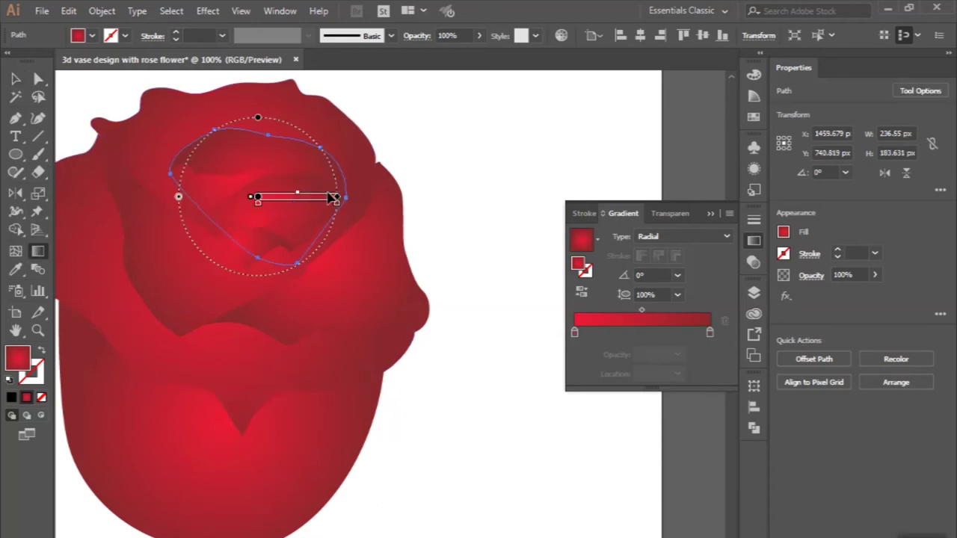
drag(339, 198, 374, 198)
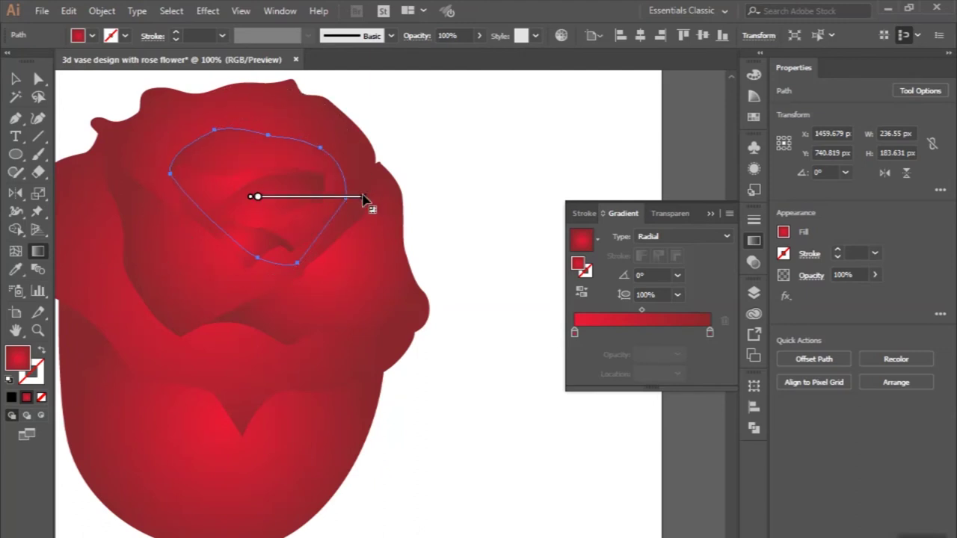
key(v)
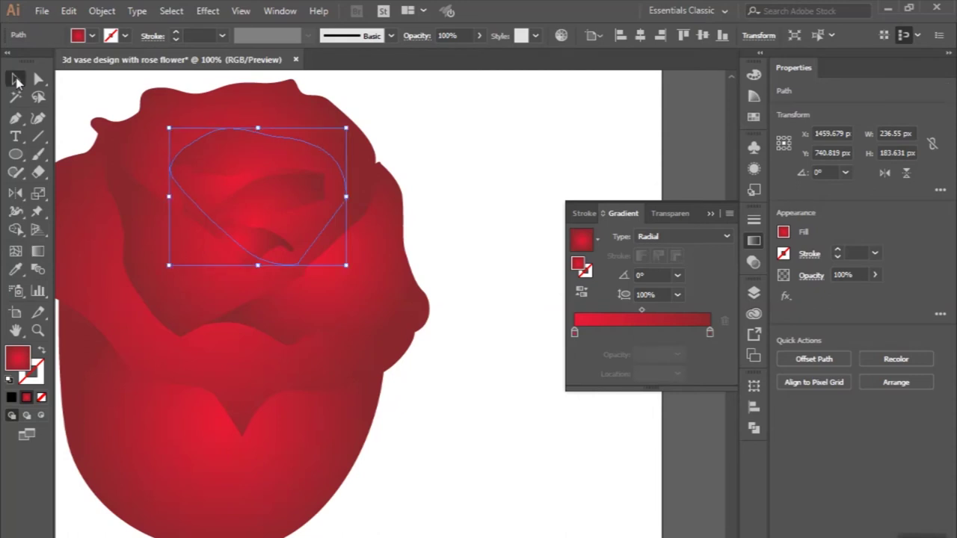
- Enlarge and lower the radial gradient on the smaller 152.868 × 78.657 px inner petal
click(263, 241)
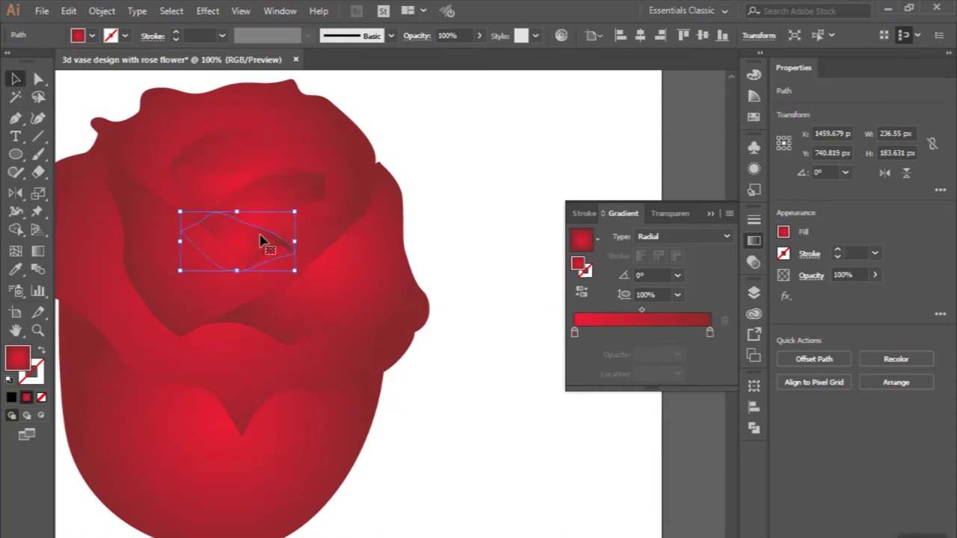
click(40, 252)
mouse_move(284, 243)
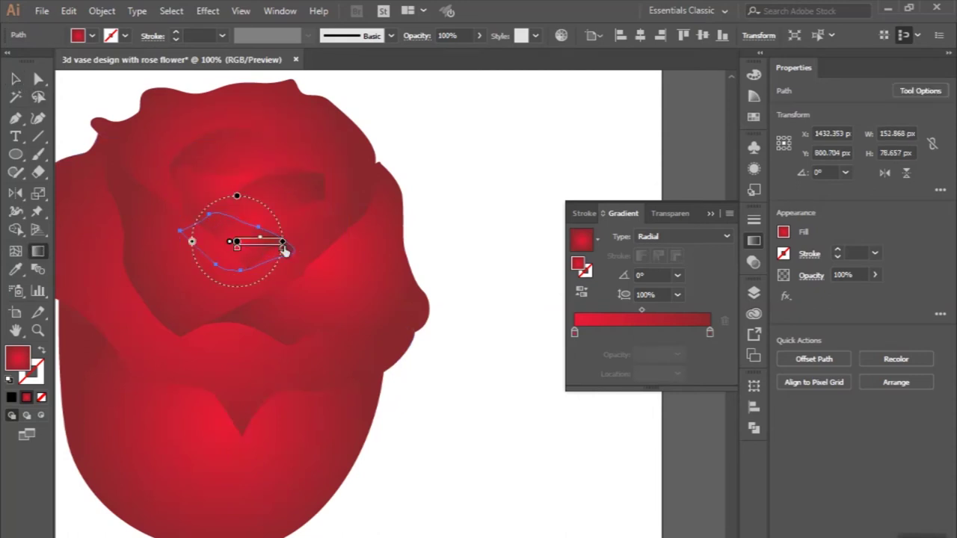
mouse_move(286, 245)
mouse_down()
mouse_move(305, 245)
mouse_move(276, 262)
mouse_move(263, 256)
mouse_move(274, 252)
mouse_up()
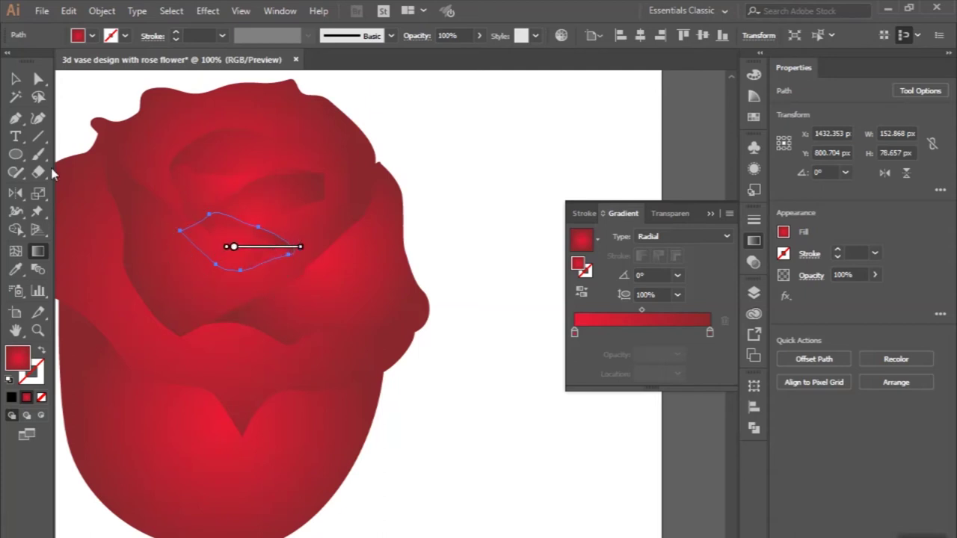
click(15, 79)
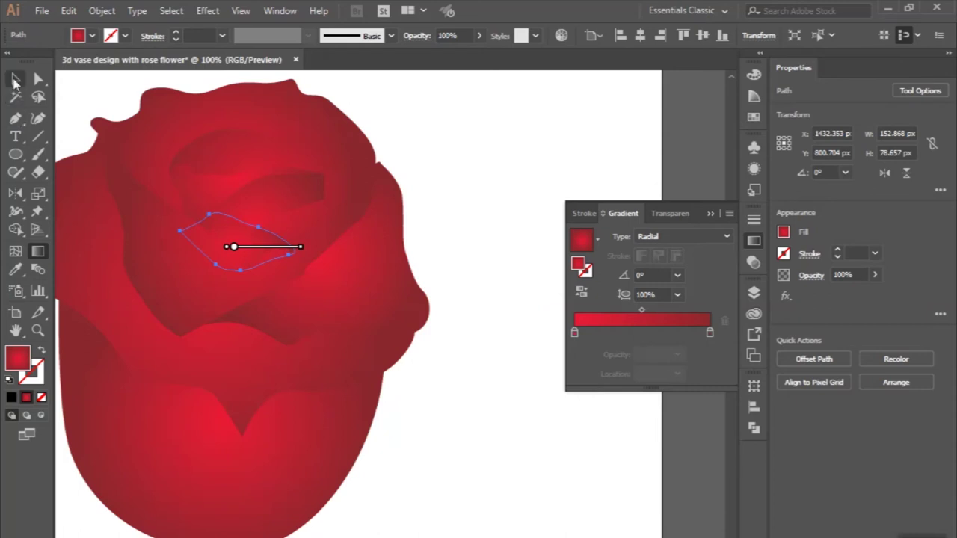
click(179, 311)
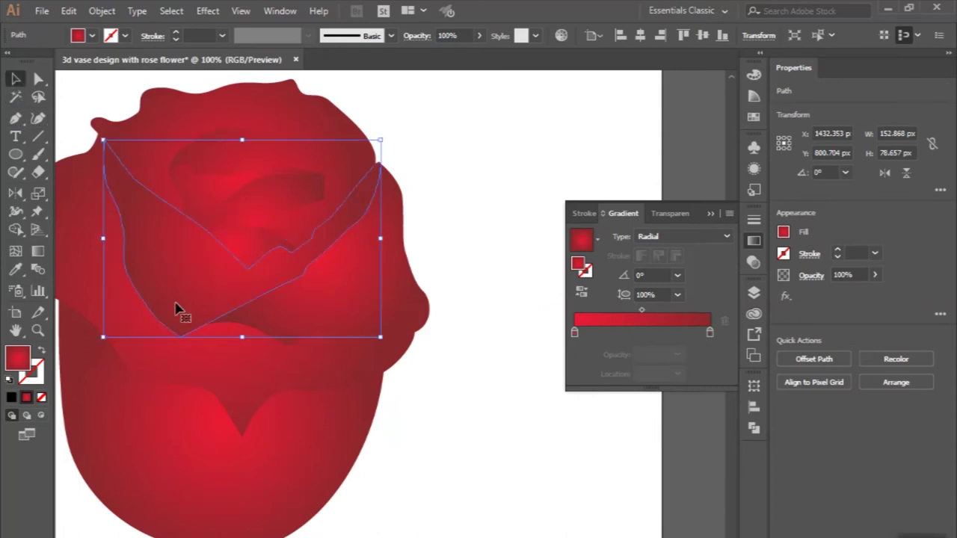
- Lengthen the V-shaped petal's radial gradient and move it down-left
click(38, 252)
scroll(245, 260, down, 1)
mouse_move(326, 250)
mouse_down()
mouse_move(378, 252)
mouse_move(332, 274)
mouse_move(315, 302)
mouse_move(299, 293)
mouse_up()
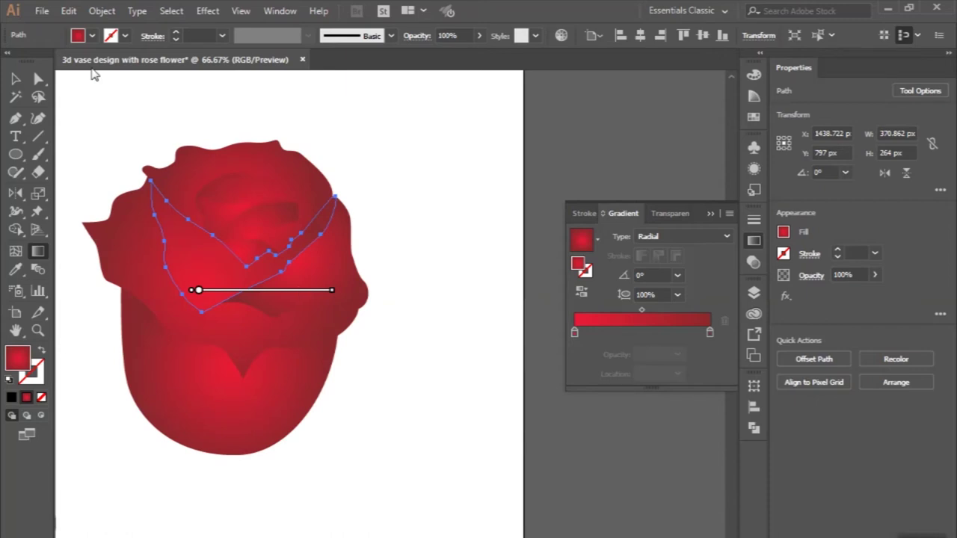
click(15, 79)
scroll(252, 192, up, 1)
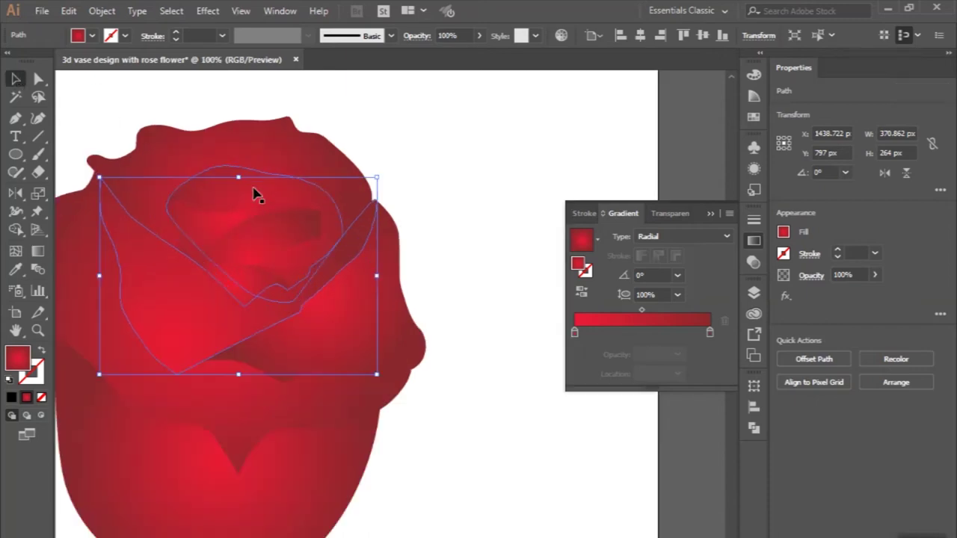
- Enlarge the top petal's radial gradient and move its centre slightly upward
click(222, 155)
click(38, 253)
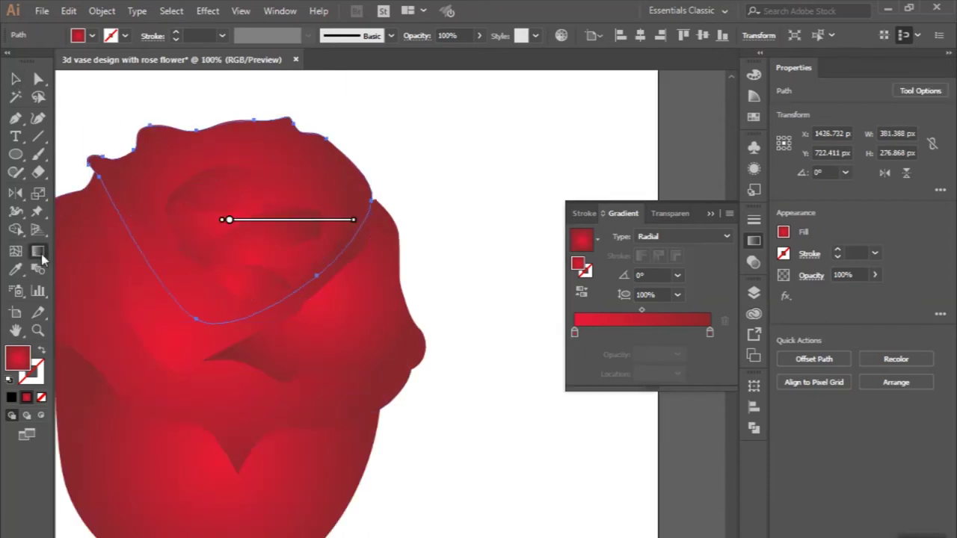
scroll(267, 271, down, 1)
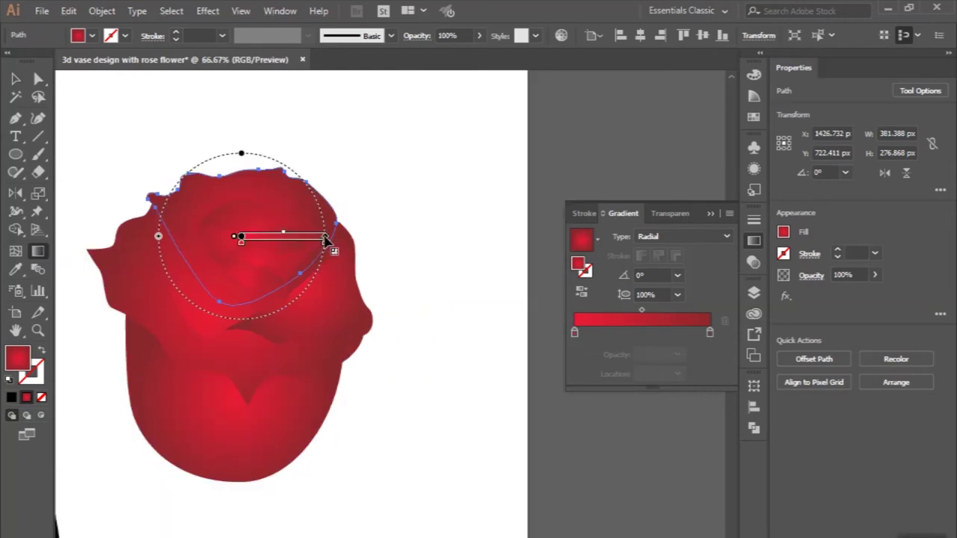
drag(325, 238, 372, 238)
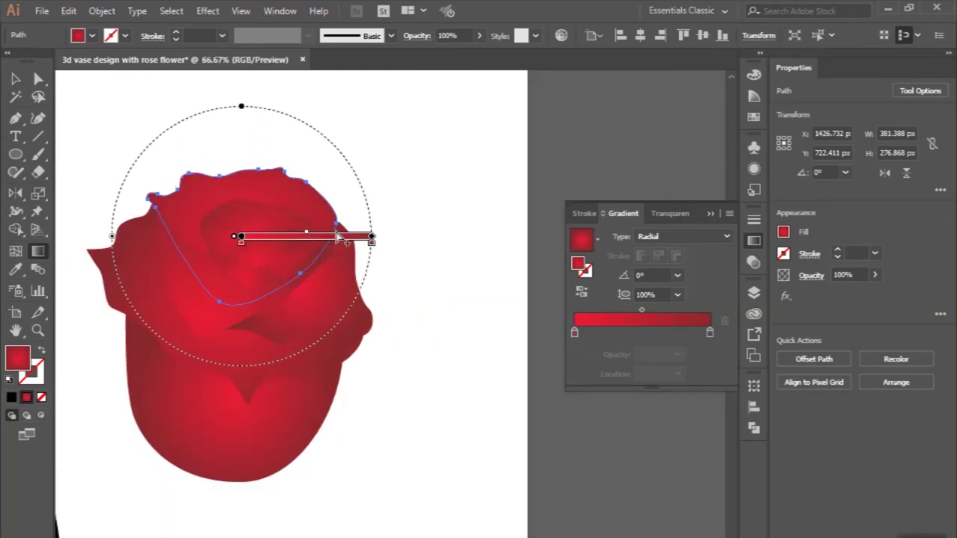
key(v)
key(g)
drag(336, 237, 331, 215)
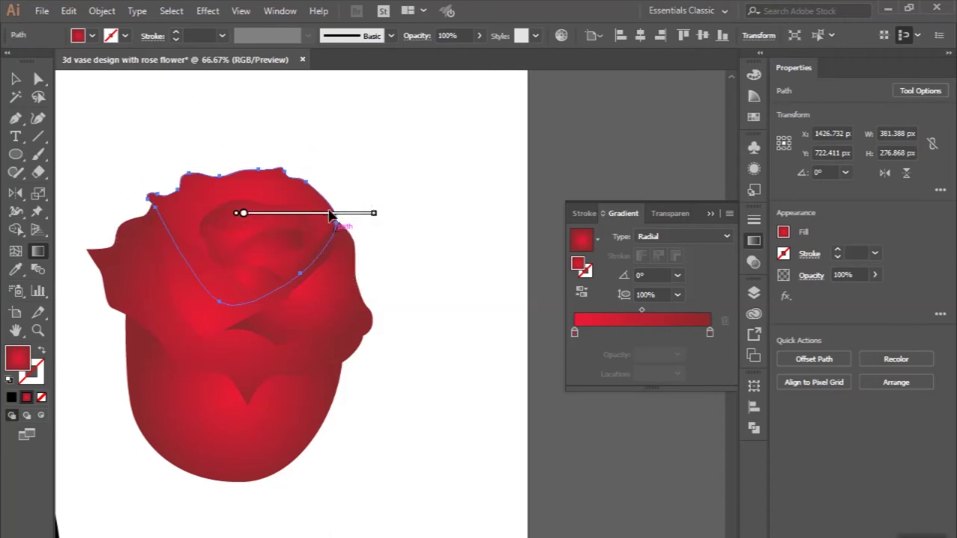
drag(332, 217, 324, 232)
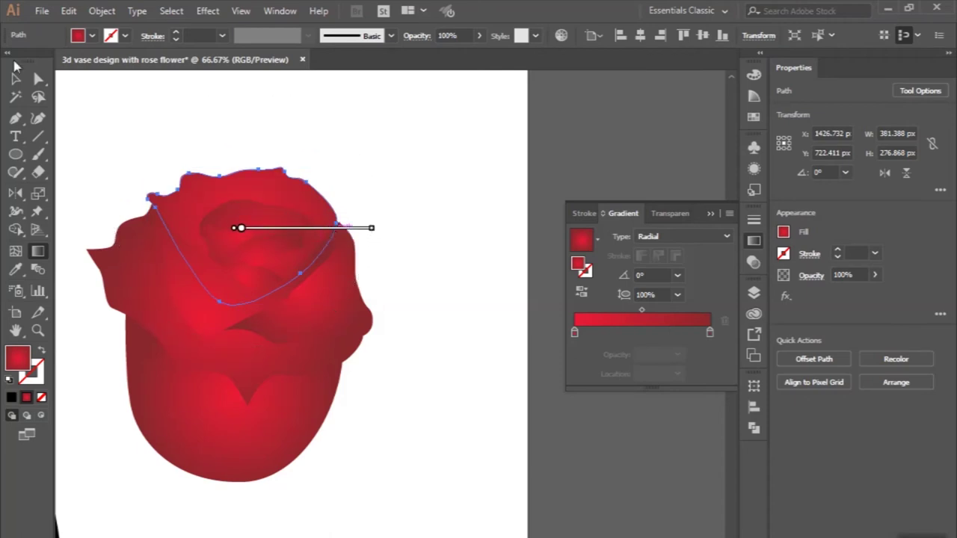
click(15, 78)
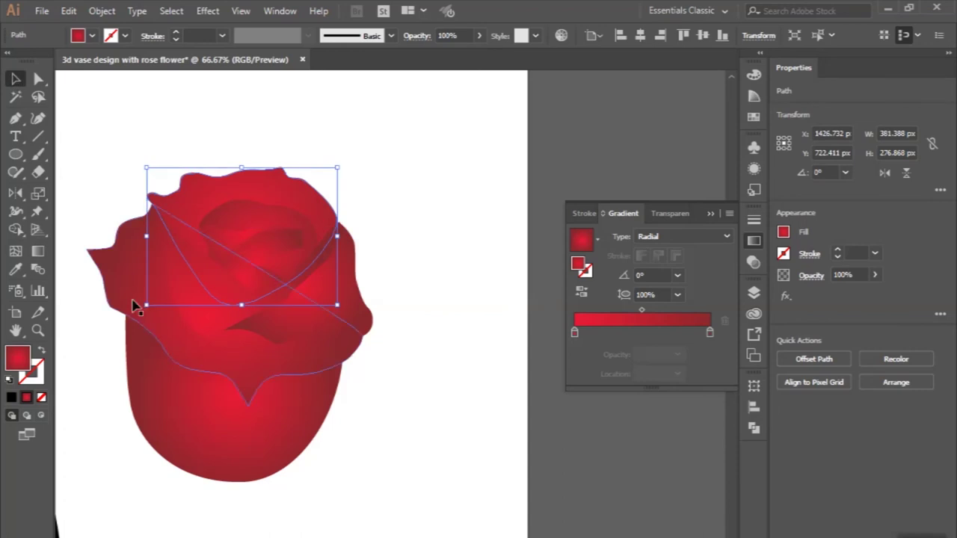
- Move the large left petal's gradient centre up and to the left
click(108, 275)
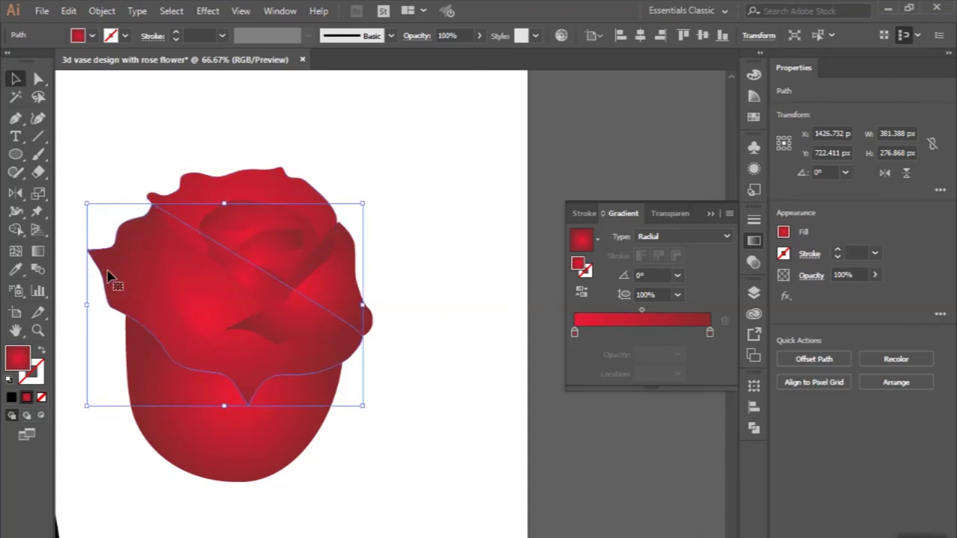
click(39, 254)
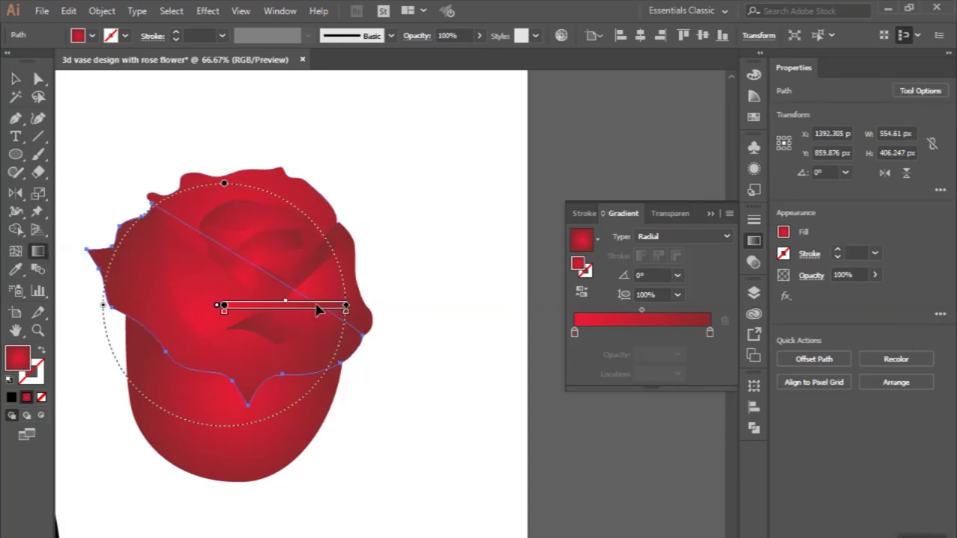
drag(318, 311, 267, 291)
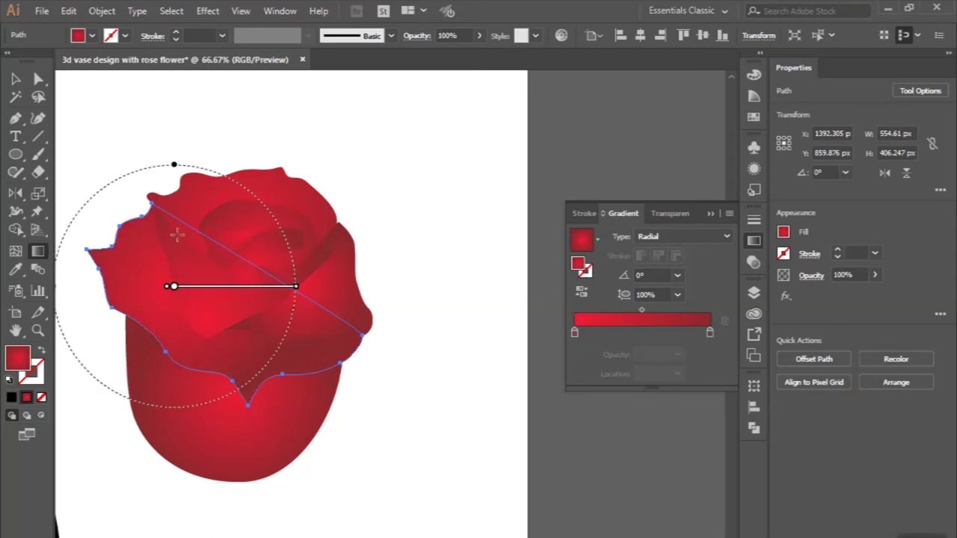
click(15, 79)
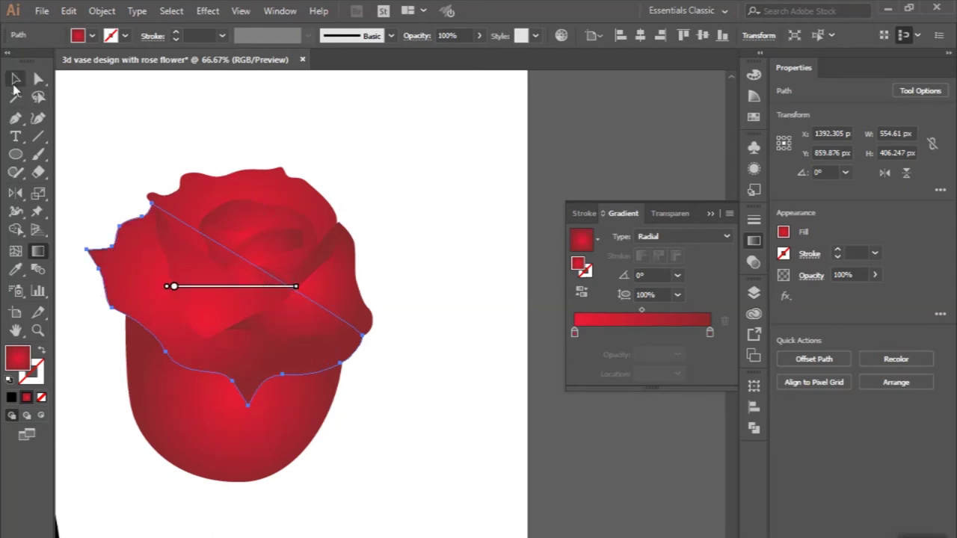
- Move the right-side petal's gradient centre down-right toward its outer edge and widen it
click(322, 329)
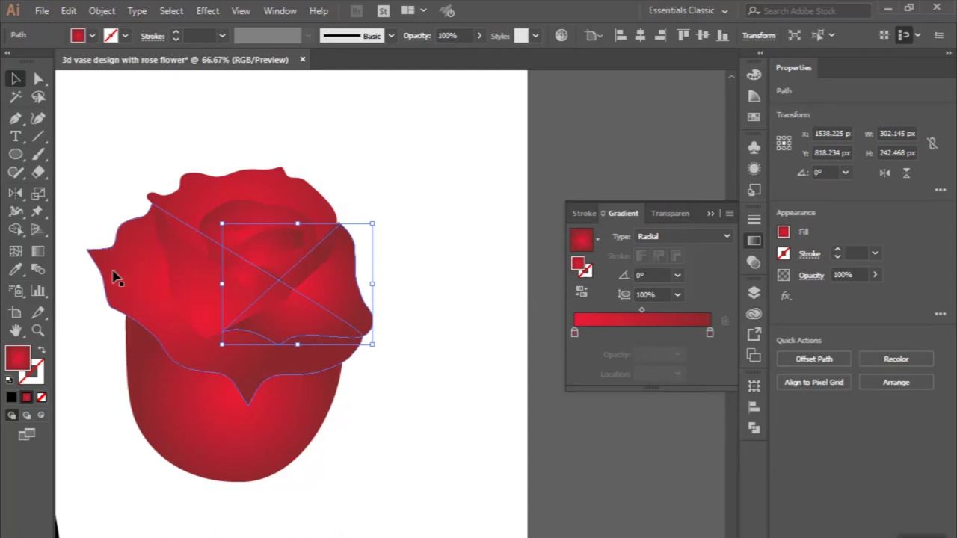
click(38, 251)
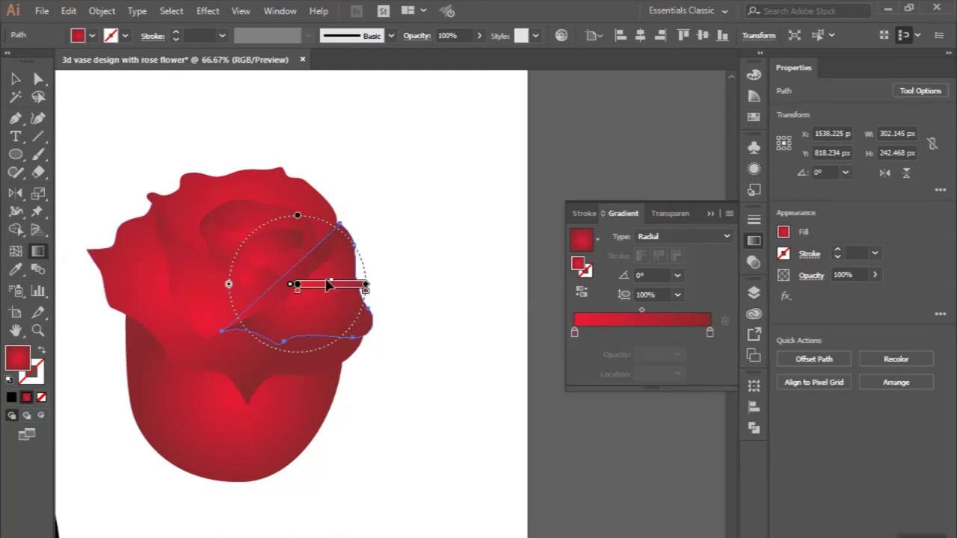
drag(327, 285, 380, 320)
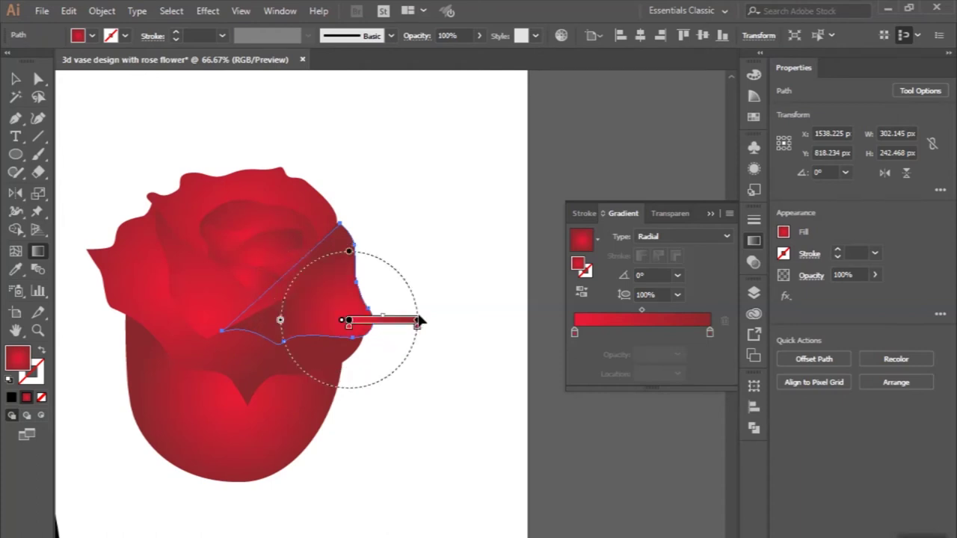
mouse_move(419, 321)
mouse_down()
mouse_move(451, 320)
mouse_move(399, 333)
mouse_up()
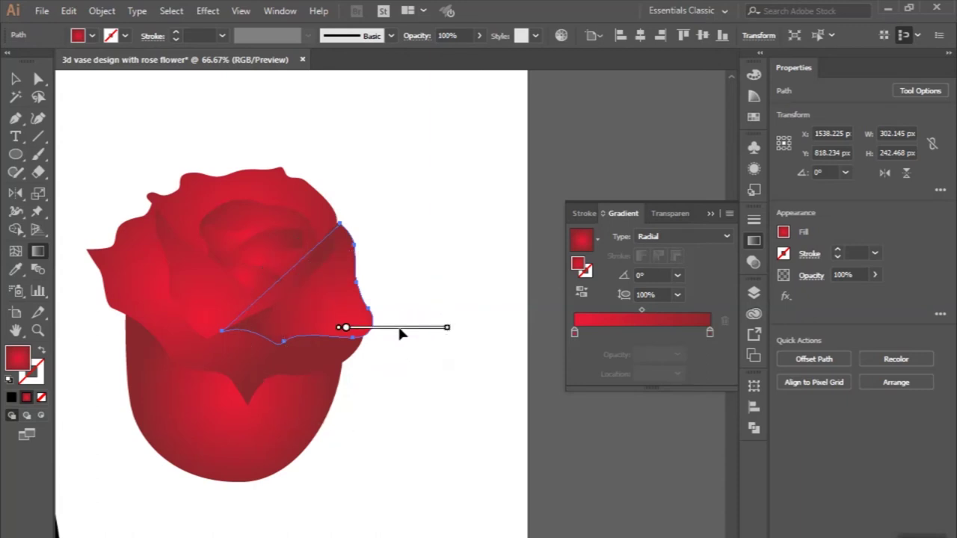
key(v)
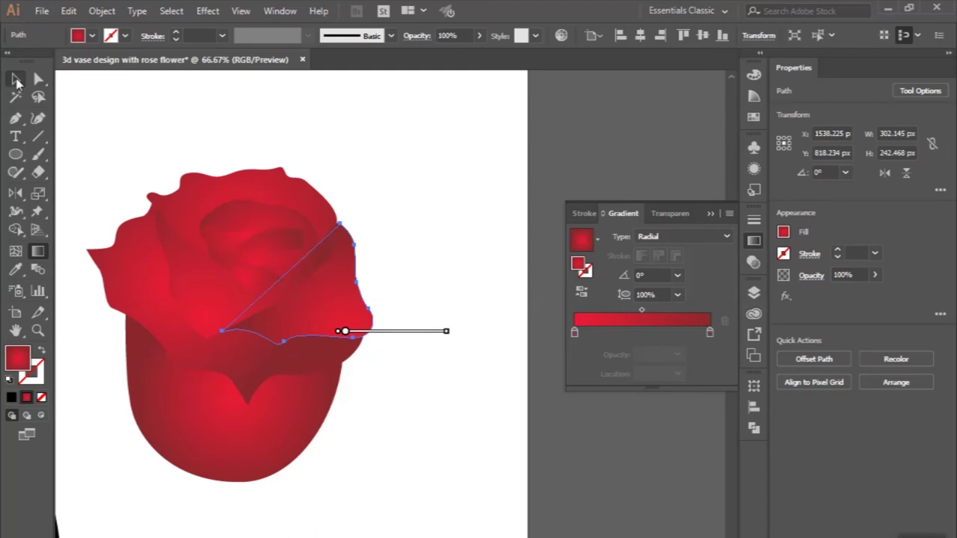
click(174, 118)
key(ctrl+minus)
key(ctrl+minus)
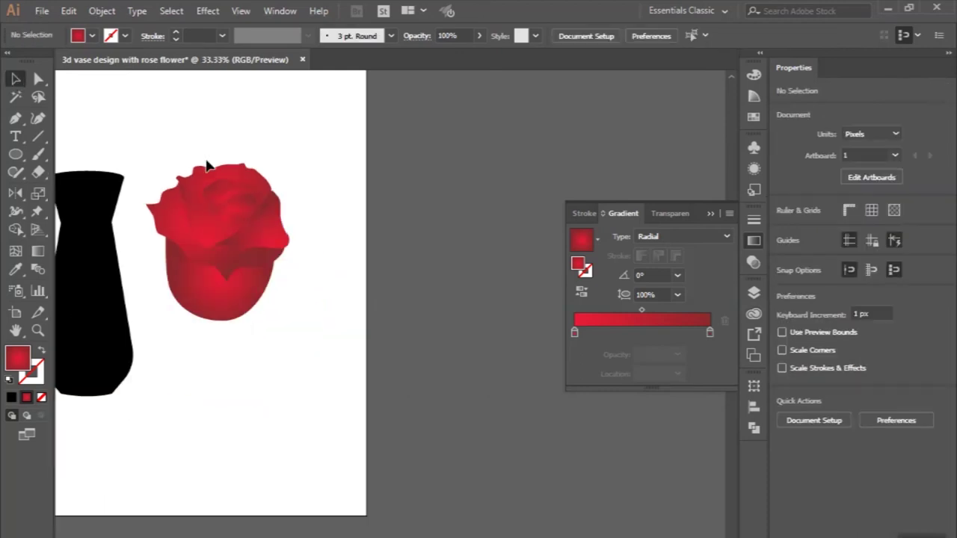
- Zoom out and select the rose's rounded lower cup for gradient editing
scroll(265, 312, up, 1)
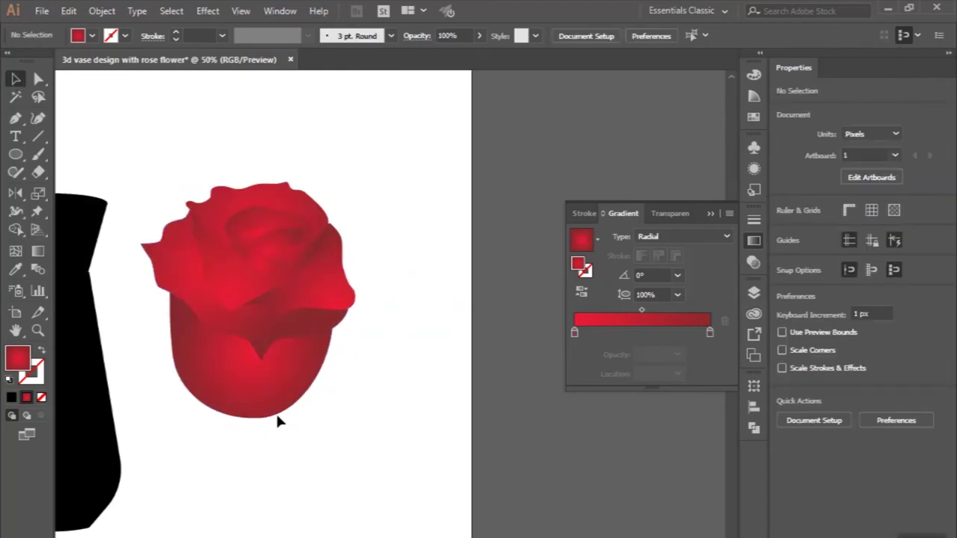
scroll(275, 411, down, 1)
scroll(275, 411, down, 2)
scroll(275, 412, down, 2)
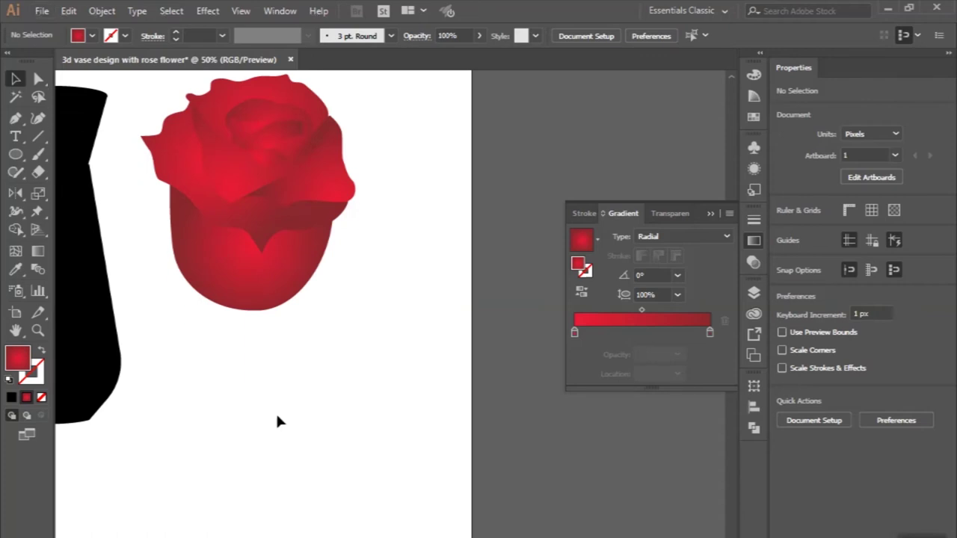
click(16, 120)
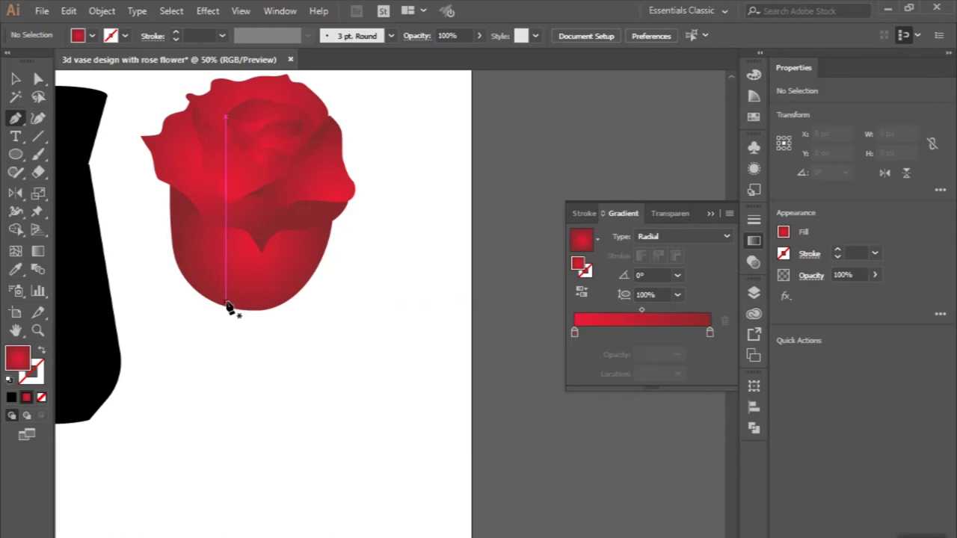
click(16, 82)
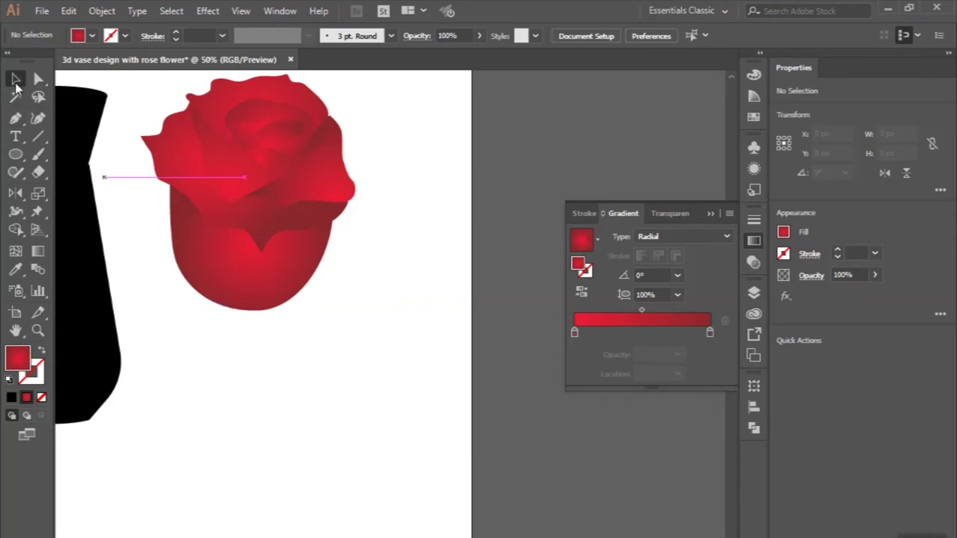
key(ctrl+minus)
click(250, 299)
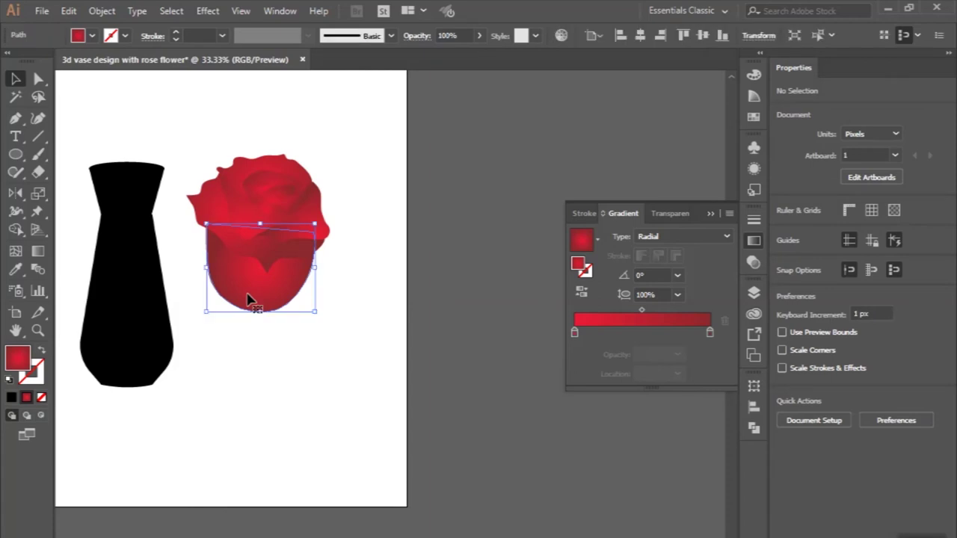
click(38, 251)
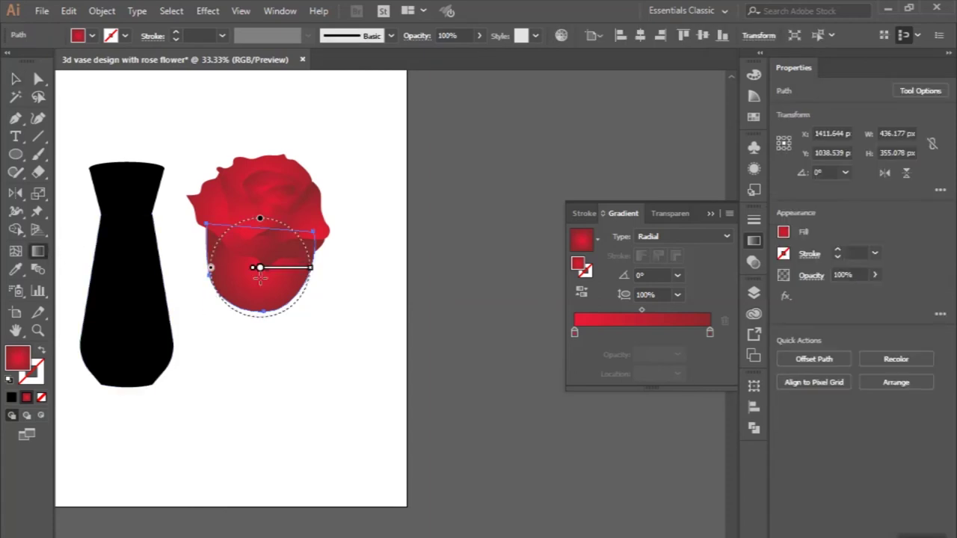
- Enlarge the cup's radial gradient and shift its centre left and lower, then deselect
mouse_move(311, 268)
mouse_down()
mouse_move(344, 269)
mouse_move(313, 275)
mouse_up()
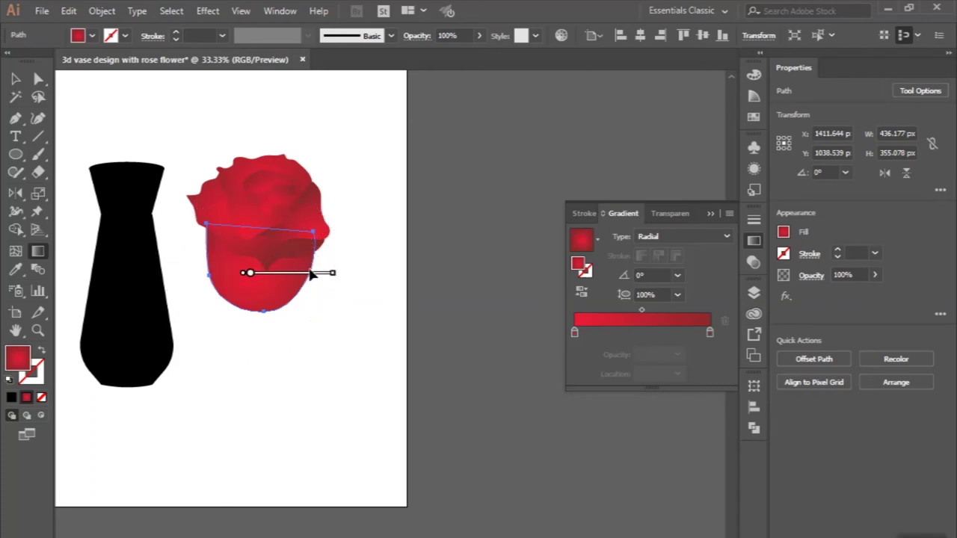
drag(309, 272, 284, 283)
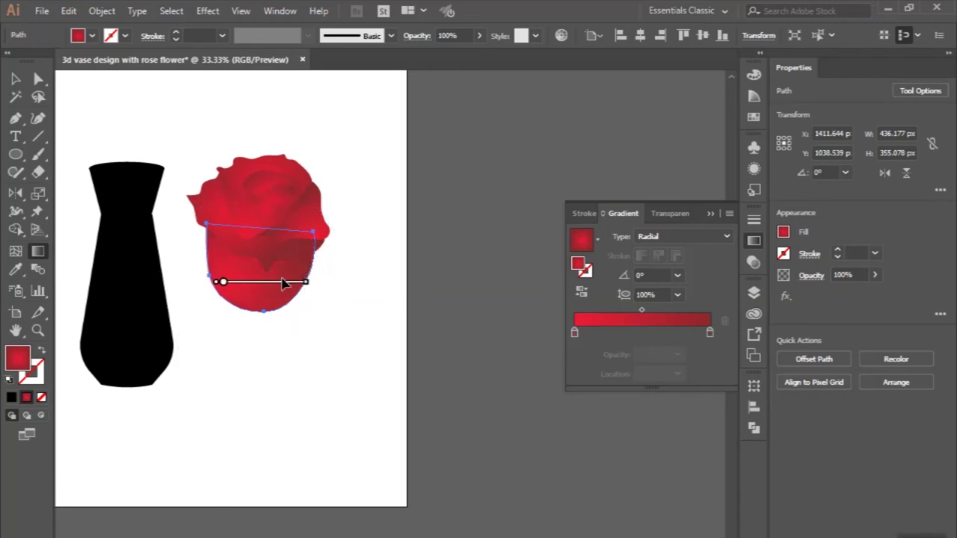
drag(284, 282, 288, 280)
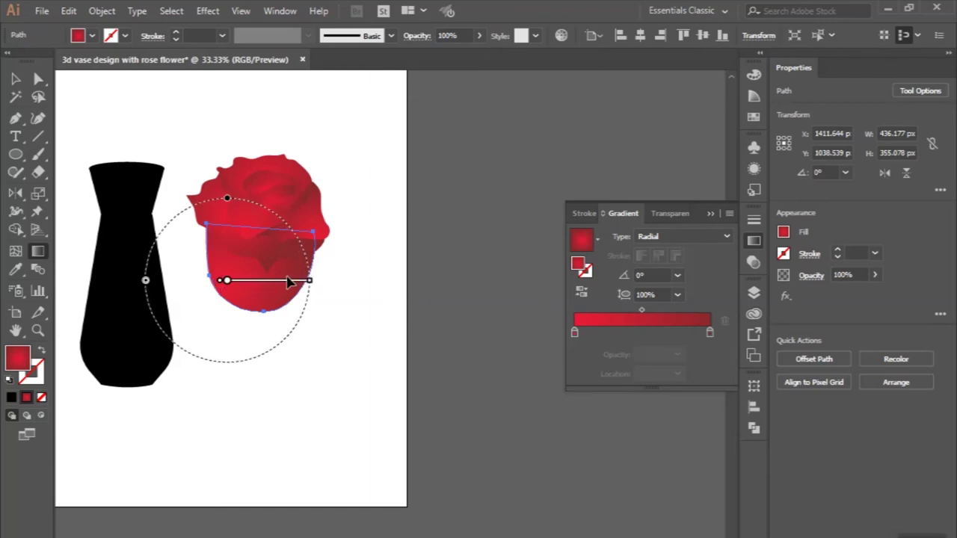
click(17, 78)
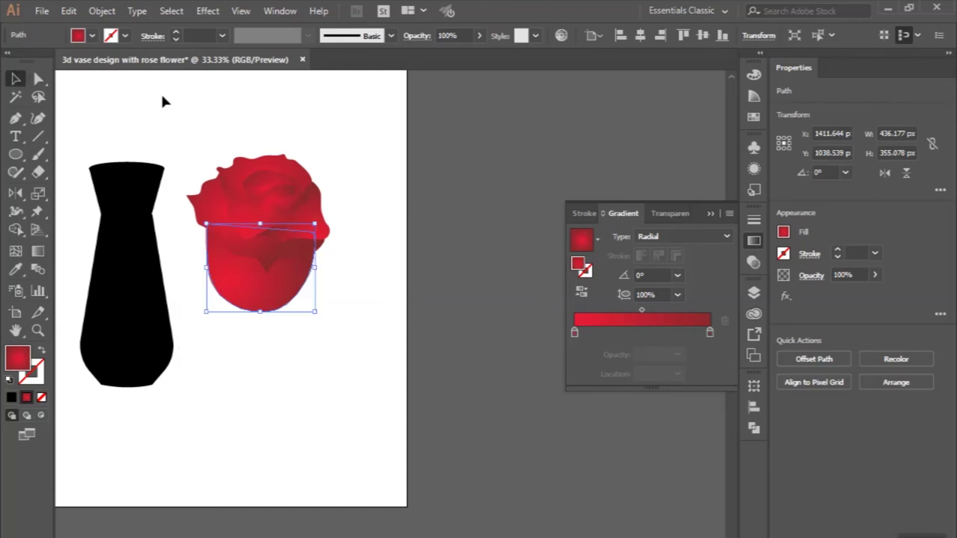
click(164, 100)
scroll(192, 158, up, 2)
- Group all rose shapes, tilt the group 4.16°, and scale it to about 254 × 277 px
drag(184, 158, 350, 367)
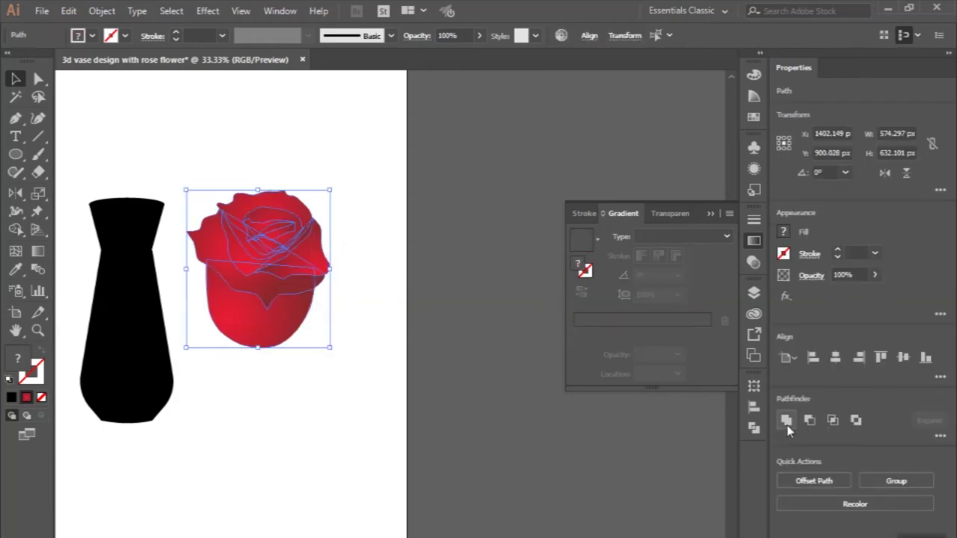
click(894, 482)
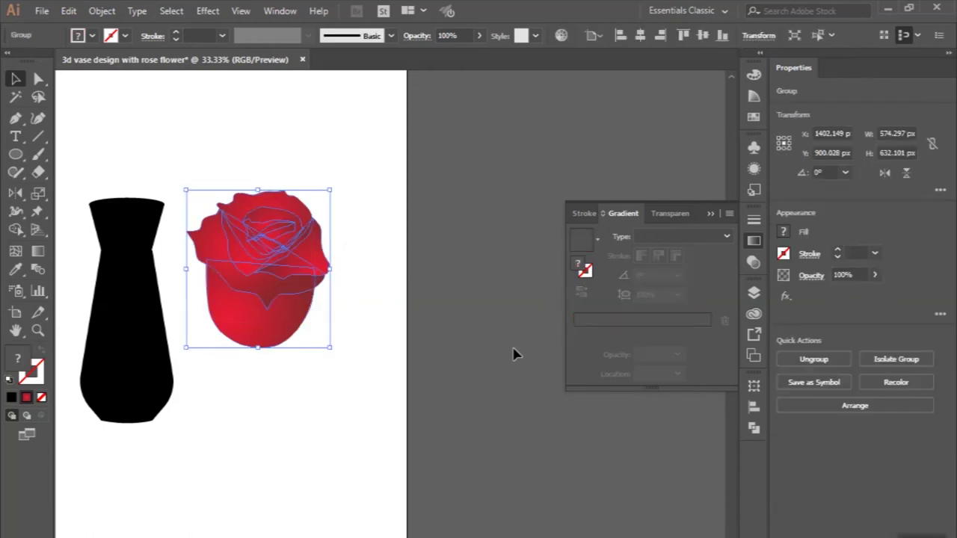
drag(337, 350, 344, 344)
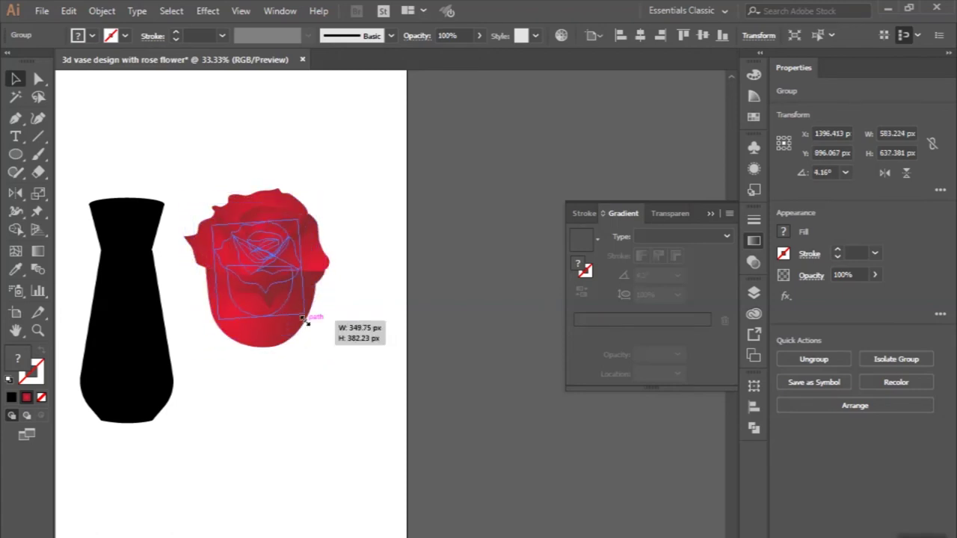
mouse_move(334, 345)
mouse_down()
mouse_move(293, 302)
mouse_move(272, 241)
mouse_up()
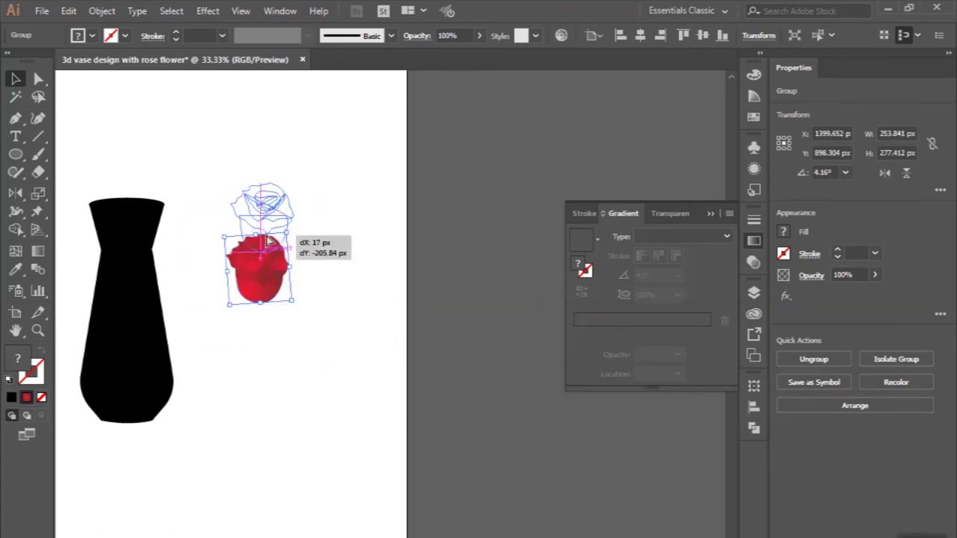
click(272, 308)
scroll(272, 308, up, 2)
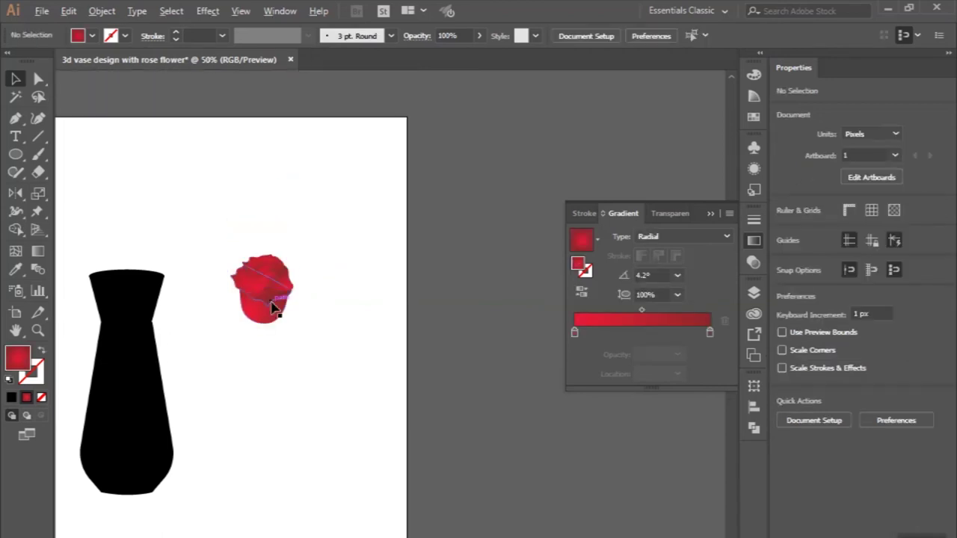
scroll(272, 308, up, 3)
scroll(260, 402, down, 2)
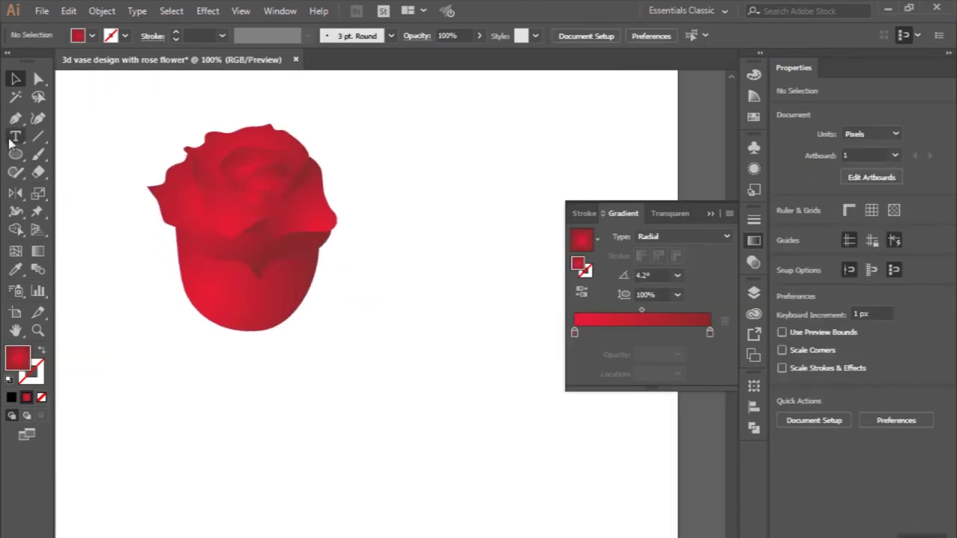
- Begin the stem path below the rose, curving its left side downward
click(15, 118)
scroll(318, 404, up, 1)
scroll(318, 404, up, 1)
click(240, 254)
click(239, 358)
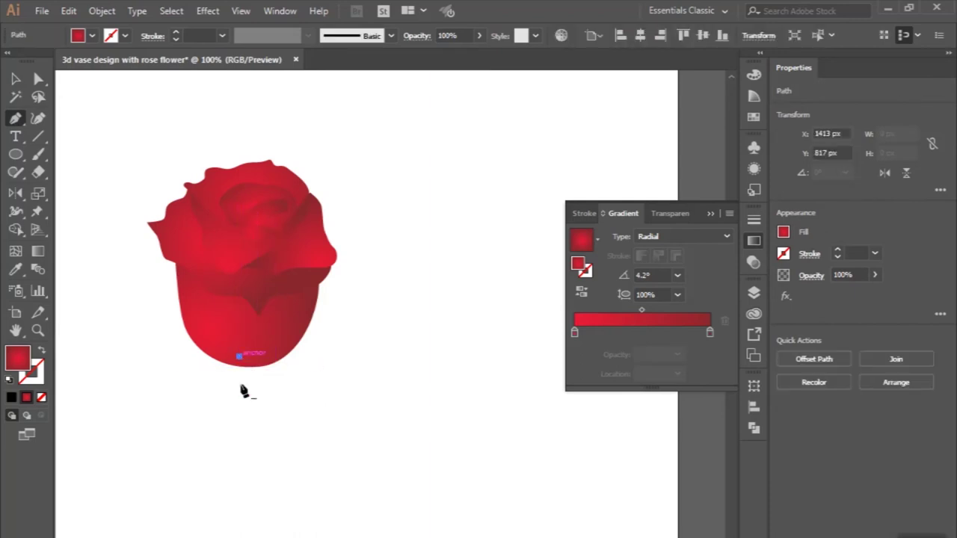
mouse_move(240, 473)
mouse_down()
mouse_move(237, 490)
mouse_move(211, 500)
mouse_move(224, 524)
mouse_move(204, 497)
mouse_up()
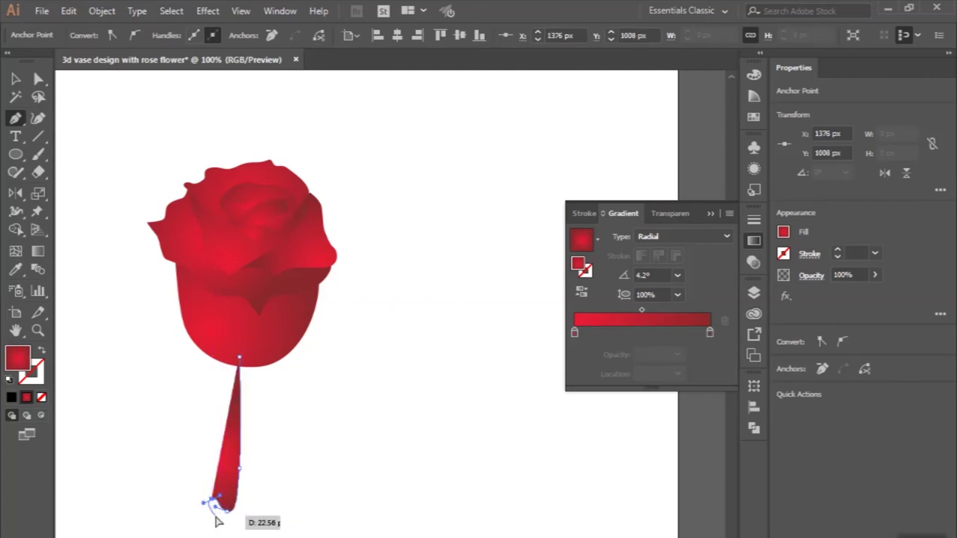
- Shape the stem's lower left thorn and right-hand thorn, then close the path
drag(204, 495, 225, 525)
scroll(224, 525, down, 3)
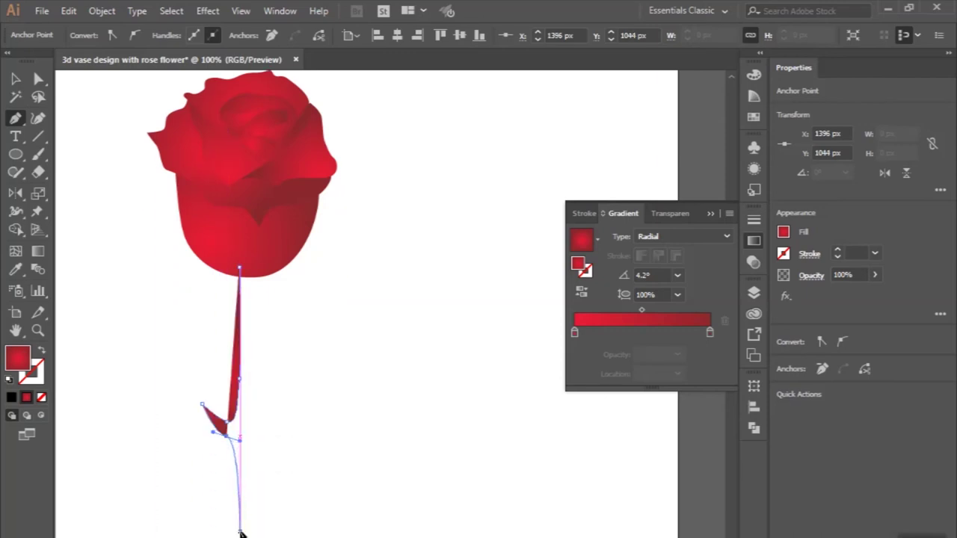
mouse_move(230, 499)
mouse_down()
mouse_move(272, 506)
mouse_move(261, 420)
mouse_move(277, 381)
mouse_move(262, 404)
mouse_move(259, 396)
mouse_move(268, 369)
mouse_up()
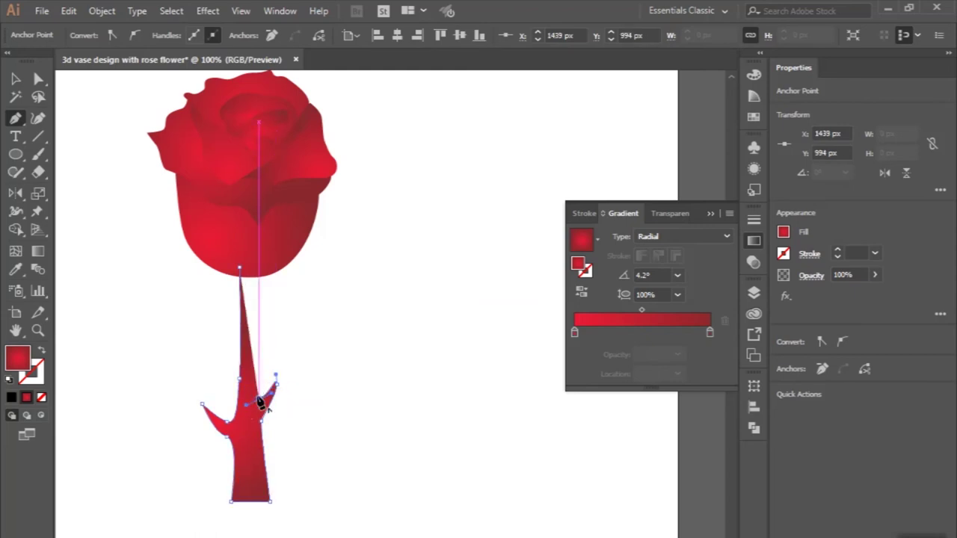
scroll(267, 395, up, 1)
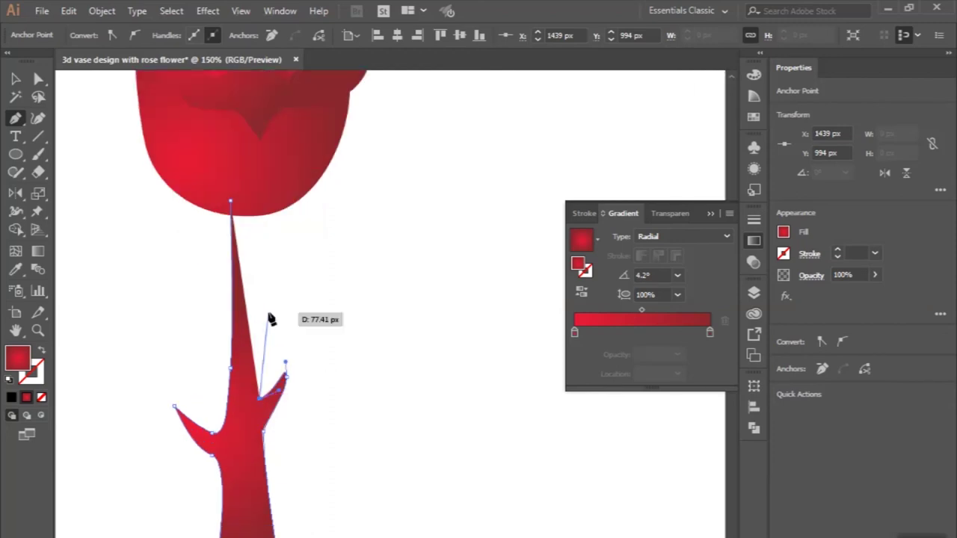
drag(263, 318, 271, 204)
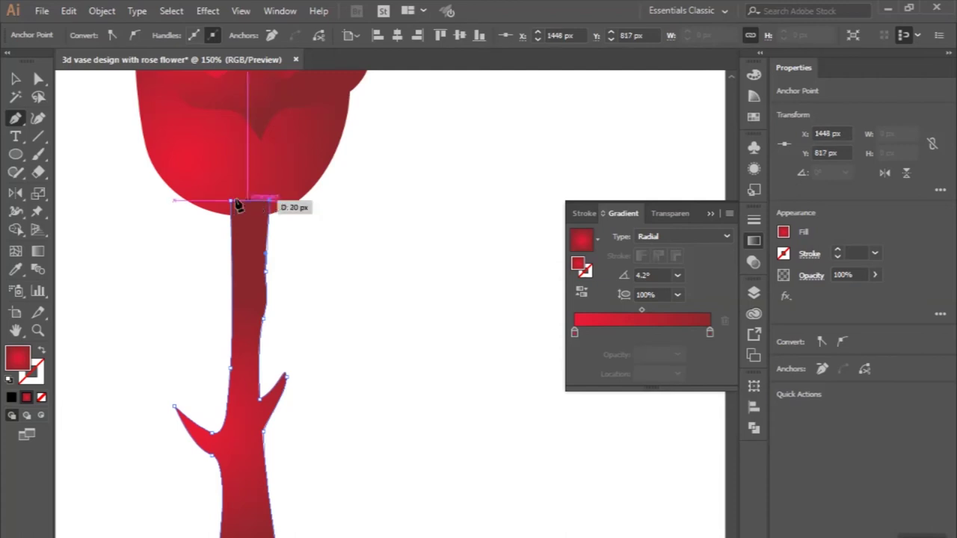
click(232, 203)
- Centre the 100 × 314 px stem under the rose and edit its first gradient stop colour
key(v)
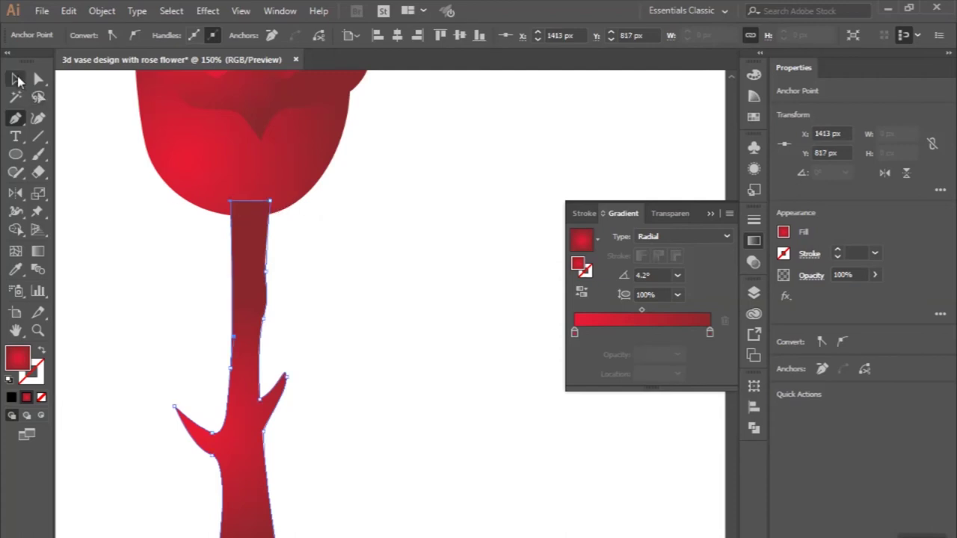
scroll(311, 300, down, 2)
drag(297, 306, 287, 305)
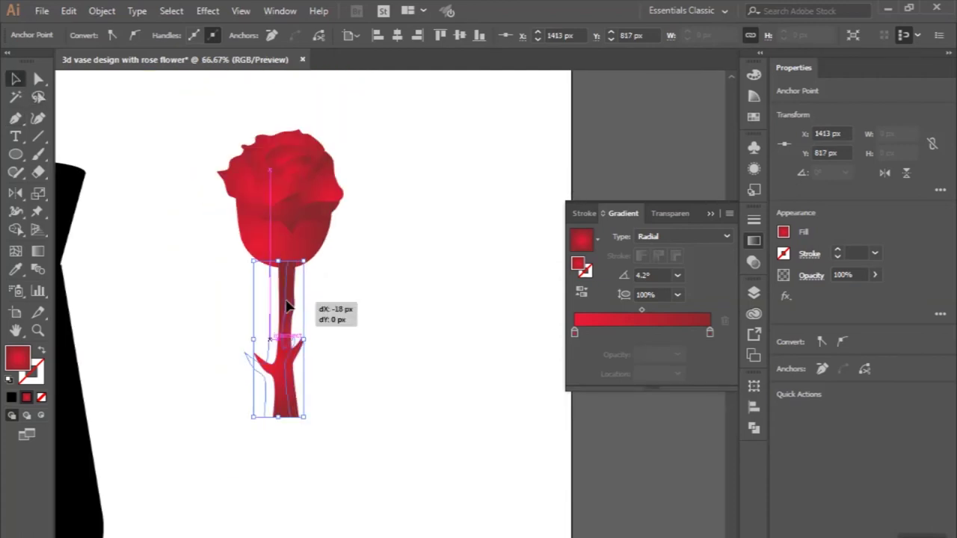
key(ctrl+equal)
key(ctrl+equal)
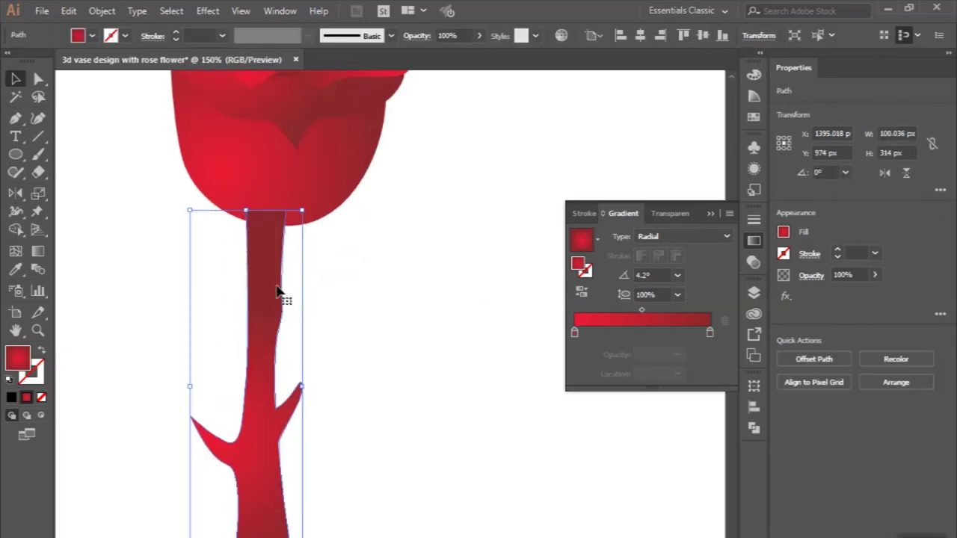
drag(287, 305, 274, 289)
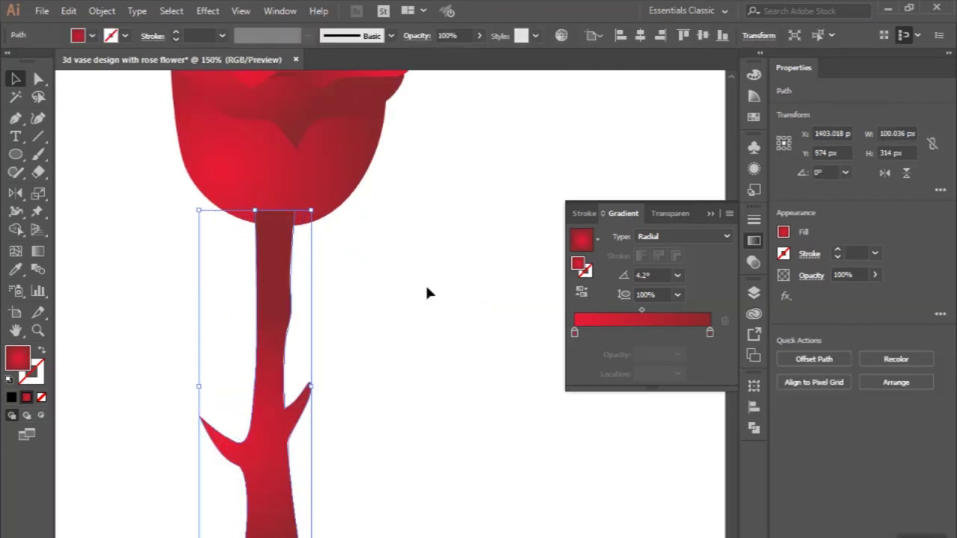
double_click(574, 334)
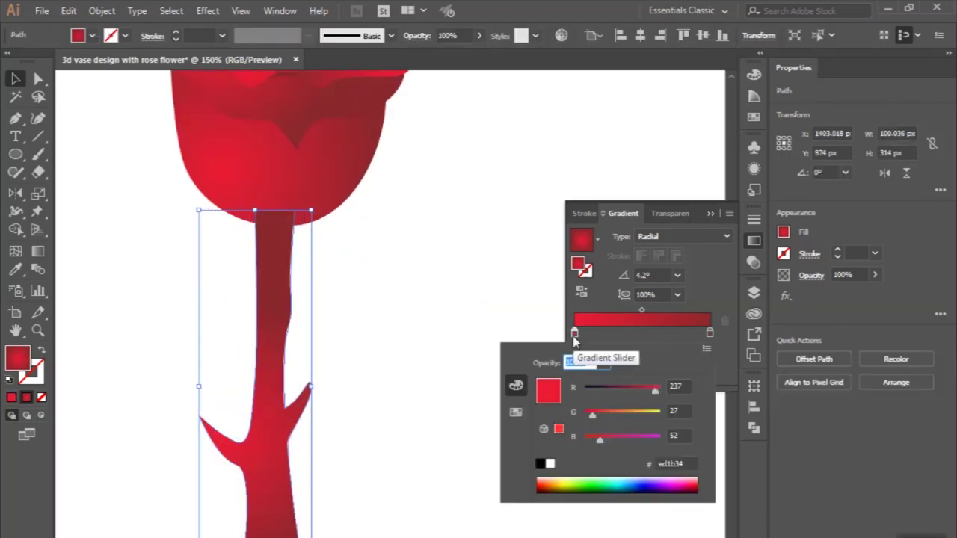
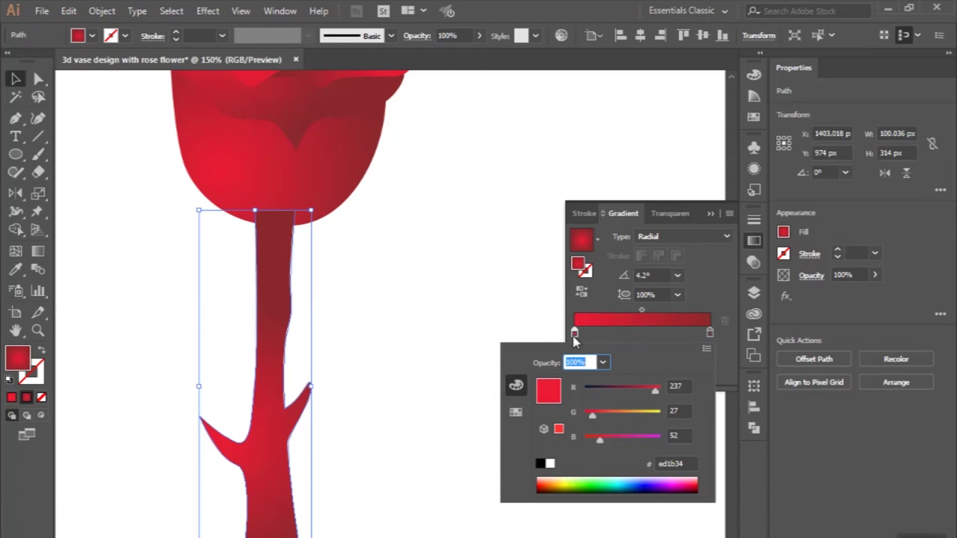
- Recolour both stops of the stem's gradient to green, hex 005… and 006837
click(672, 462)
text(00924)
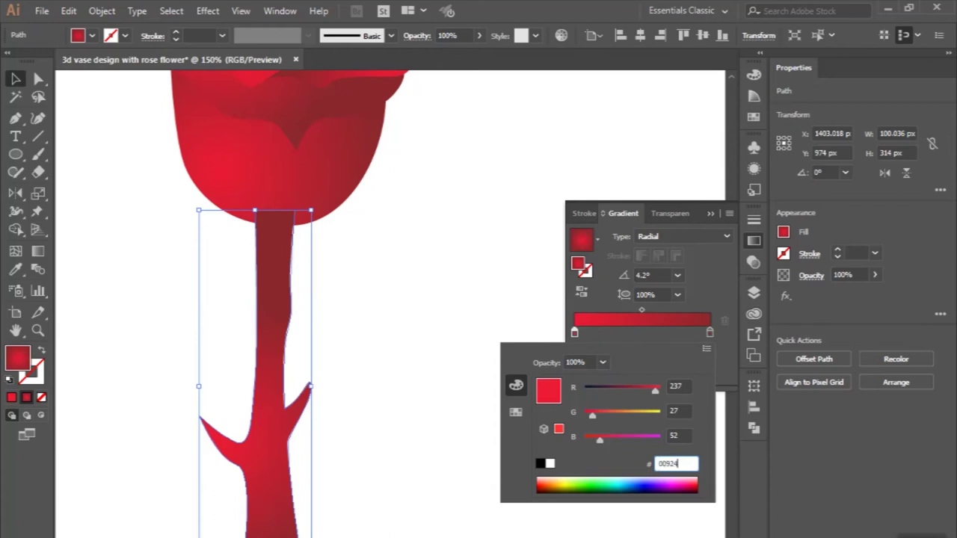
text(5)
key(Return)
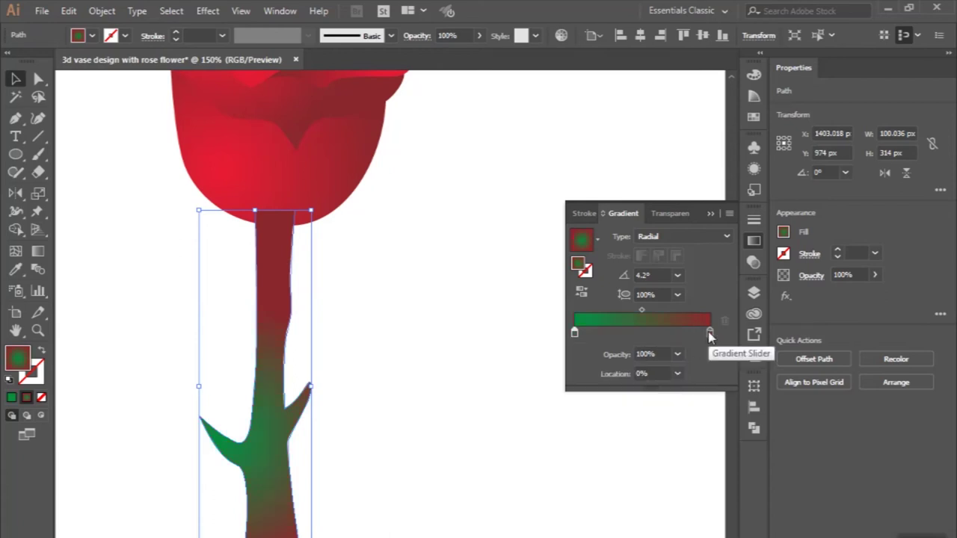
double_click(709, 332)
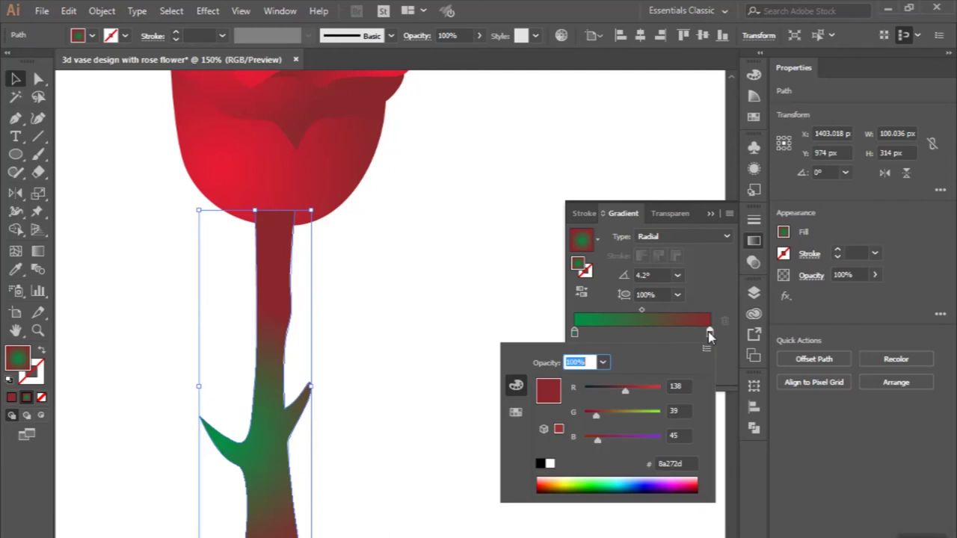
click(673, 463)
text(006837)
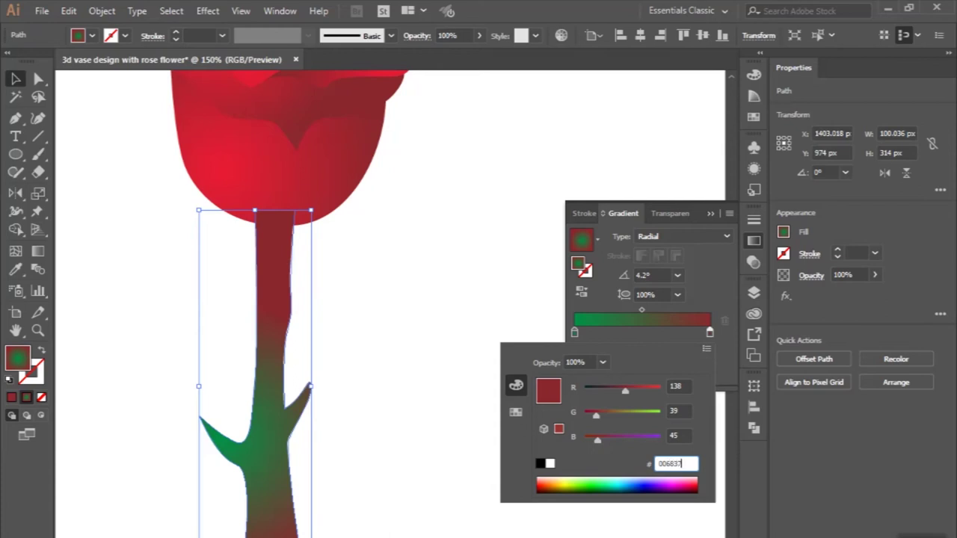
key(Return)
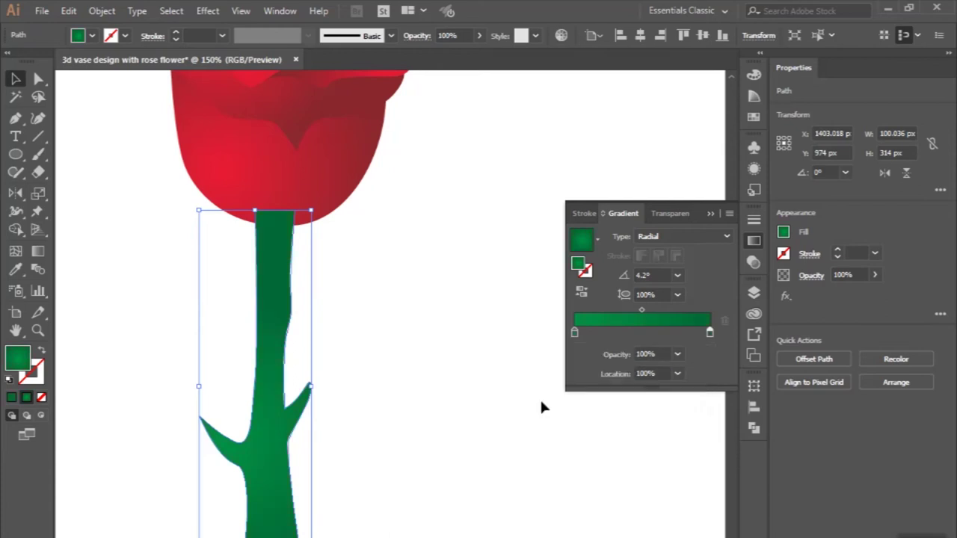
scroll(220, 281, down, 1)
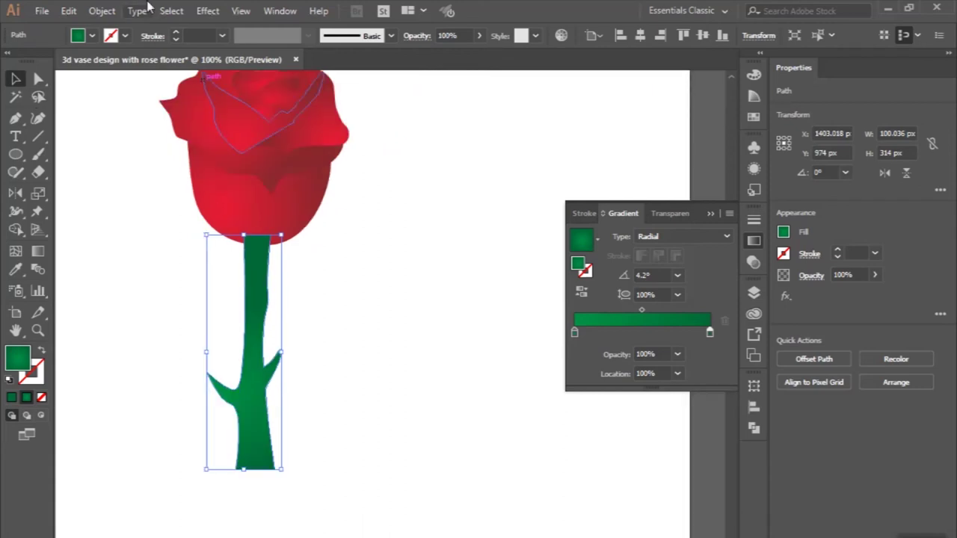
click(105, 11)
mouse_move(164, 28)
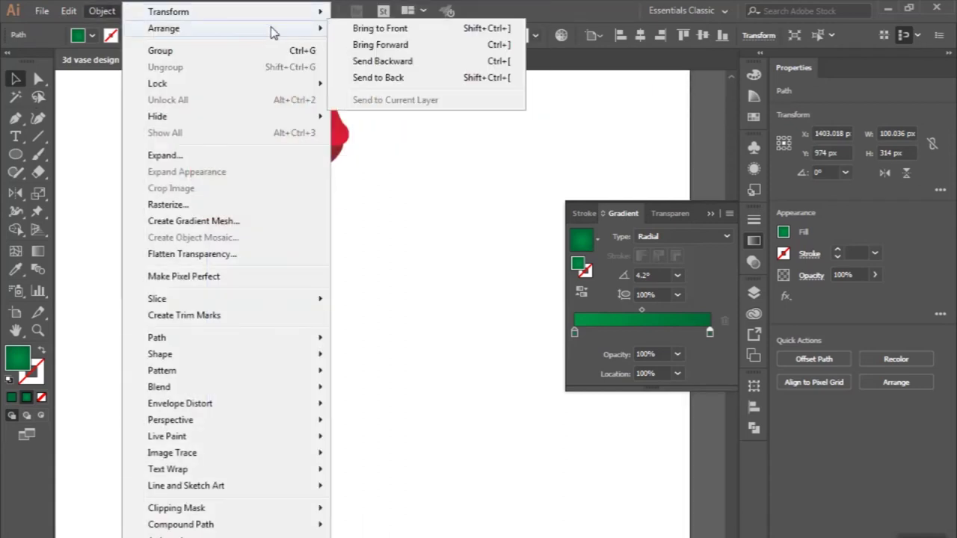
- Send the stem to the back so it sits behind the rose head
click(374, 79)
click(374, 231)
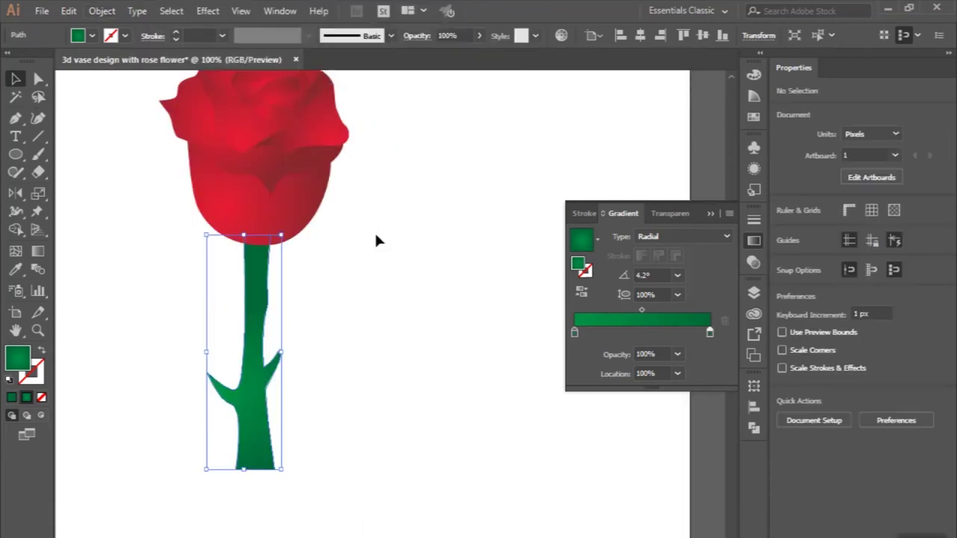
scroll(374, 230, down, 1)
scroll(327, 347, up, 2)
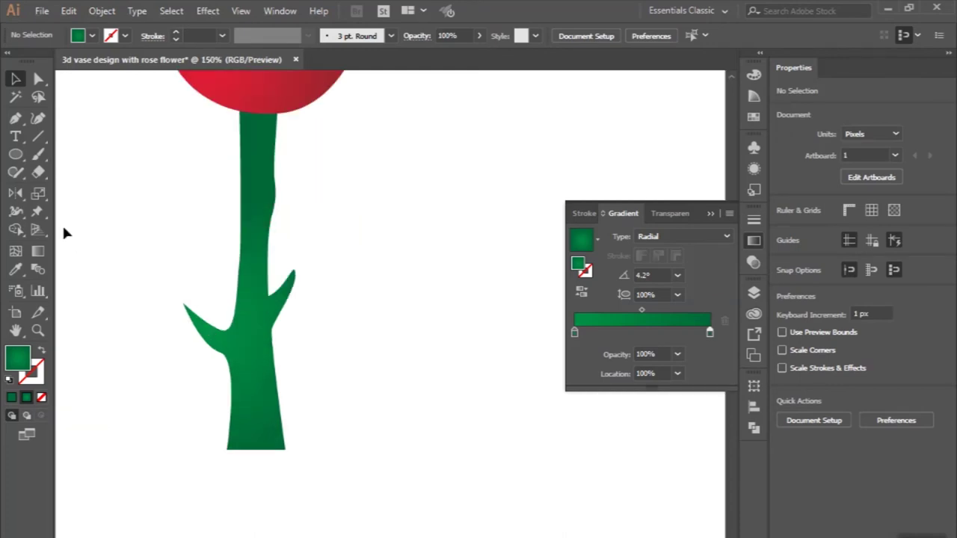
- With Direct Selection, pull the stem's bottom-right anchor 13 px left
click(41, 80)
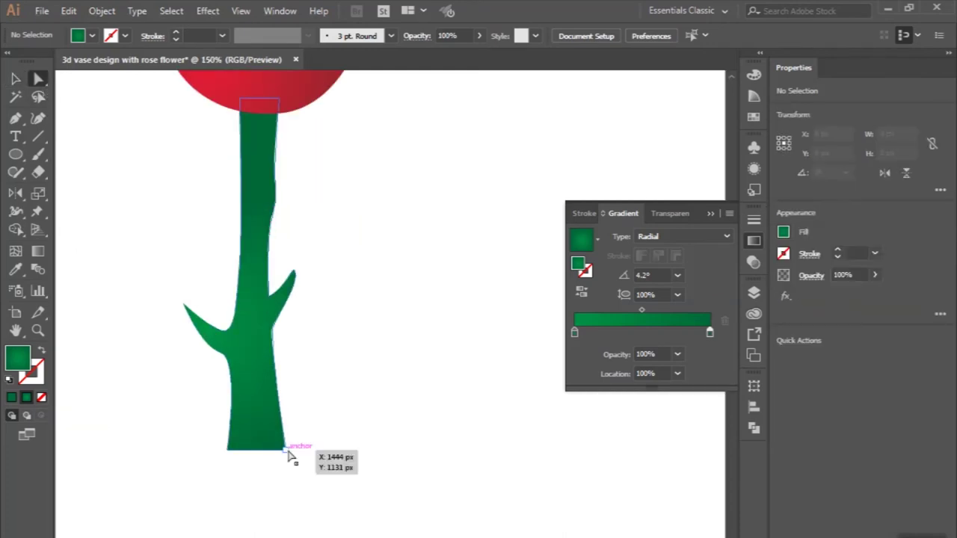
drag(288, 451, 271, 452)
click(324, 446)
key(ctrl+minus)
key(ctrl+minus)
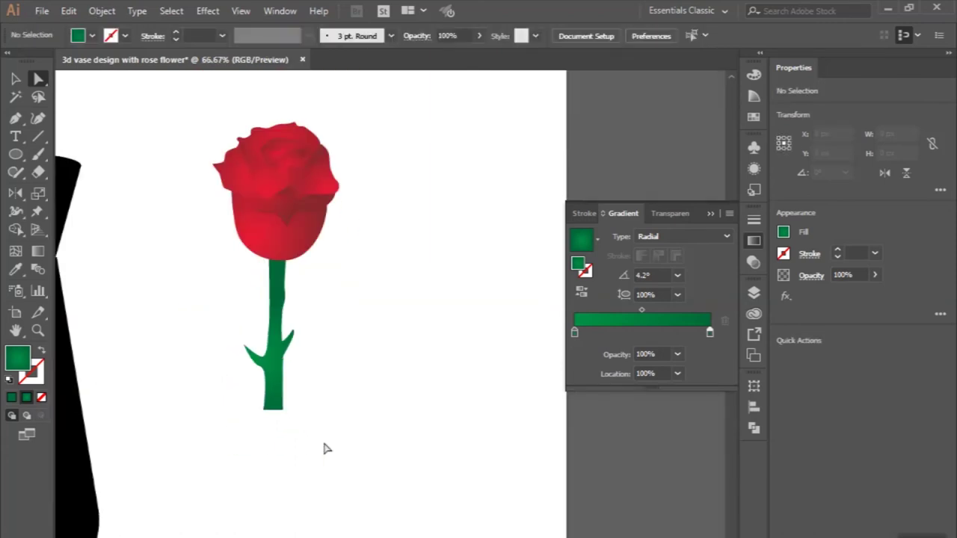
key(ctrl+plus)
key(ctrl+plus)
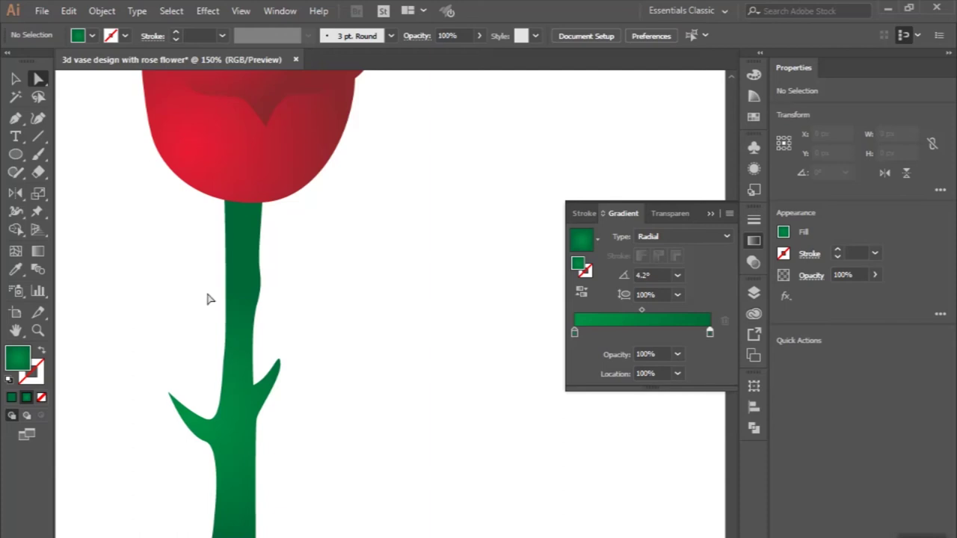
click(15, 78)
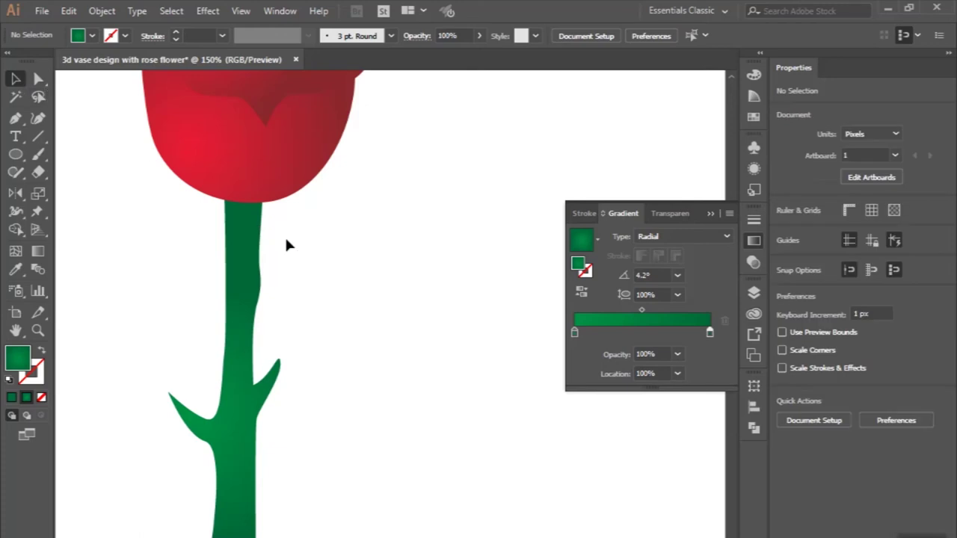
- Make the stem's gradient Linear at a 0° angle
click(247, 262)
click(682, 236)
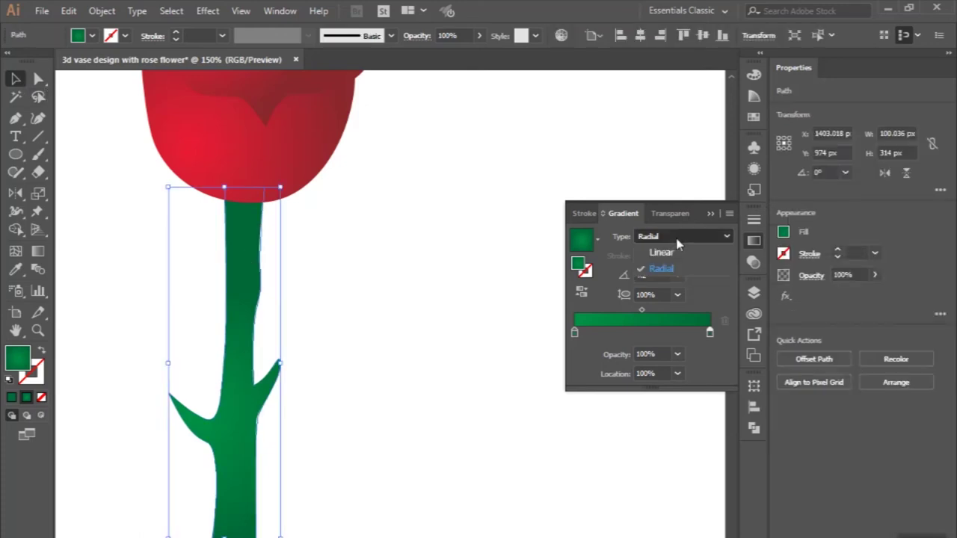
click(675, 253)
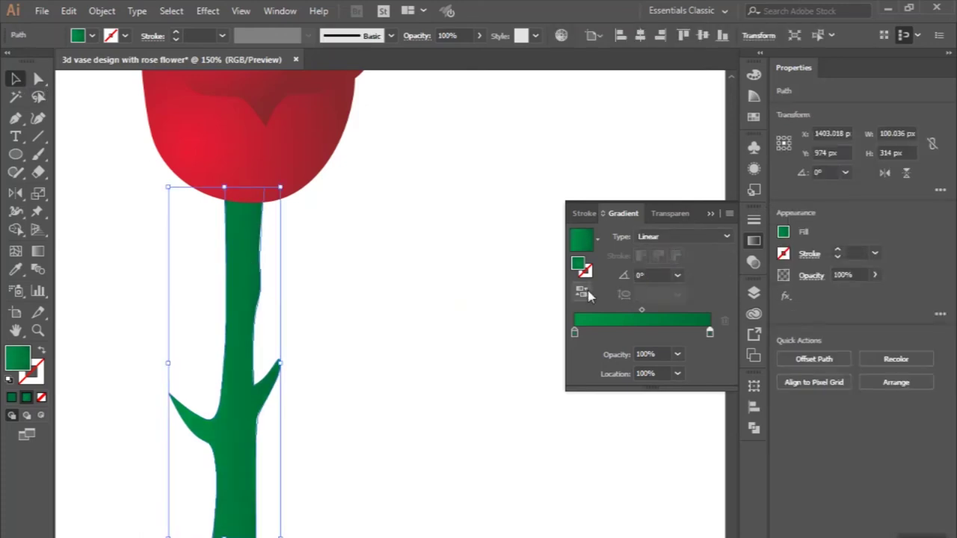
click(678, 275)
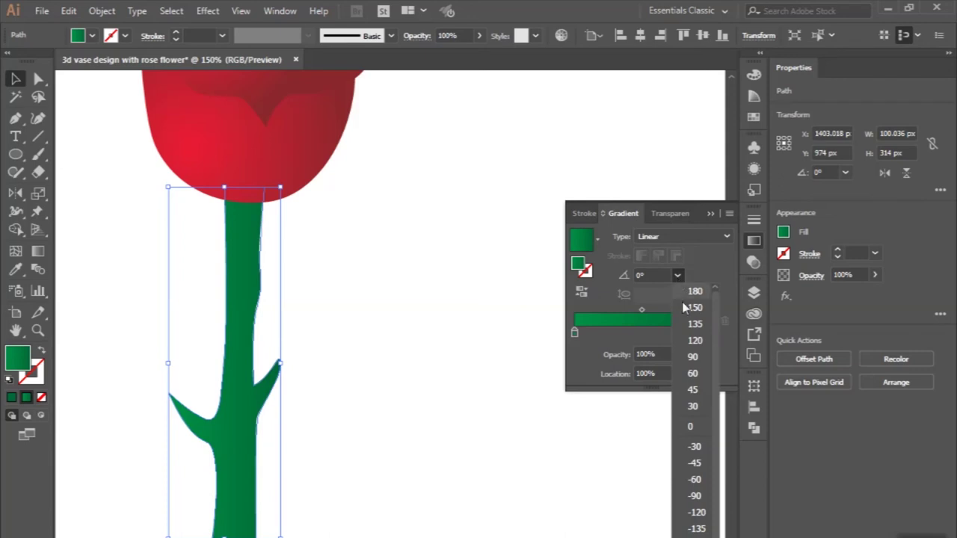
click(679, 357)
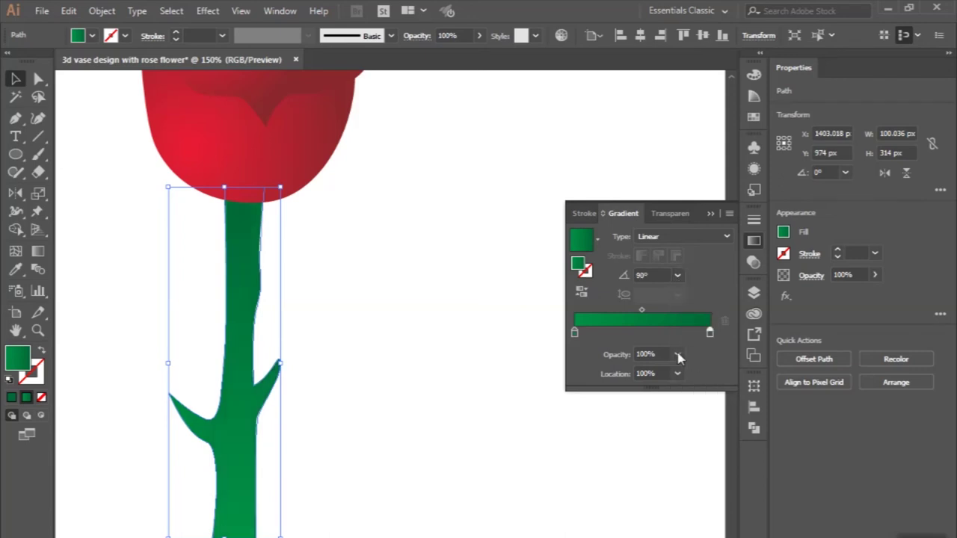
click(678, 275)
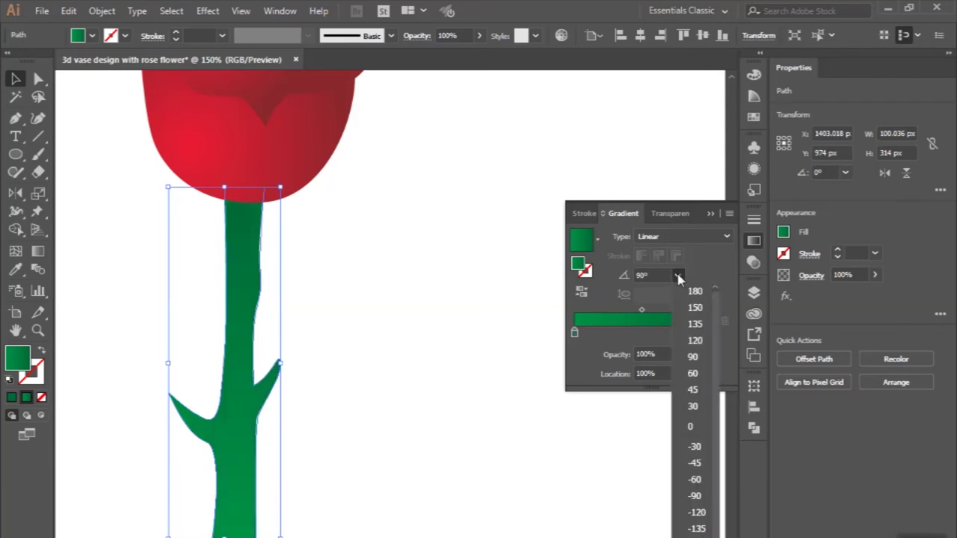
click(690, 427)
- Shorten the linear gradient's span across the stem with the Gradient tool
click(45, 256)
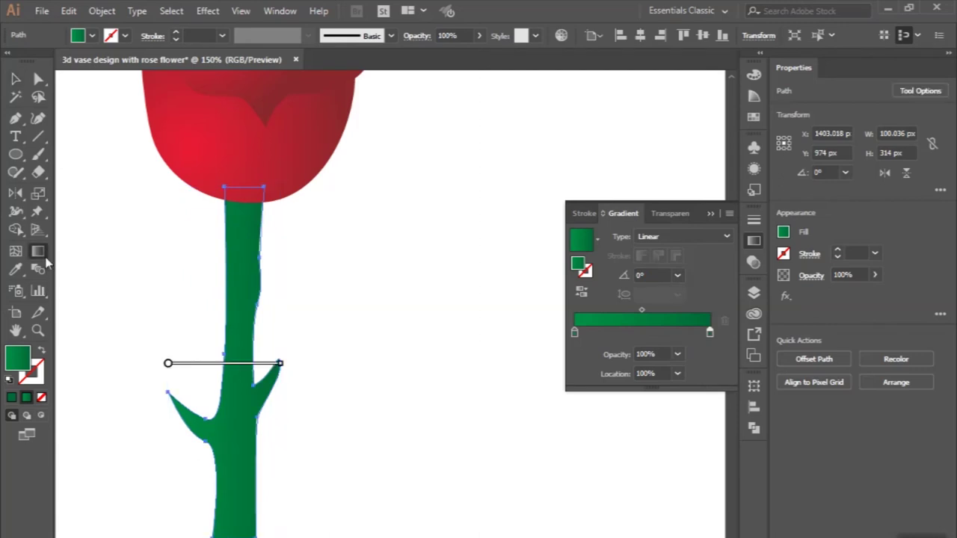
mouse_move(222, 365)
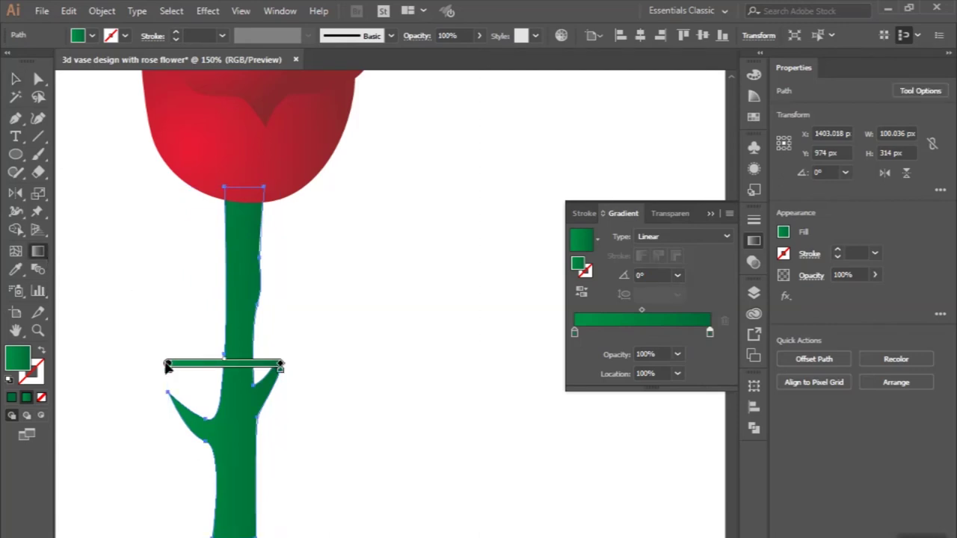
drag(281, 366, 207, 367)
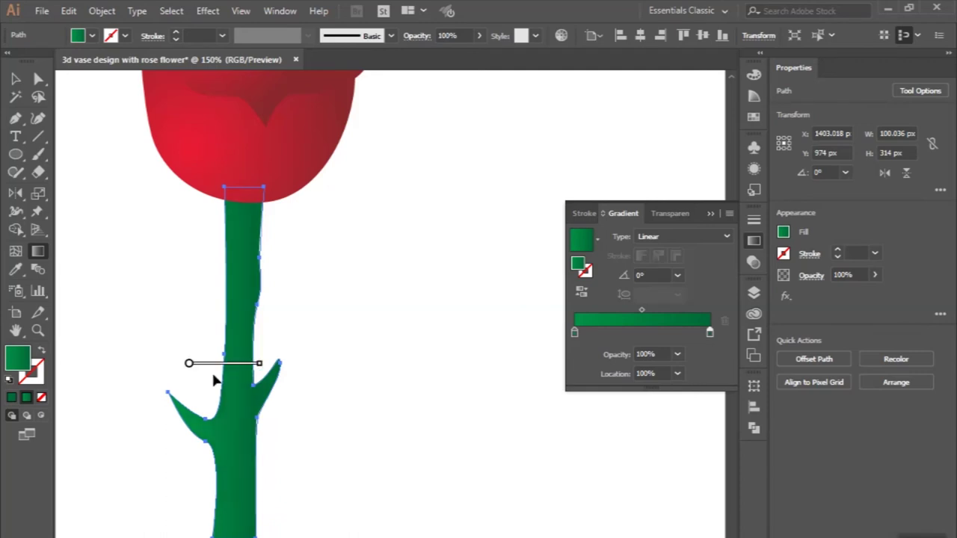
click(18, 80)
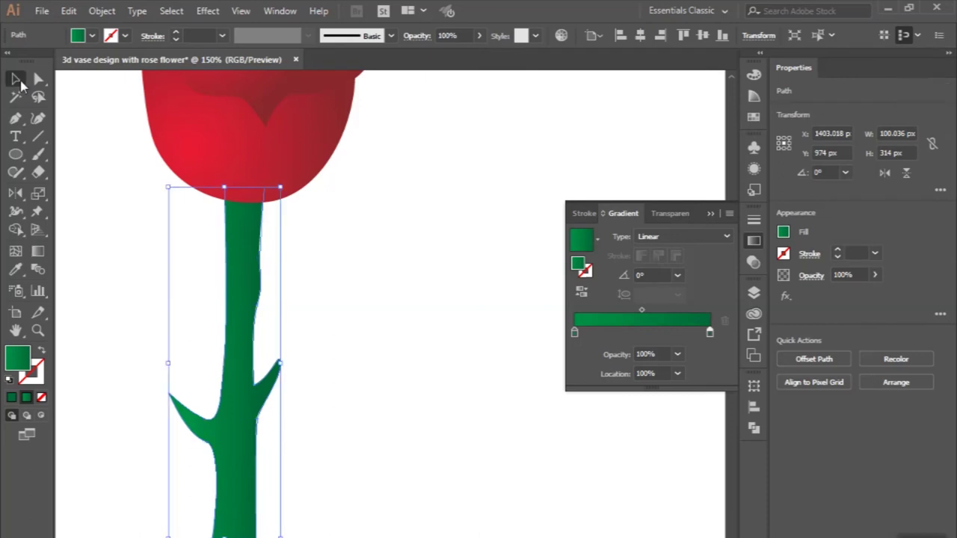
click(102, 192)
key(ctrl+minus)
key(ctrl+minus)
key(ctrl+plus)
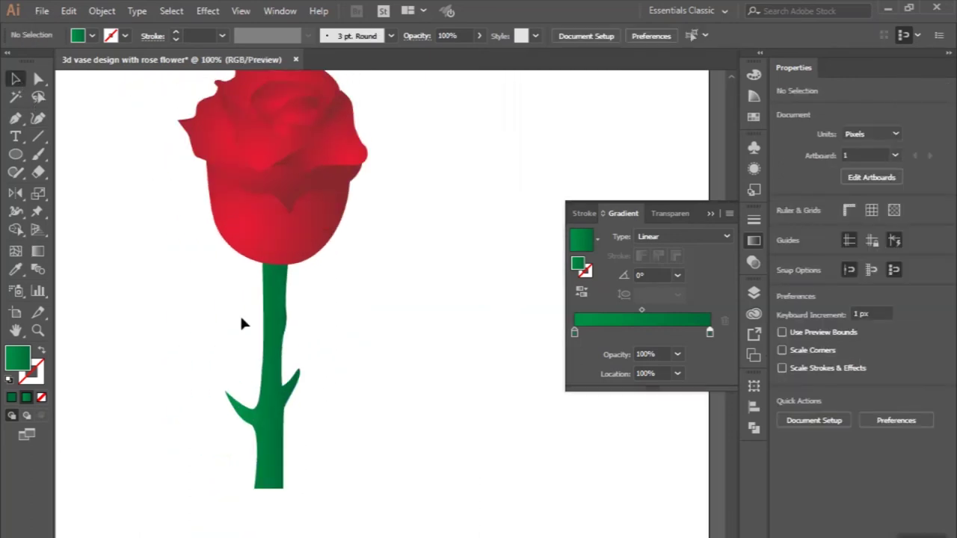
- Add a stop to the stem's gradient slider, drag it left, and delete an extra stop
scroll(325, 375, down, 1)
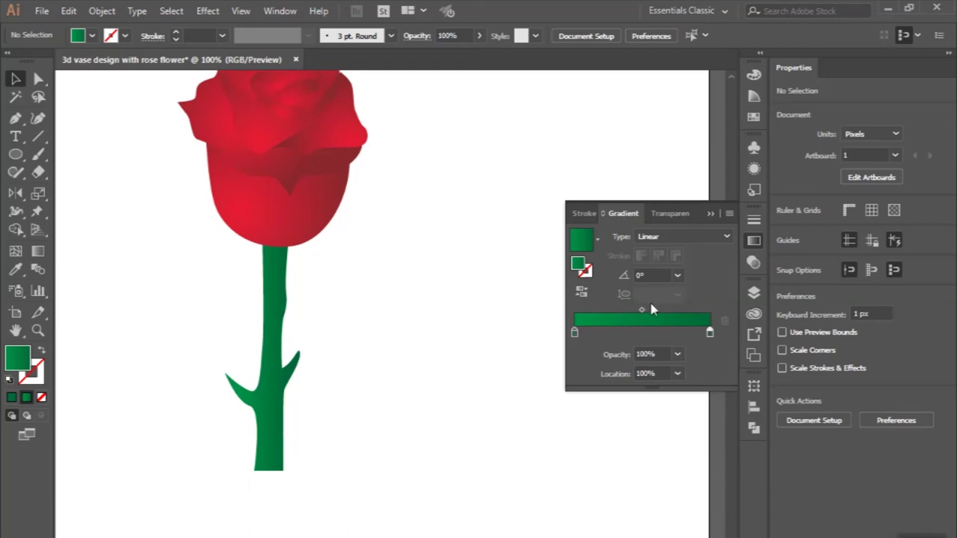
click(694, 335)
mouse_move(694, 335)
mouse_down()
mouse_move(632, 340)
mouse_move(677, 341)
mouse_up()
click(693, 334)
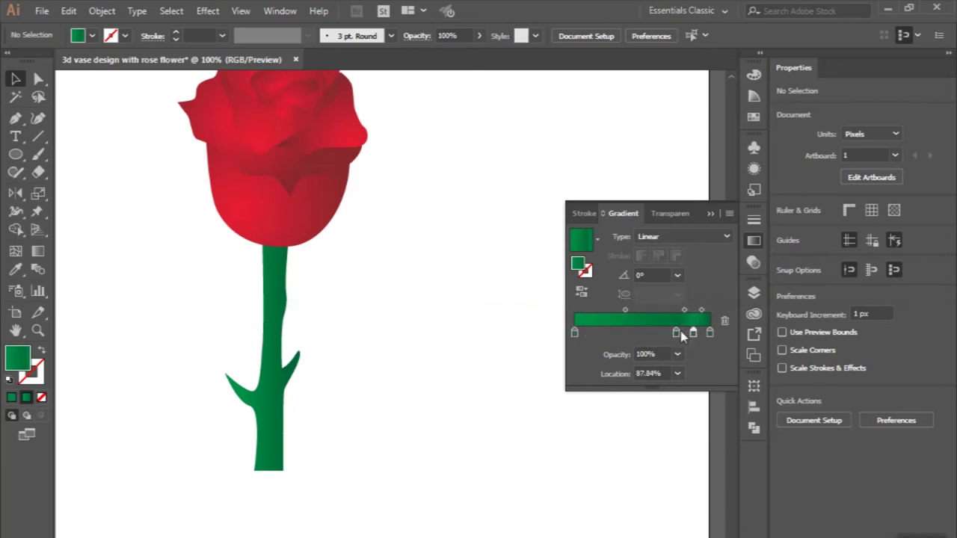
key(Delete)
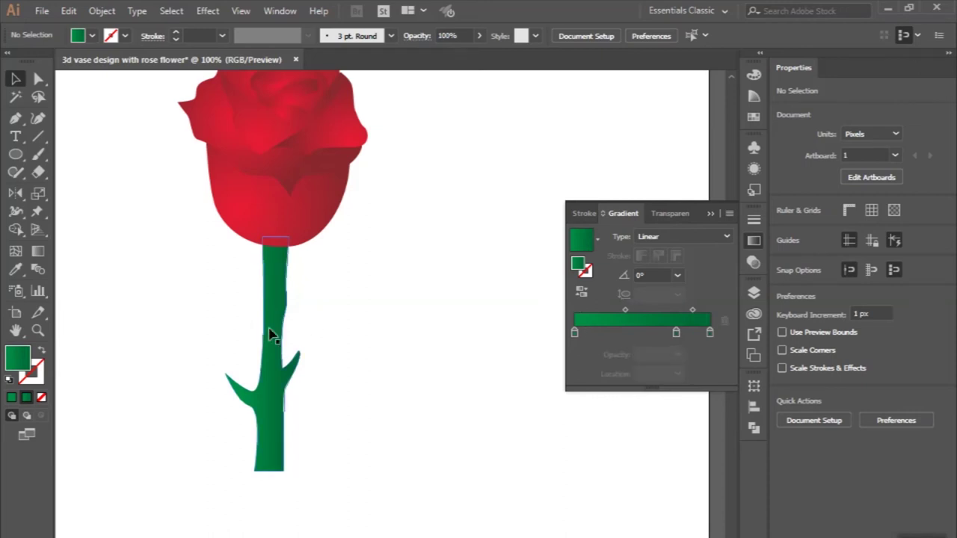
click(271, 334)
scroll(474, 332, up, 1)
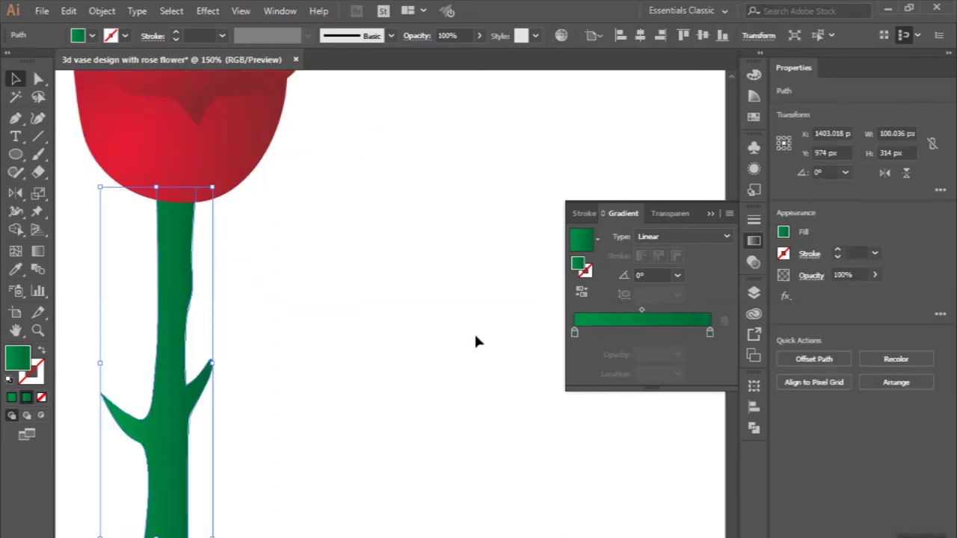
- Add two more stops to the stem gradient, moving one toward the middle
click(592, 333)
drag(671, 333, 693, 333)
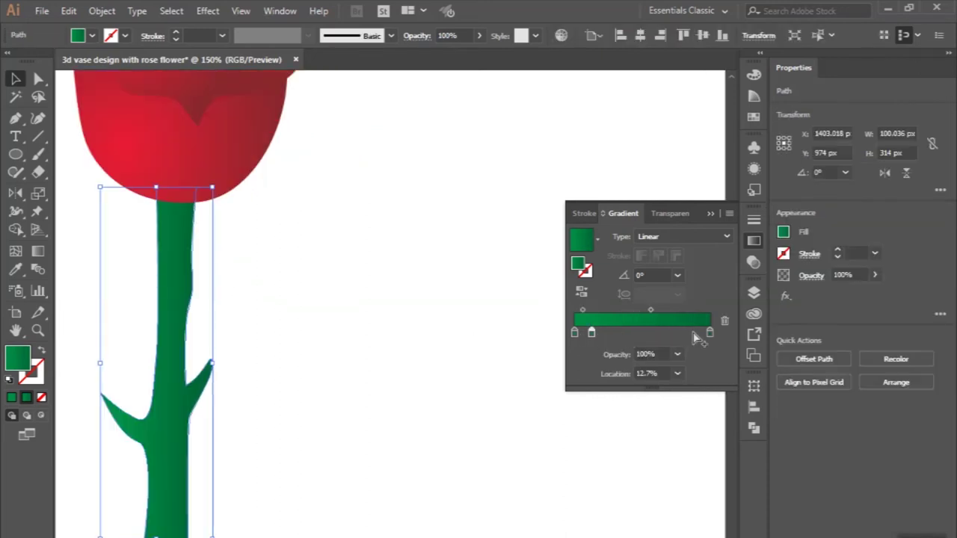
drag(688, 337, 603, 334)
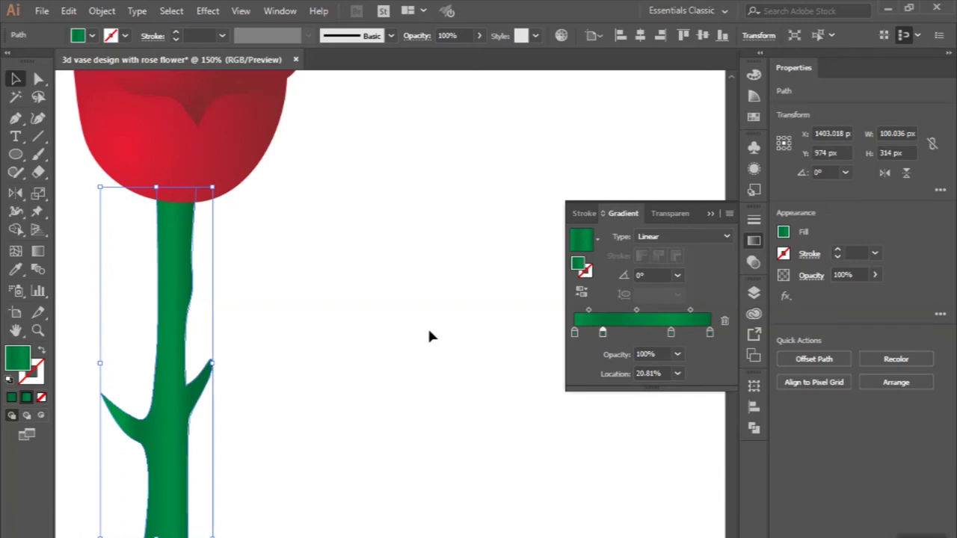
click(358, 365)
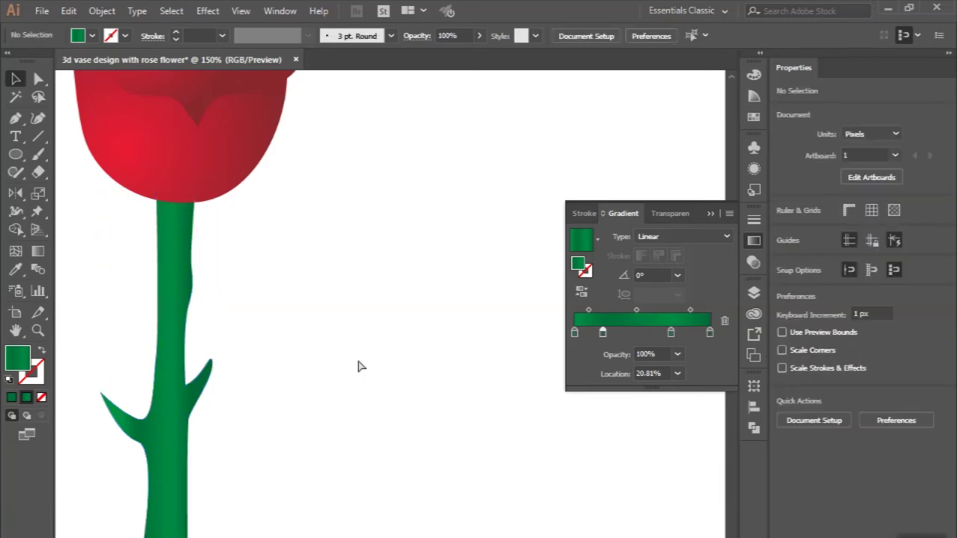
scroll(358, 366, left, 2)
scroll(358, 365, down, 1)
scroll(352, 419, down, 1)
scroll(350, 430, up, 1)
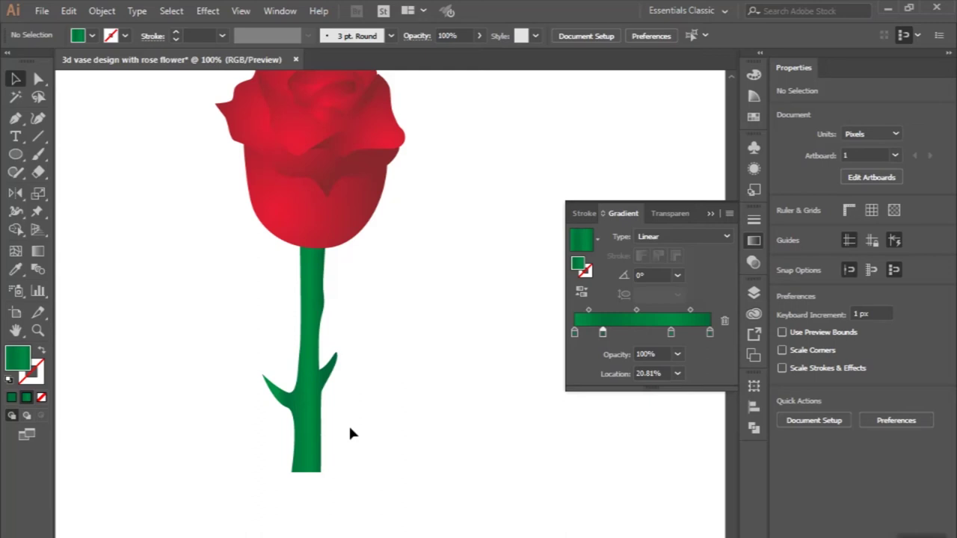
scroll(349, 434, up, 1)
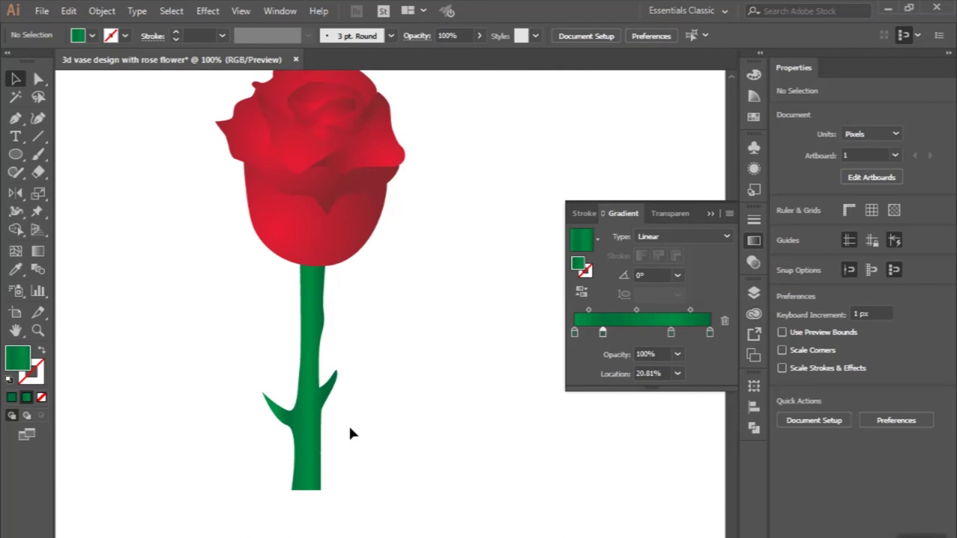
- Pen-draw a closed curved leaf from the stem's right edge to a pointed tip
click(15, 119)
click(321, 112)
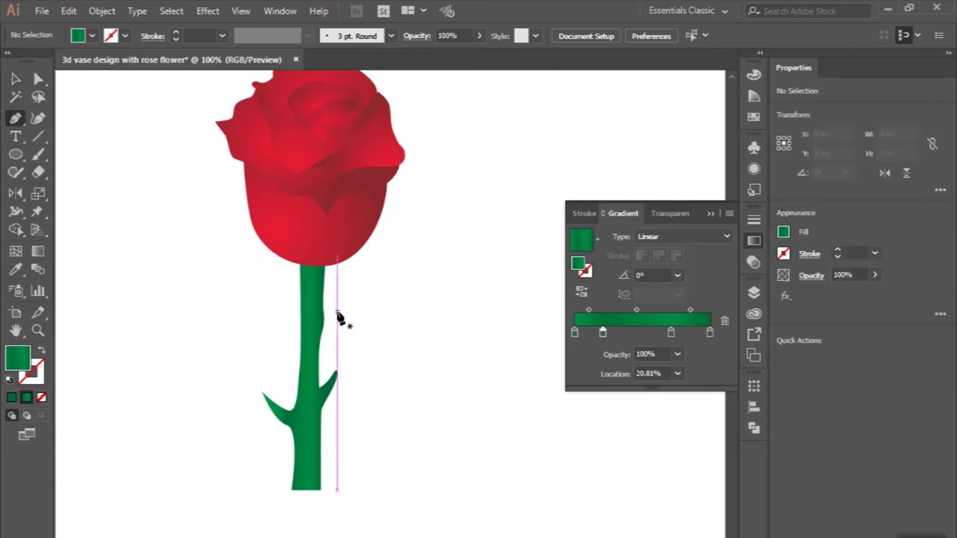
key(ctrl+plus)
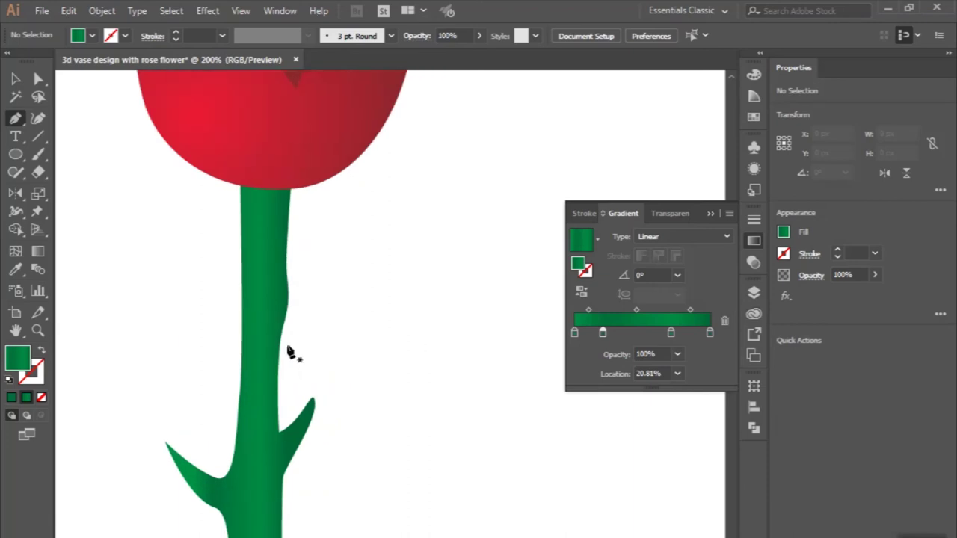
click(281, 356)
key(ctrl+minus)
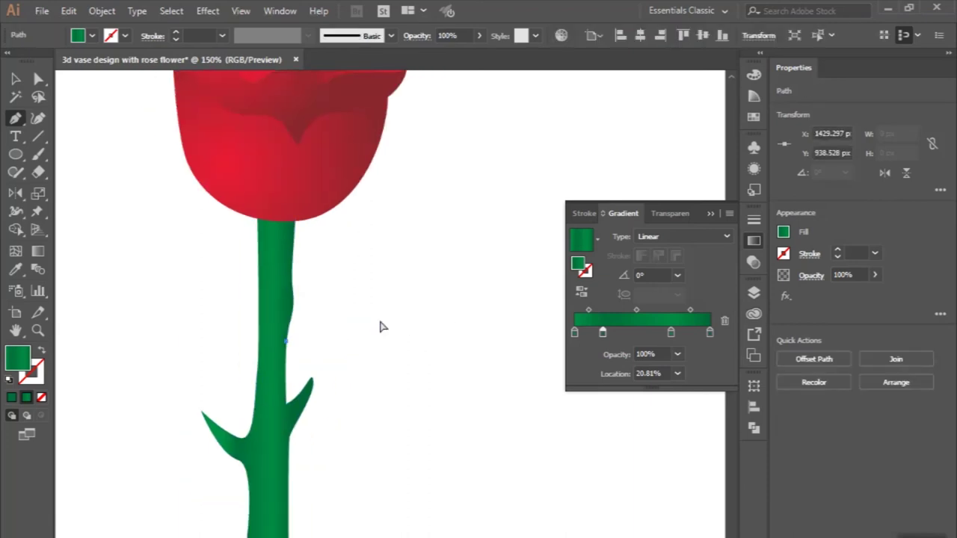
drag(371, 298, 424, 283)
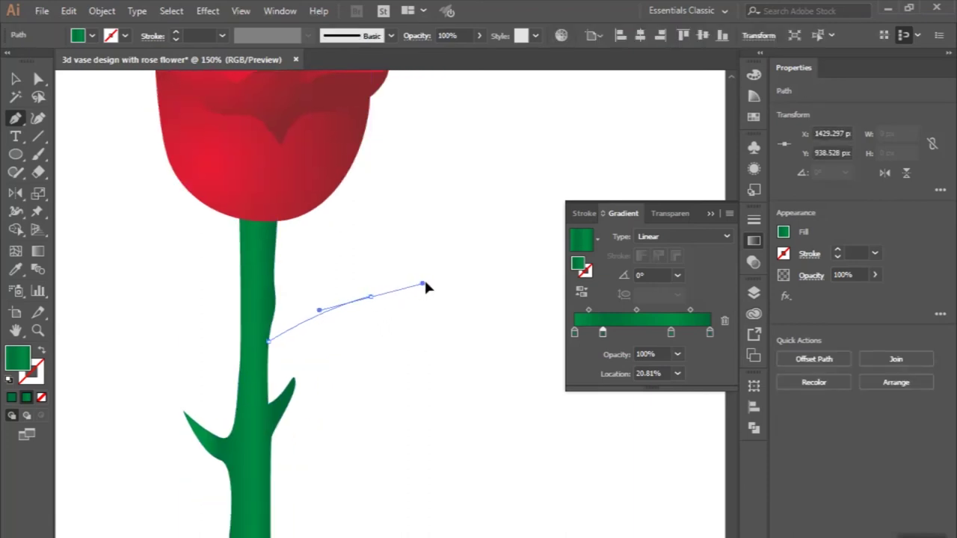
drag(505, 277, 537, 263)
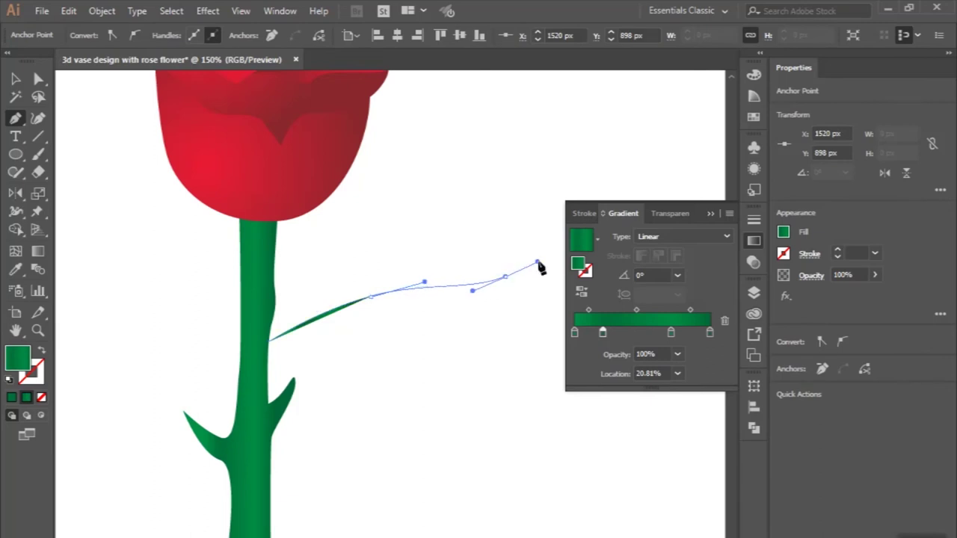
click(506, 278)
drag(423, 360, 358, 377)
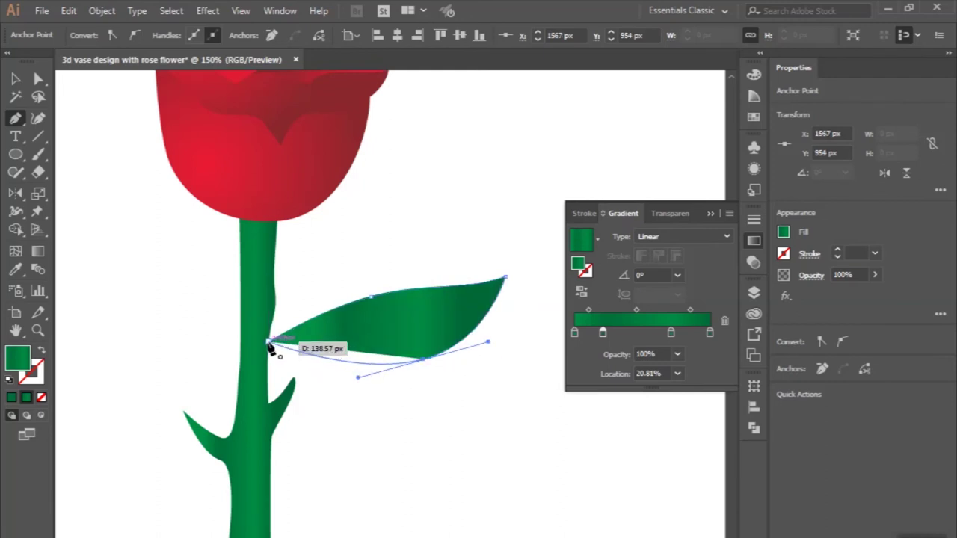
drag(270, 345, 267, 322)
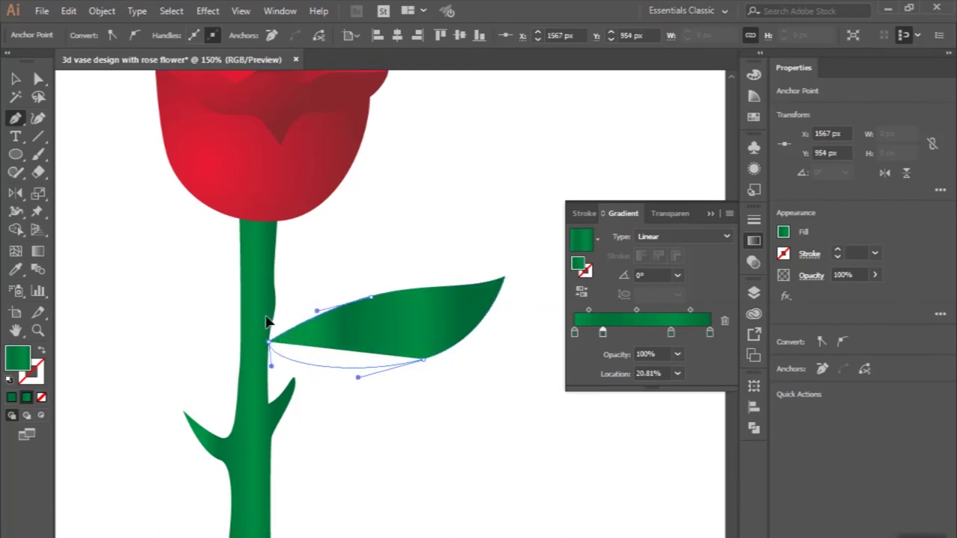
click(15, 78)
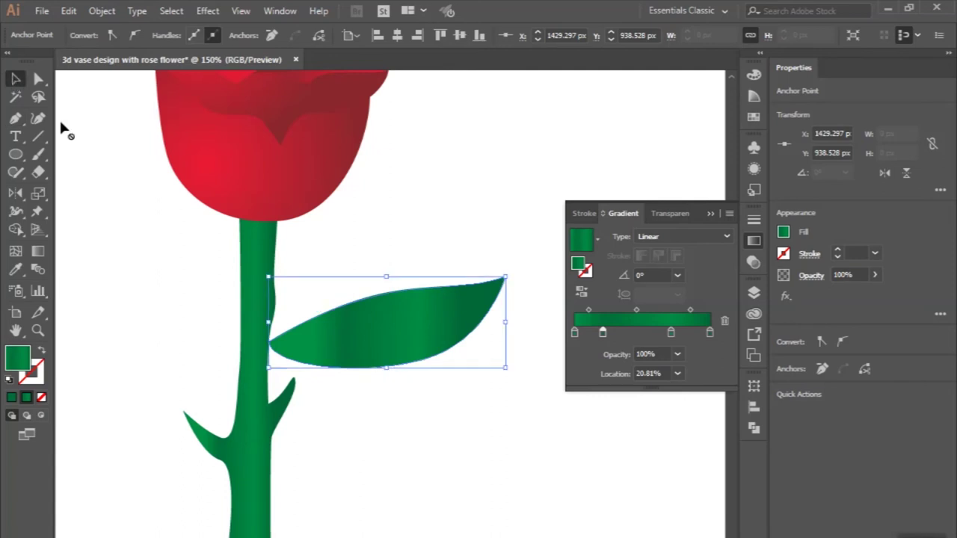
- Delete the leaf gradient's two middle stops, leaving only the two end stops
click(105, 170)
click(381, 321)
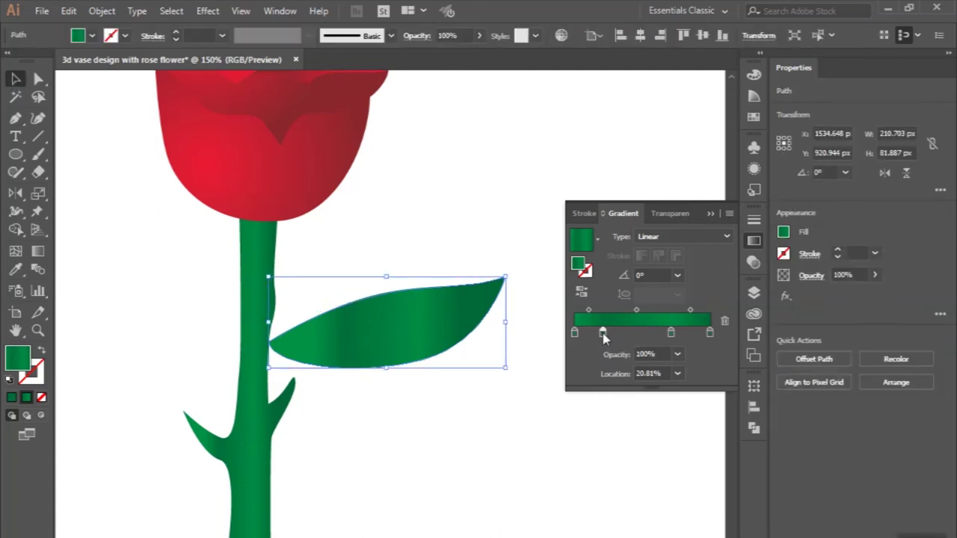
click(725, 320)
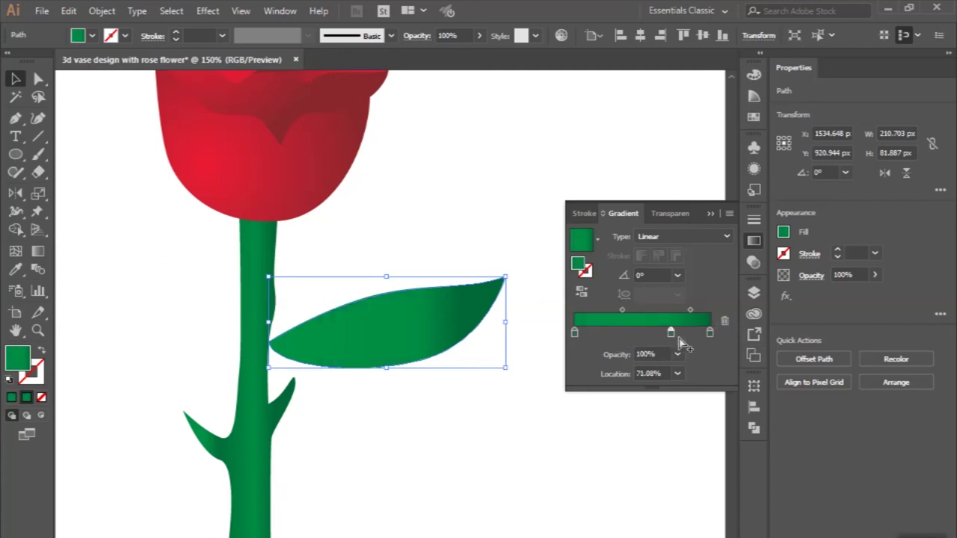
click(725, 321)
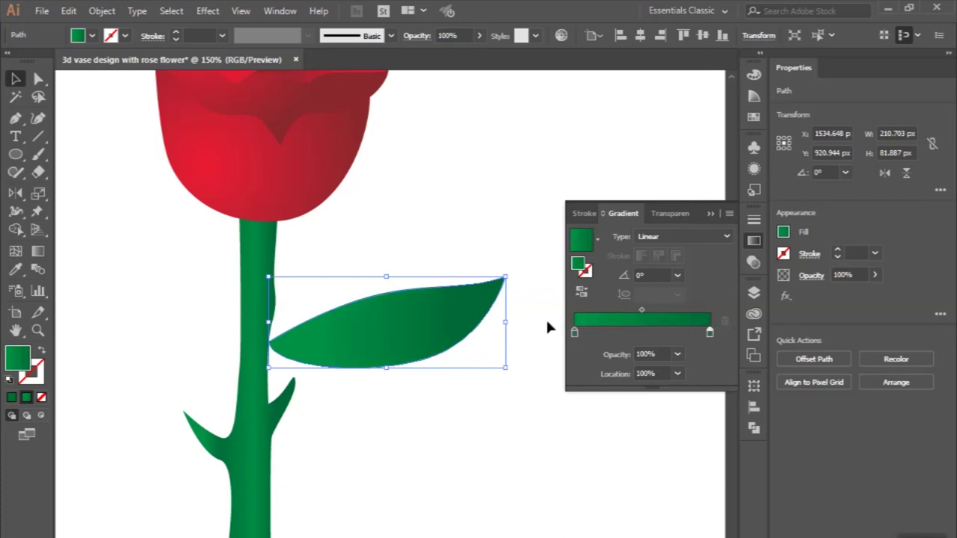
click(15, 117)
scroll(452, 296, up, 1)
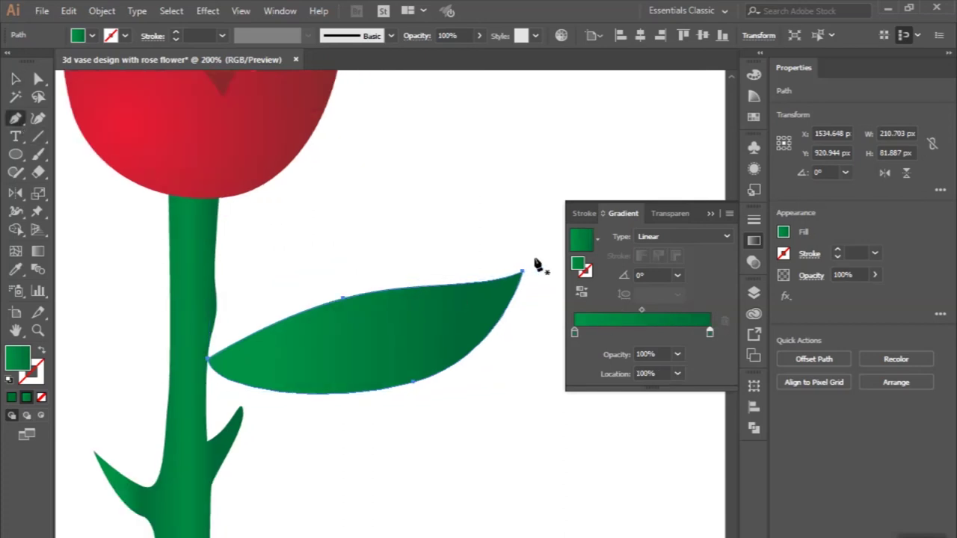
- Pen-draw a curved vein shape from the leaf tip down past the leaf base
mouse_move(534, 261)
mouse_down()
mouse_move(464, 321)
mouse_move(416, 329)
mouse_up()
drag(417, 327, 299, 366)
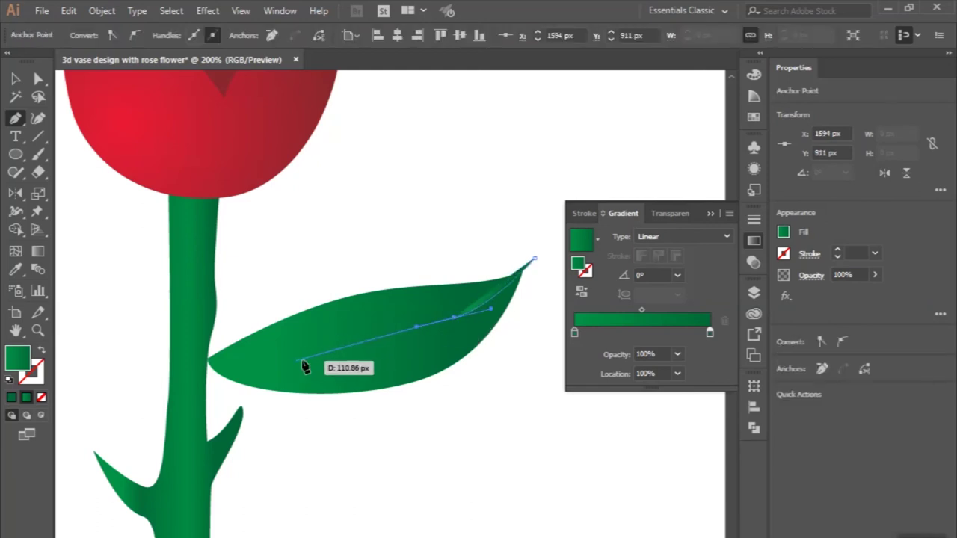
mouse_move(299, 367)
mouse_down()
mouse_move(240, 358)
mouse_move(200, 367)
mouse_move(177, 352)
mouse_up()
key(ctrl+z)
drag(296, 424, 426, 448)
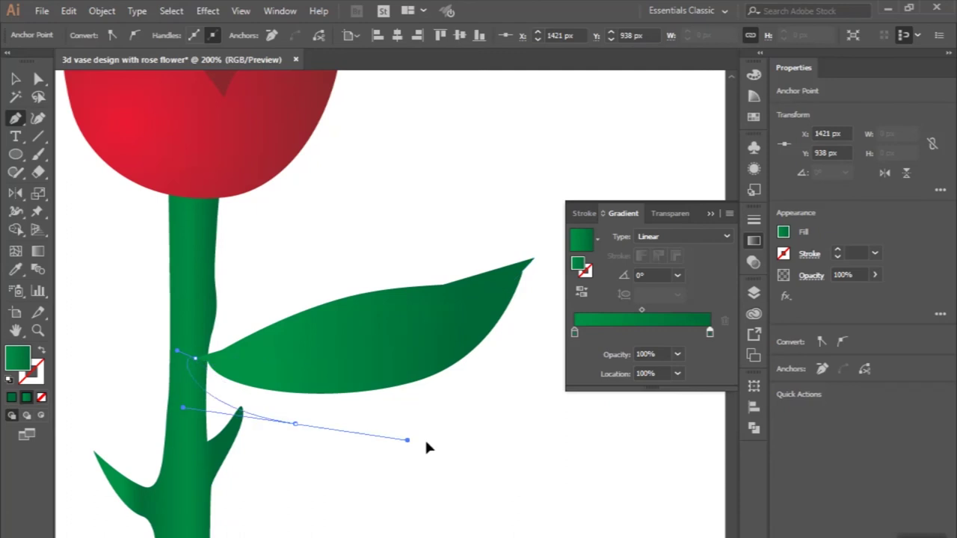
drag(522, 392, 541, 347)
drag(537, 263, 528, 265)
- Trim away the vein shape's part hanging below the leaf with the Shaper tool
click(16, 78)
click(314, 317)
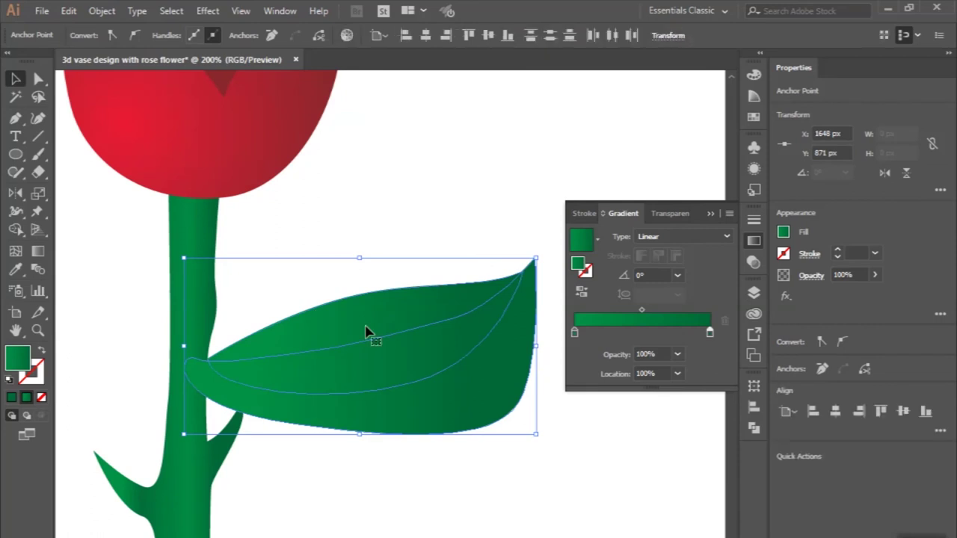
click(15, 229)
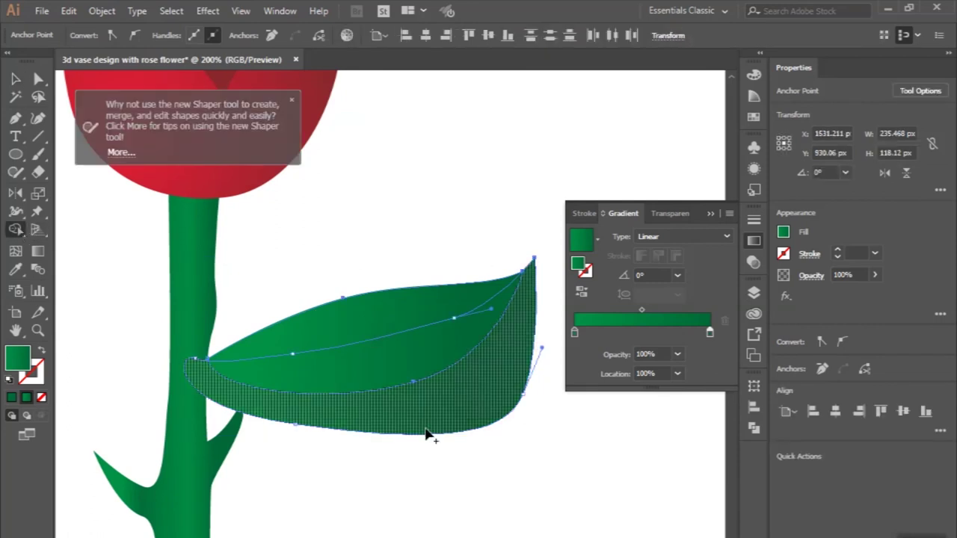
drag(454, 460, 452, 463)
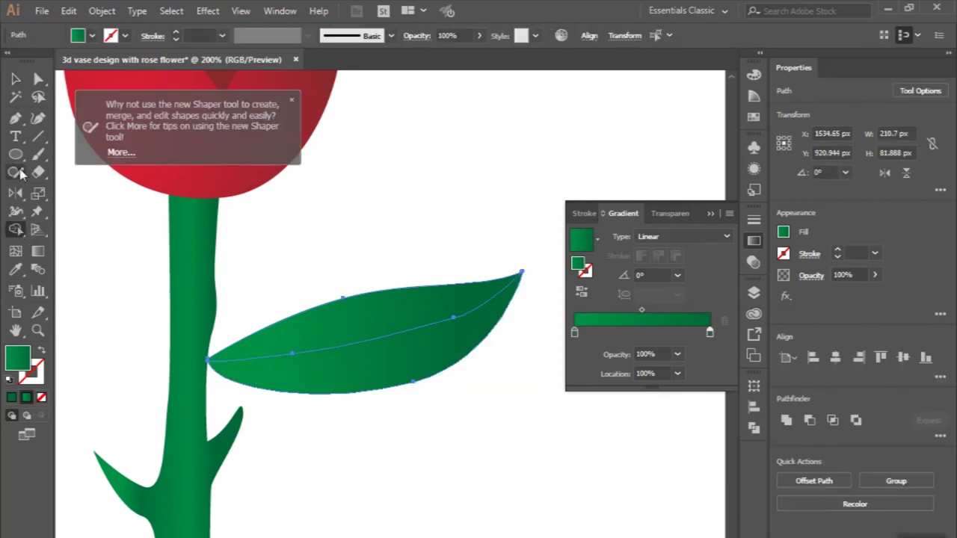
click(15, 80)
- Reverse the gradient on the leaf's lower half
click(316, 331)
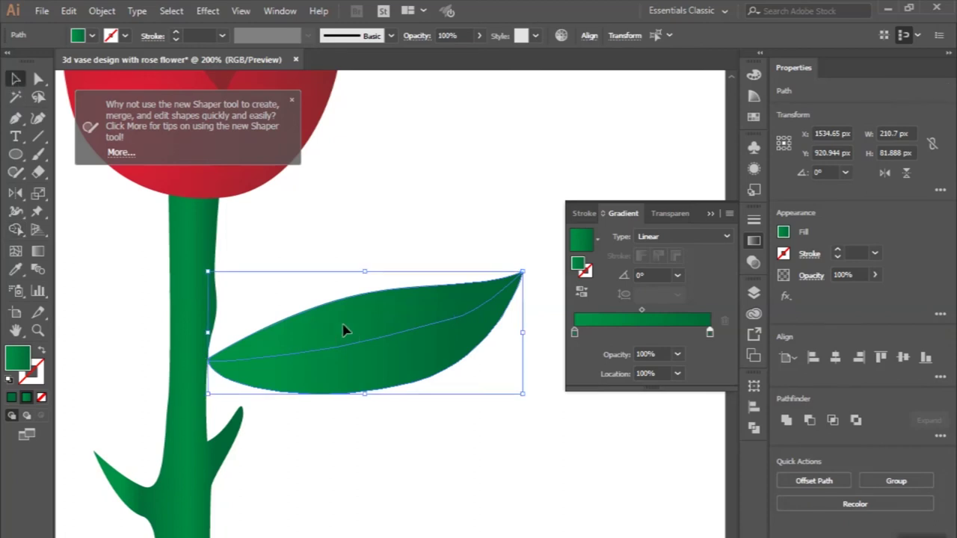
click(584, 299)
click(383, 215)
key(ctrl+1)
scroll(383, 216, up, 2)
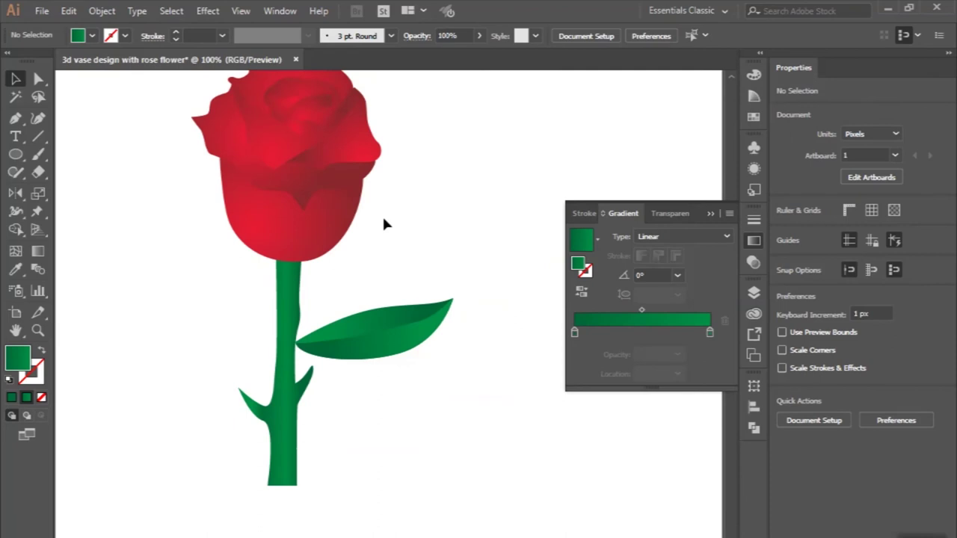
scroll(382, 215, down, 1)
scroll(376, 275, up, 1)
scroll(375, 275, up, 1)
scroll(383, 292, down, 1)
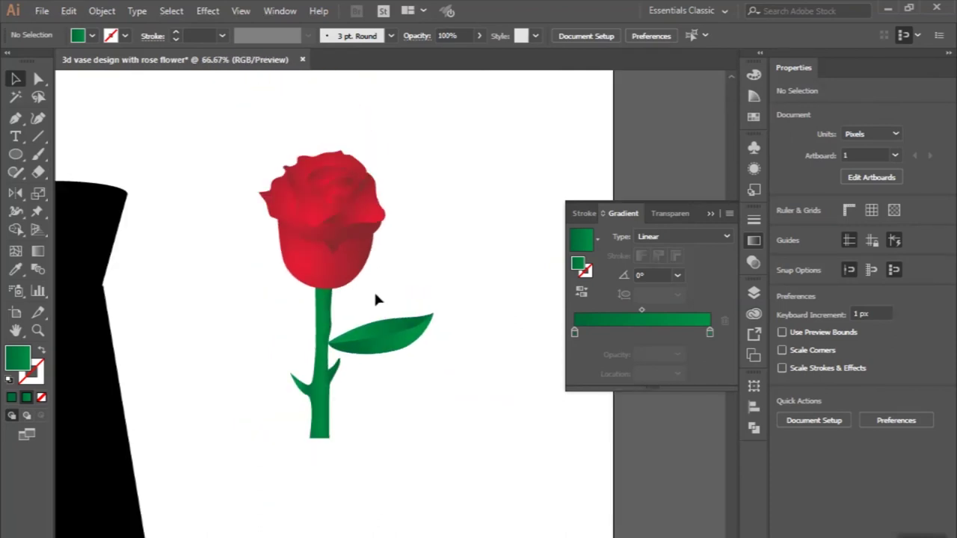
click(395, 331)
scroll(406, 350, up, 1)
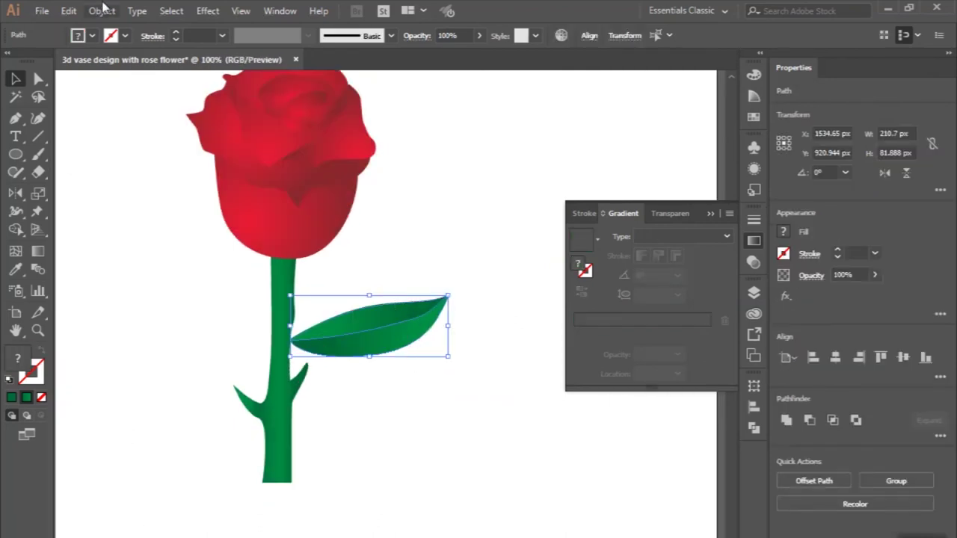
- Make a vertically mirrored copy of the leaf and place it left of the stem
click(101, 10)
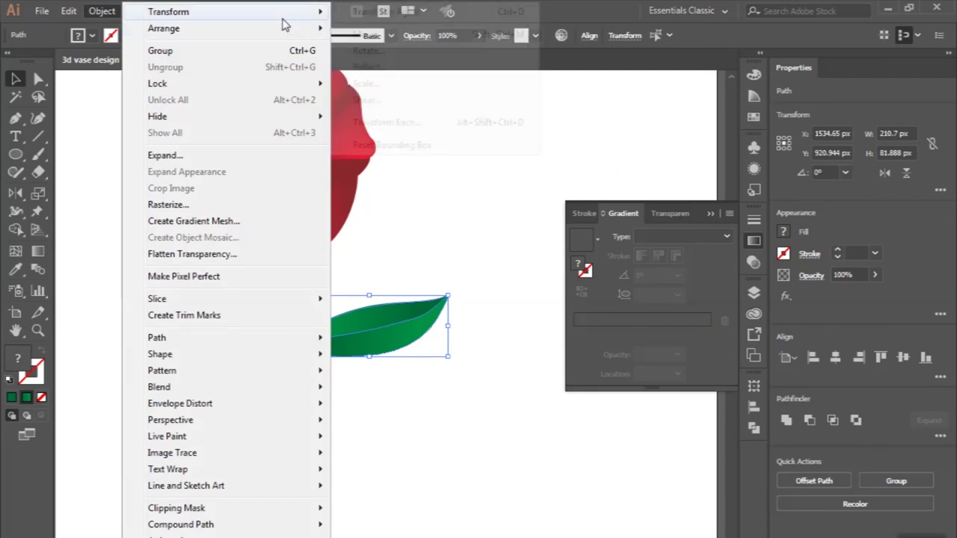
click(374, 67)
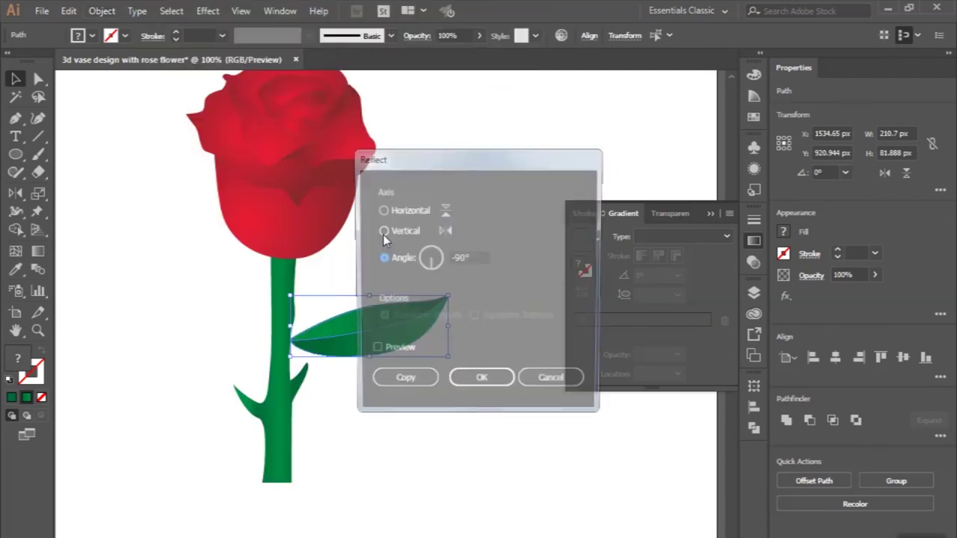
click(394, 233)
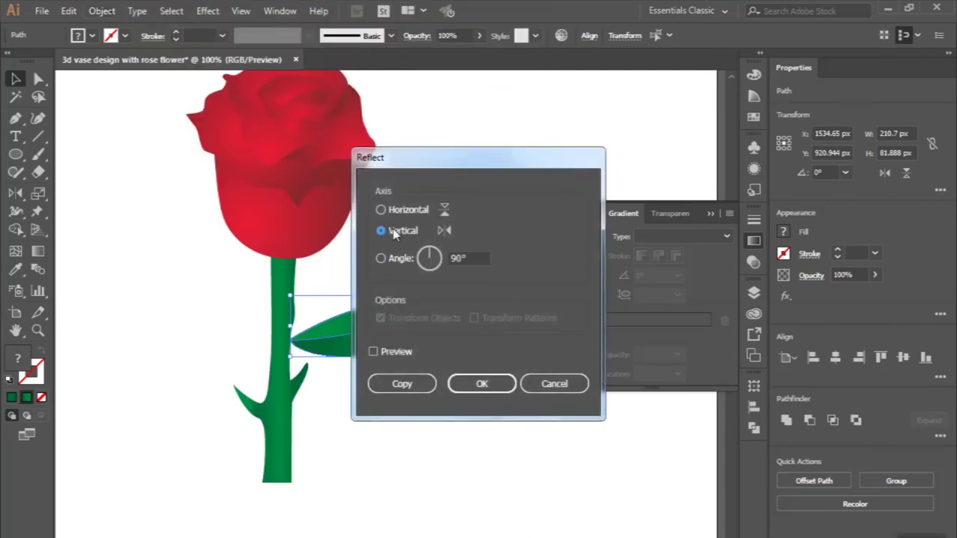
click(402, 384)
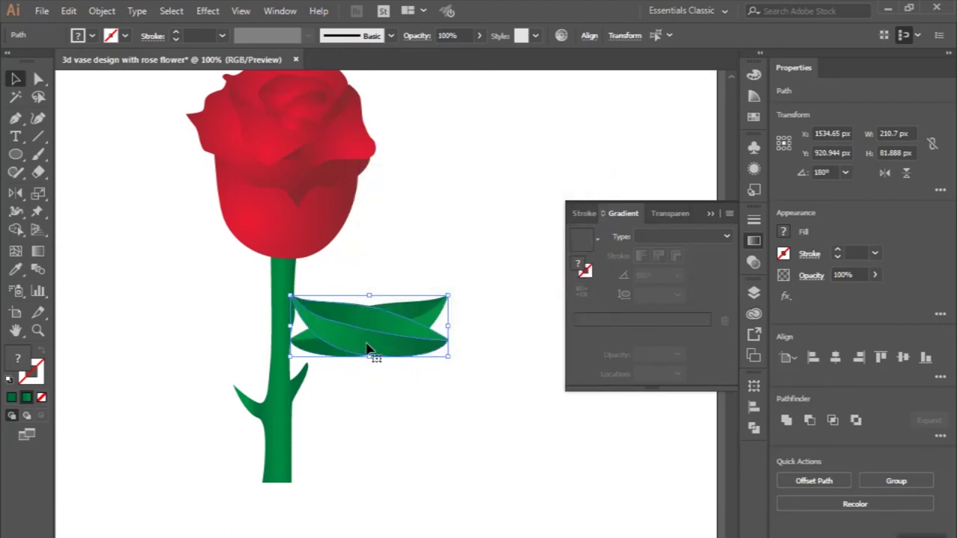
mouse_move(359, 323)
mouse_down()
mouse_move(188, 323)
mouse_move(180, 350)
mouse_up()
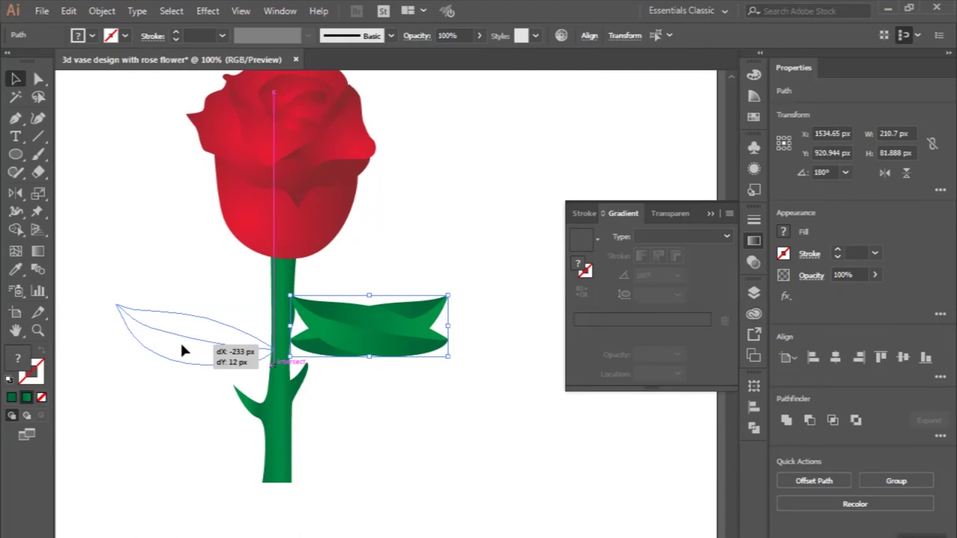
drag(182, 355, 184, 355)
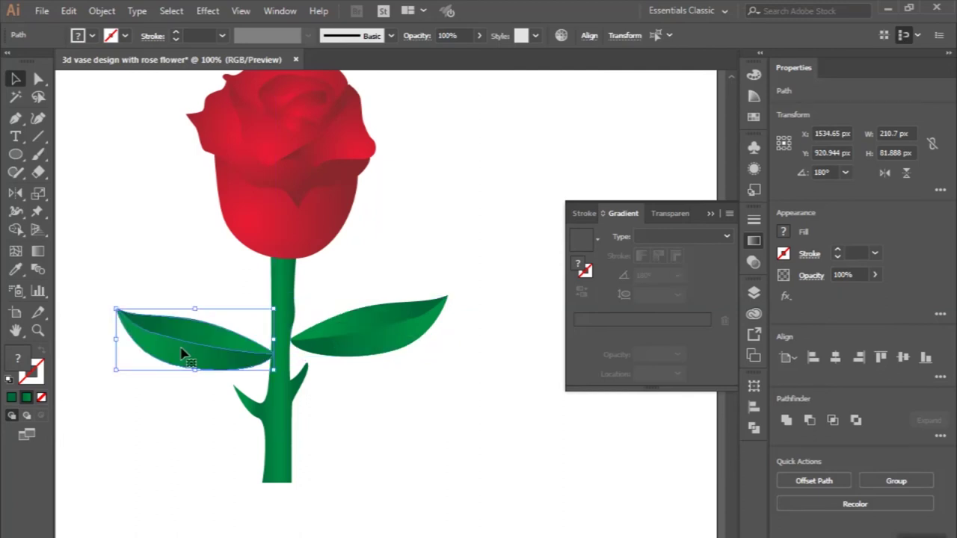
click(157, 282)
key(ctrl+minus)
key(ctrl+minus)
key(ctrl+plus)
- Tilt the left leaf slightly upward and nudge it into place
click(217, 323)
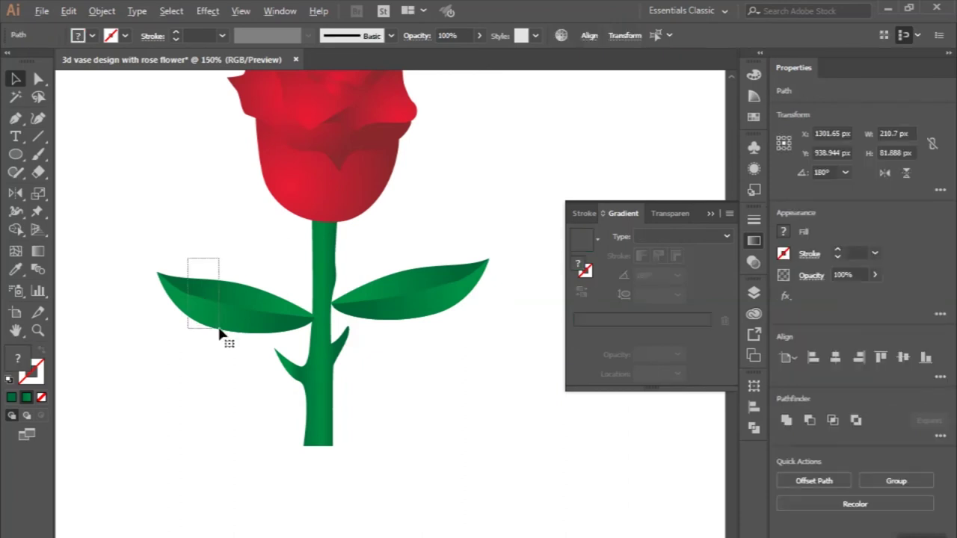
key(ctrl+plus)
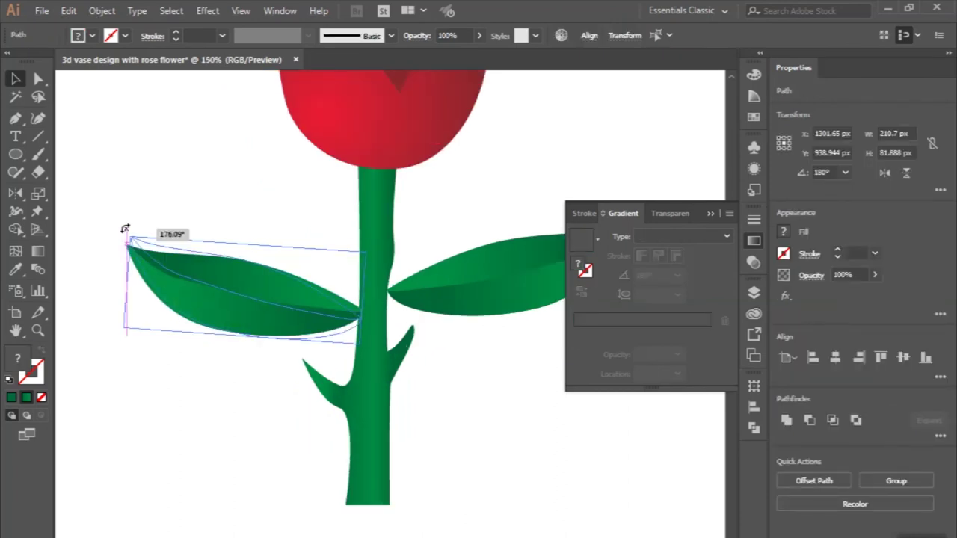
drag(124, 239, 132, 223)
drag(187, 299, 188, 298)
click(213, 219)
key(ctrl+minus)
key(ctrl+minus)
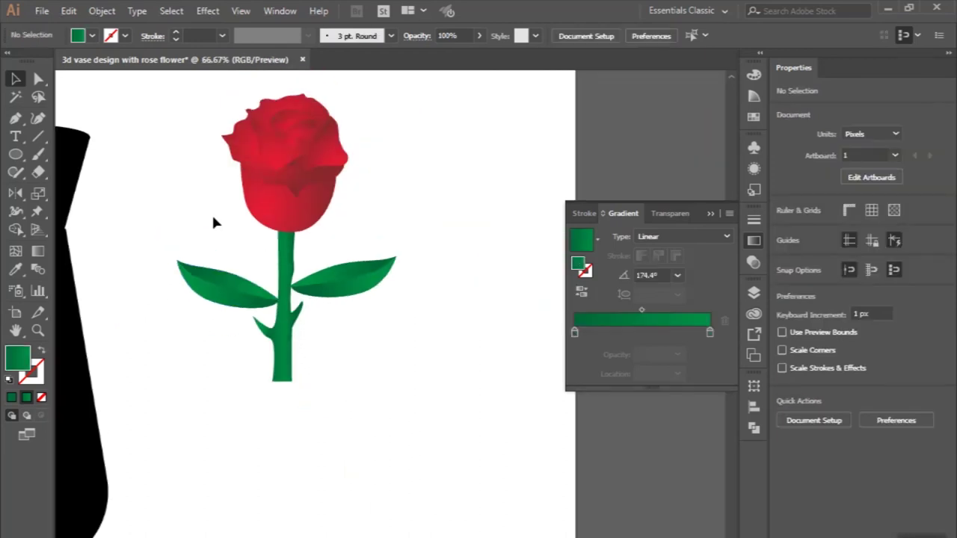
key(ctrl+minus)
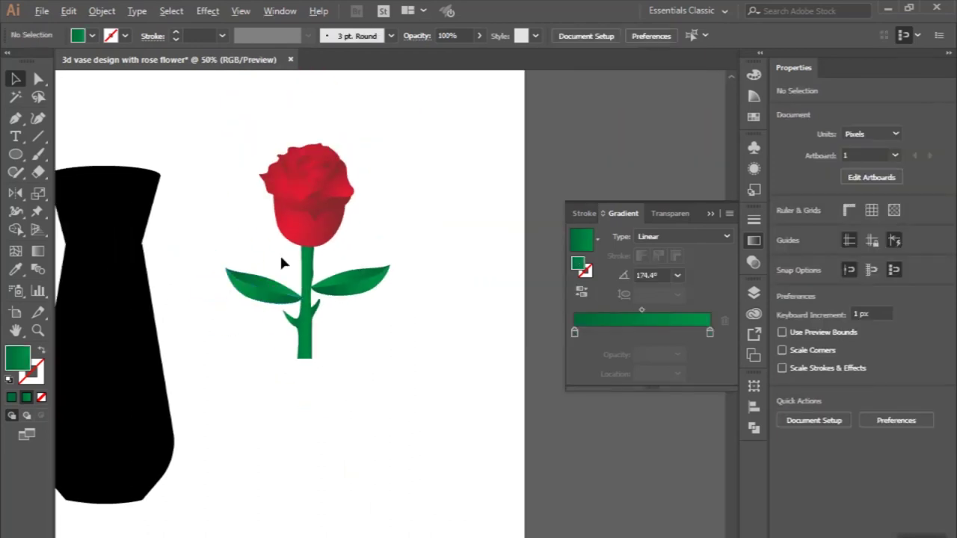
- Select both leaves and move them higher up the stem
scroll(281, 262, up, 2)
drag(239, 268, 199, 344)
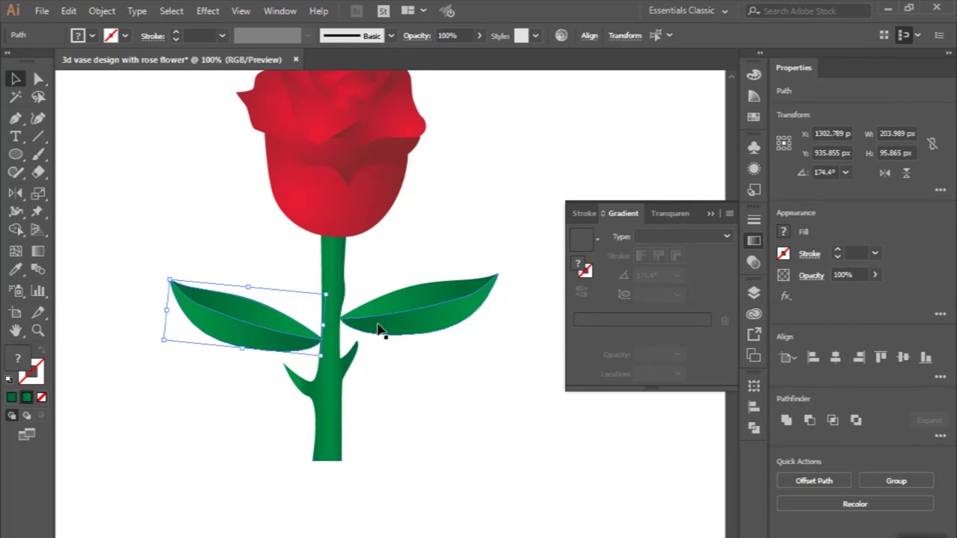
shift+click(421, 327)
scroll(407, 317, up, 1)
drag(406, 308, 409, 261)
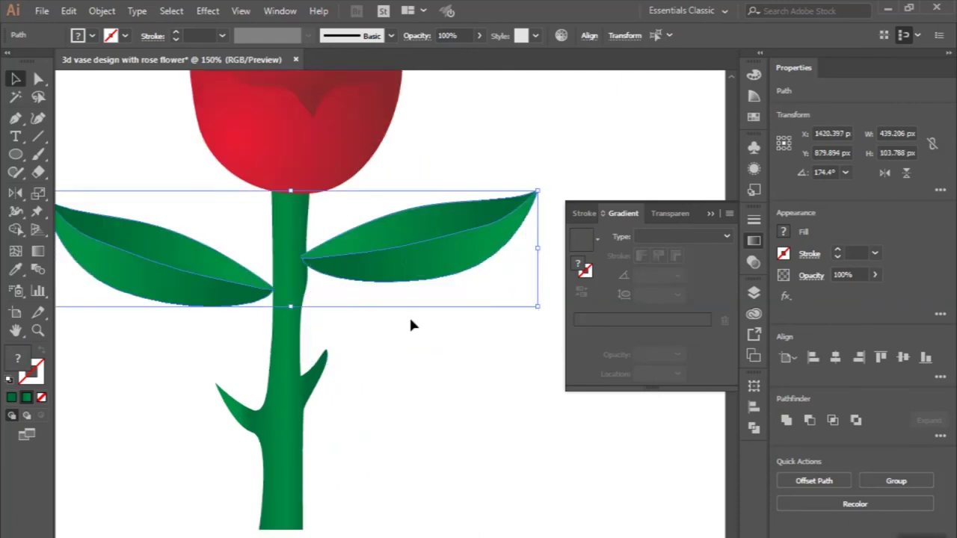
click(410, 322)
scroll(411, 322, down, 2)
scroll(411, 321, down, 2)
scroll(434, 344, up, 3)
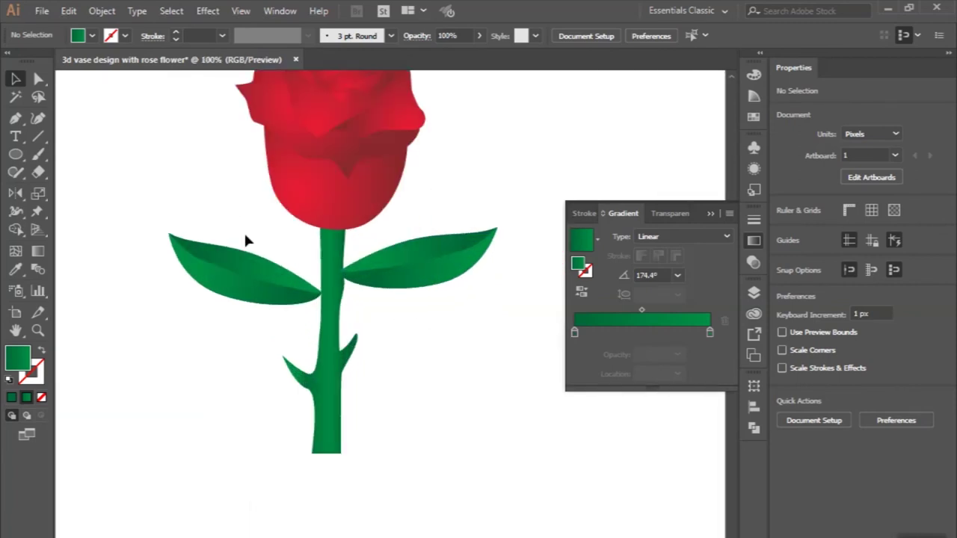
- Make the left leaf narrower by dragging its bounding-box handle
drag(209, 219, 244, 299)
alt+scroll(244, 299, up, 1)
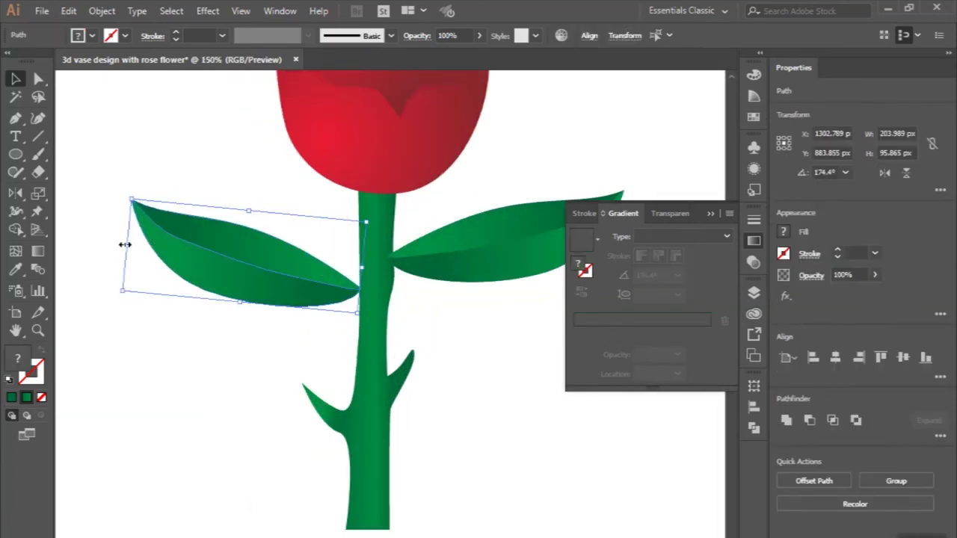
drag(125, 245, 171, 249)
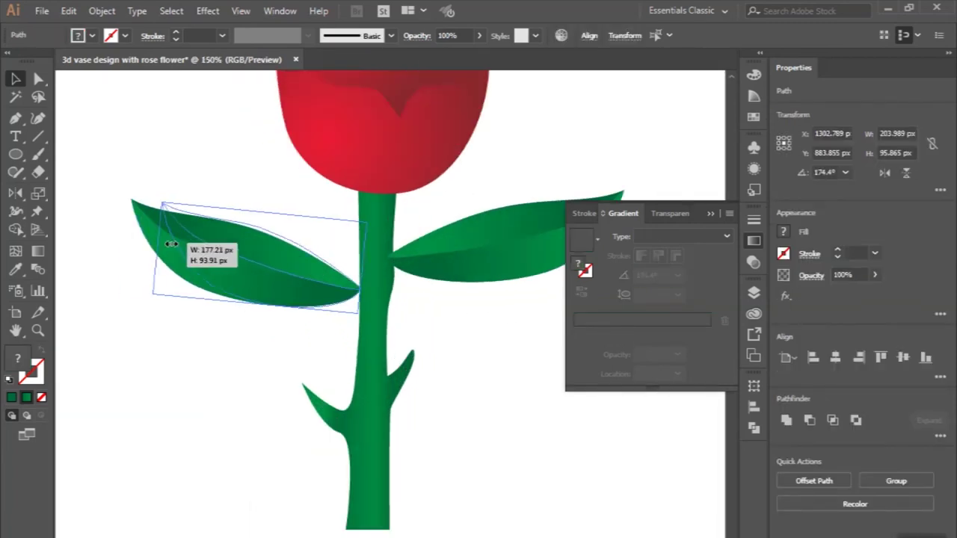
click(209, 160)
scroll(204, 202, down, 1)
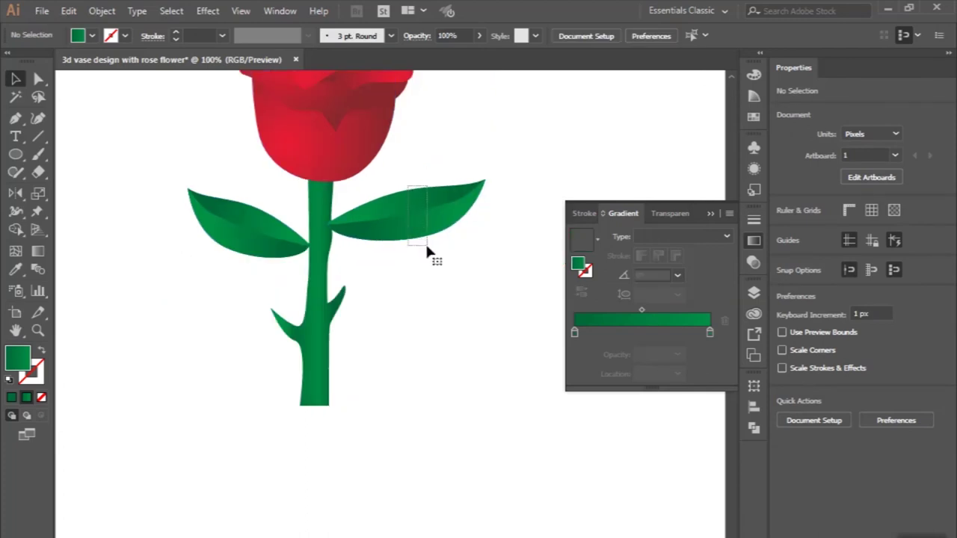
- Shrink the right leaf toward the stem by dragging its bounding-box handle
click(463, 230)
alt+scroll(483, 232, up, 1)
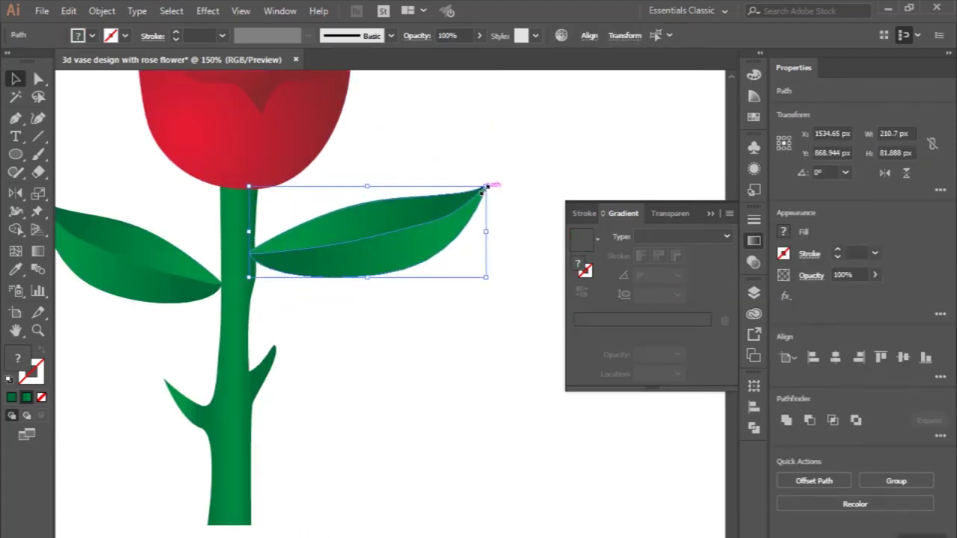
mouse_move(486, 186)
mouse_down()
mouse_move(405, 193)
mouse_move(419, 181)
mouse_up()
click(415, 343)
alt+scroll(415, 343, down, 1)
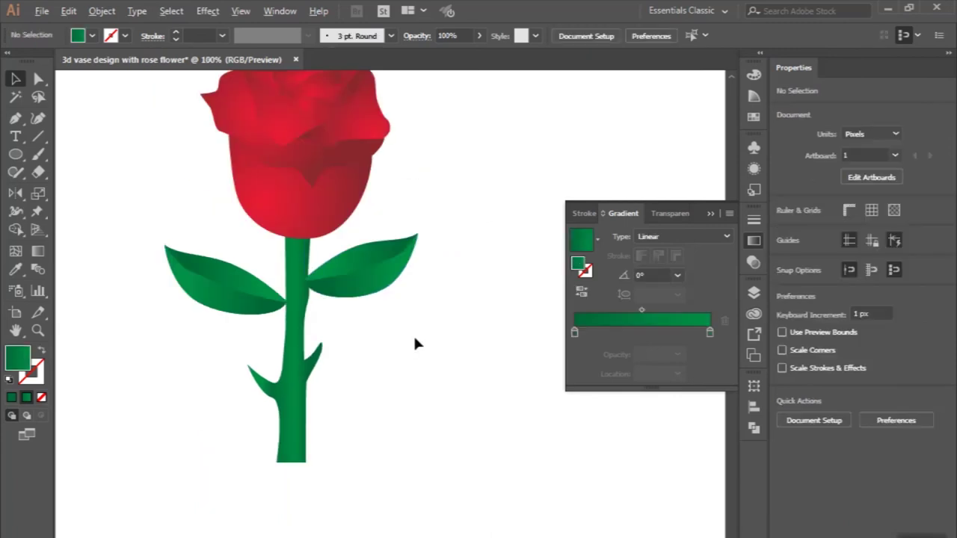
alt+scroll(415, 344, down, 2)
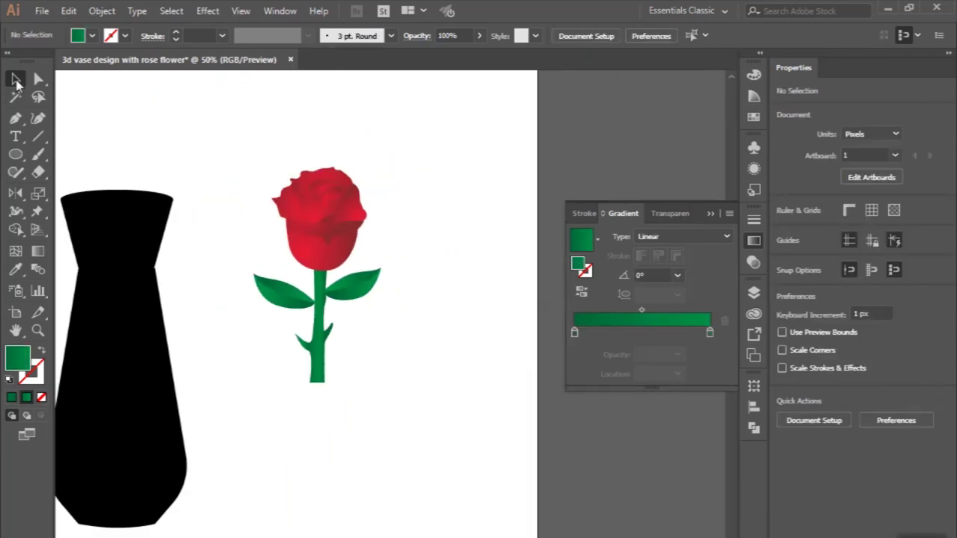
- Group all the rose's parts into a single object
drag(222, 142, 431, 437)
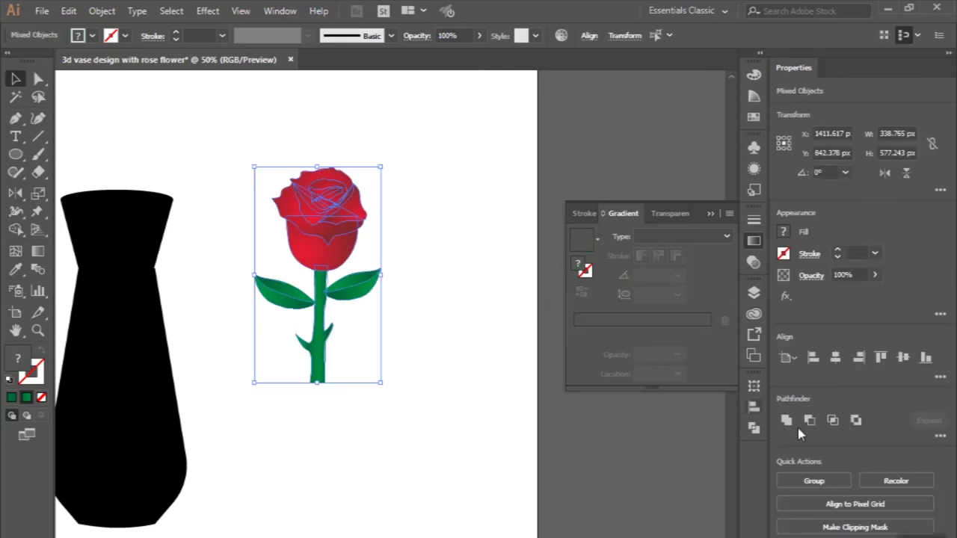
click(819, 480)
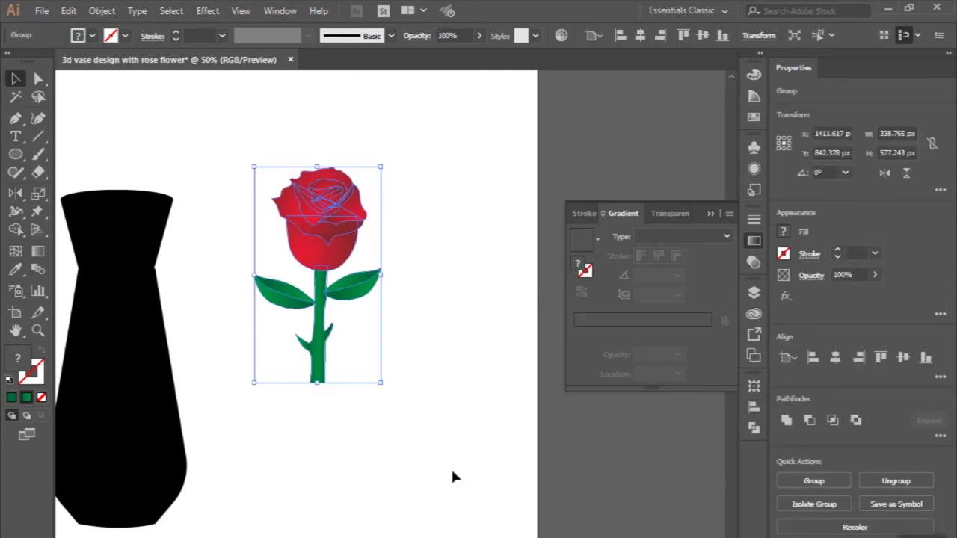
click(451, 468)
scroll(452, 472, left, 1)
scroll(453, 475, left, 3)
scroll(259, 372, left, 1)
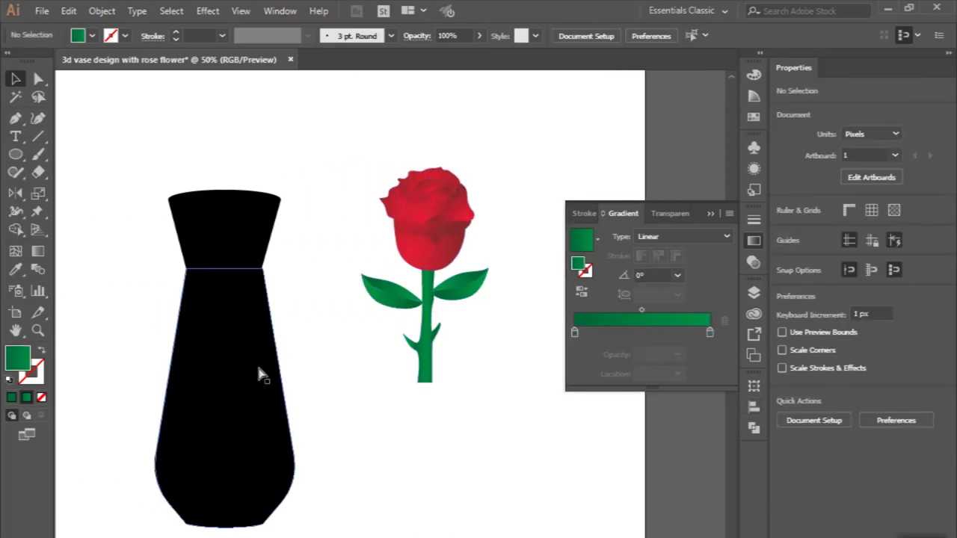
- Fill the vase neck with the White, Black linear gradient preset
click(217, 241)
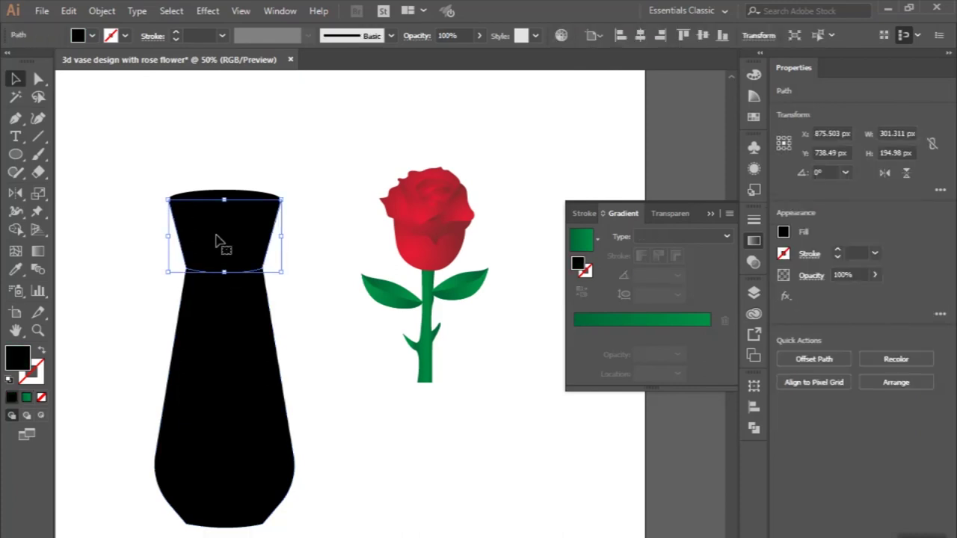
click(598, 239)
click(522, 268)
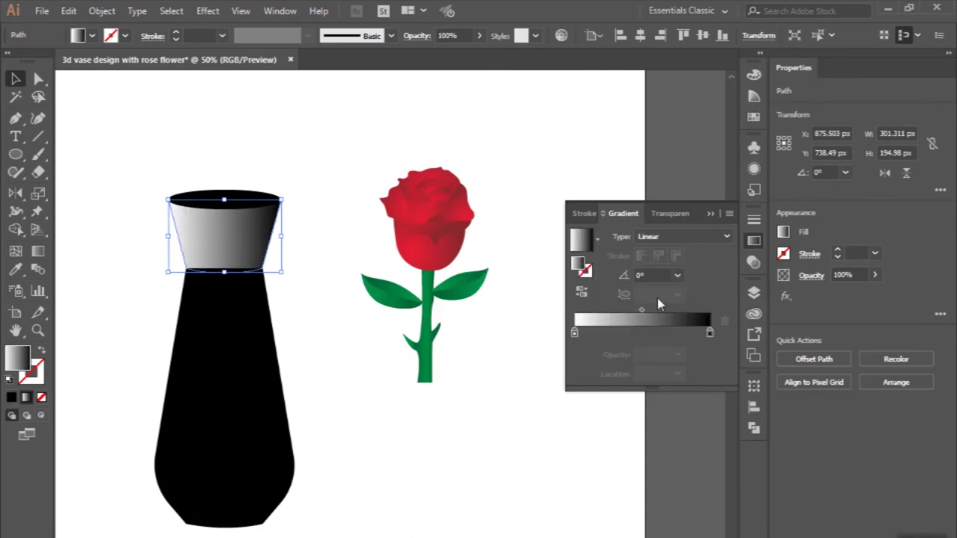
double_click(574, 333)
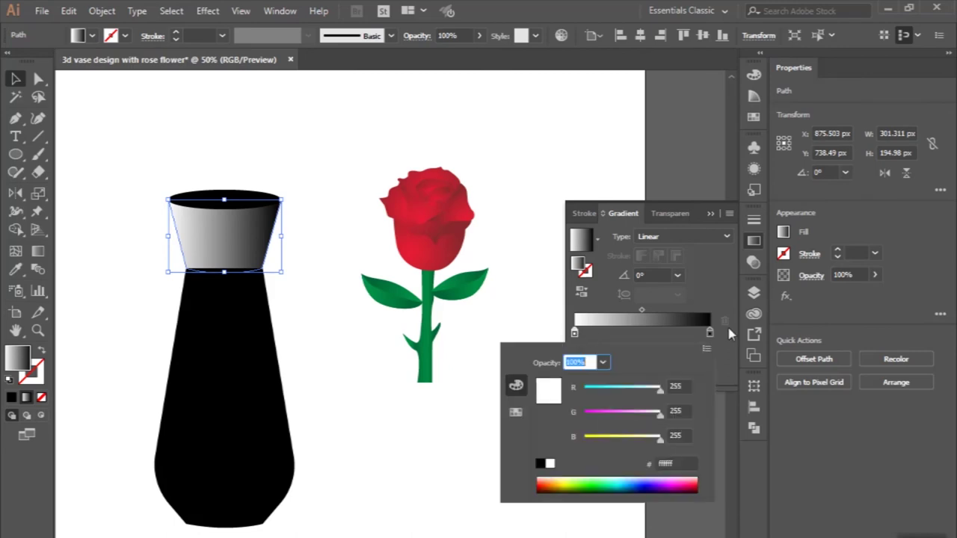
click(706, 349)
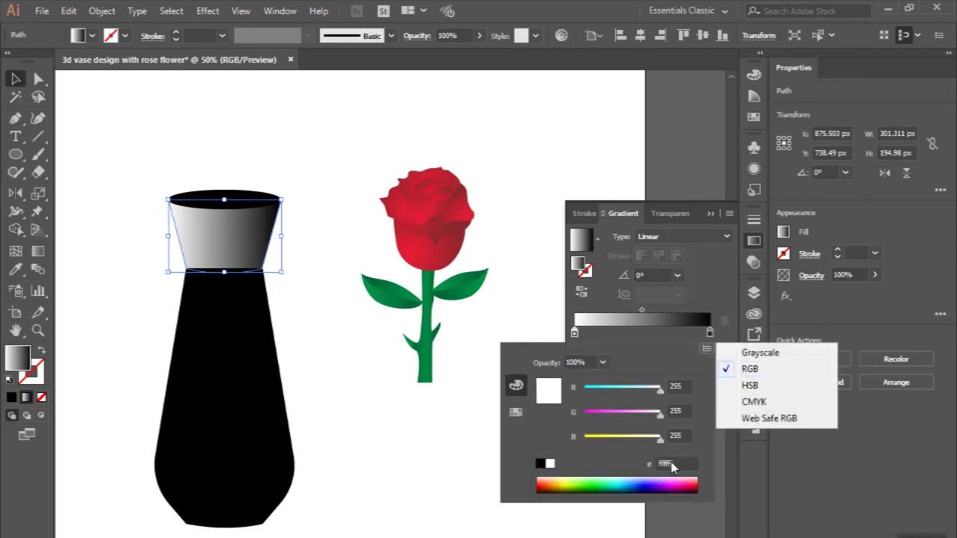
click(671, 465)
click(709, 333)
- Change the neck gradient's black end stop to light grey #cccccc
double_click(710, 333)
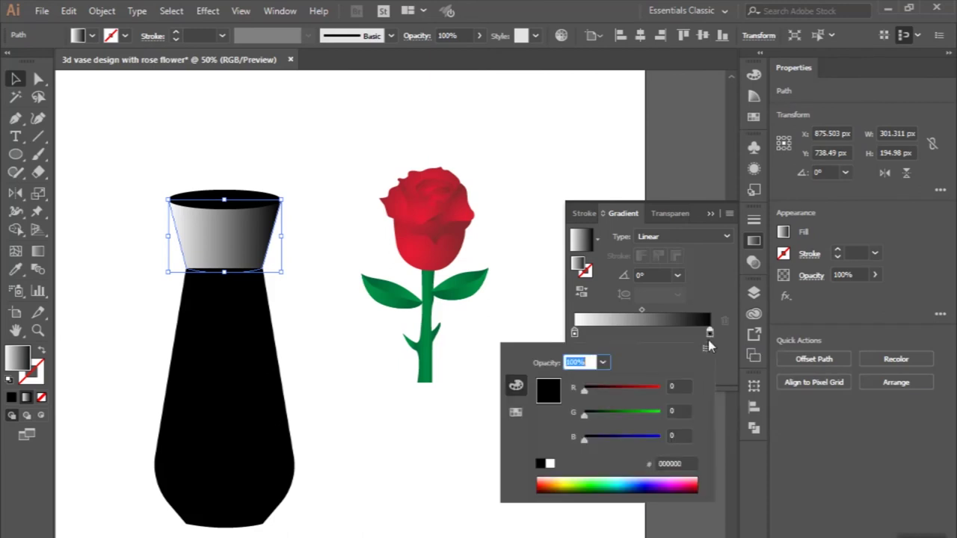
click(679, 463)
text(cccccc)
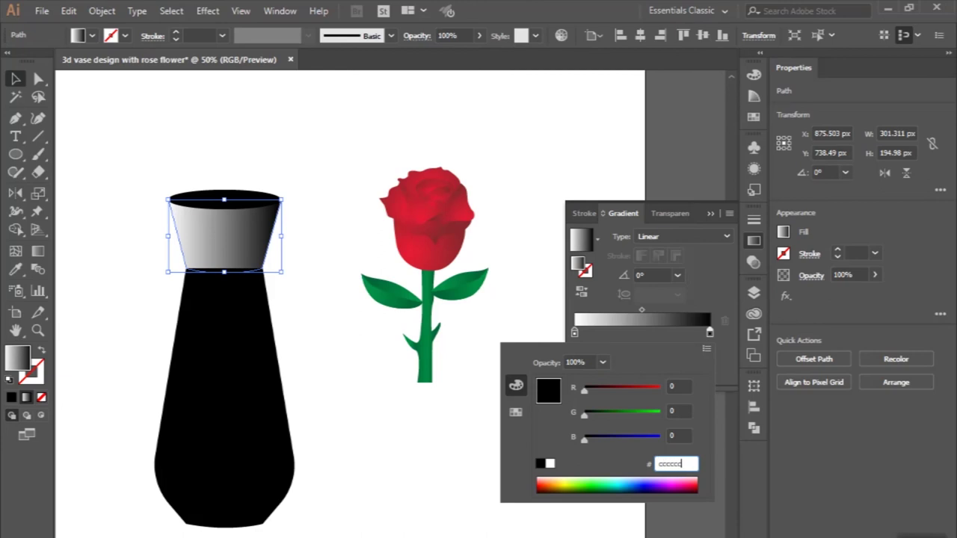
key(Return)
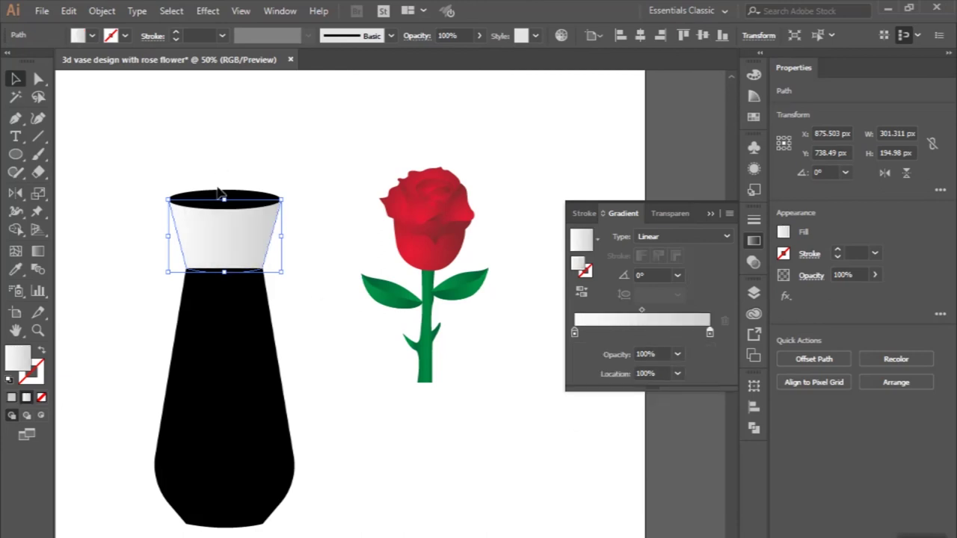
alt+scroll(220, 200, up, 1)
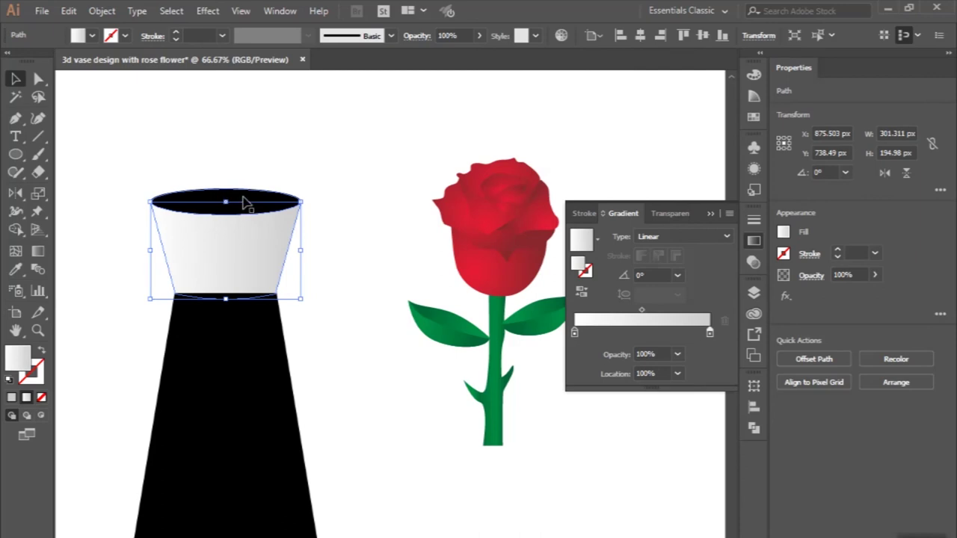
- Make the neck gradient Radial and eyedropper it onto the rim ellipse and vase body
click(656, 236)
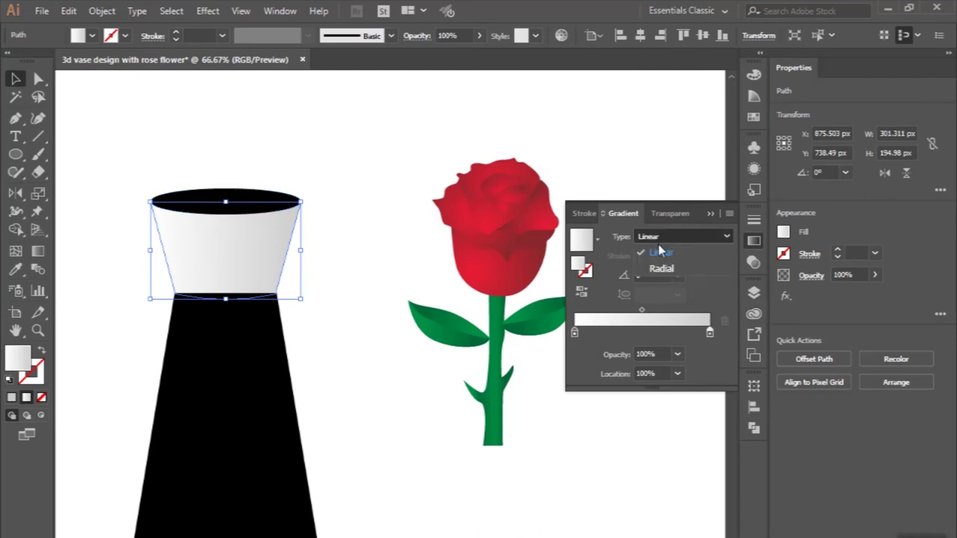
click(662, 269)
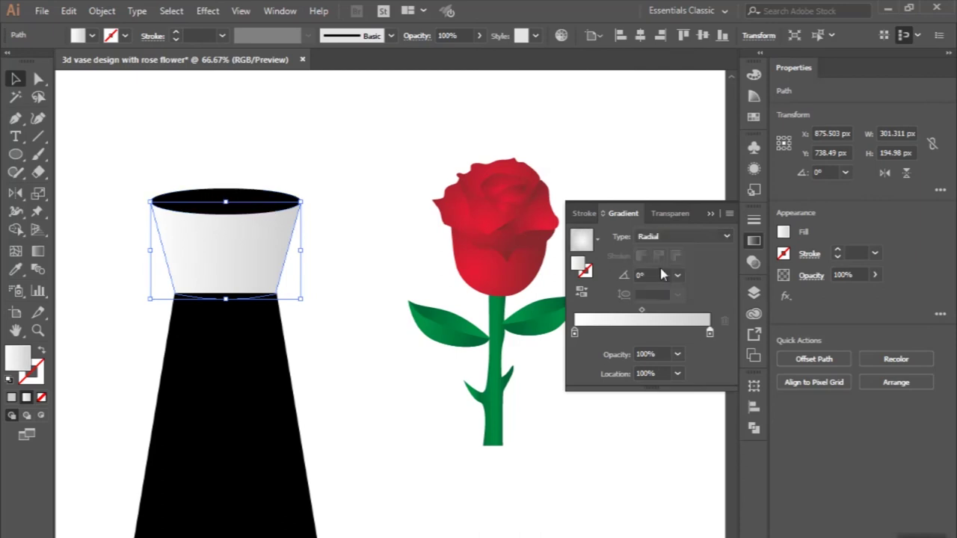
click(247, 196)
click(252, 363)
scroll(252, 363, down, 5)
scroll(252, 363, up, 5)
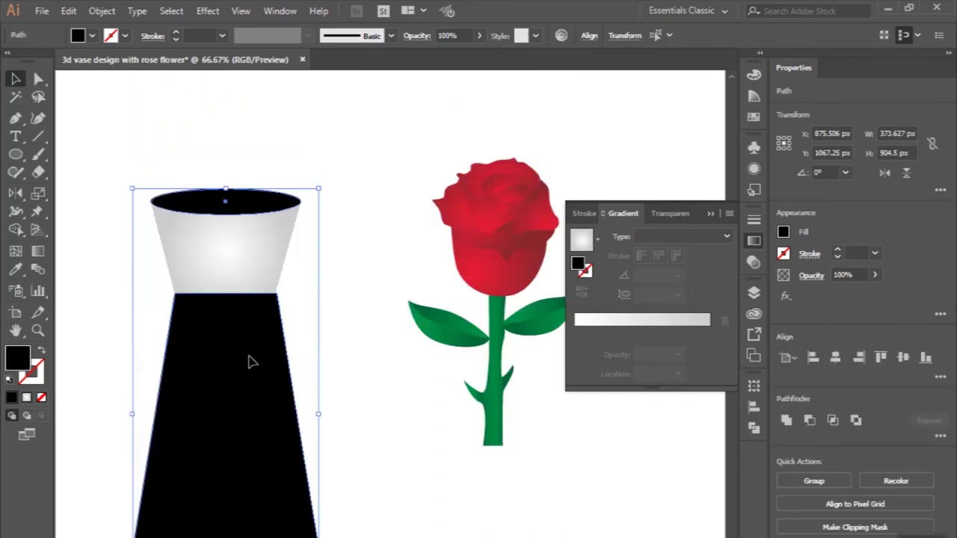
click(15, 270)
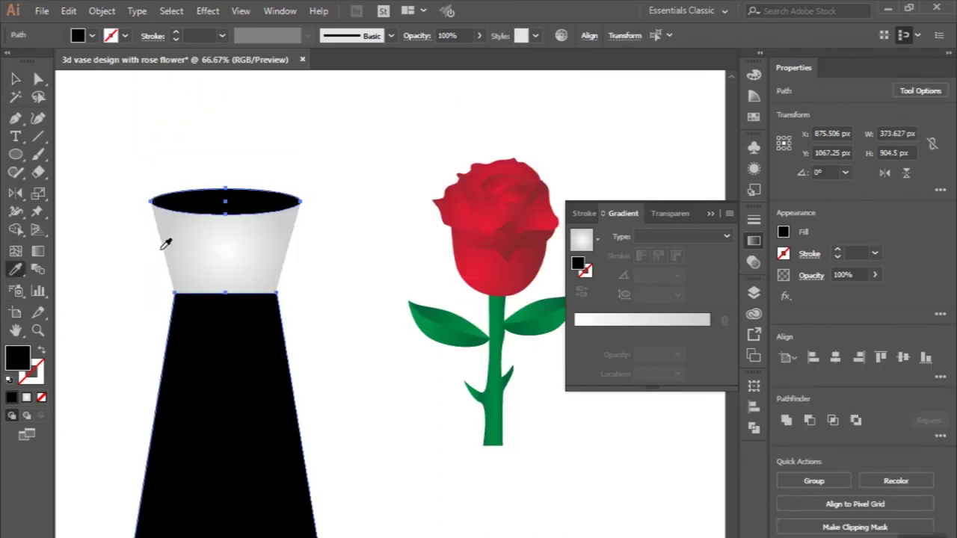
click(189, 242)
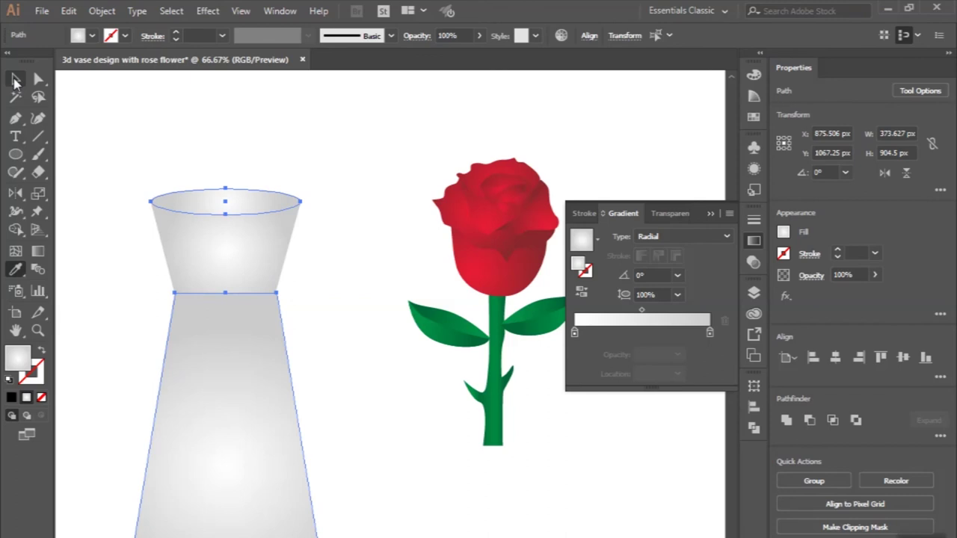
click(15, 81)
click(176, 142)
- Send the vase body to the back, behind the neck
key(ctrl+minus)
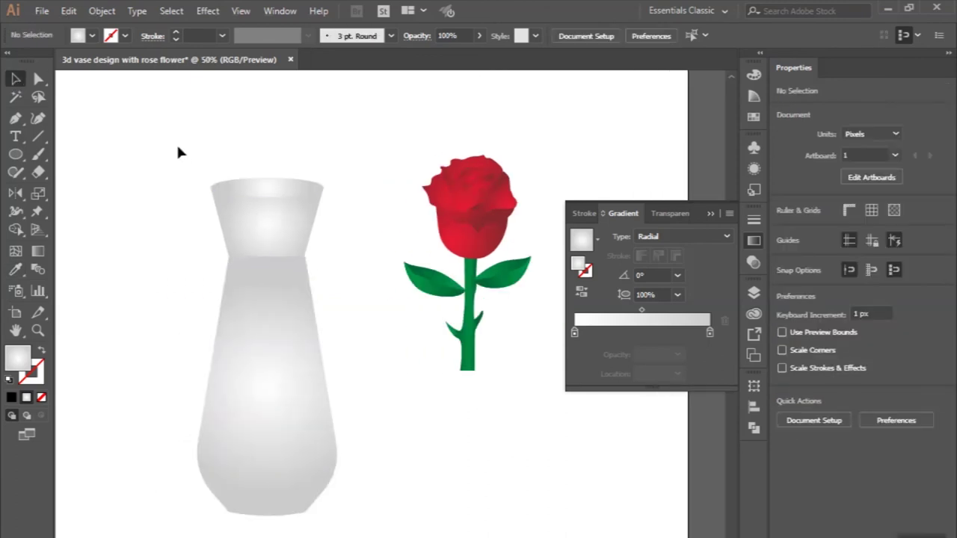
key(ctrl+plus)
click(279, 289)
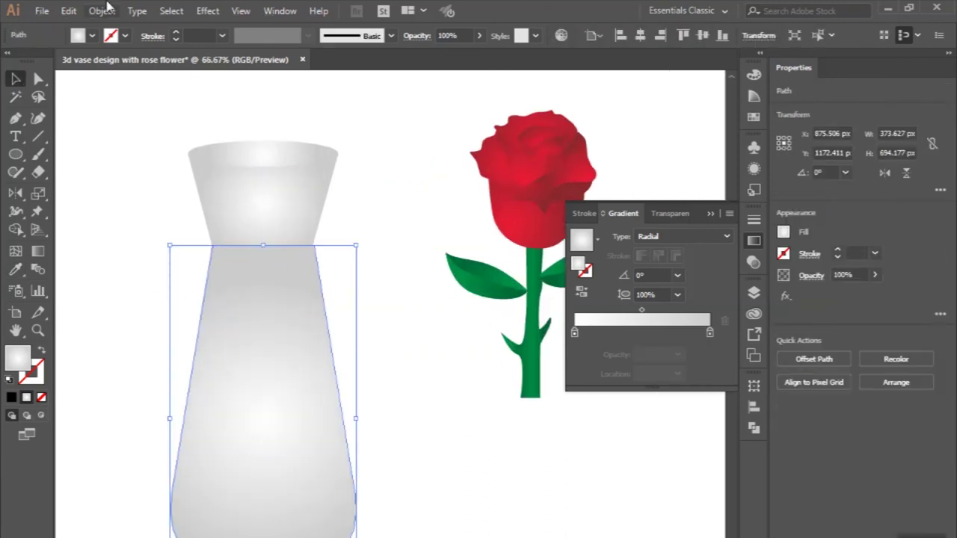
click(103, 11)
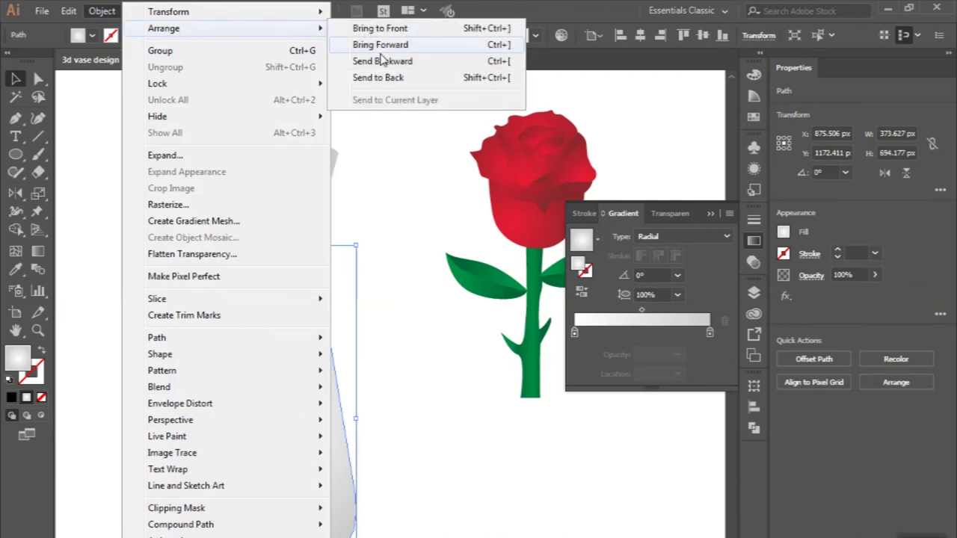
click(382, 78)
click(373, 179)
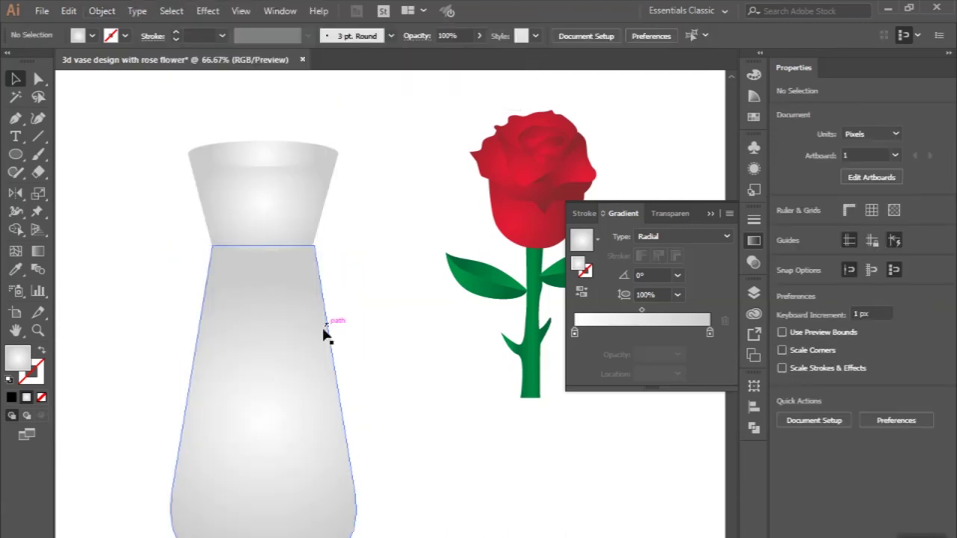
scroll(326, 335, up, 2)
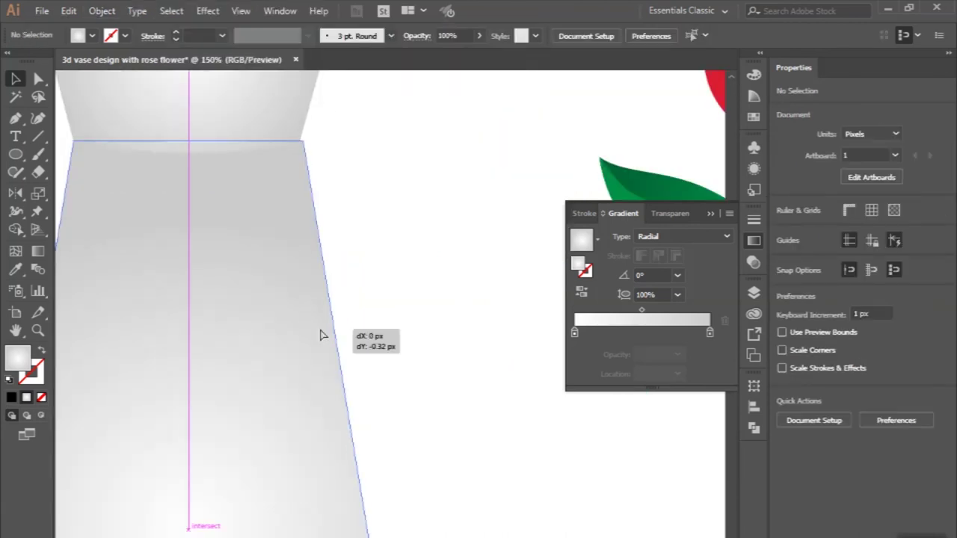
- Nudge the vase body's top-right anchor point slightly left to meet the neck's edge
click(323, 335)
click(41, 80)
scroll(304, 128, up, 2)
scroll(304, 120, up, 1)
click(303, 109)
drag(303, 108, 296, 110)
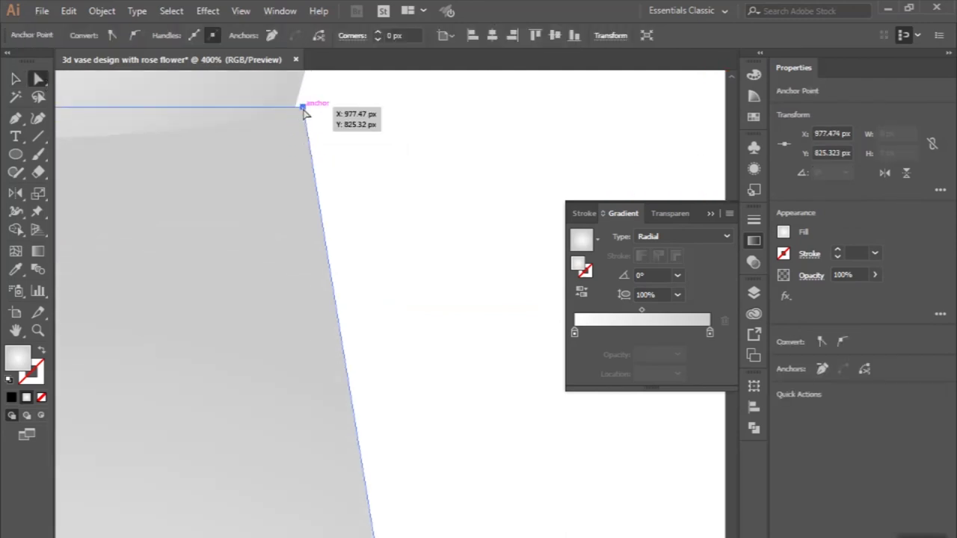
click(342, 194)
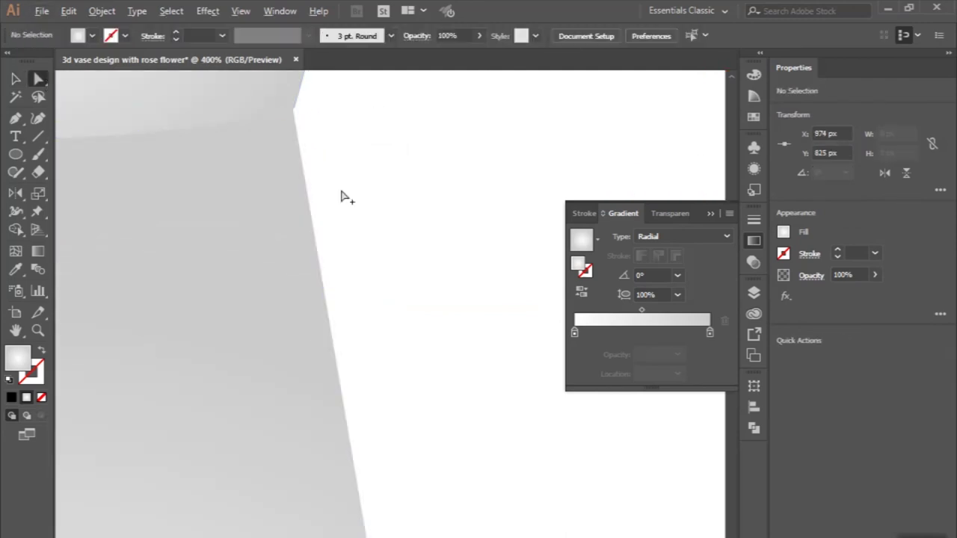
key(ctrl+minus)
key(ctrl+minus)
key(ctrl+minus)
key(ctrl+minus)
click(16, 78)
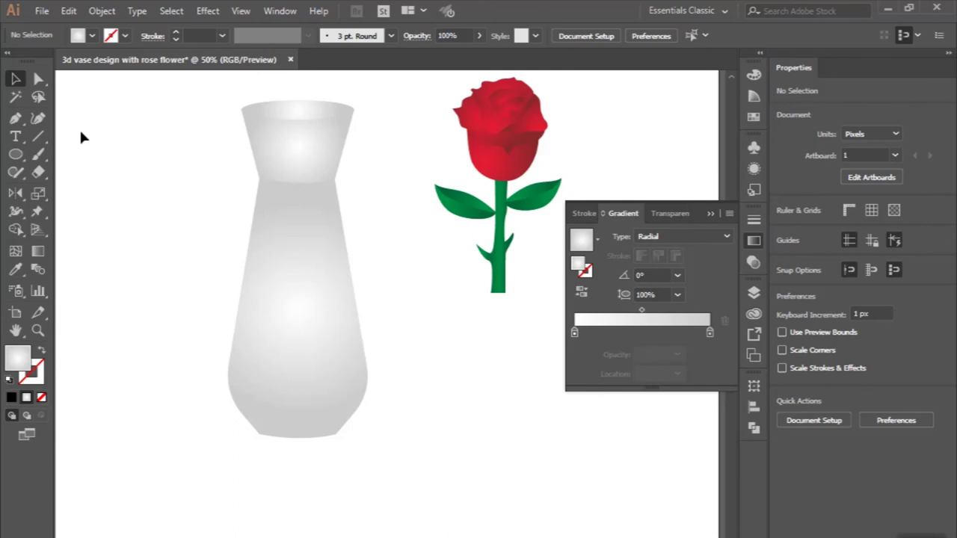
- Lengthen the radial gradient on the vase's rim ellipse with the Gradient tool
click(266, 136)
scroll(228, 194, up, 3)
click(307, 187)
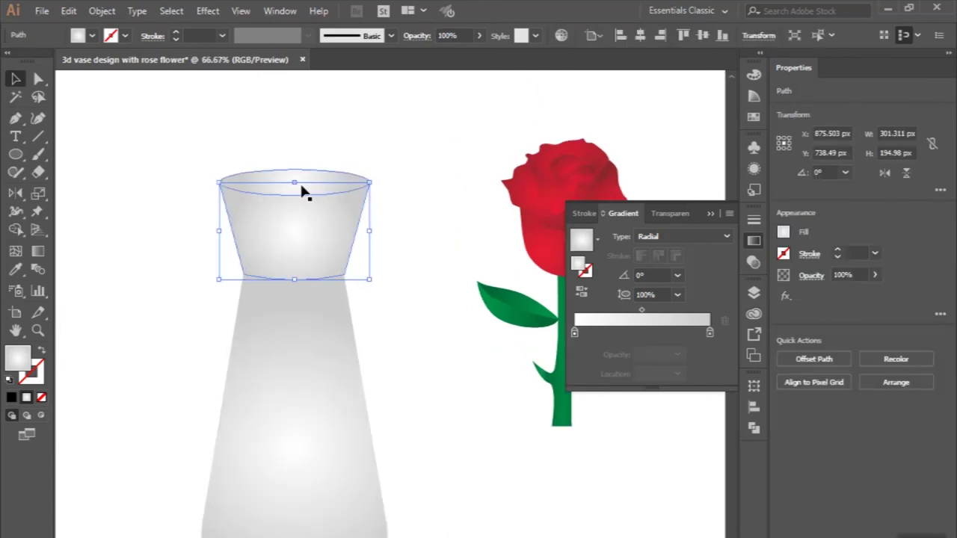
key(ctrl+plus)
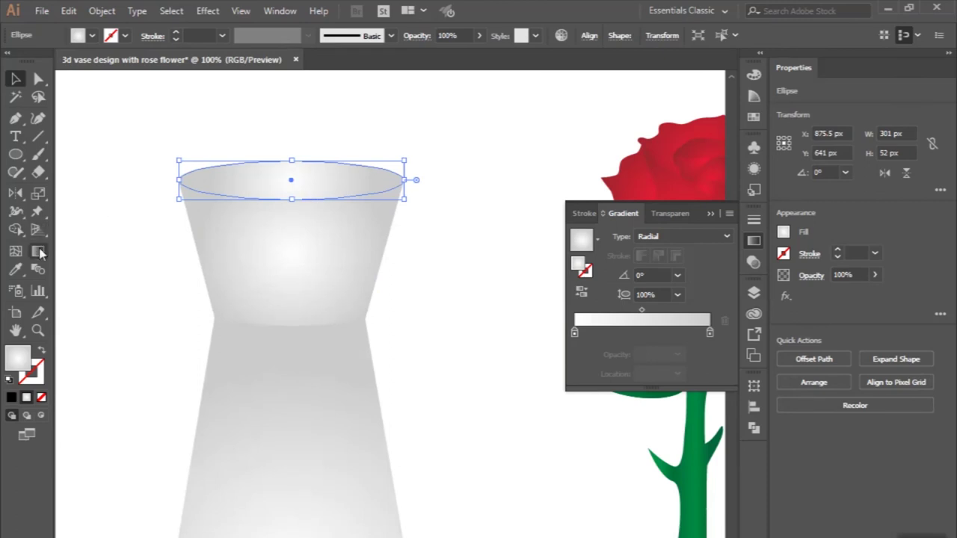
click(38, 252)
mouse_move(372, 180)
mouse_down()
mouse_move(396, 181)
mouse_move(388, 160)
mouse_up()
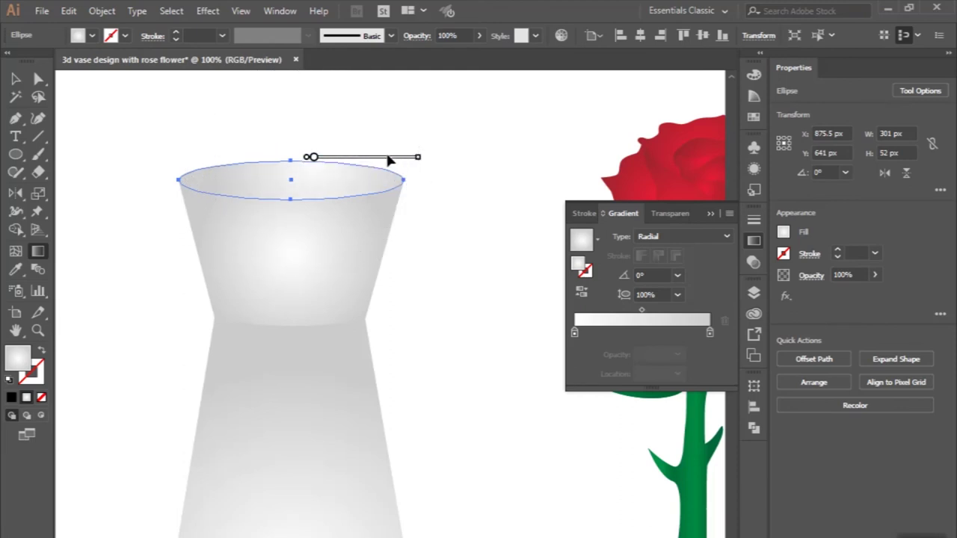
click(15, 78)
- Drag the neck section's gradient highlight up and to the left
click(294, 279)
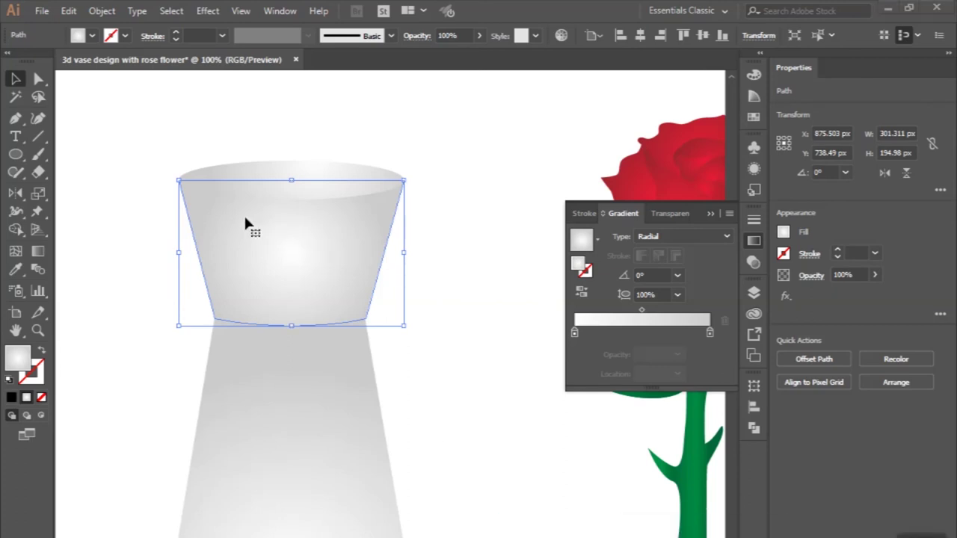
click(39, 254)
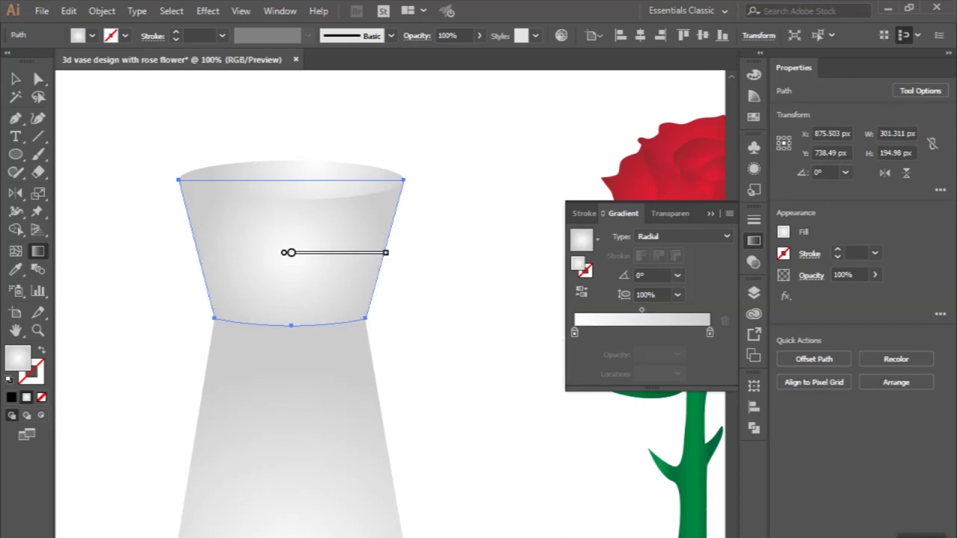
mouse_move(389, 254)
mouse_move(359, 254)
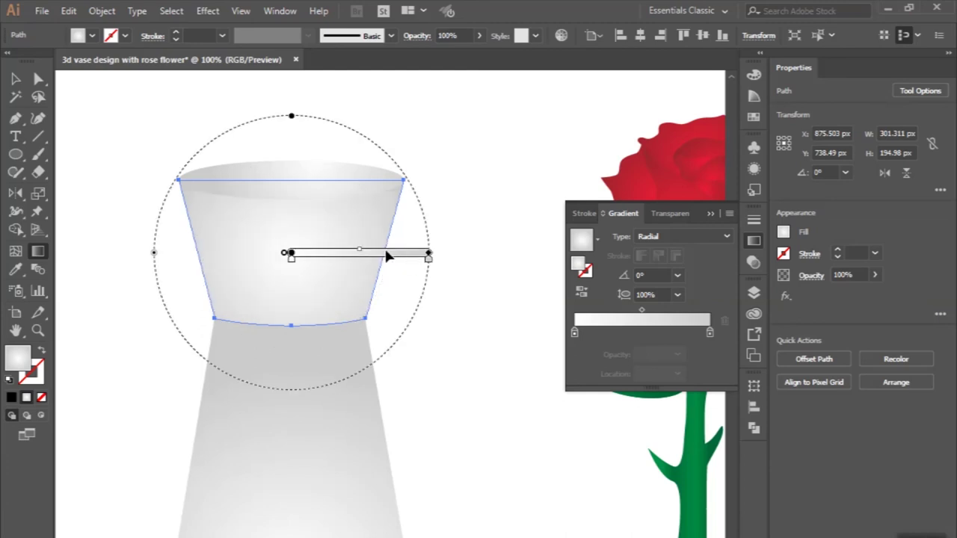
drag(387, 257, 342, 218)
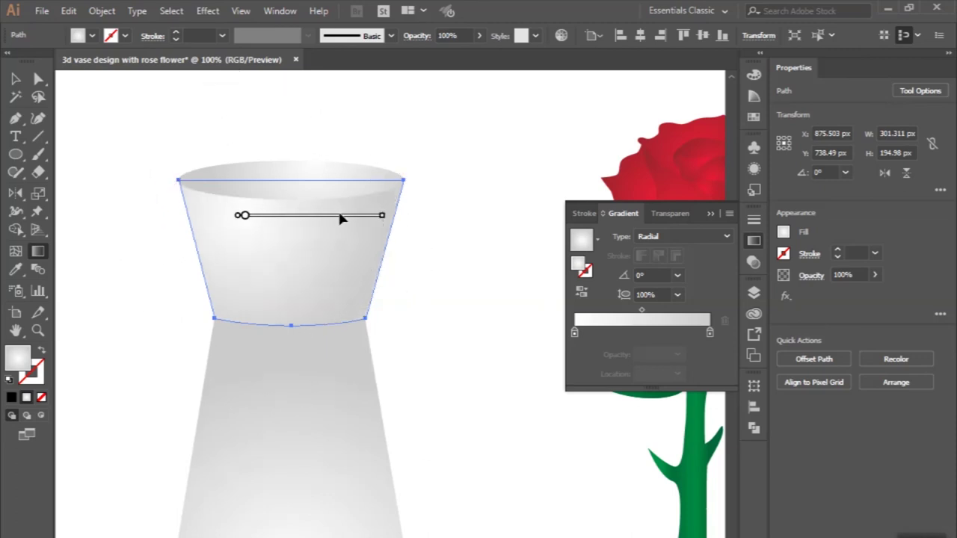
click(18, 79)
click(88, 176)
scroll(88, 176, down, 2)
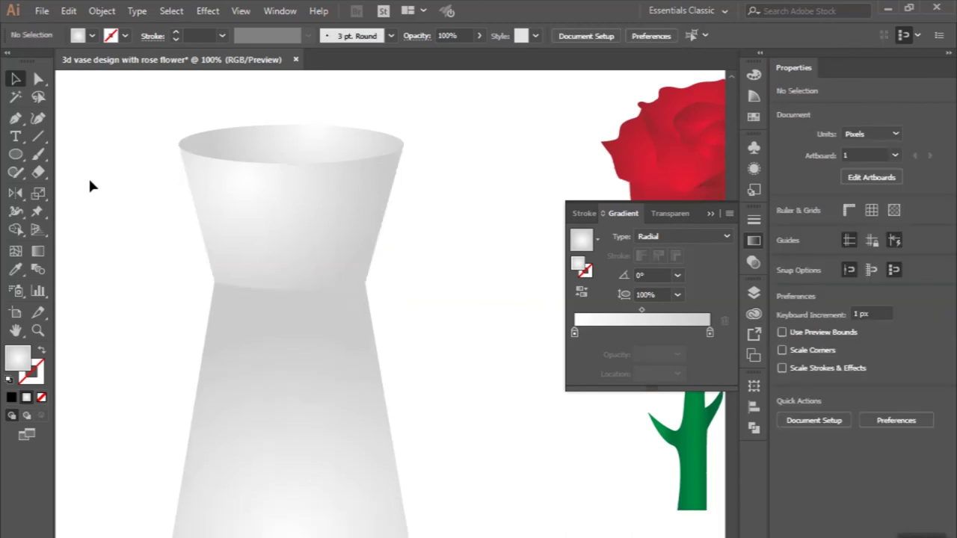
- Enlarge the vase body's radial gradient and reposition its centre
click(273, 441)
scroll(273, 442, down, 2)
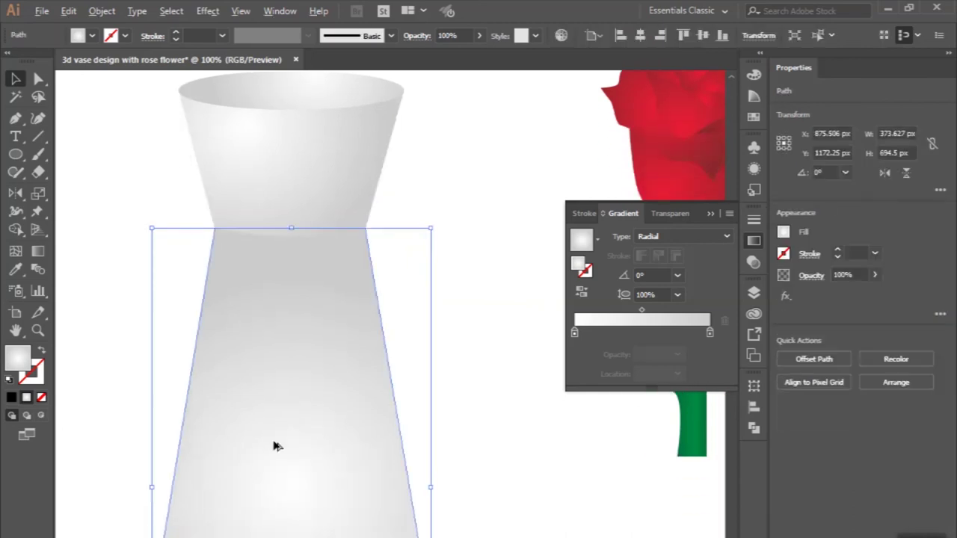
scroll(273, 442, down, 1)
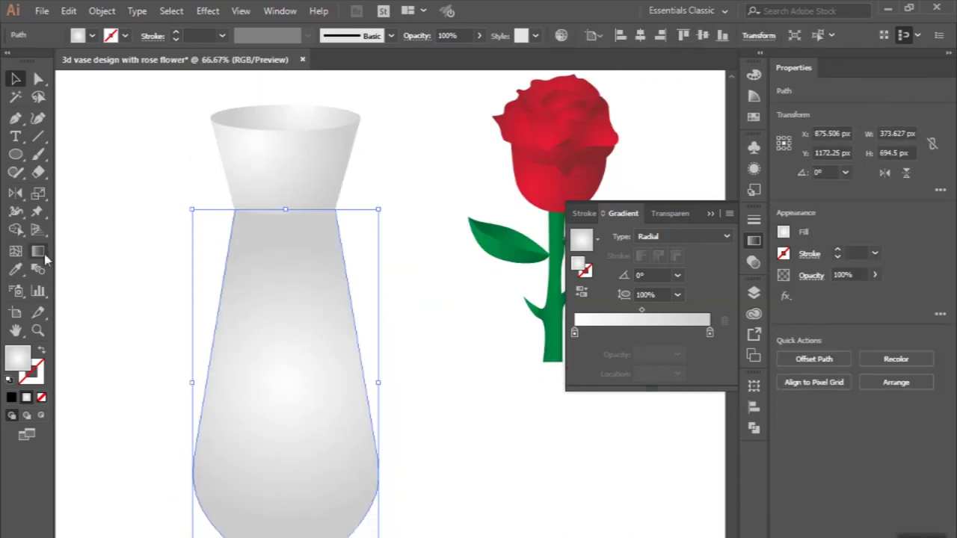
click(43, 255)
mouse_move(421, 389)
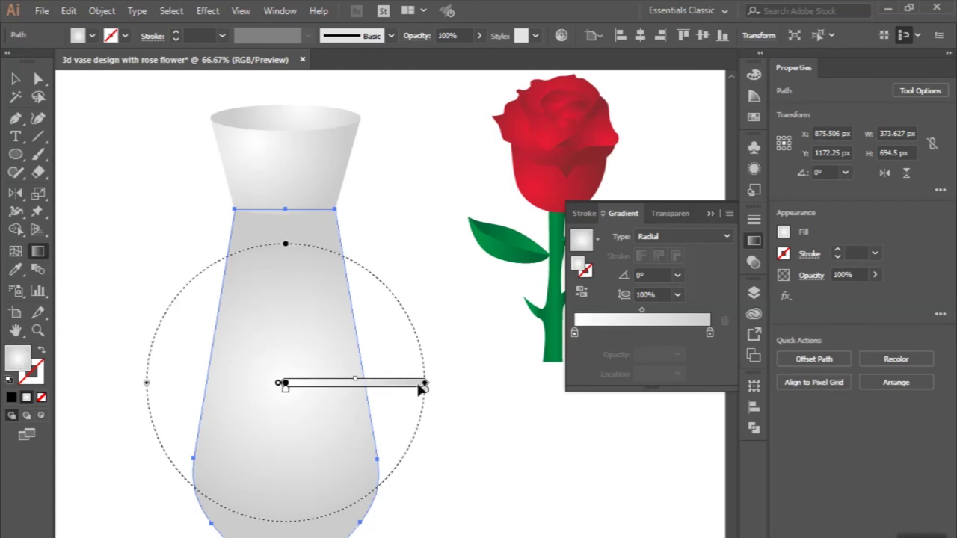
mouse_move(425, 383)
mouse_down()
mouse_move(467, 383)
mouse_move(345, 402)
mouse_up()
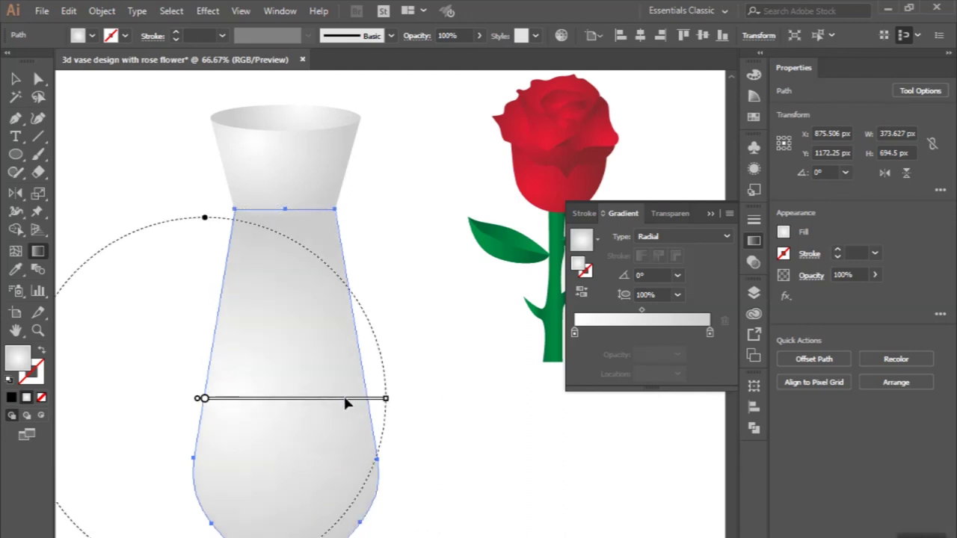
mouse_move(345, 402)
mouse_down()
mouse_move(360, 404)
mouse_move(368, 358)
mouse_up()
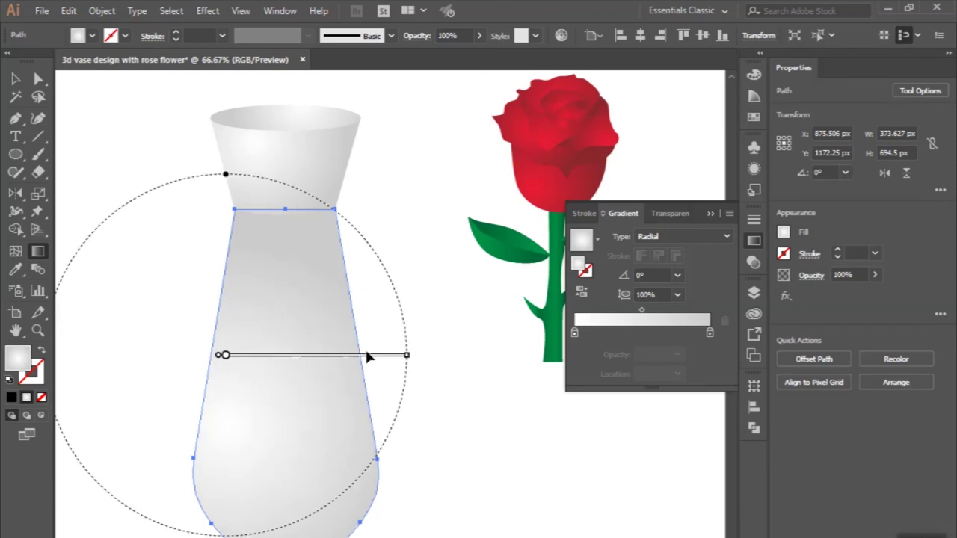
mouse_move(368, 358)
mouse_down()
mouse_move(379, 376)
mouse_move(348, 374)
mouse_up()
key(v)
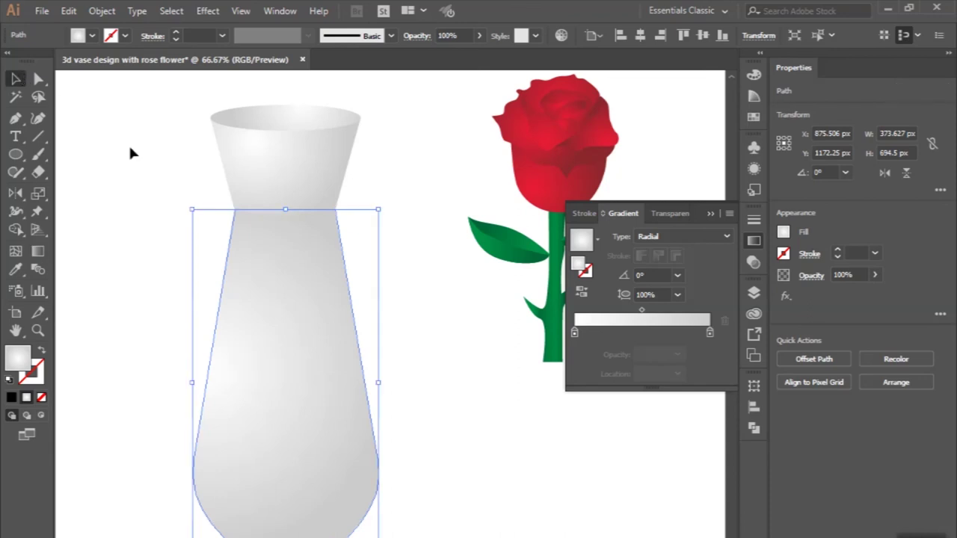
click(130, 152)
- Widen the body gradient across the vase and shift its centre left and down
key(ctrl+minus)
scroll(130, 152, up, 2)
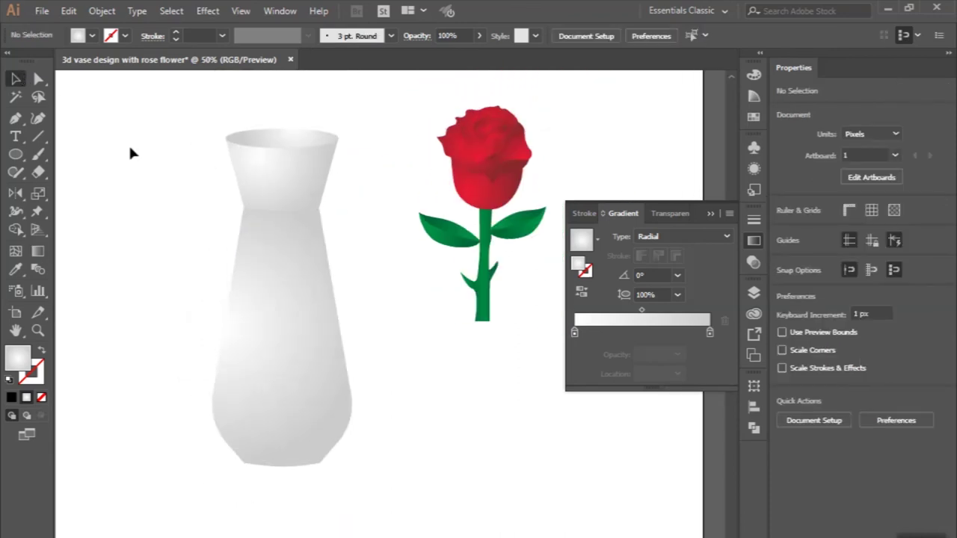
scroll(129, 152, down, 1)
scroll(128, 149, left, 2)
scroll(250, 257, up, 1)
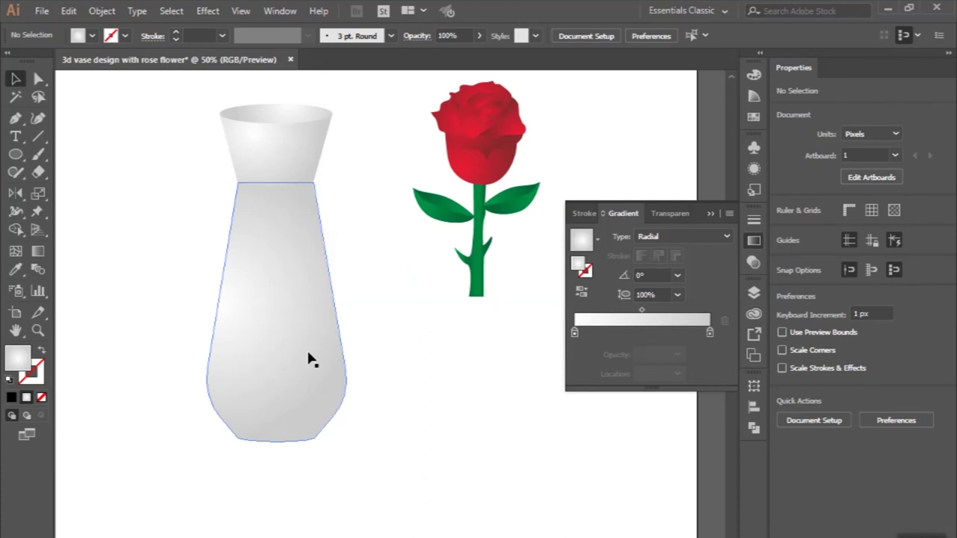
click(312, 360)
key(g)
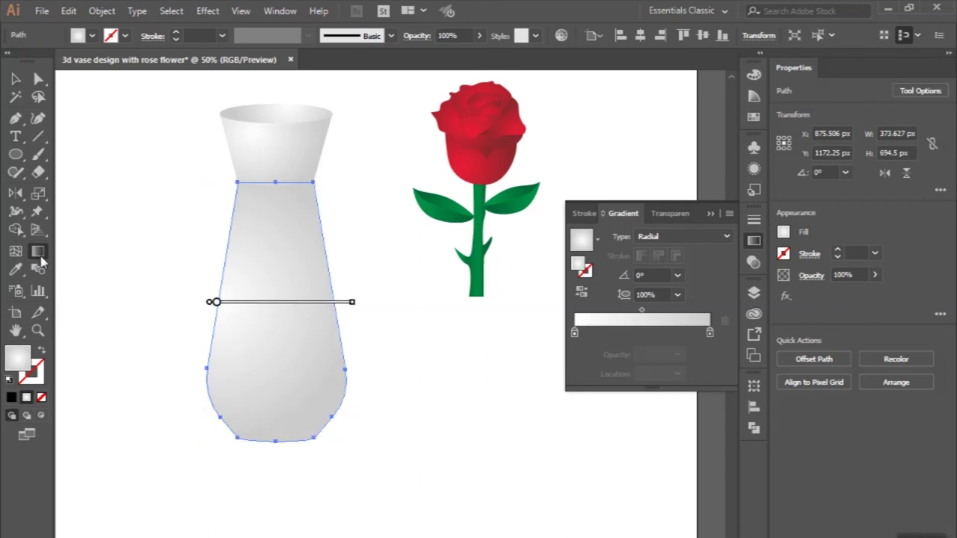
drag(352, 301, 478, 301)
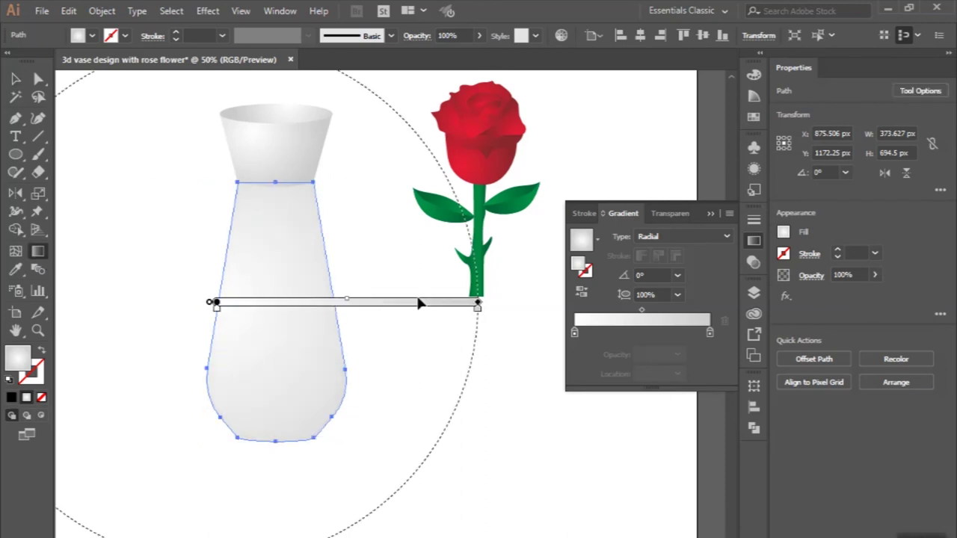
drag(408, 306, 366, 314)
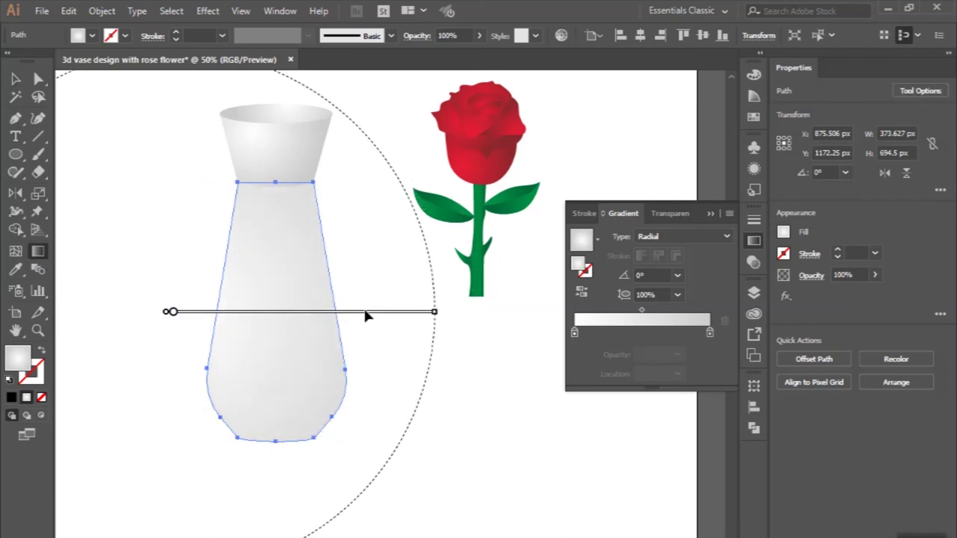
click(16, 83)
click(118, 185)
- Move the vase body's gradient highlight further left
scroll(118, 184, down, 1)
scroll(118, 185, down, 1)
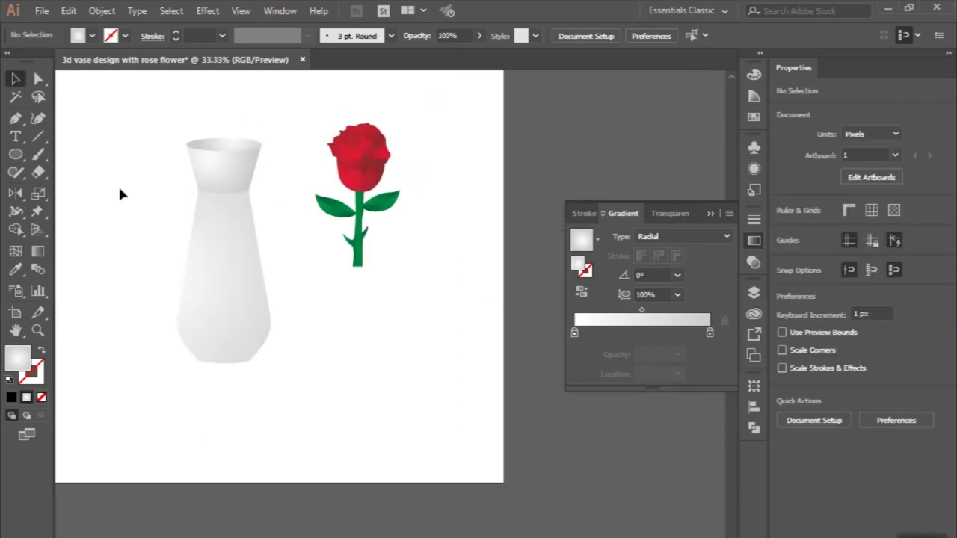
scroll(118, 189, up, 1)
click(227, 371)
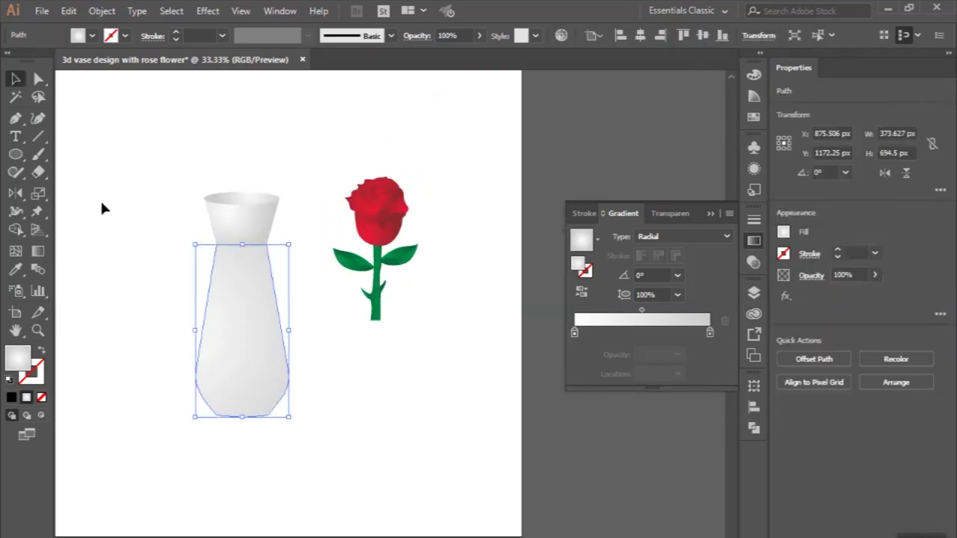
click(39, 252)
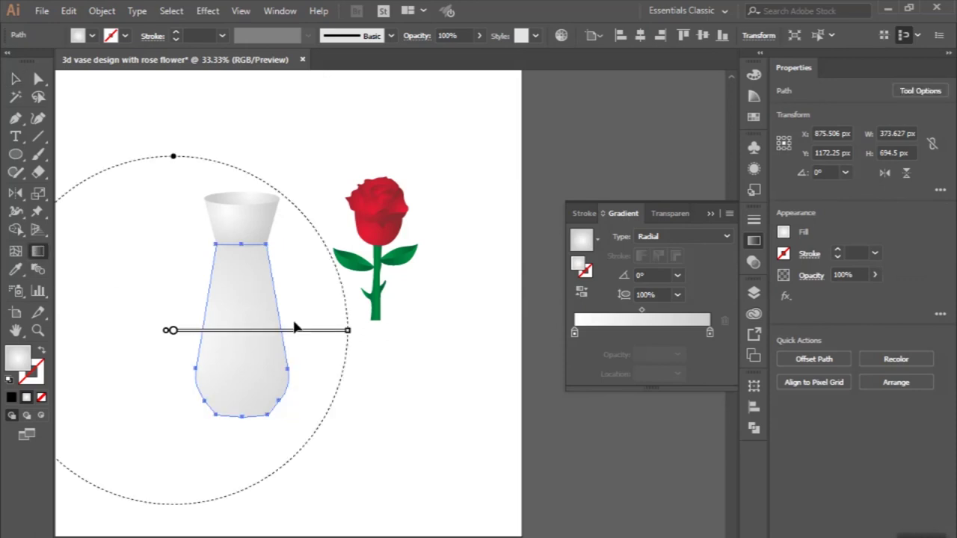
mouse_move(296, 327)
mouse_down()
mouse_move(284, 339)
mouse_move(319, 347)
mouse_move(275, 345)
mouse_move(287, 318)
mouse_move(278, 297)
mouse_move(270, 306)
mouse_up()
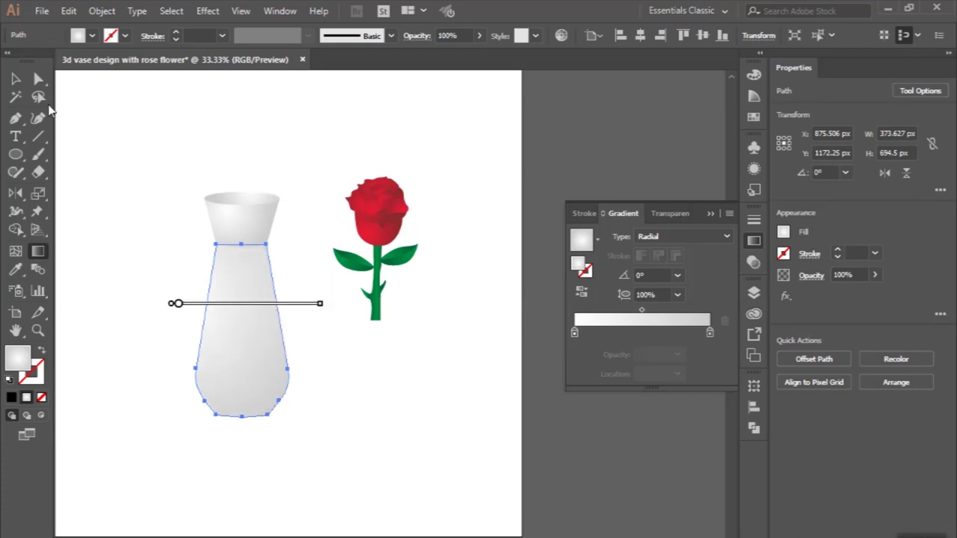
click(15, 78)
click(202, 156)
- Lengthen the radial gradient on the vase neck section
scroll(202, 156, left, 2)
scroll(202, 157, up, 1)
scroll(201, 157, up, 3)
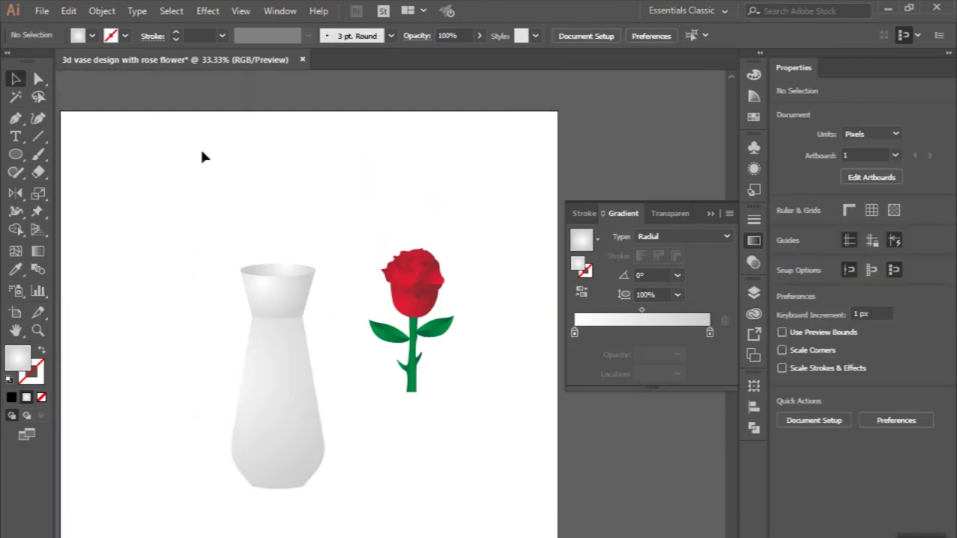
scroll(258, 329, up, 1)
click(285, 276)
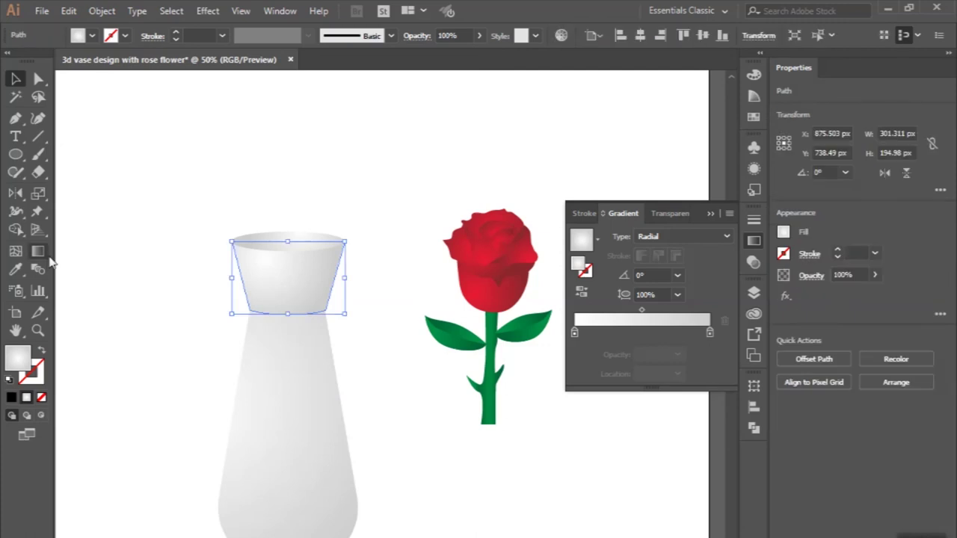
click(38, 252)
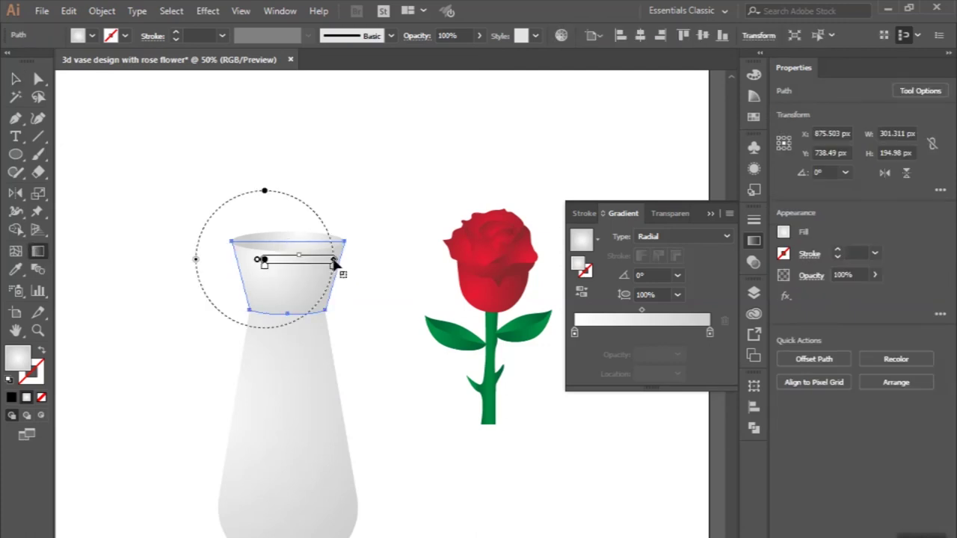
drag(343, 262, 372, 261)
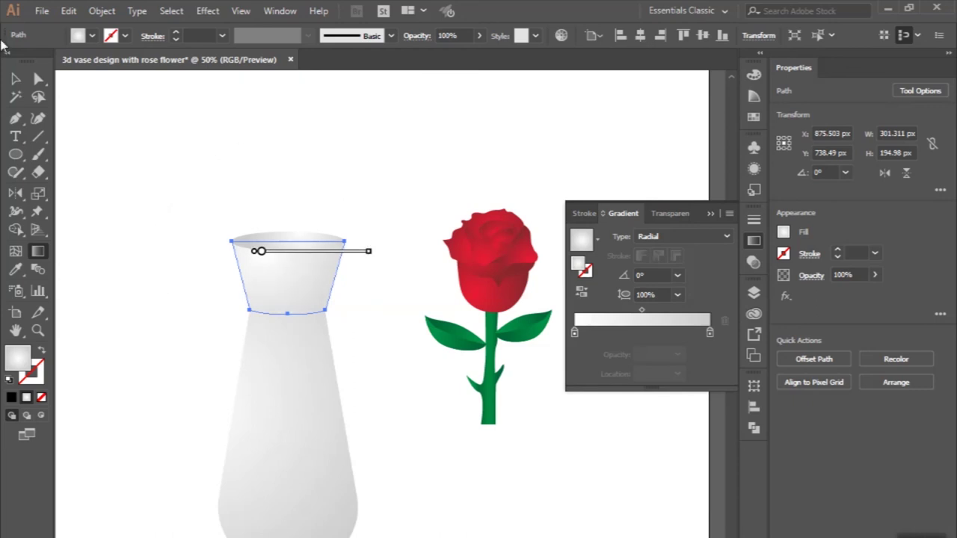
click(16, 79)
click(187, 163)
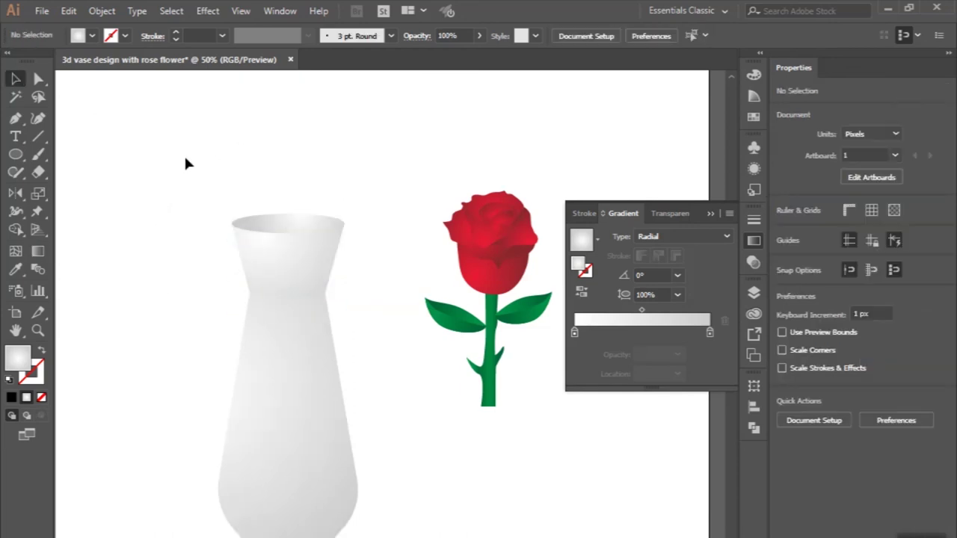
- Select the whole rose and move it onto the top of the vase
key(ctrl+minus)
drag(385, 224, 398, 243)
drag(332, 192, 449, 367)
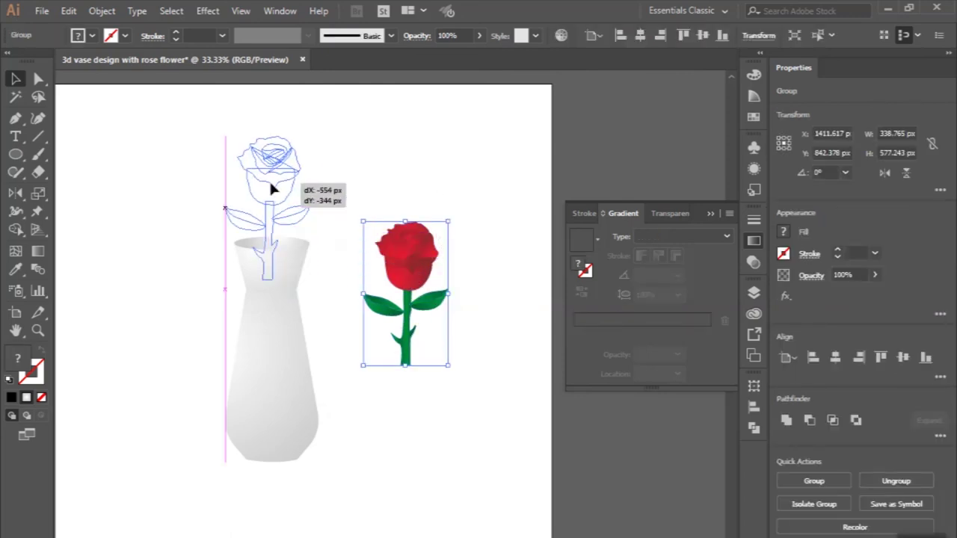
drag(413, 275, 282, 178)
scroll(280, 176, up, 2)
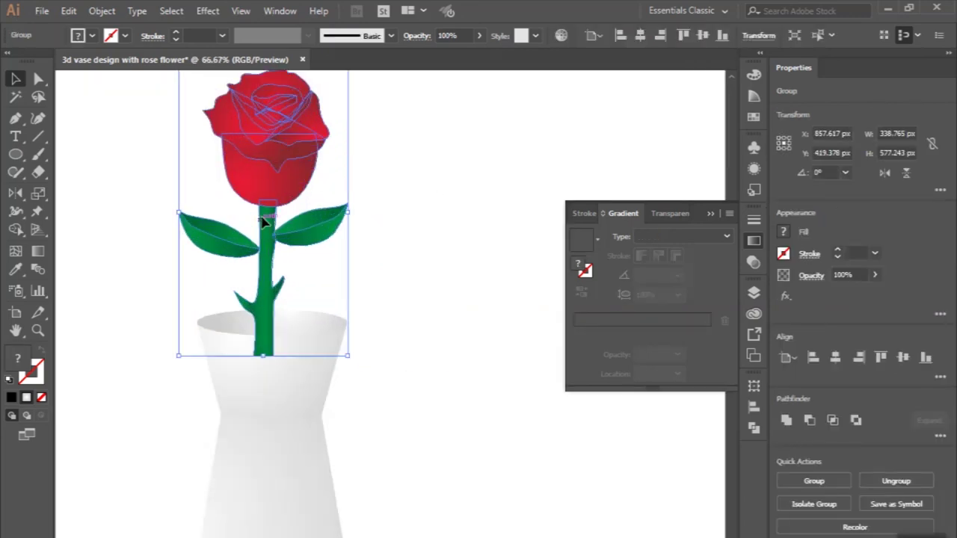
- Lower the rose about 38 px deeper into the vase
drag(263, 213, 272, 173)
scroll(276, 307, up, 3)
drag(276, 306, 271, 363)
scroll(271, 359, down, 1)
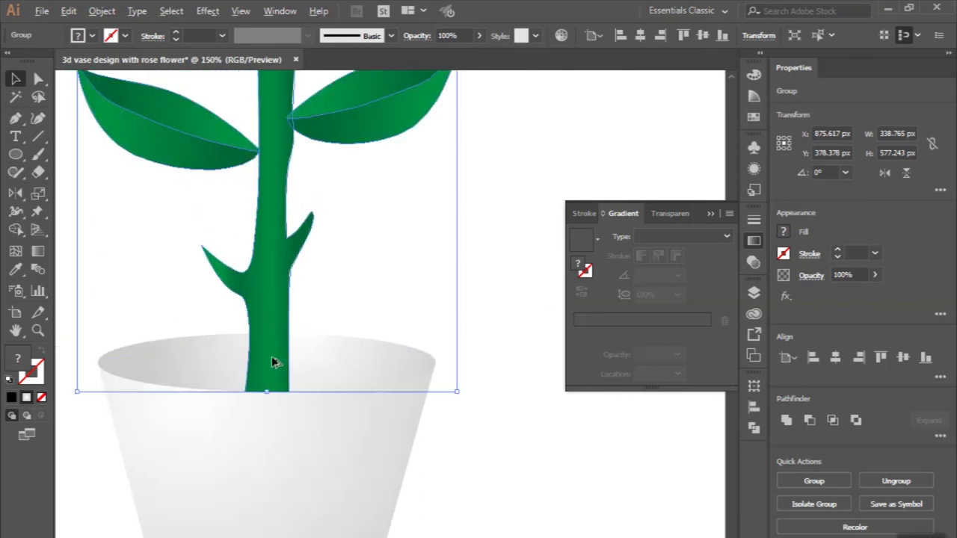
scroll(271, 359, down, 4)
click(199, 337)
scroll(199, 338, down, 1)
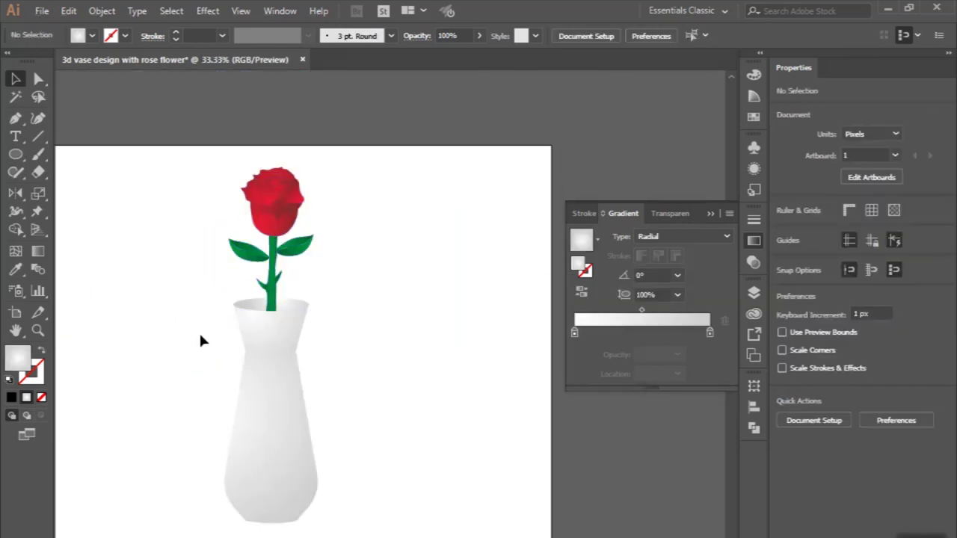
scroll(199, 338, down, 1)
scroll(199, 337, down, 1)
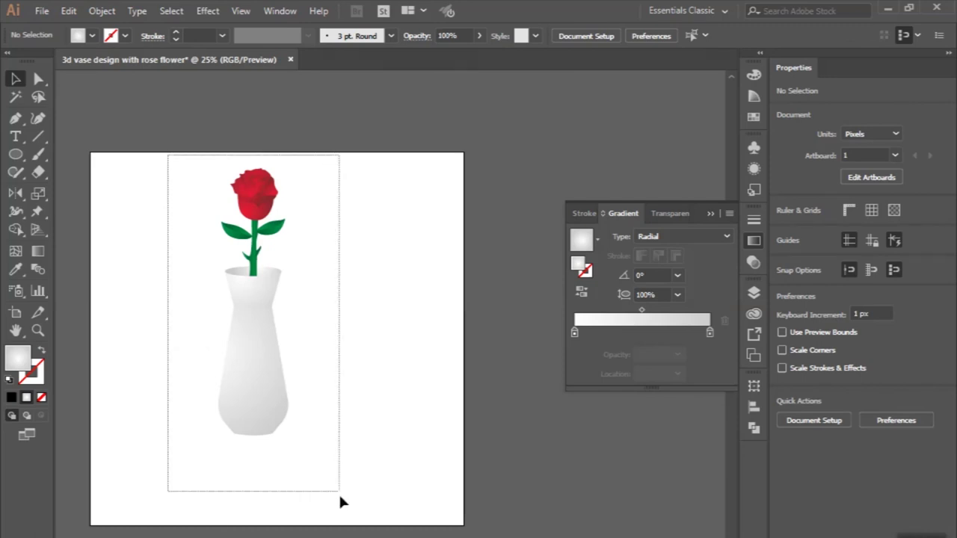
- Select the rose and vase together and group them
drag(169, 160, 338, 492)
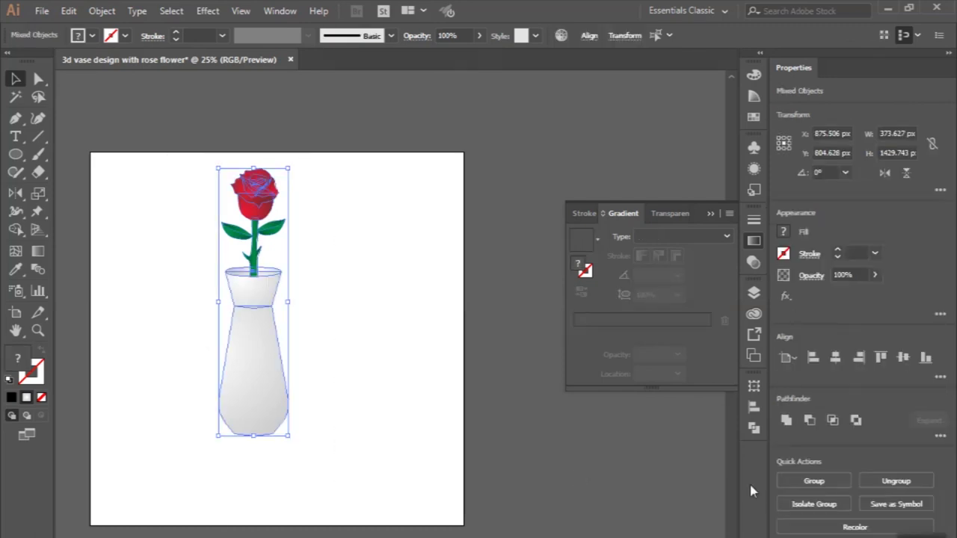
click(412, 363)
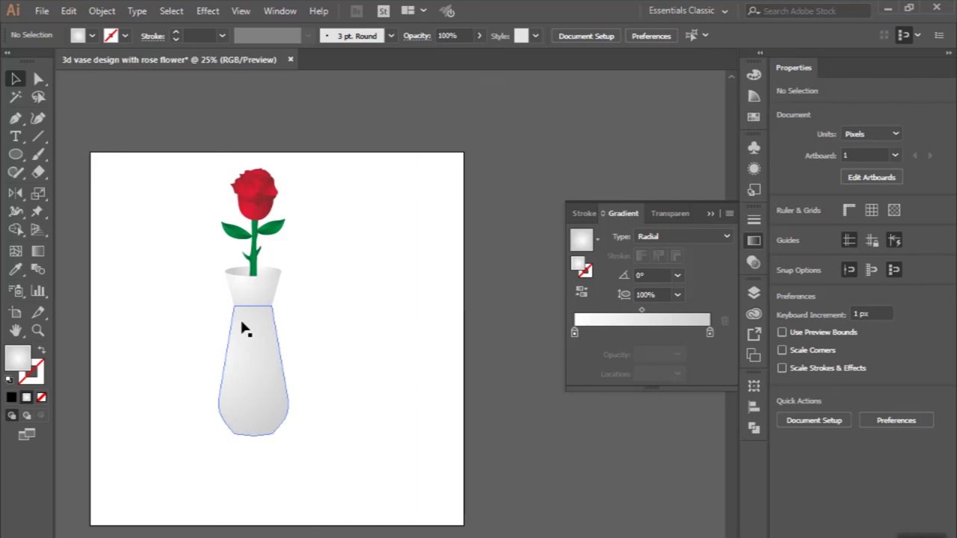
click(241, 326)
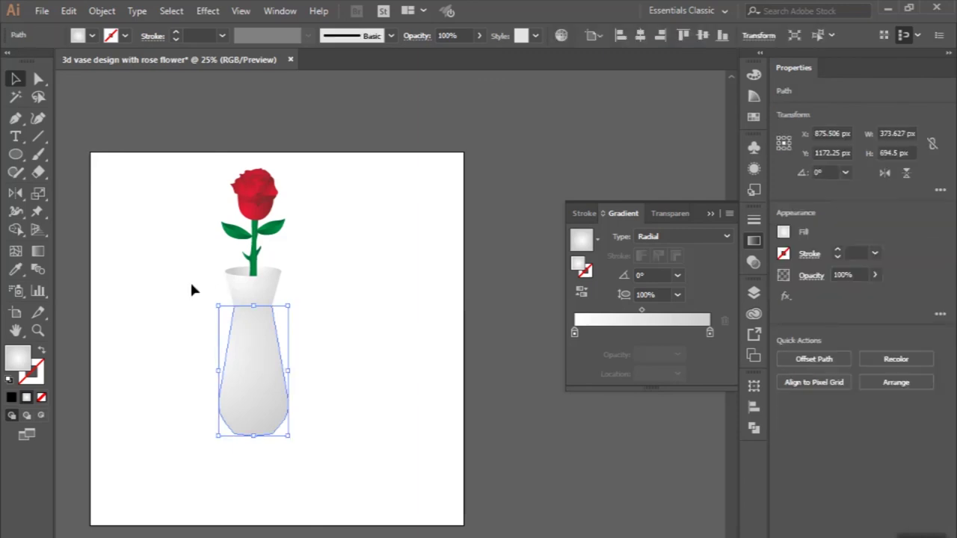
drag(191, 154, 400, 519)
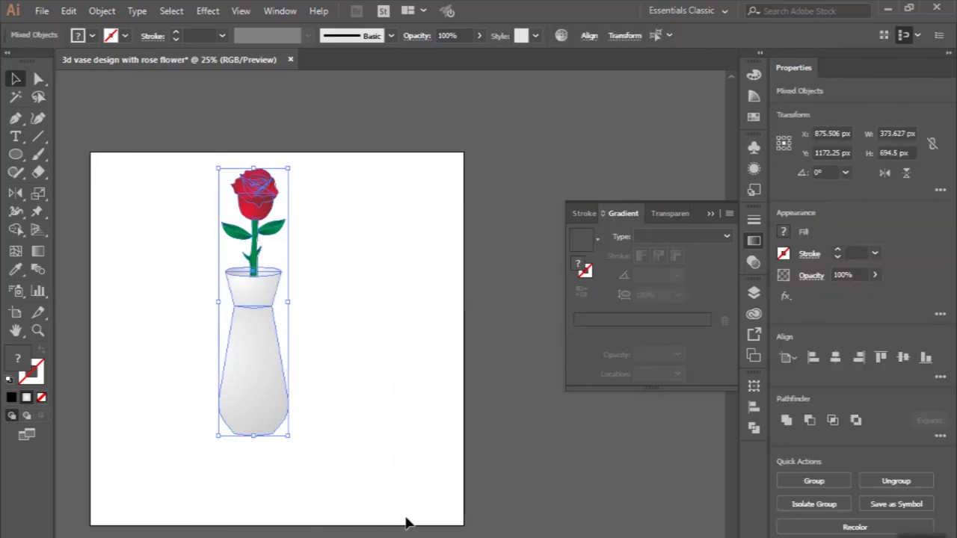
click(819, 483)
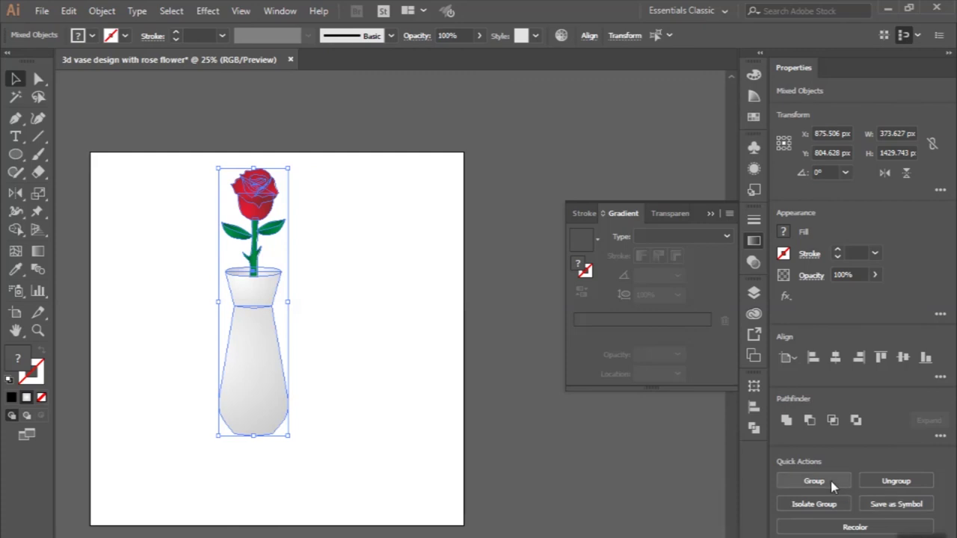
- Centre the grouped artwork horizontally and vertically on the artboard
click(836, 359)
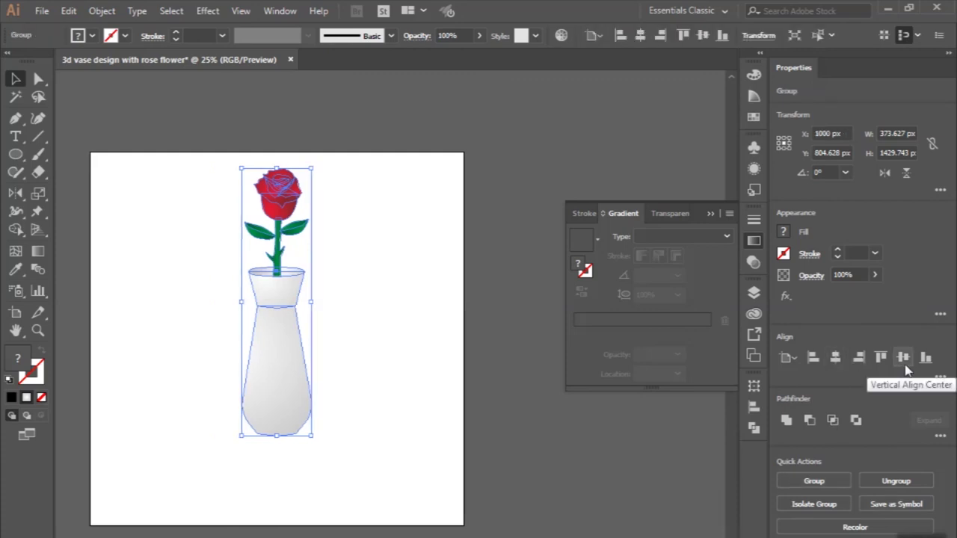
click(903, 358)
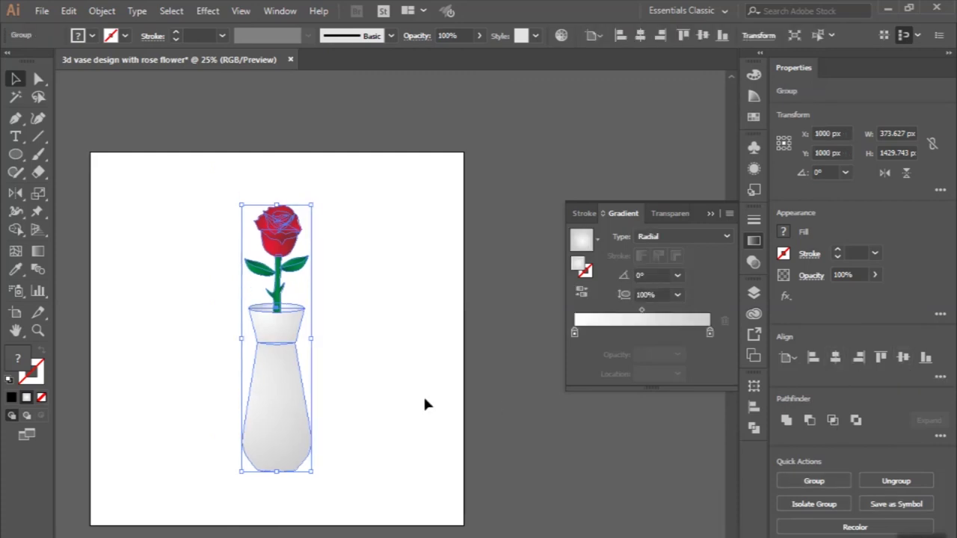
scroll(425, 404, down, 1)
click(425, 404)
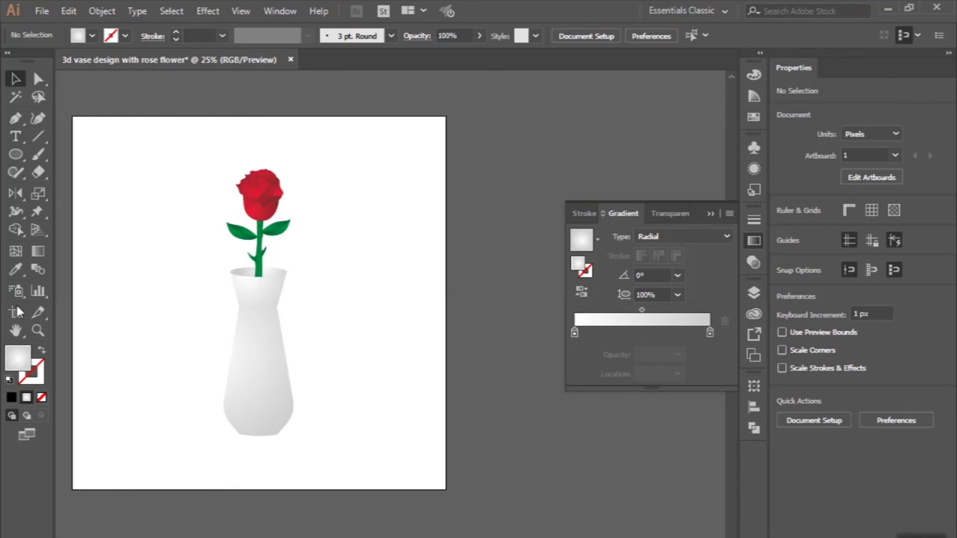
- Draw a circle to the left of the vase with the Ellipse tool
click(15, 153)
key(ctrl+plus)
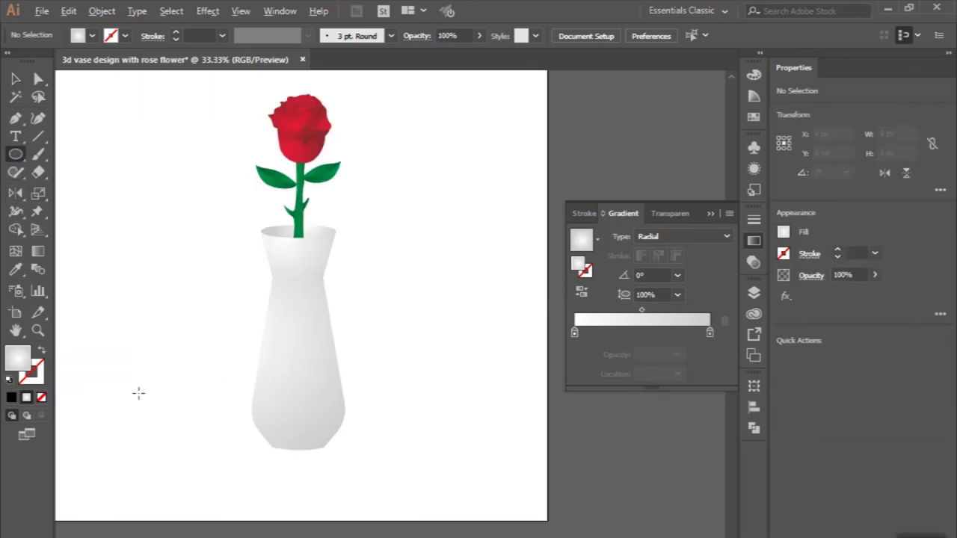
drag(128, 387, 177, 435)
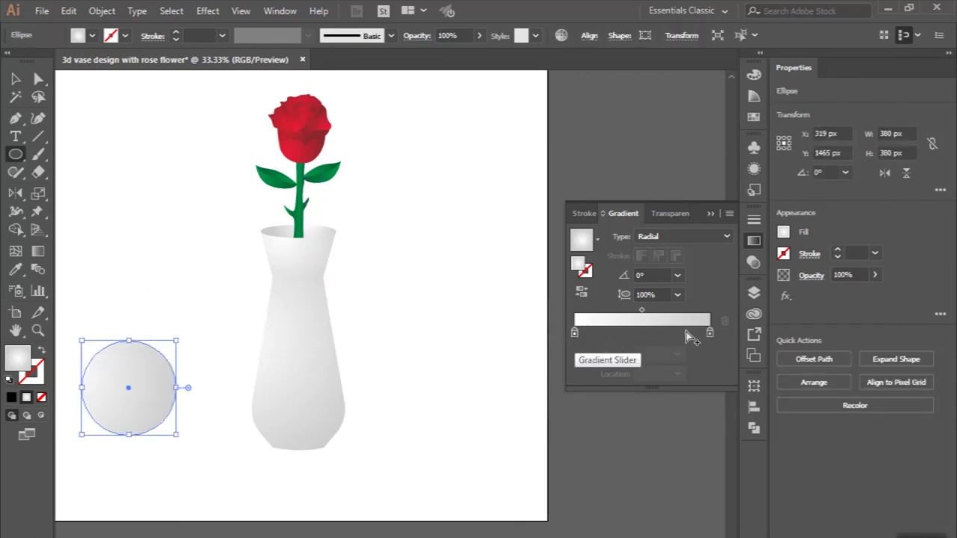
- Darken the circle gradient's end stop to a deeper grey via its hex value
double_click(710, 335)
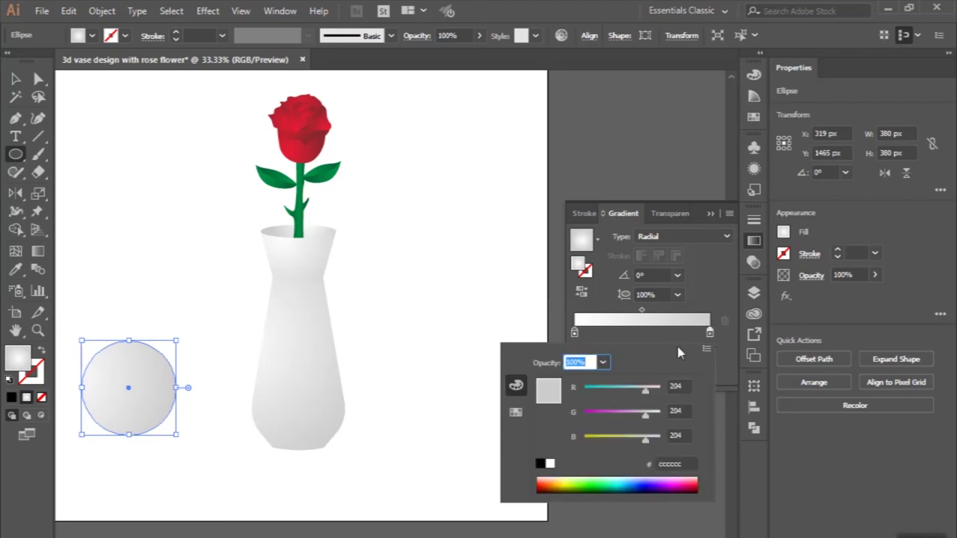
click(669, 463)
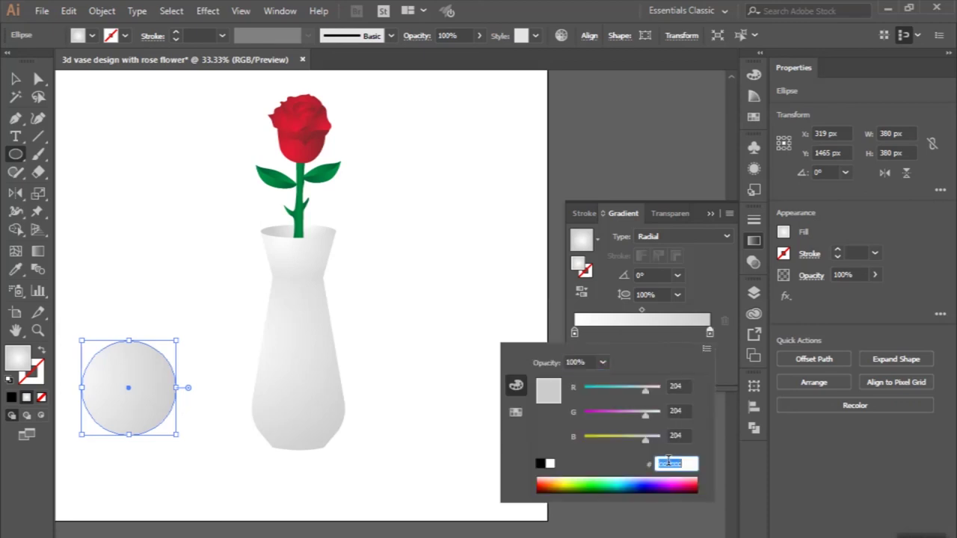
text(8)
key(Return)
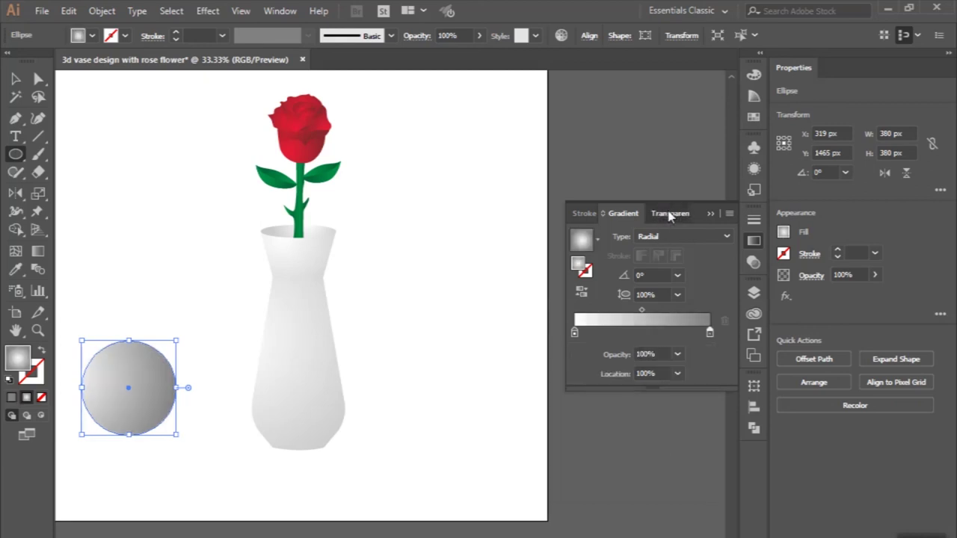
- Set the circle's blend mode to Multiply and keep its gradient type Radial
click(670, 214)
click(602, 238)
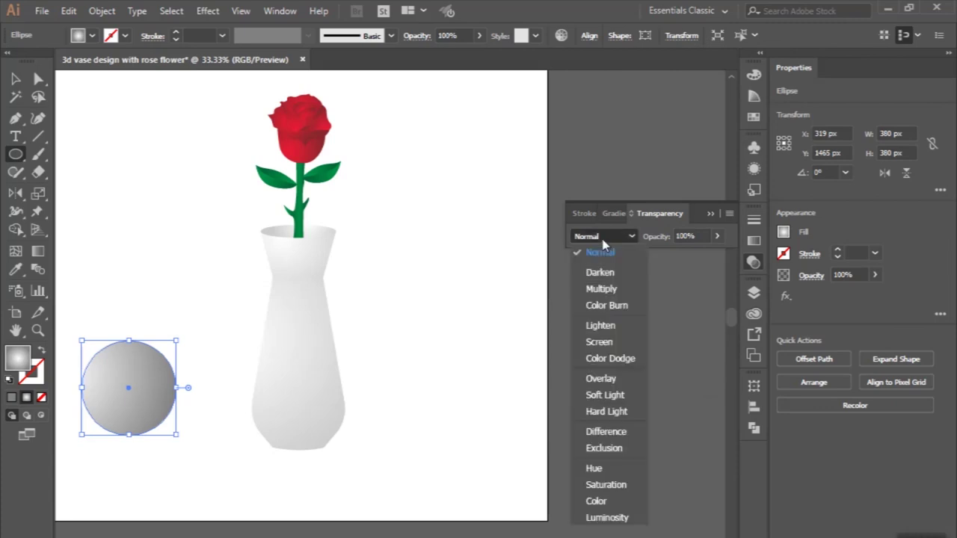
click(602, 289)
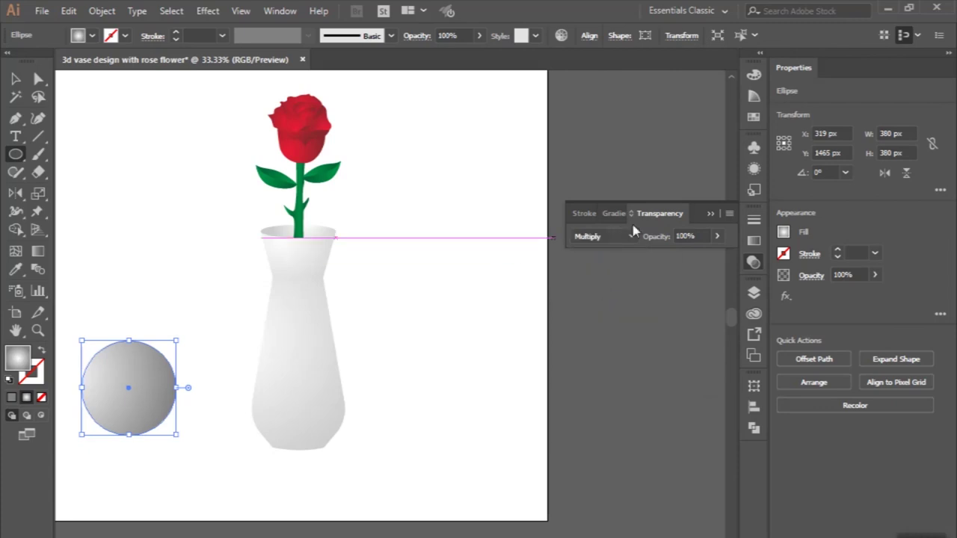
click(613, 214)
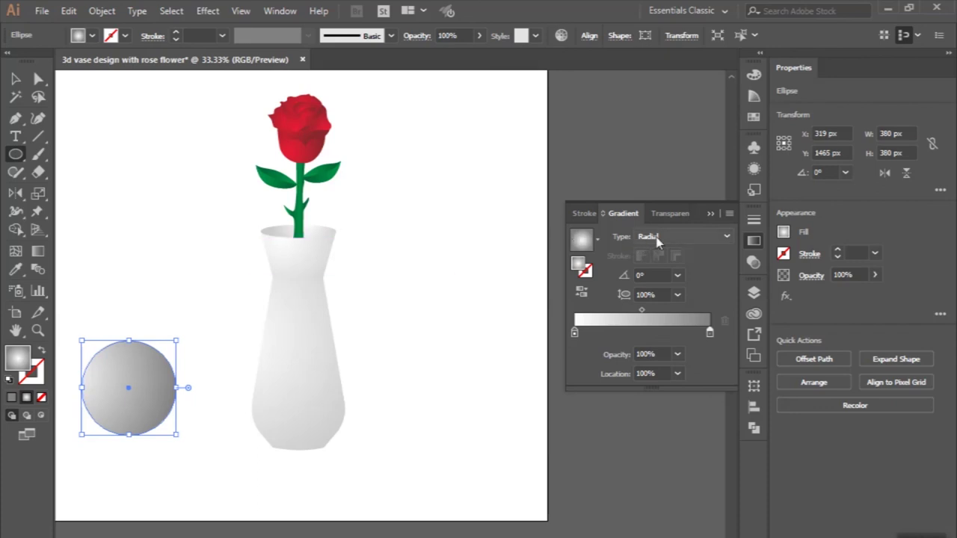
click(656, 238)
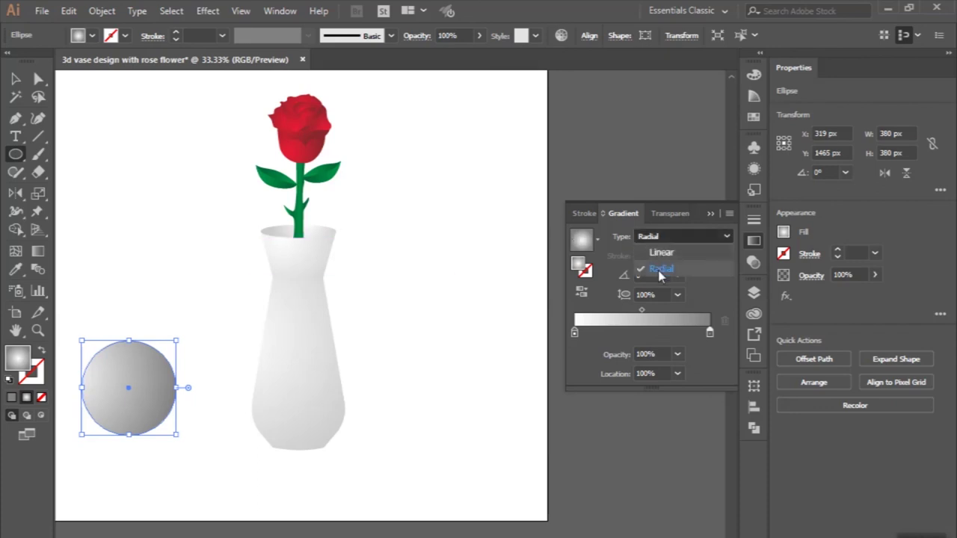
click(661, 269)
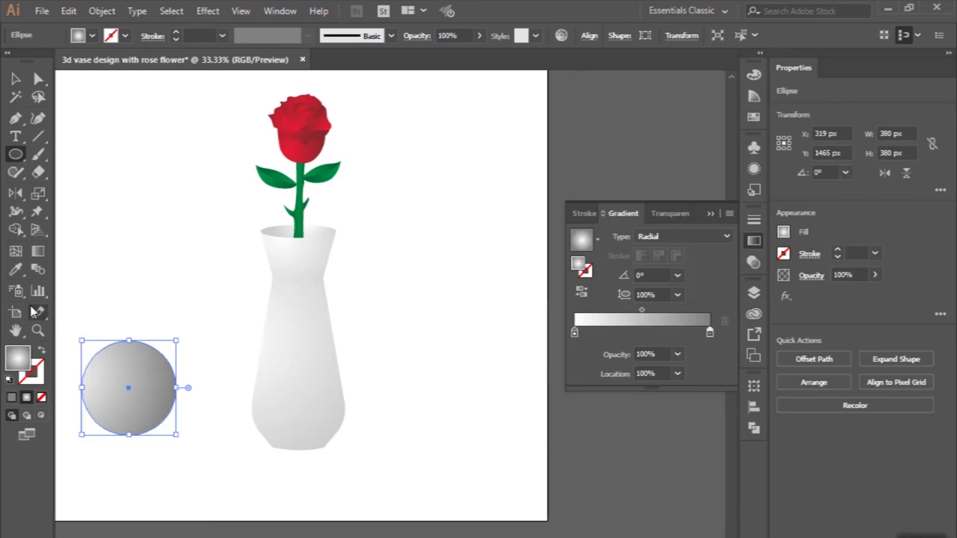
click(38, 252)
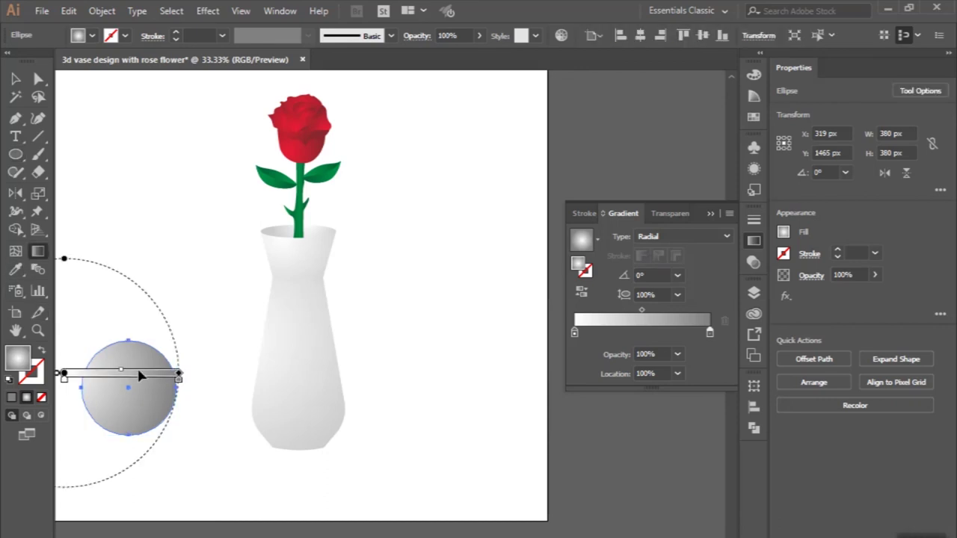
- Redraw the circle's radial gradient from its centre to its edge, white fading to grey
drag(129, 387, 251, 392)
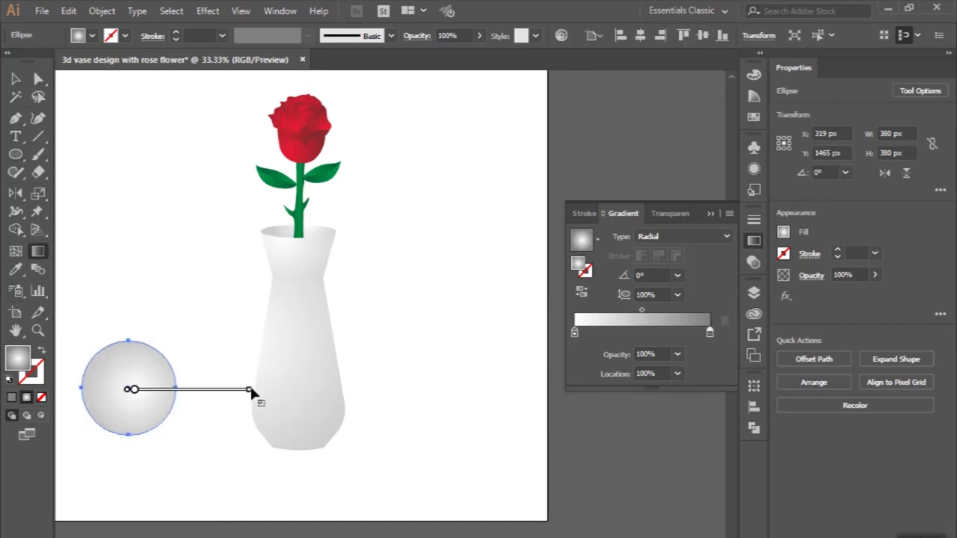
drag(251, 392, 173, 393)
drag(174, 392, 180, 390)
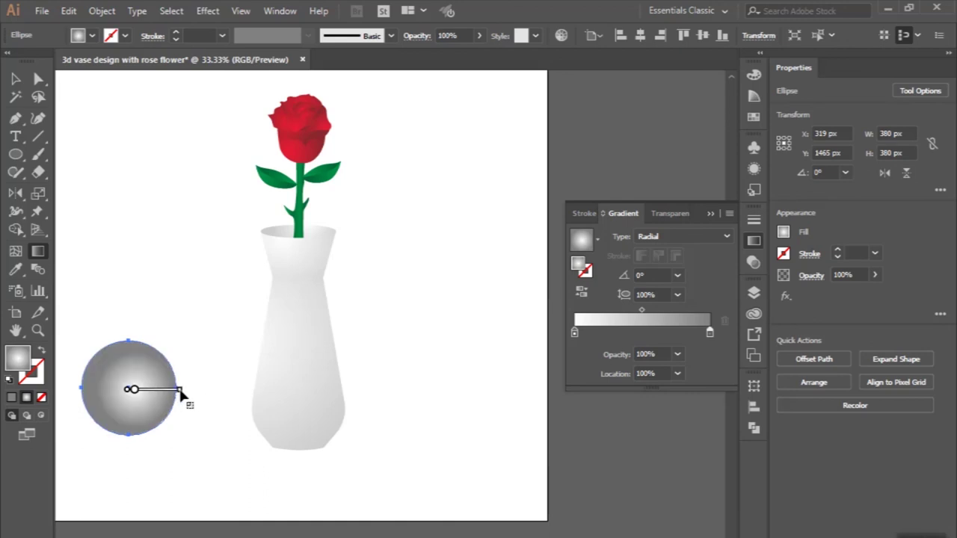
mouse_move(148, 389)
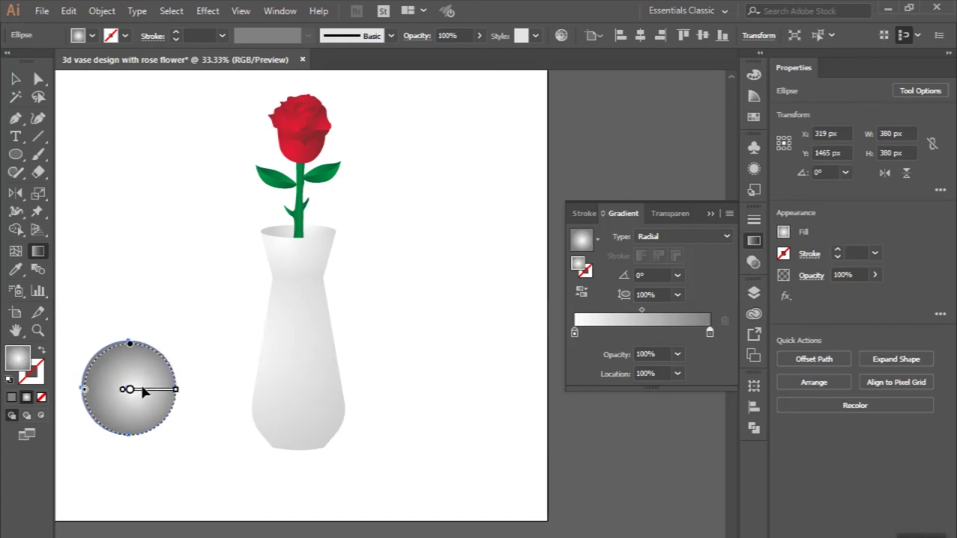
drag(121, 389, 176, 390)
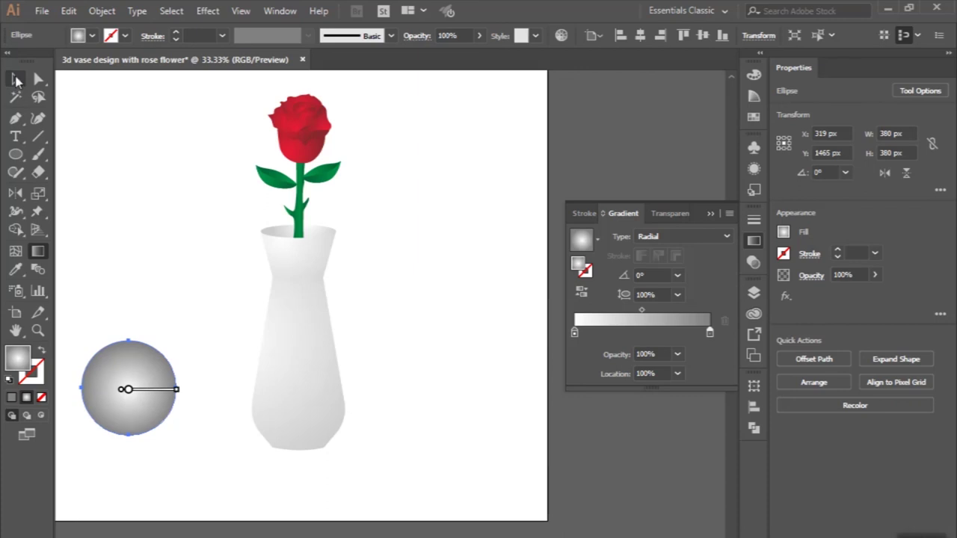
- Squash the gradient circle into a flat ellipse under the vase base, tilted about 12.6°
click(15, 78)
drag(129, 341, 131, 402)
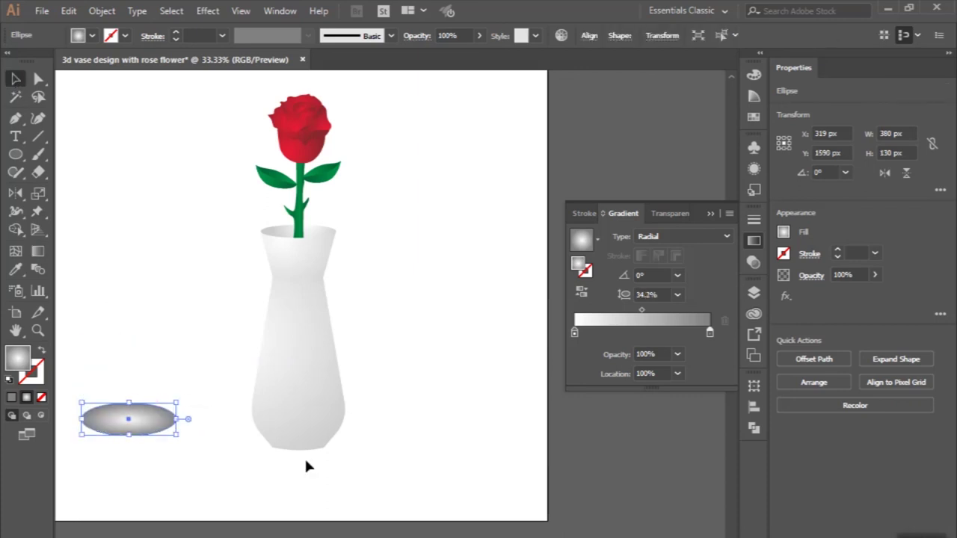
mouse_move(150, 429)
mouse_down()
mouse_move(343, 457)
mouse_move(457, 447)
mouse_move(431, 441)
mouse_up()
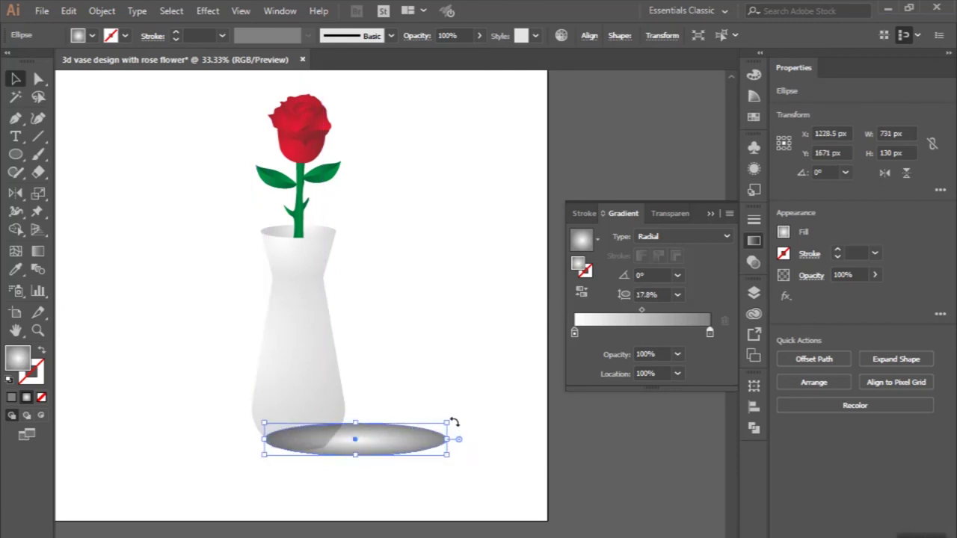
drag(454, 423, 450, 406)
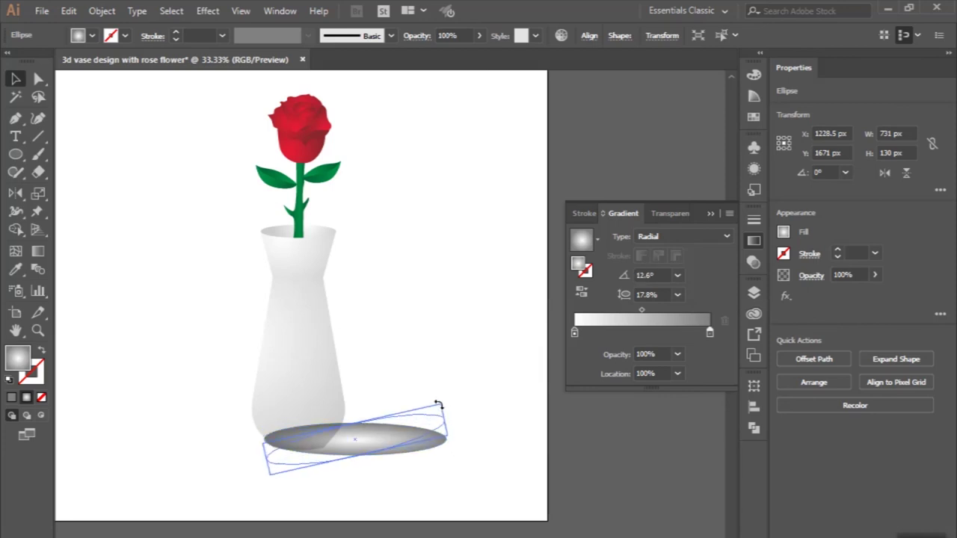
drag(405, 436, 403, 426)
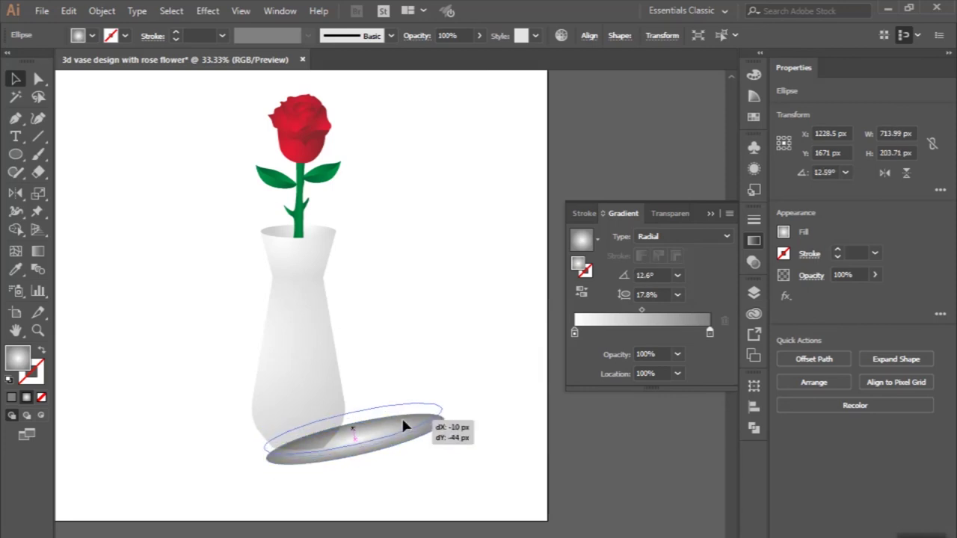
- Send the shadow ellipse backward behind the vase with Object > Arrange
click(103, 11)
mouse_move(163, 28)
click(377, 77)
click(420, 277)
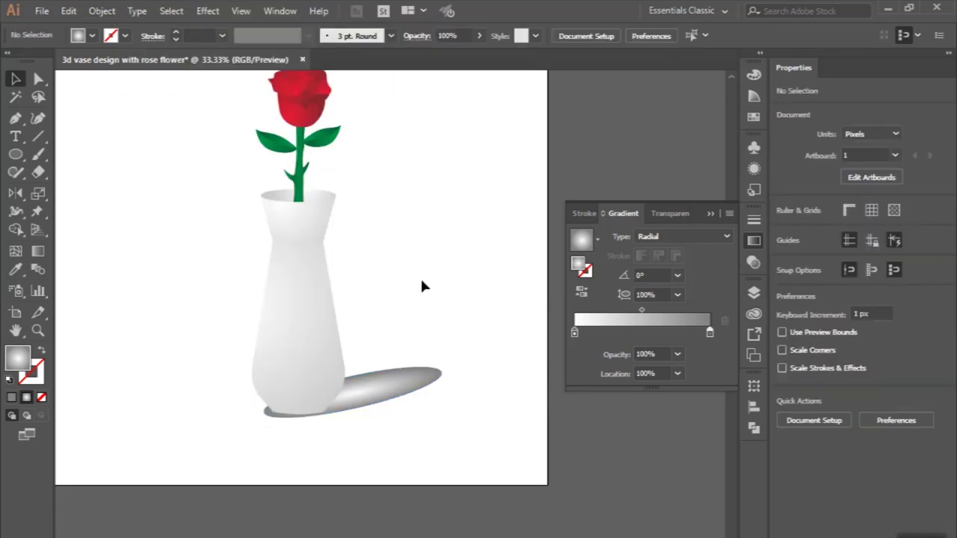
- Set the shadow ellipse's gradient angle to 0° and aspect ratio to 62.3%
click(397, 377)
scroll(397, 377, up, 1)
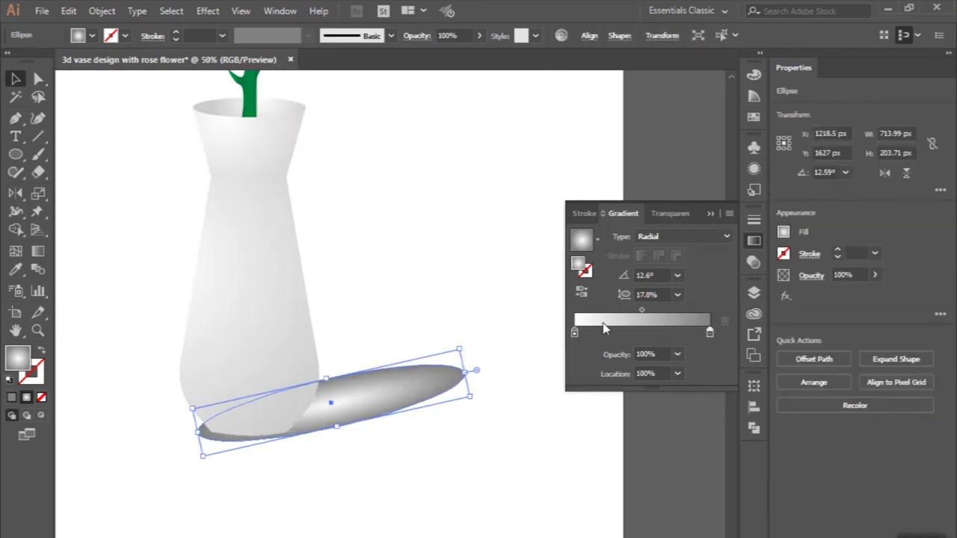
click(677, 277)
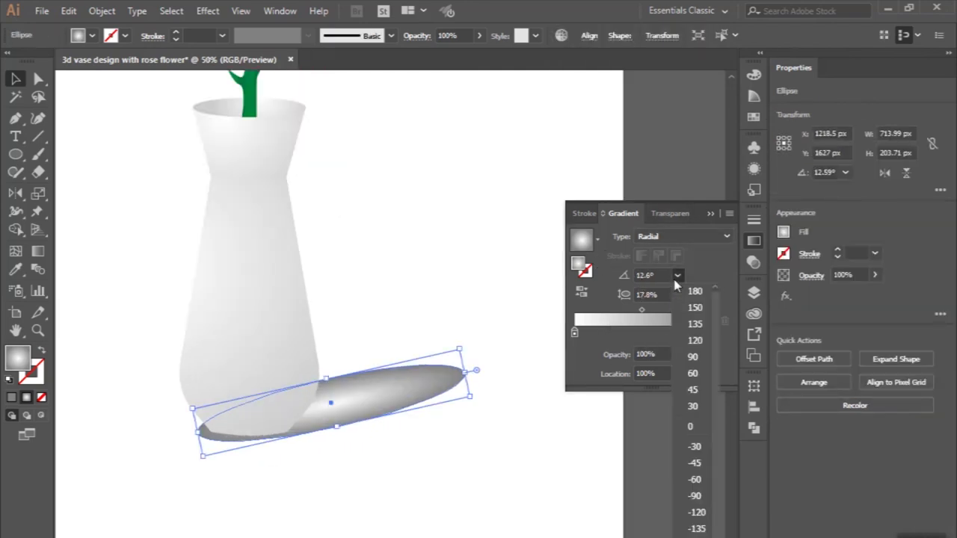
click(690, 429)
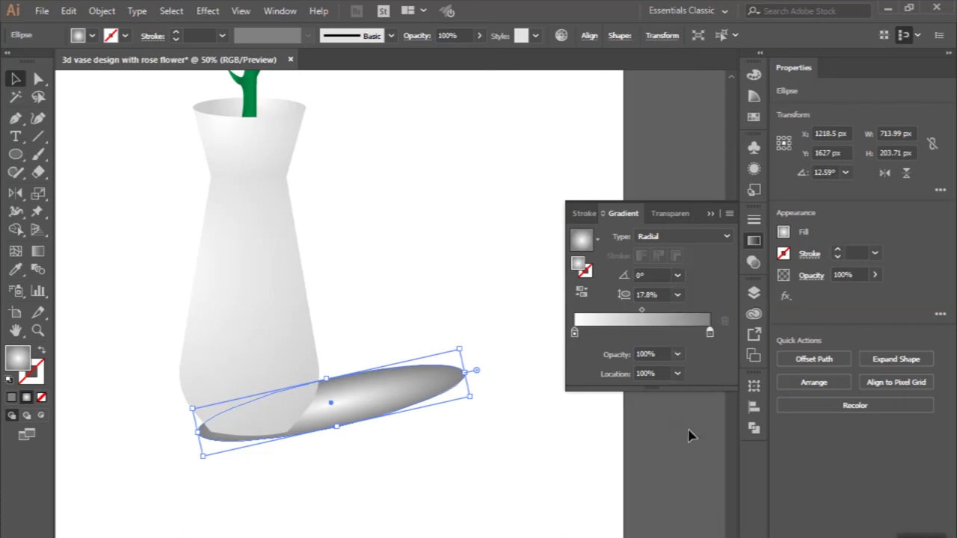
click(678, 296)
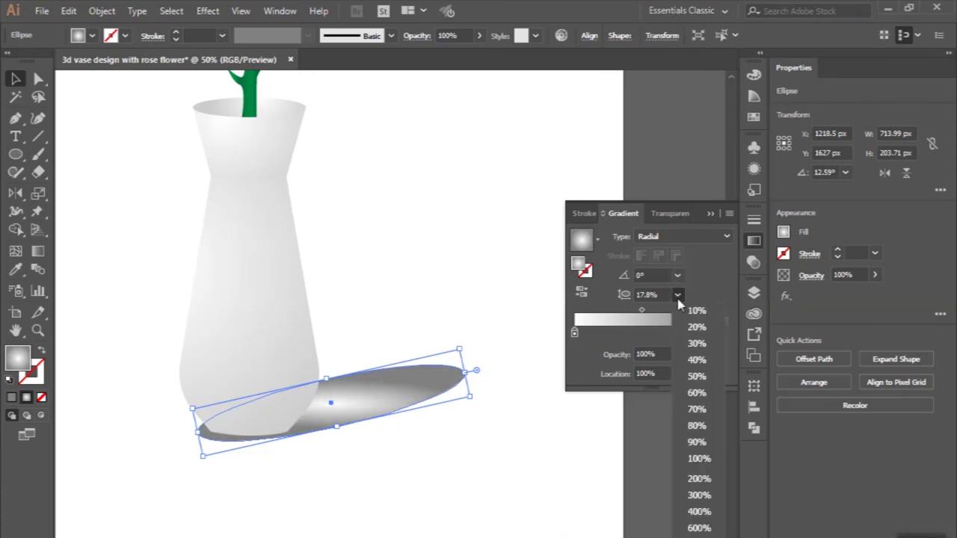
click(698, 460)
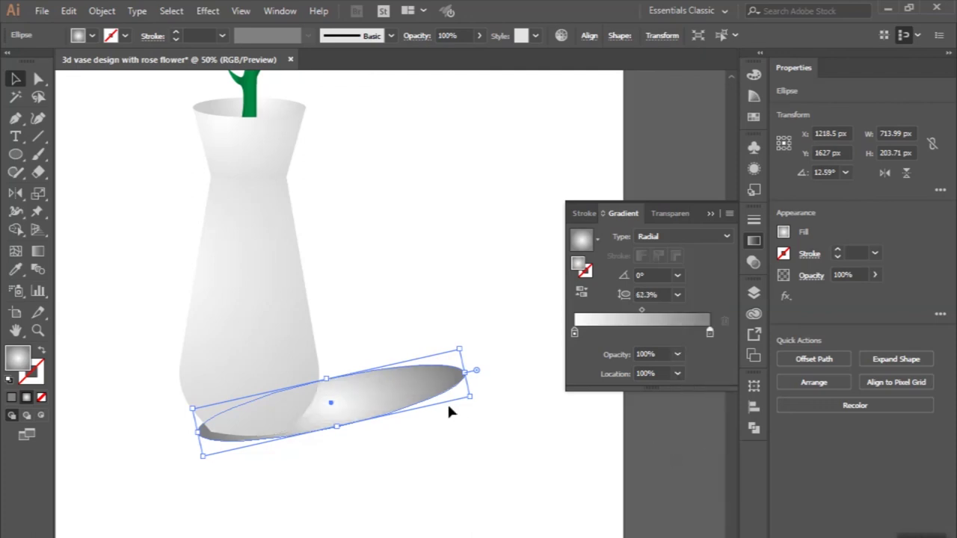
- Reverse the shadow's radial gradient so its centre is darkest
click(437, 465)
scroll(423, 438, down, 1)
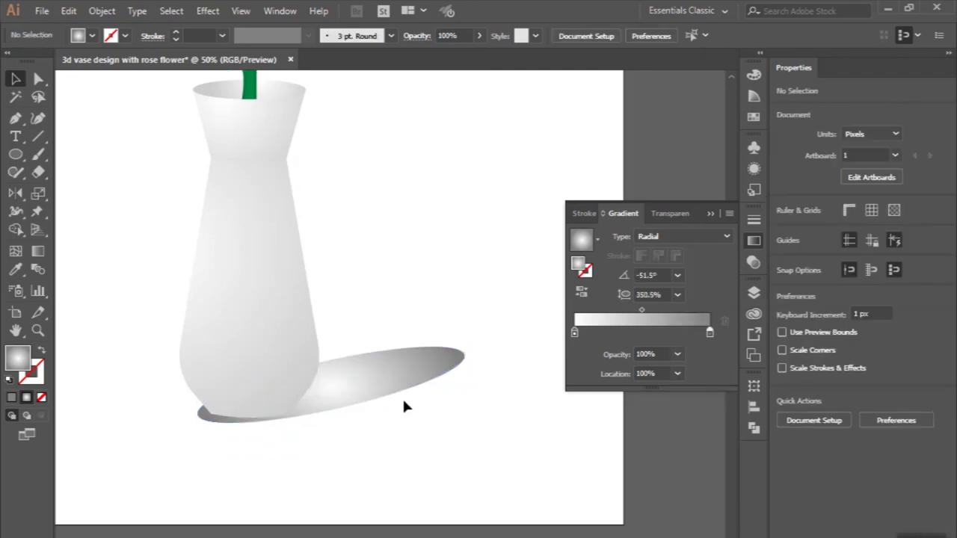
click(400, 396)
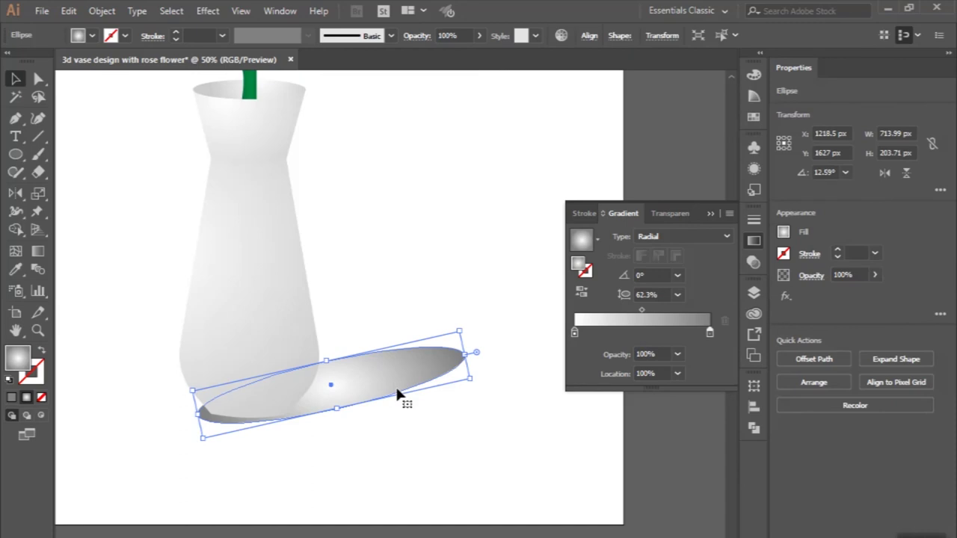
scroll(370, 426, up, 1)
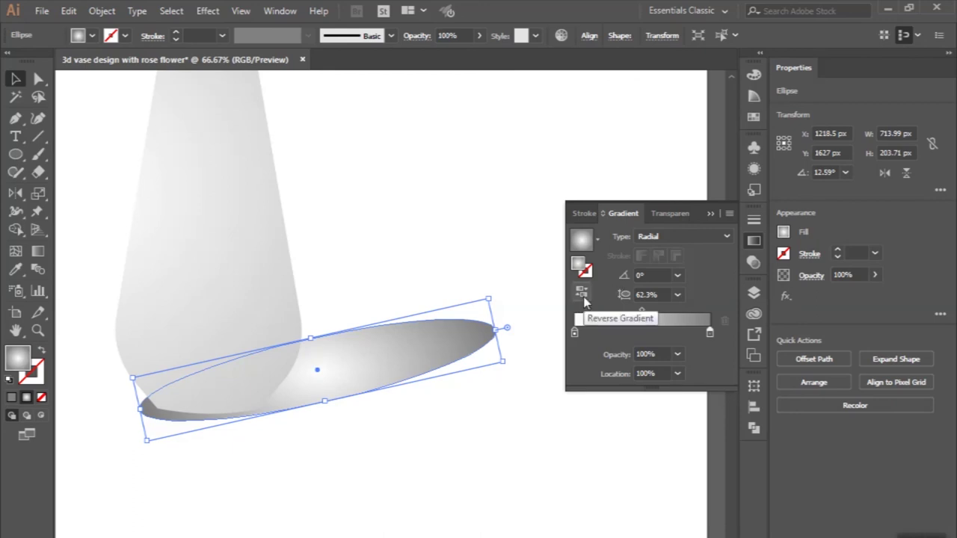
click(584, 294)
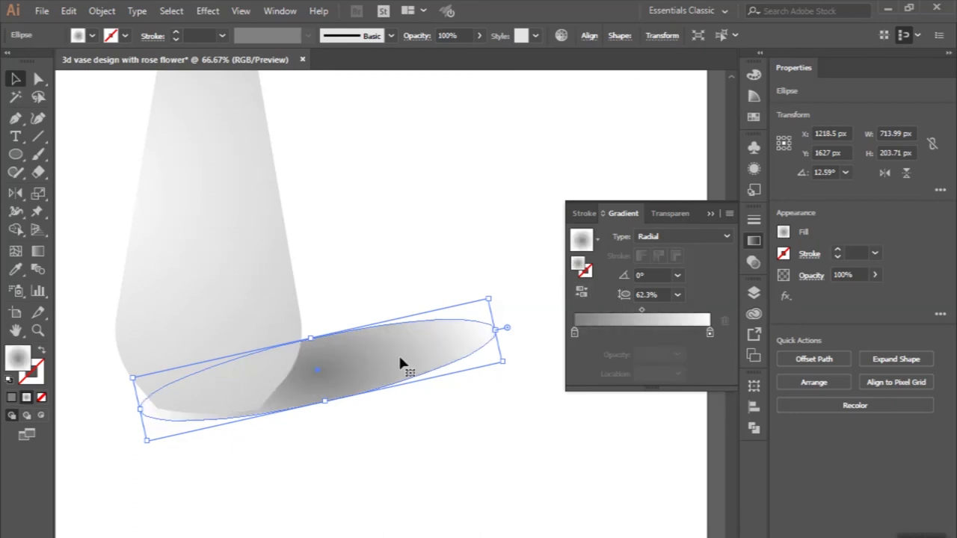
click(38, 252)
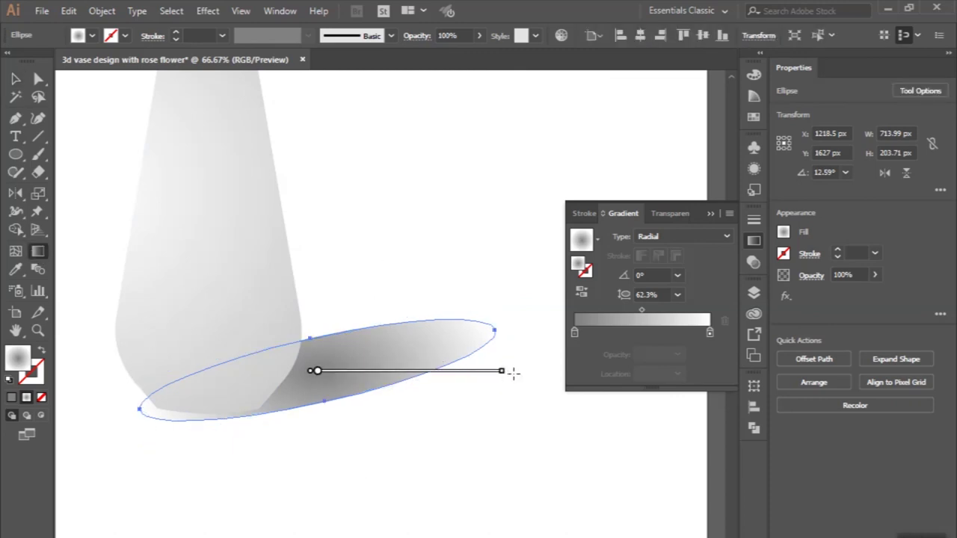
- Rotate and flatten the shadow's radial gradient to 13.3° and 19.3% aspect along the ellipse
drag(508, 374, 499, 324)
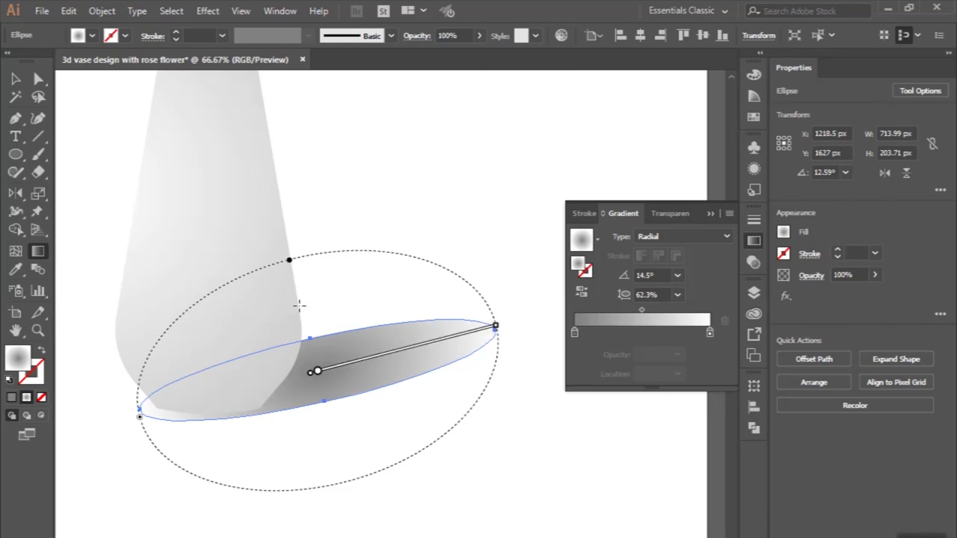
drag(290, 261, 313, 330)
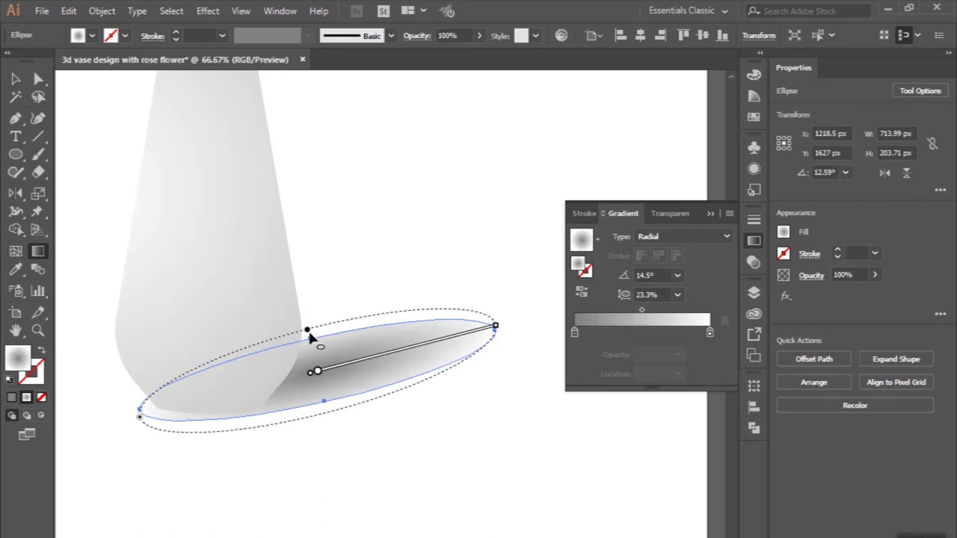
drag(308, 331, 313, 334)
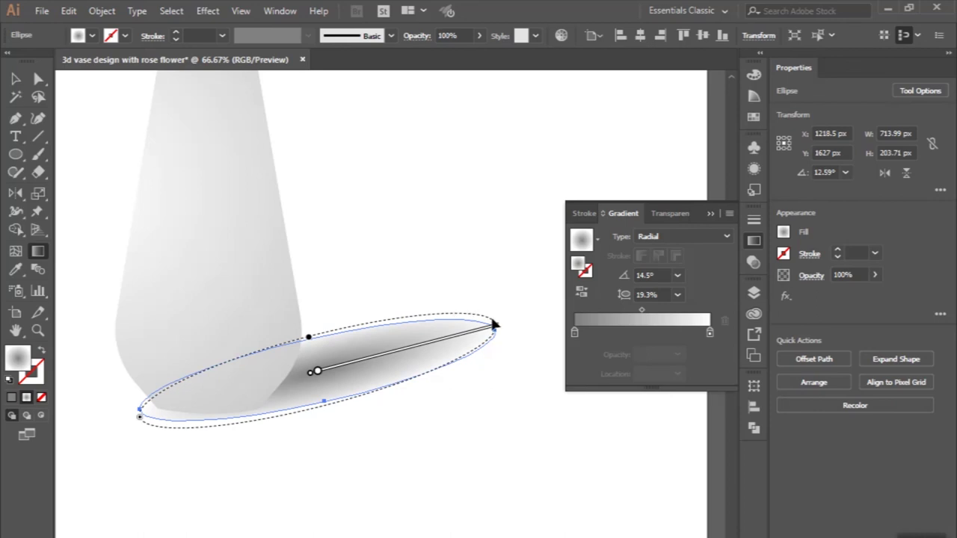
drag(501, 328, 499, 330)
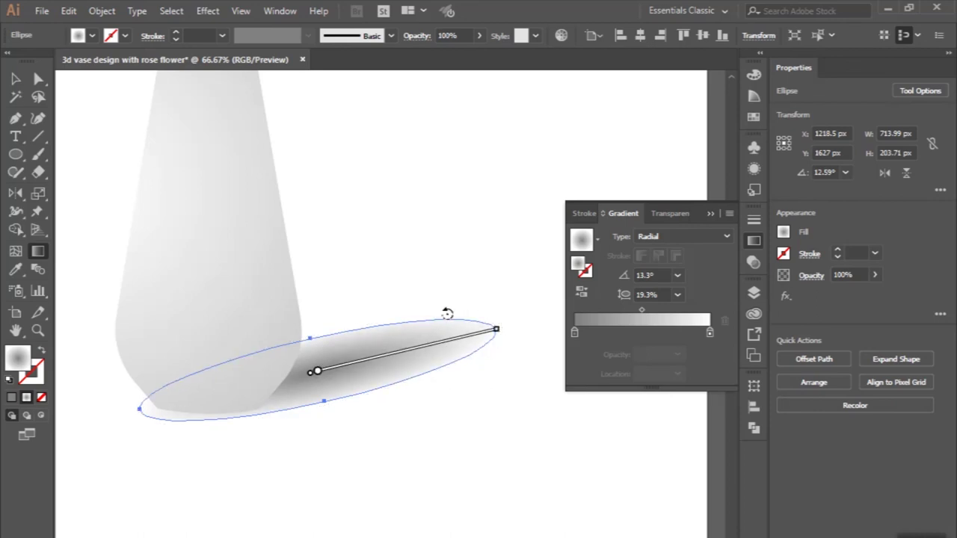
- Stretch the shadow ellipse taller and nudge it slightly down, then deselect it
click(15, 81)
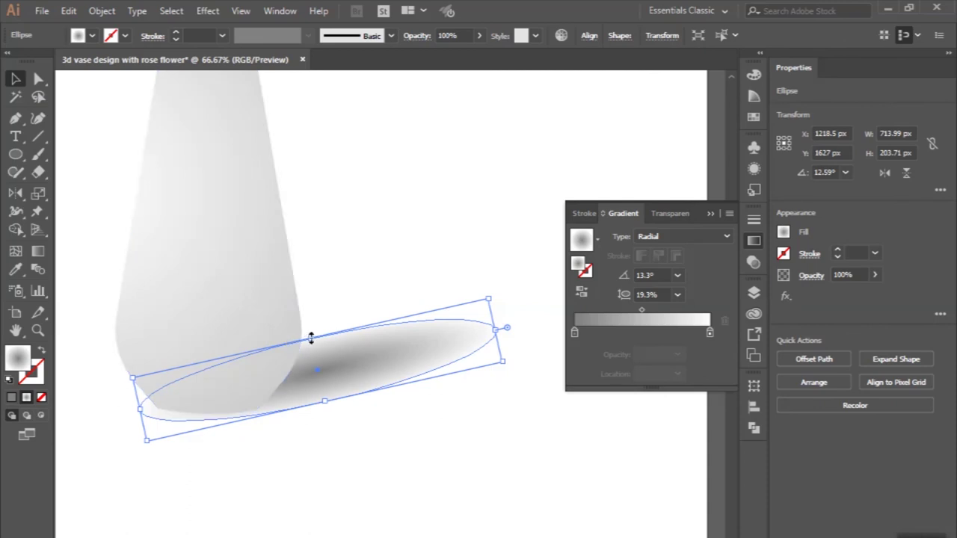
drag(311, 339, 303, 309)
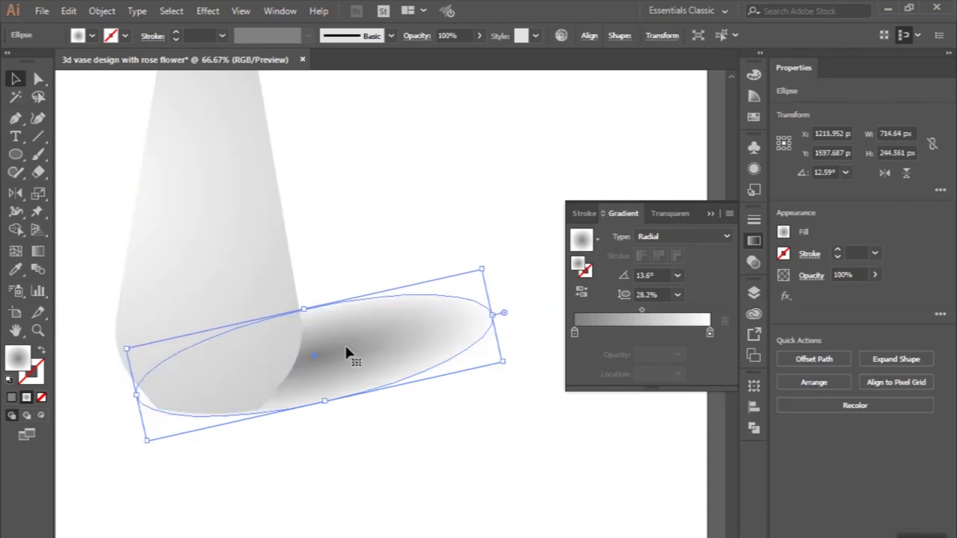
drag(346, 357, 343, 364)
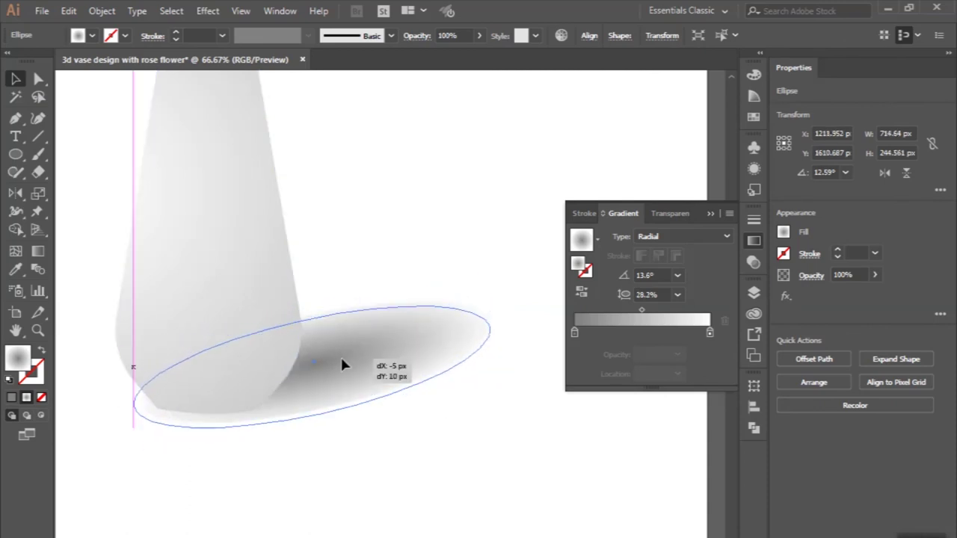
click(355, 249)
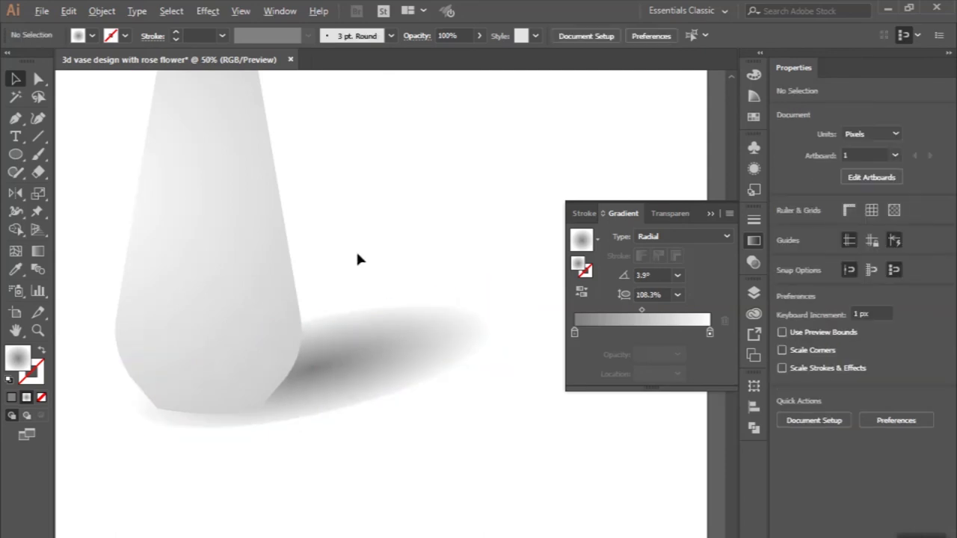
- Shift the shadow ellipse 20 px left toward the vase base
alt+scroll(355, 249, down, 3)
scroll(376, 436, up, 2)
scroll(376, 436, right, 3)
scroll(346, 432, up, 2)
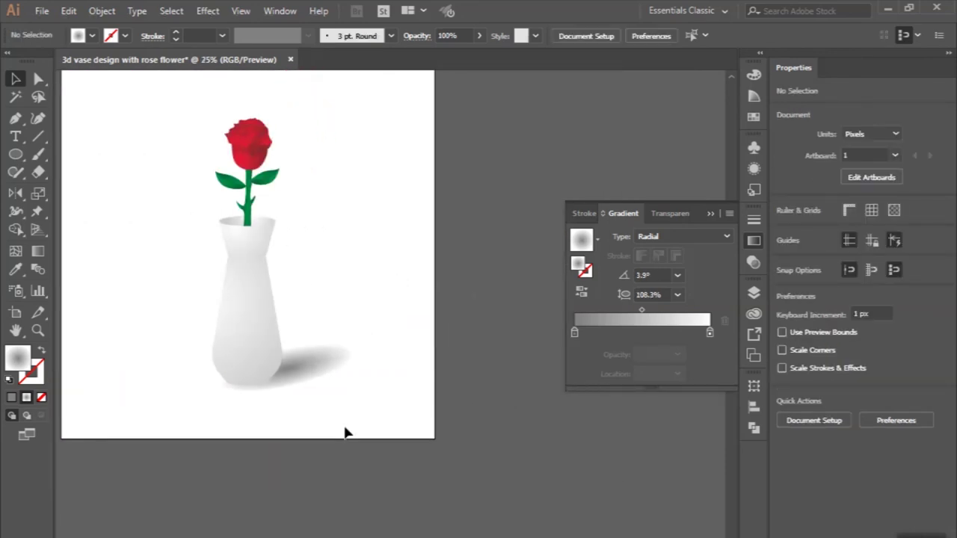
scroll(307, 423, up, 1)
scroll(306, 423, up, 2)
click(303, 372)
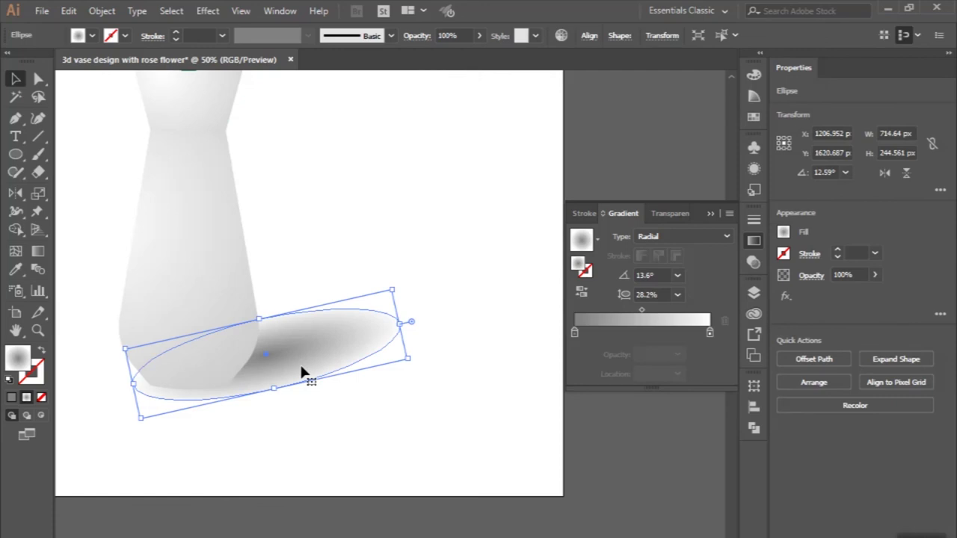
drag(301, 369, 294, 369)
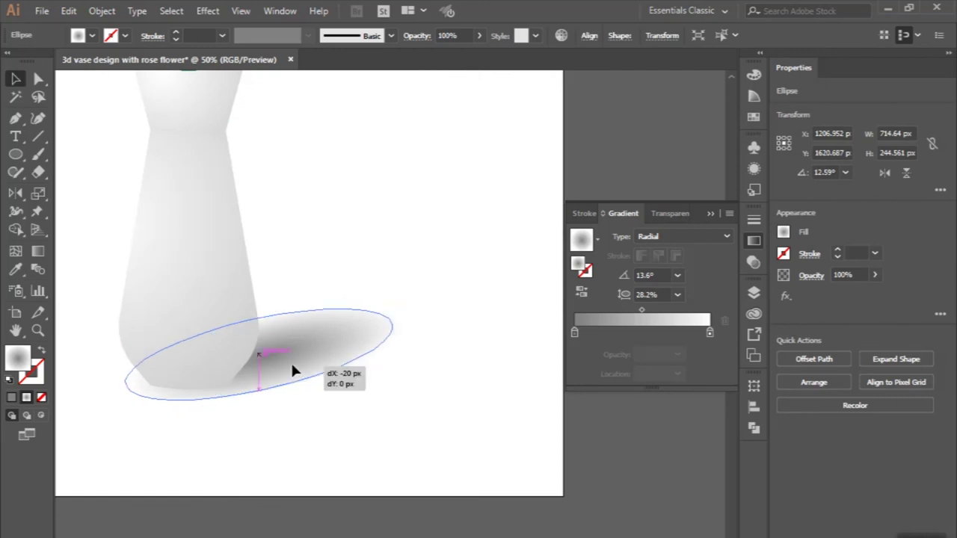
click(318, 443)
- Briefly pick the Rectangle tool, return to the Selection tool, and view the whole artwork
scroll(319, 442, down, 2)
scroll(320, 444, up, 1)
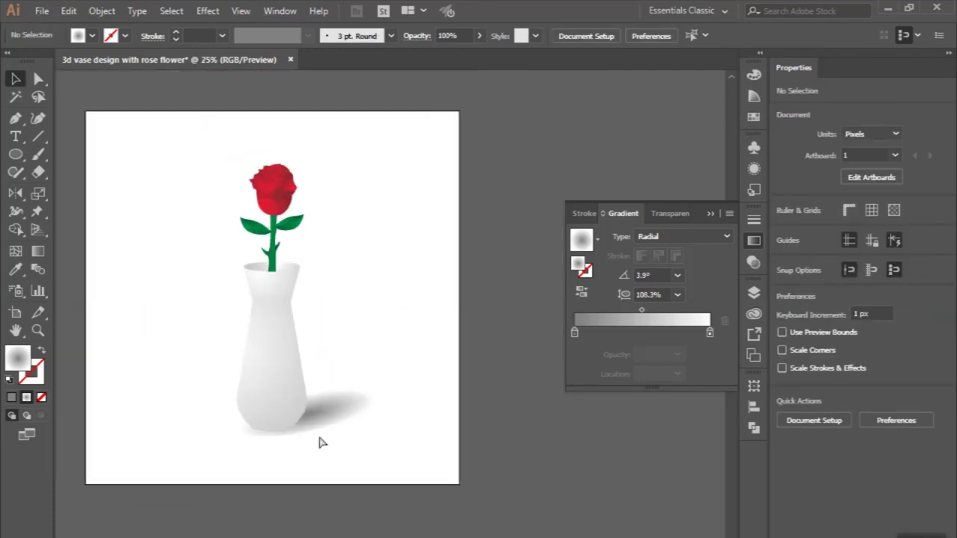
scroll(315, 438, down, 1)
click(17, 160)
drag(16, 163, 68, 156)
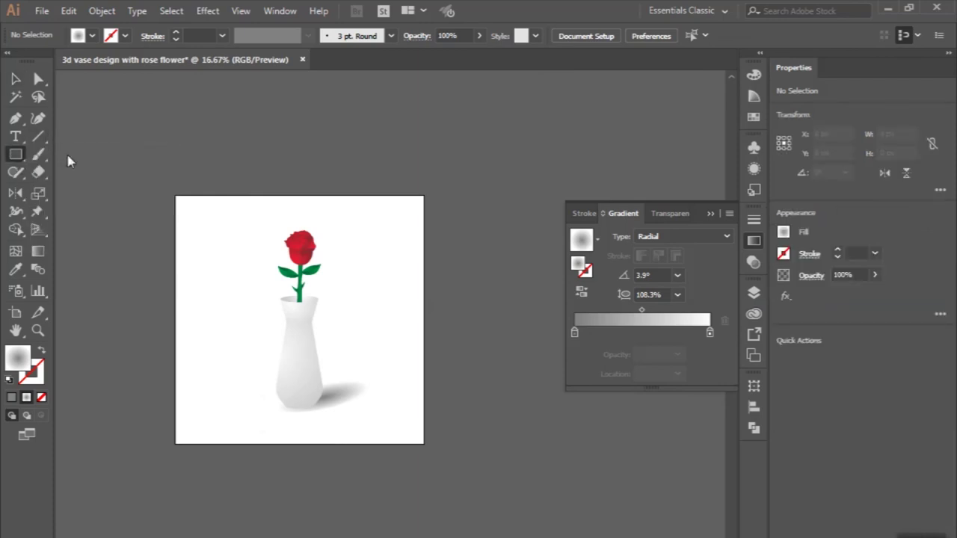
scroll(288, 357, up, 1)
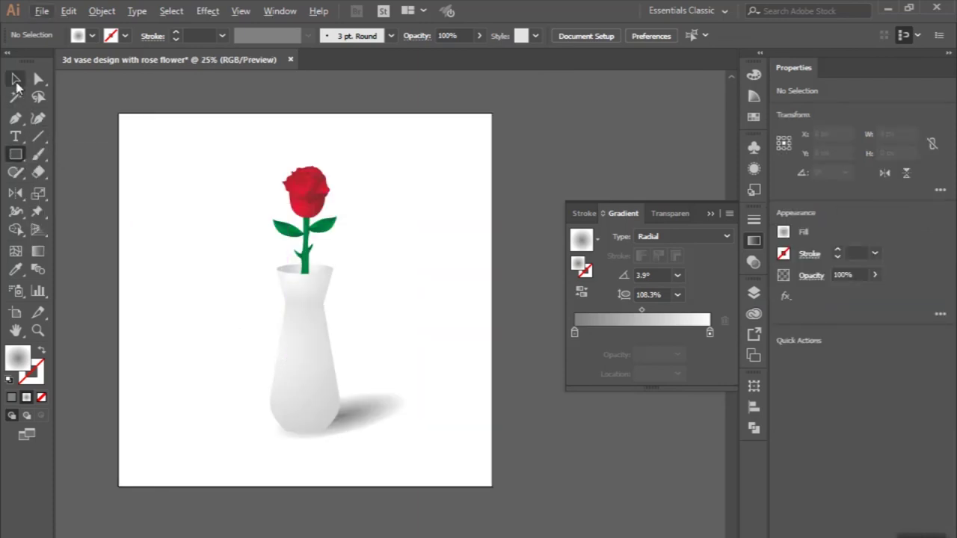
click(16, 79)
scroll(177, 284, down, 2)
scroll(178, 284, up, 2)
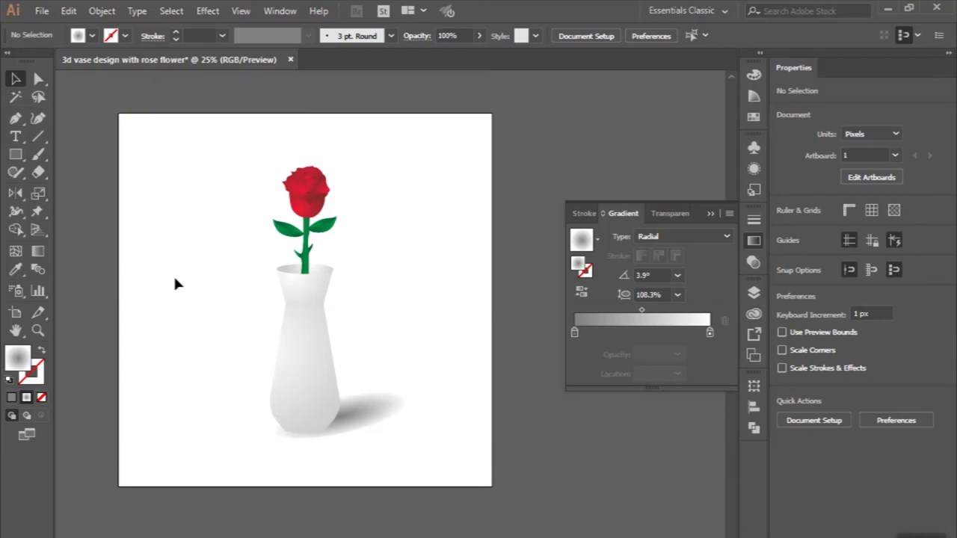